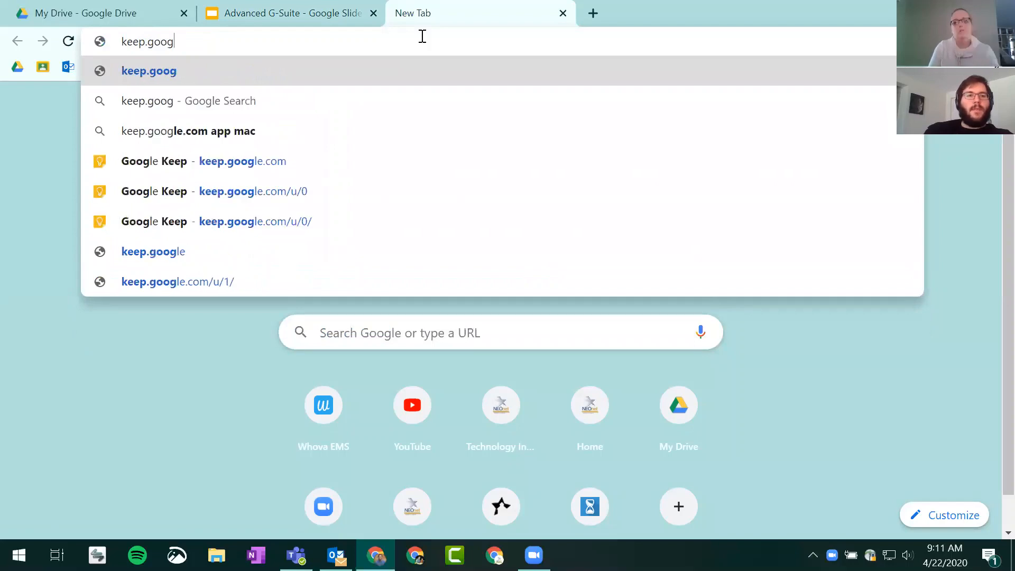
Open Google Keep at keep.google.com
type("le.")
key("Return")
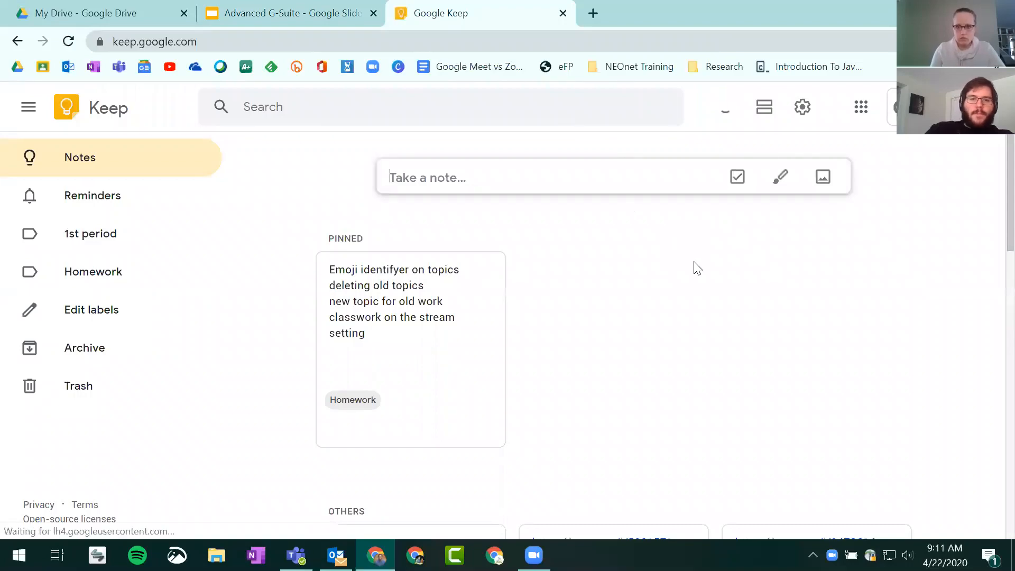
Look through the existing pinned and other notes on the Notes page
scroll(698, 267, "down", 7)
scroll(906, 295, "down", 15)
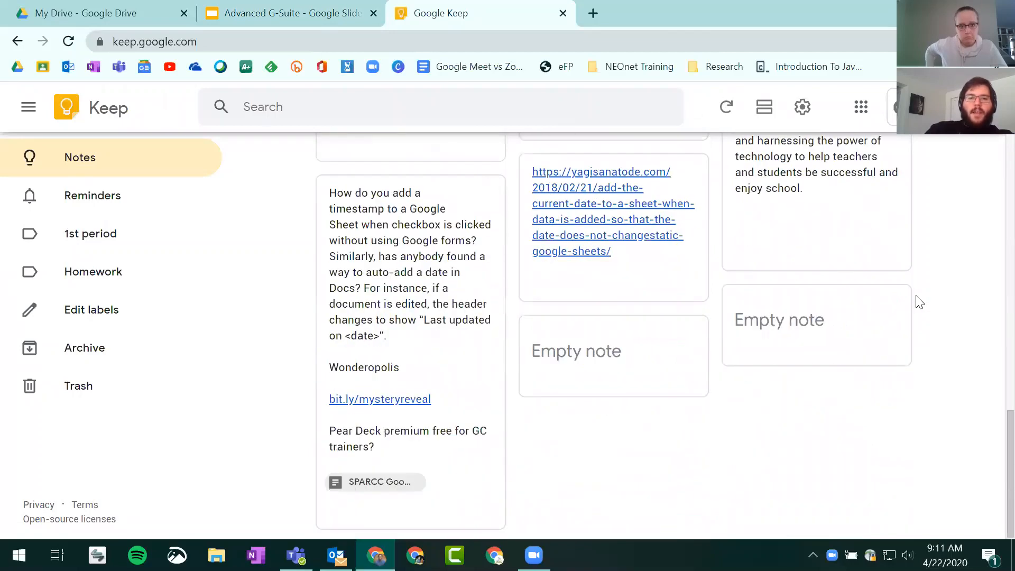
scroll(906, 318, "up", 12)
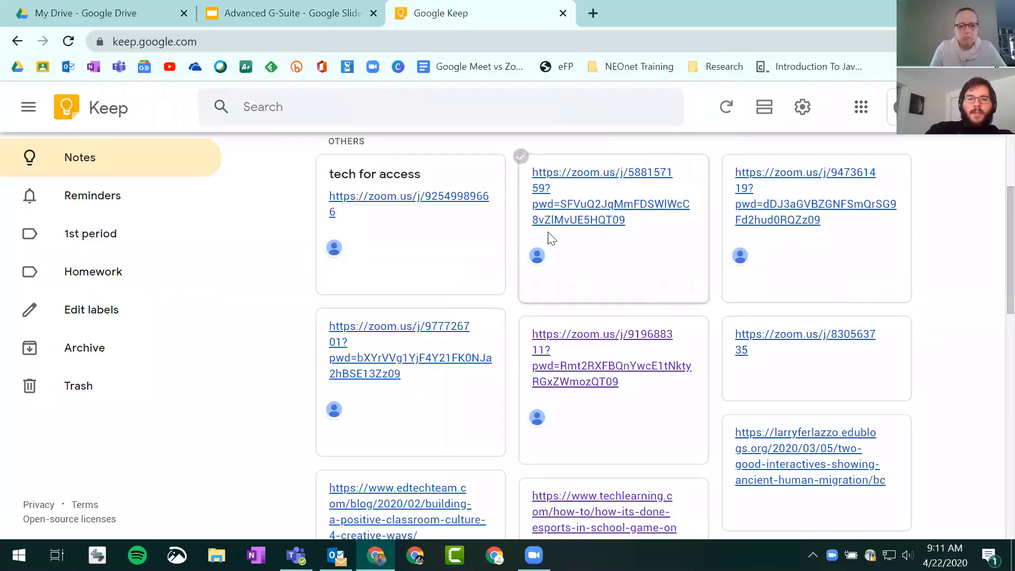
scroll(860, 318, "down", 7)
scroll(857, 334, "up", 10)
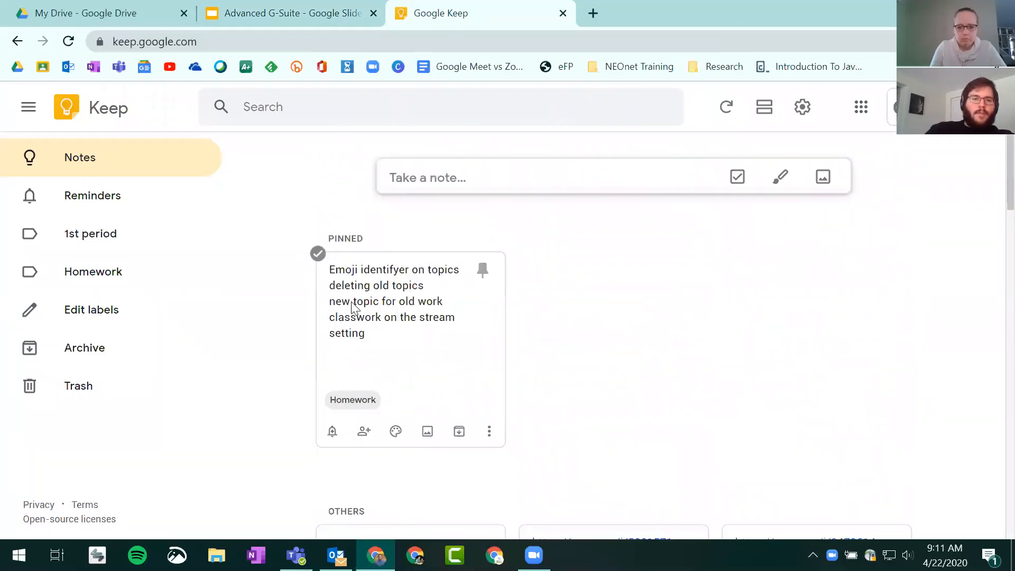
scroll(666, 293, "down", 6)
scroll(667, 293, "down", 10)
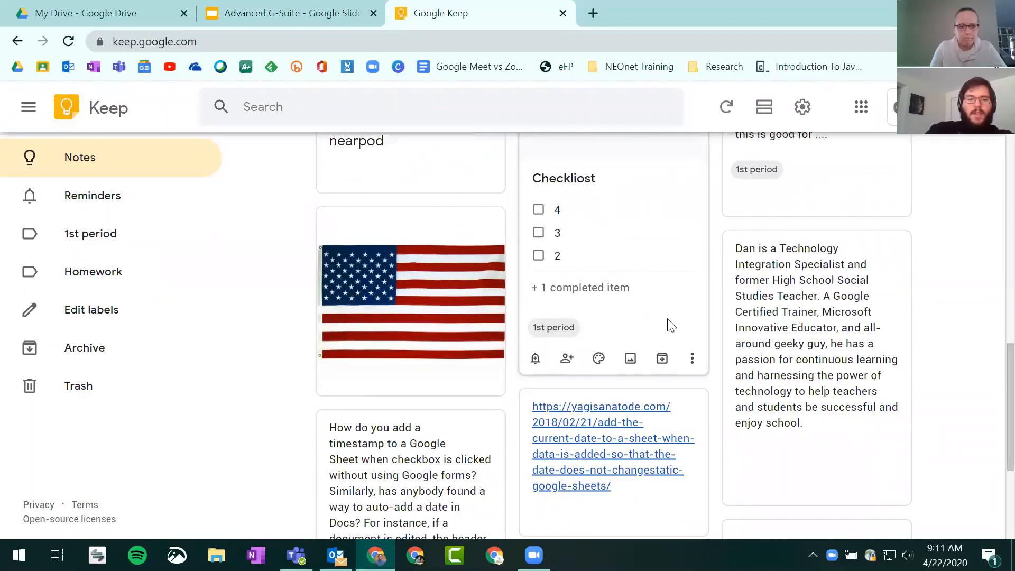
scroll(670, 329, "up", 15)
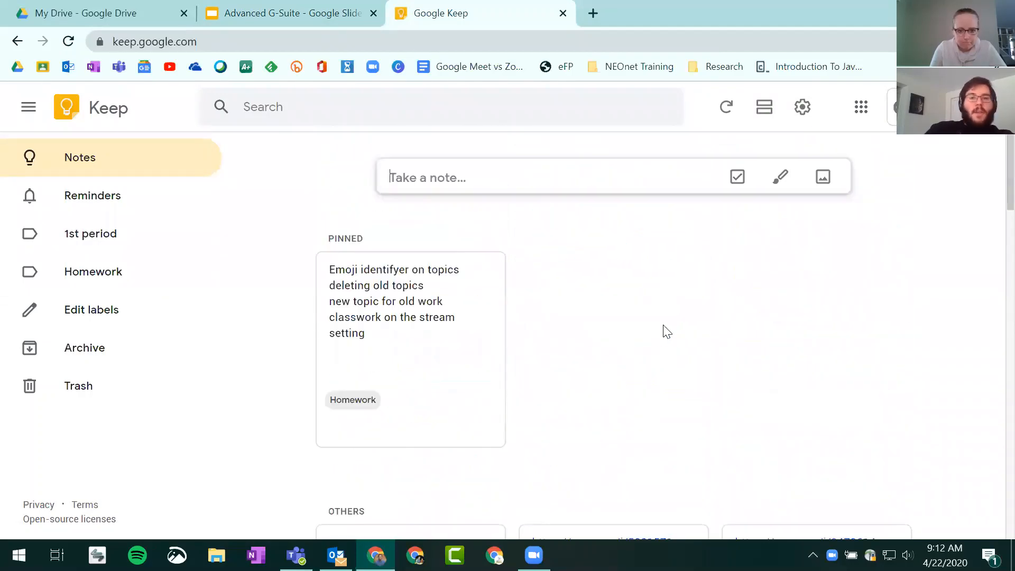
Start a new note titled "Checklist" and show checkboxes in its body
left_click(489, 182)
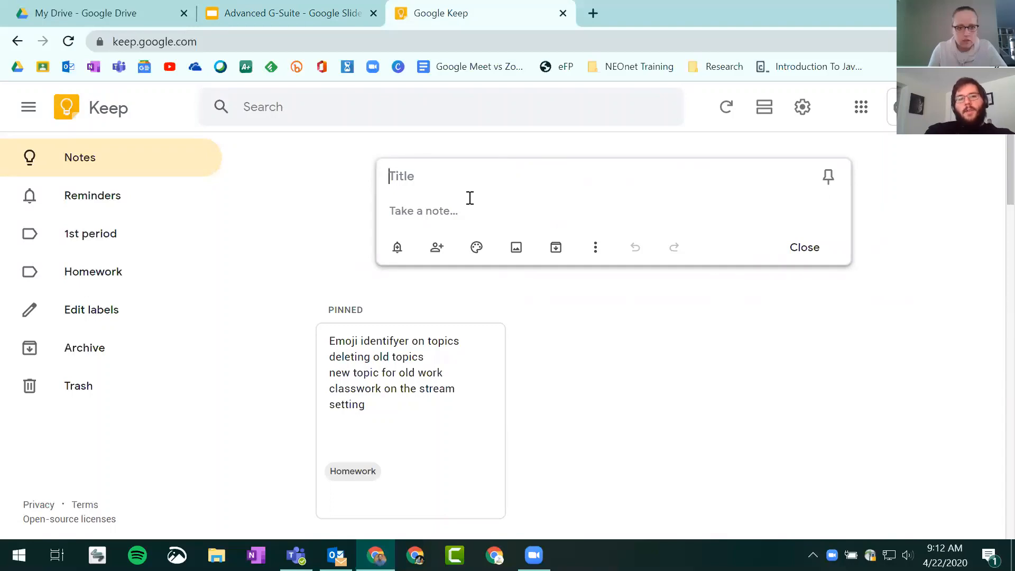
type("Checlis")
key("BackSpace")
key("BackSpace")
key("BackSpace")
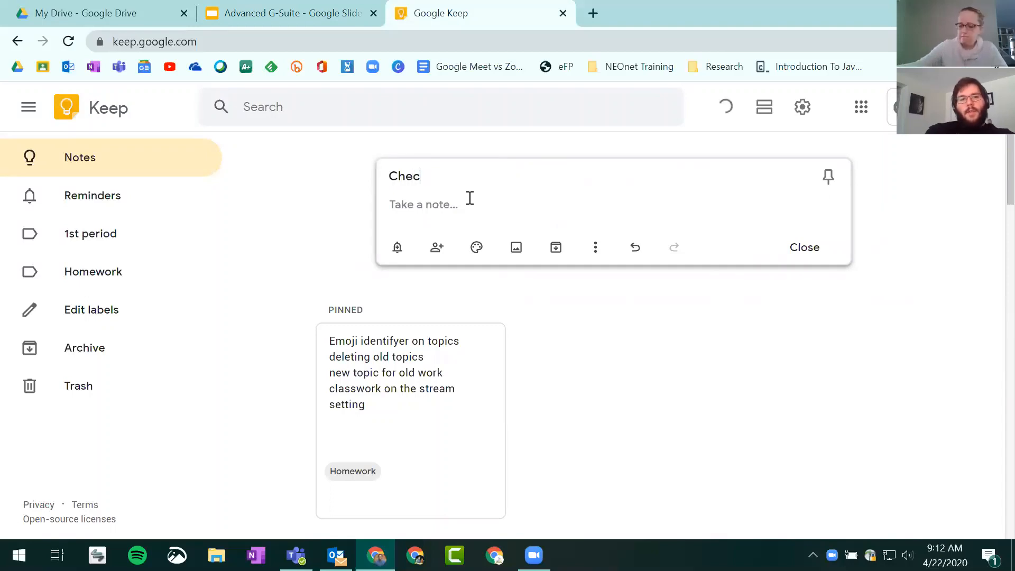
type("klist")
key("Return")
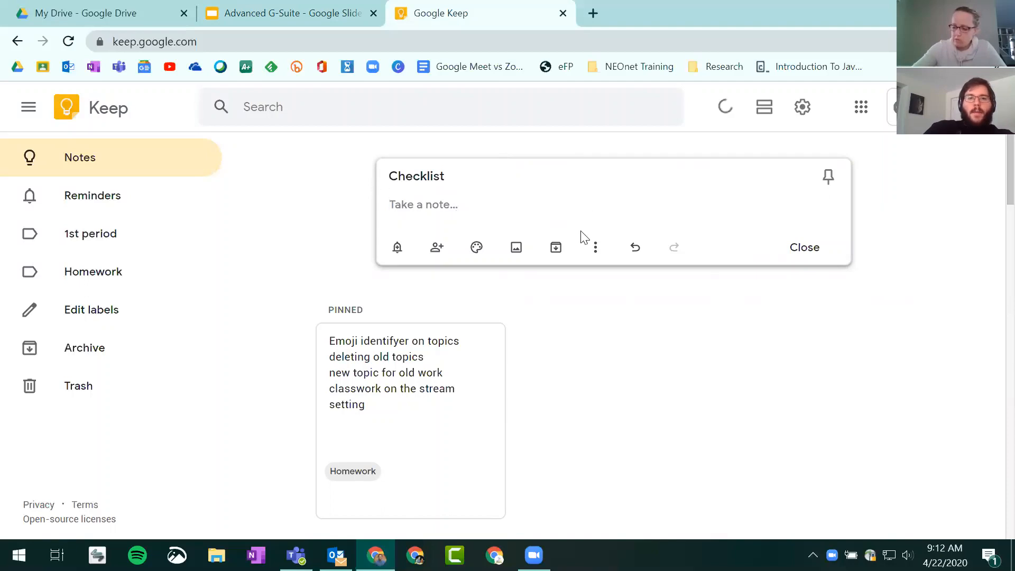
left_click(596, 248)
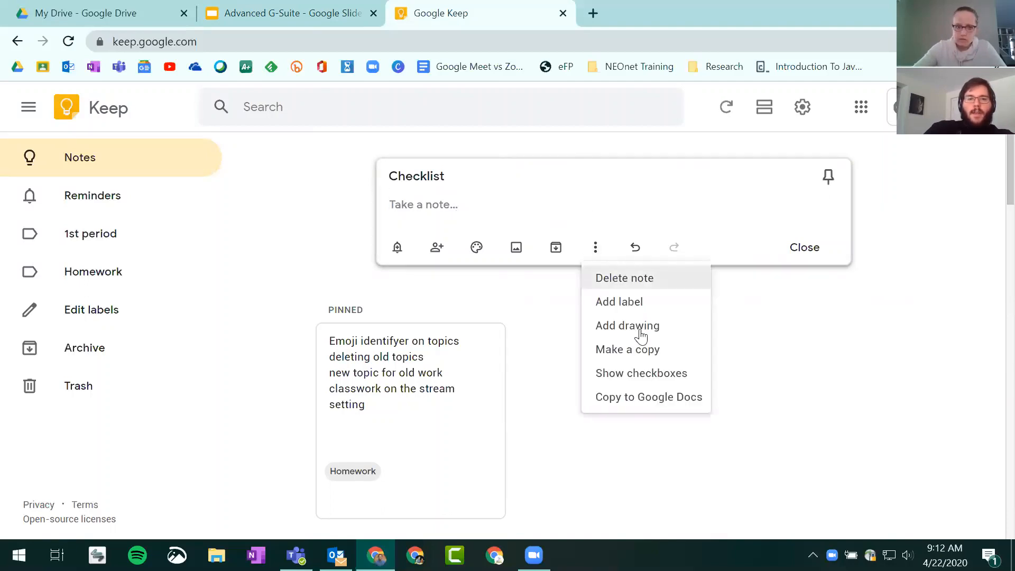
left_click(643, 373)
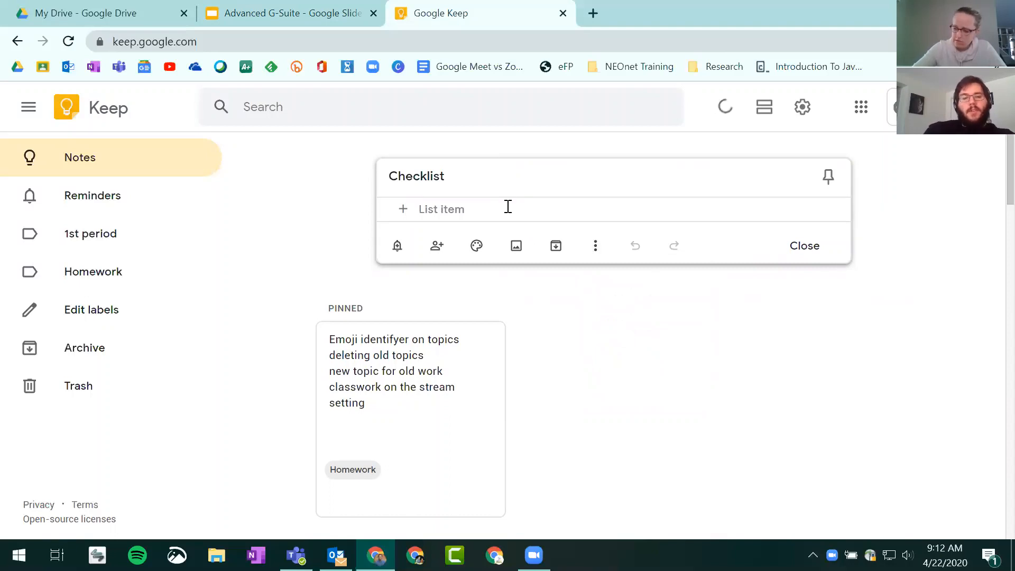
Add the list items "clear emails", "finish grading" and "prep next weeks assignments" to the Checklist note, each new one above the previous
type("cl")
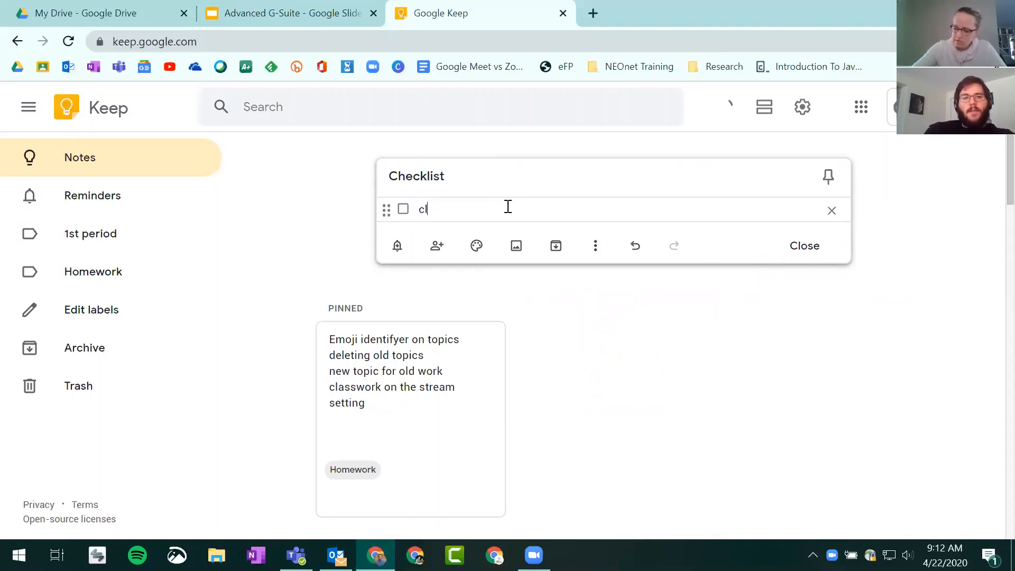
type("ear emails")
key("Return")
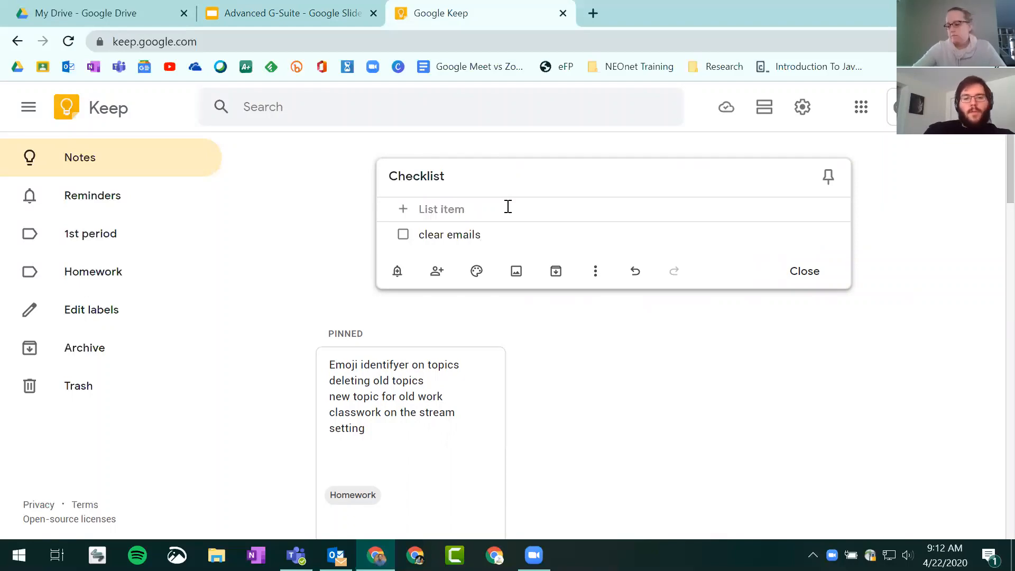
type("finish grad")
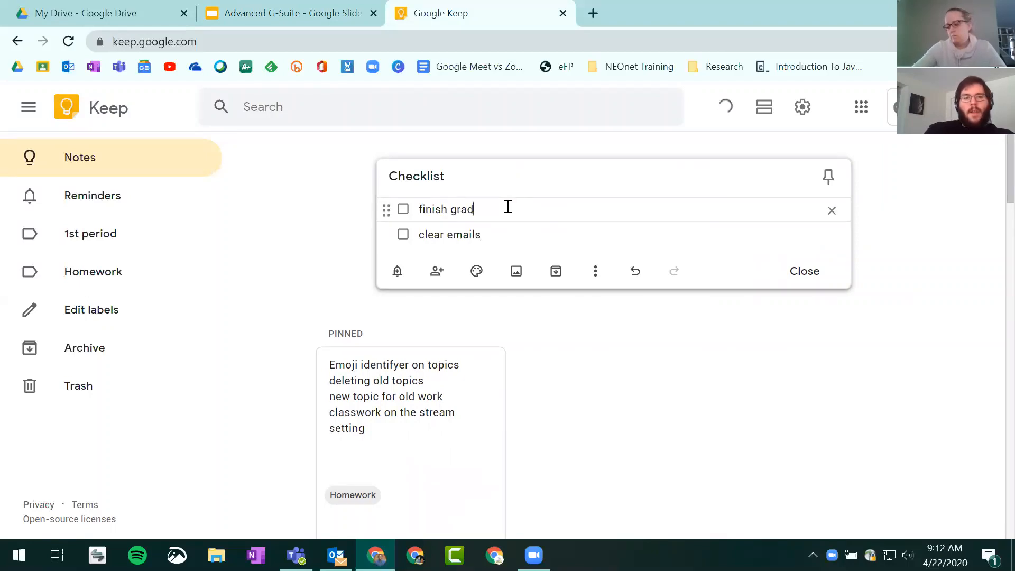
type("ing")
key("Return")
type("prep next weeks assignments")
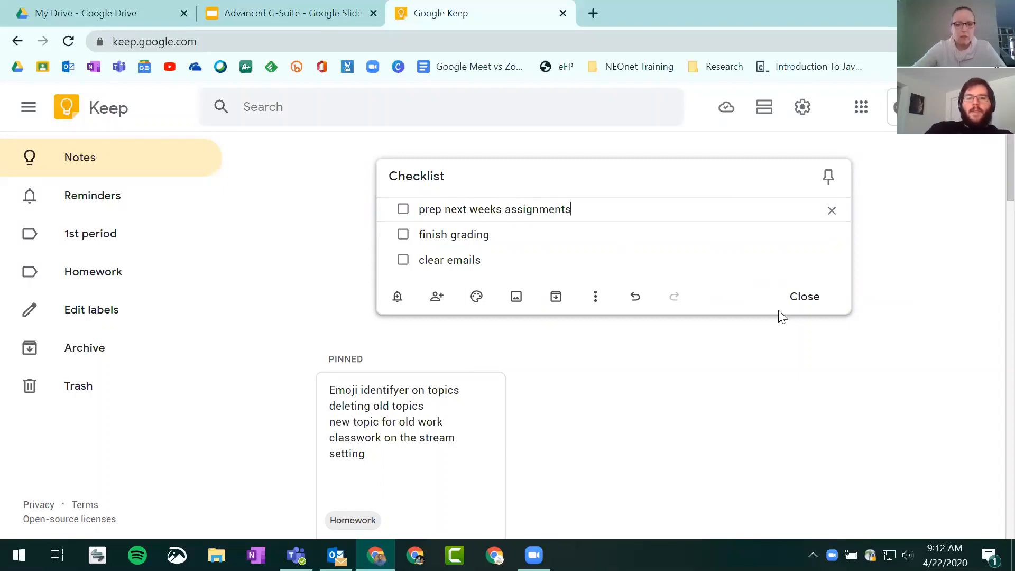
Colour the Checklist note pink and close it
mouse_move(475, 295)
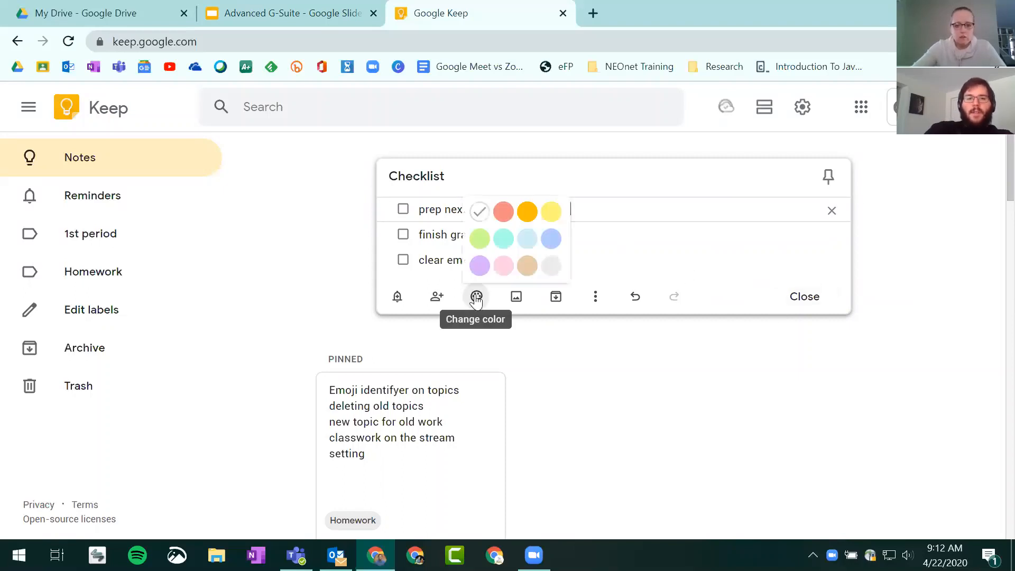
left_click(502, 265)
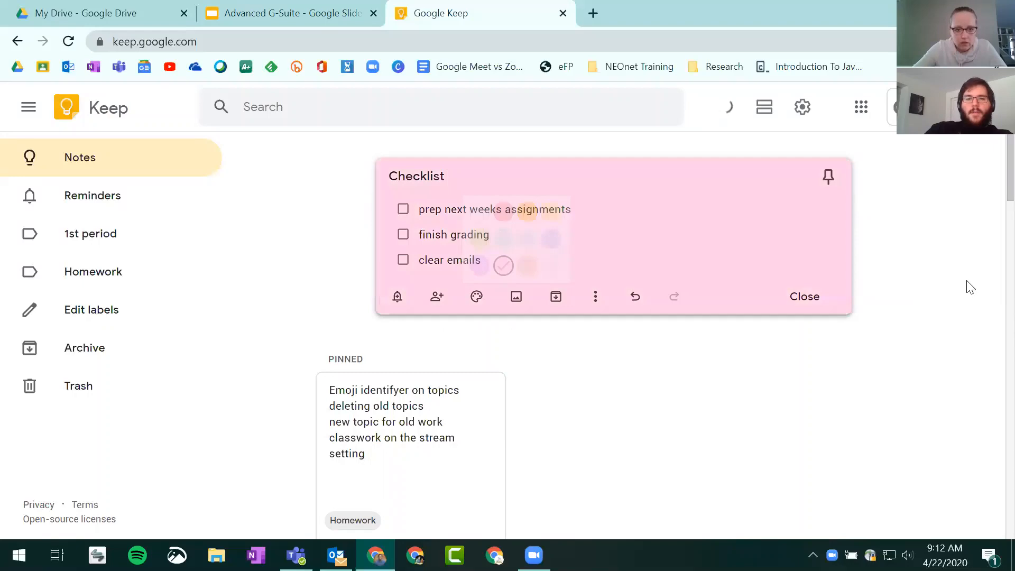
left_click(817, 298)
Tick "prep next weeks assignments" and "clear emails" in the Checklist note, and untick both again
scroll(777, 282, "down", 5)
scroll(778, 282, "down", 3)
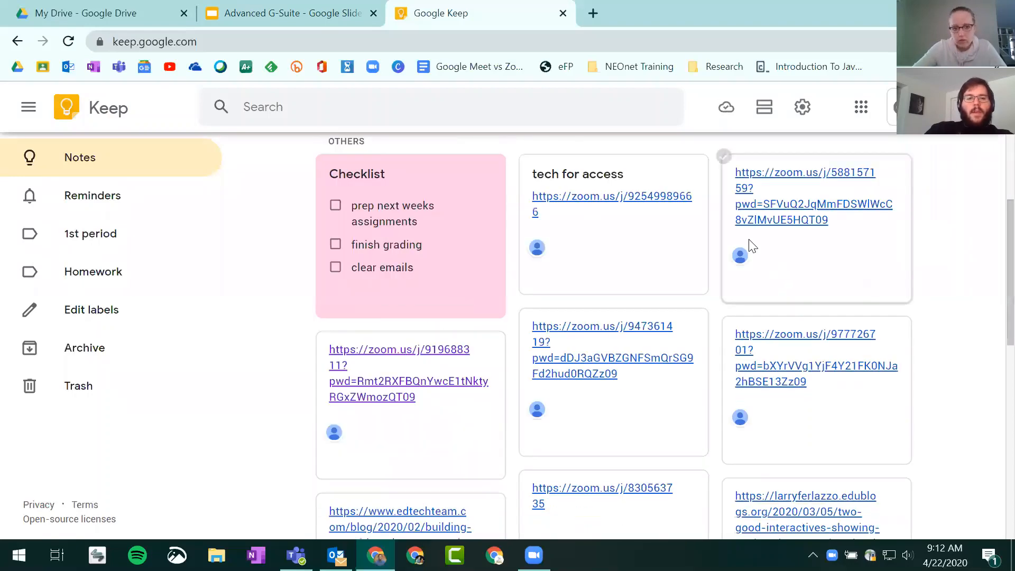
left_click(336, 205)
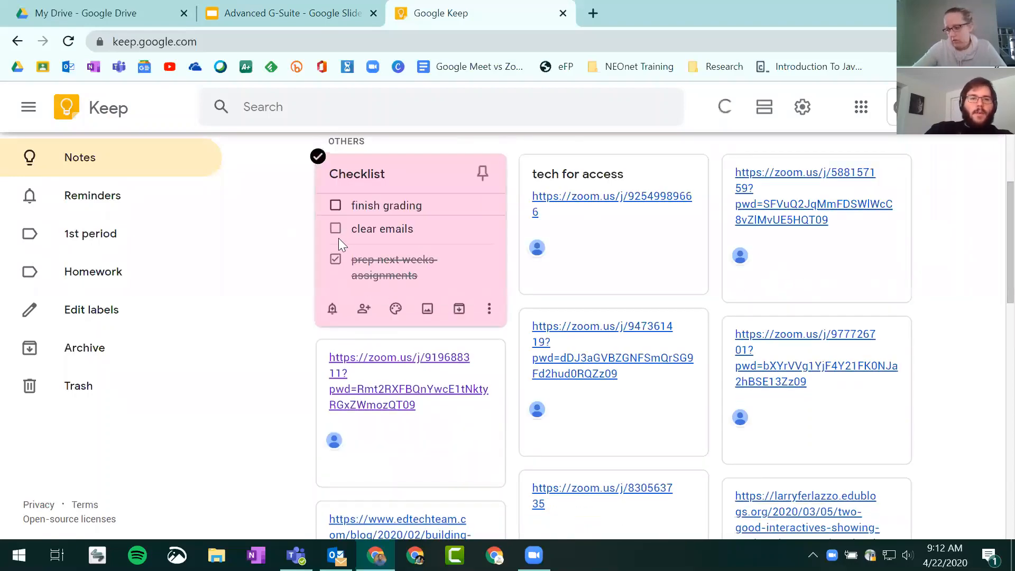
left_click(338, 231)
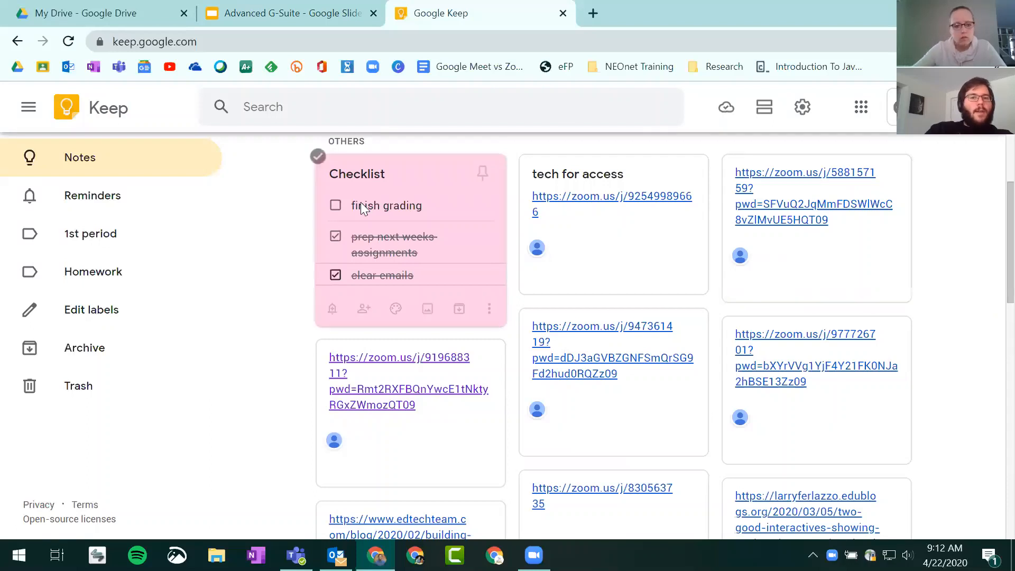
left_click(335, 236)
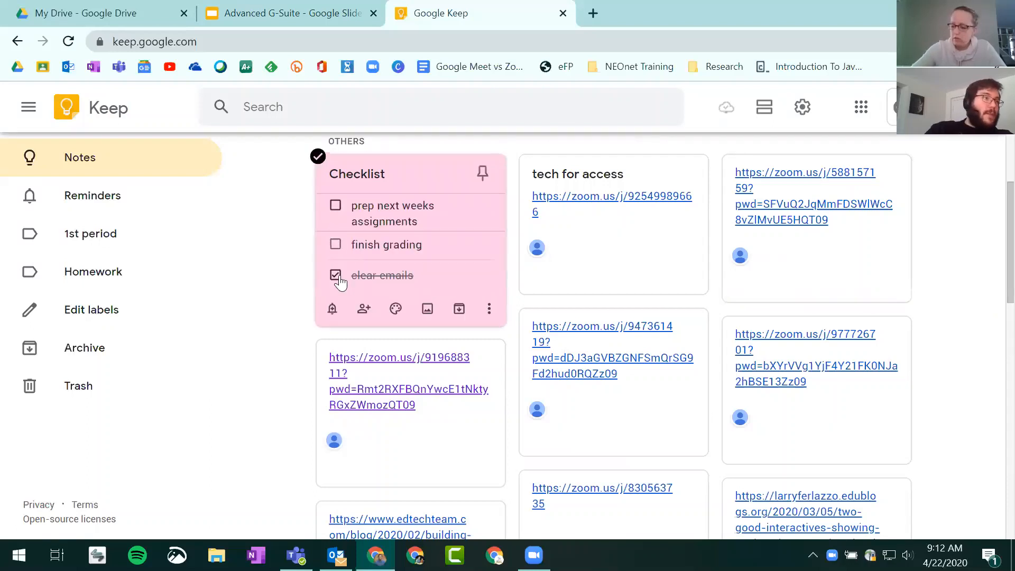
left_click(334, 276)
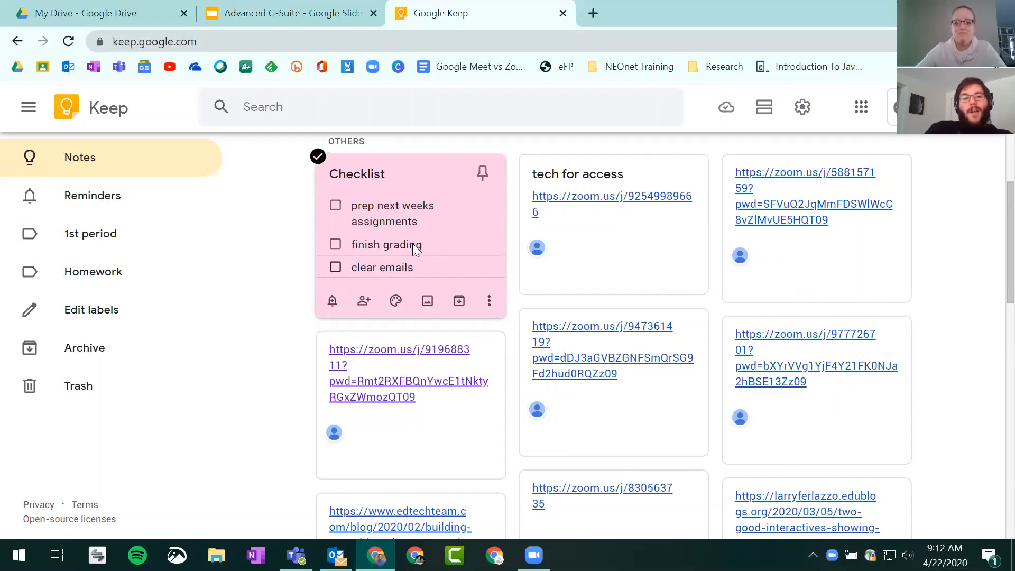
View the reminder choices for the Checklist note without setting one
left_click(333, 302)
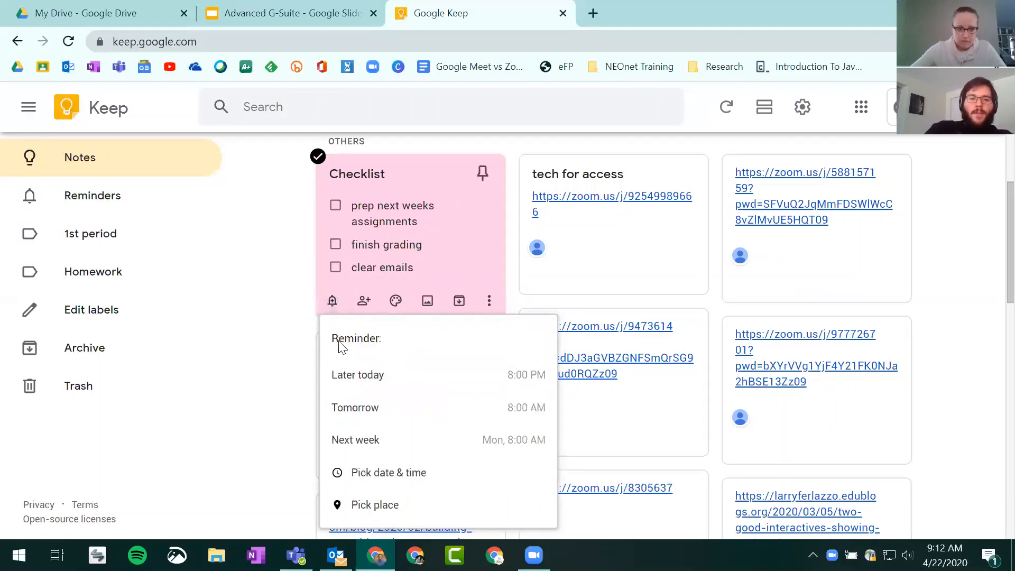
scroll(381, 365, "down", 3)
scroll(381, 365, "up", 3)
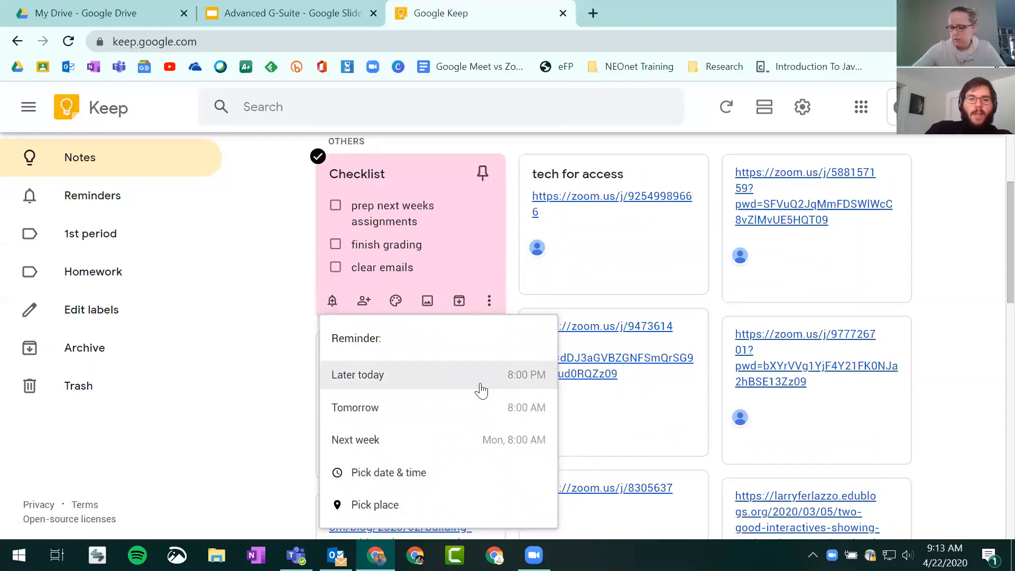
scroll(479, 389, "down", 3)
scroll(474, 382, "up", 6)
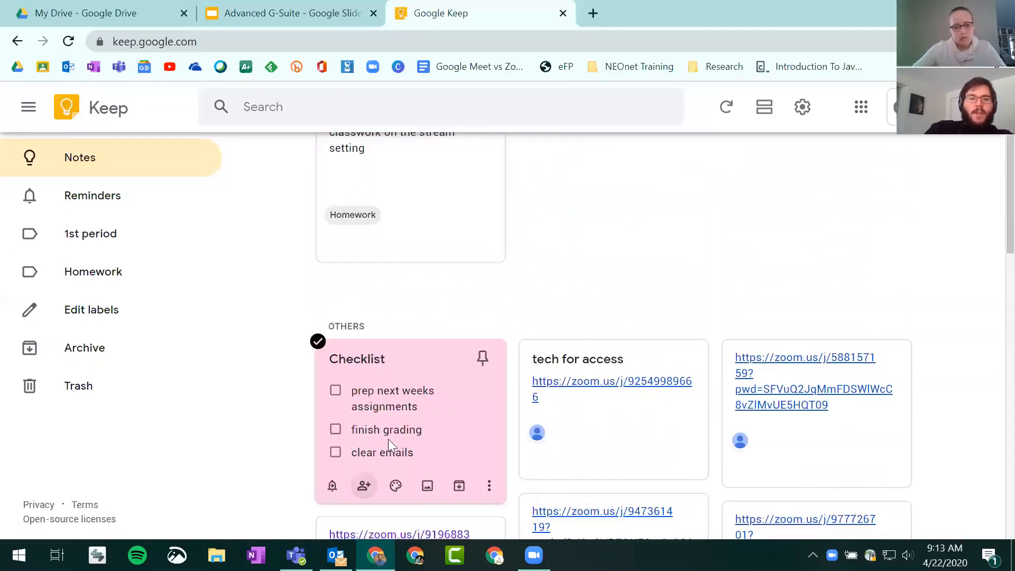
View the Checklist note's collaborator settings and image file picker, leaving both without changes
left_click(363, 486)
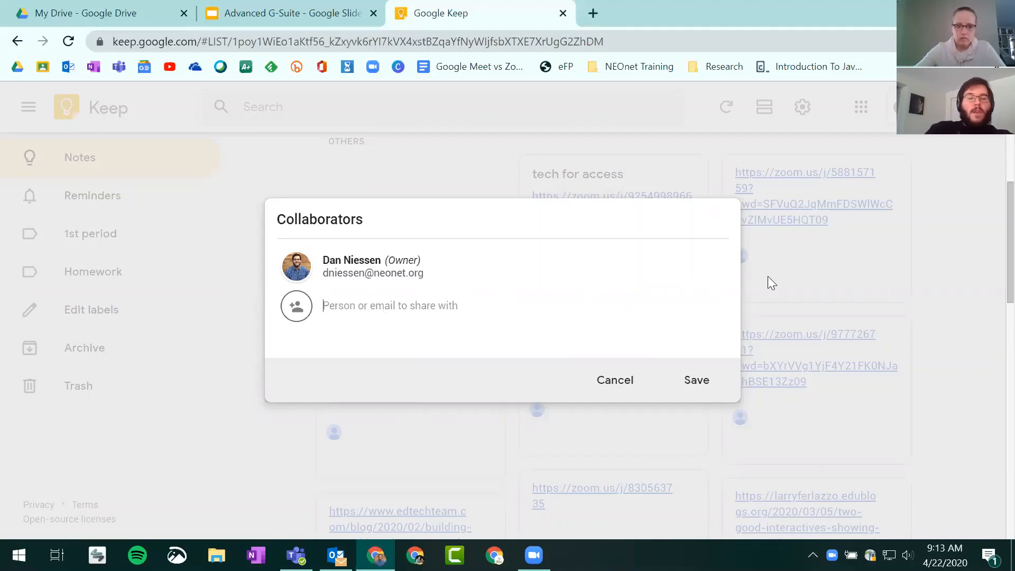
left_click(596, 377)
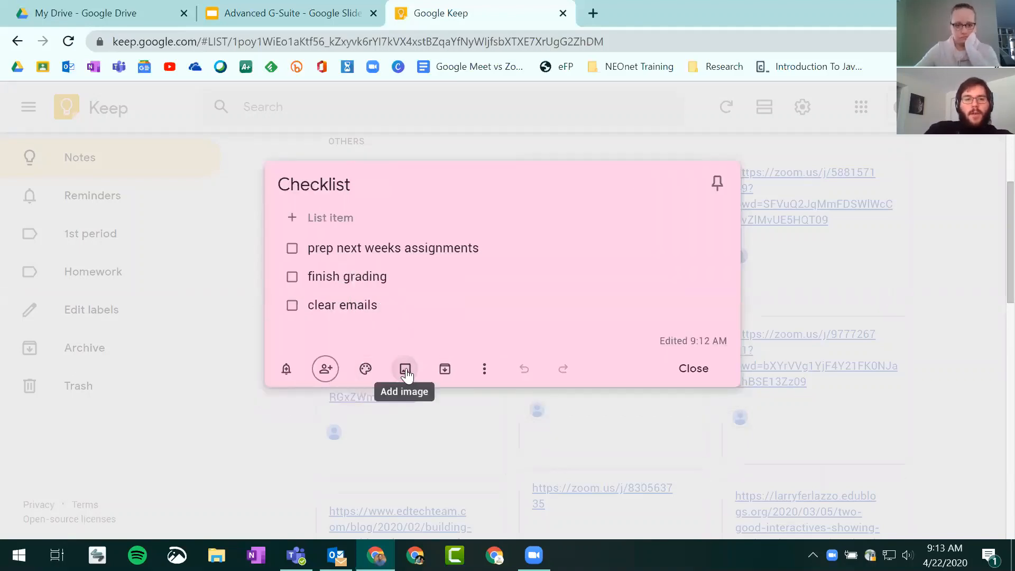
left_click(406, 367)
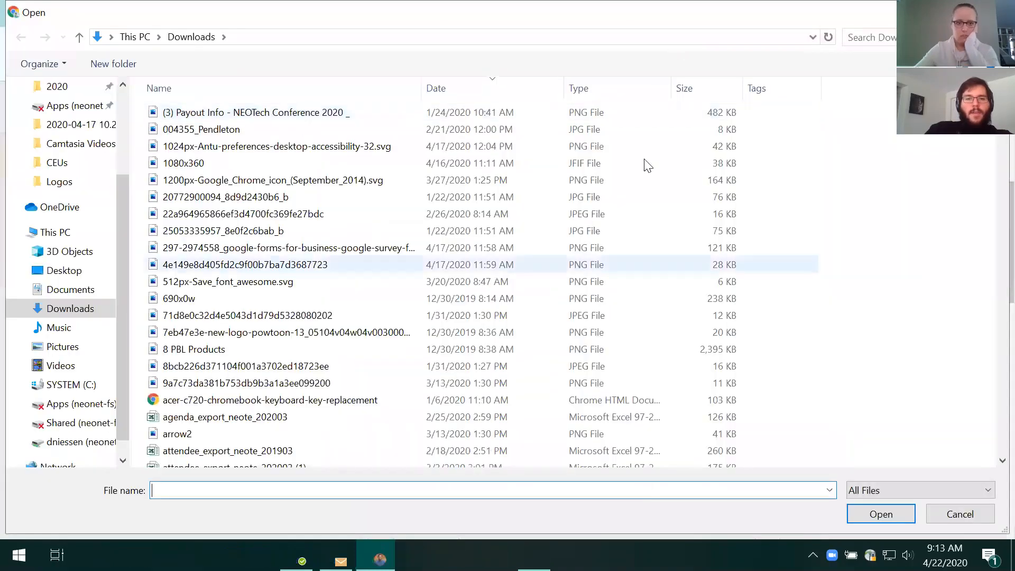
scroll(644, 164, "down", 2)
key("Escape")
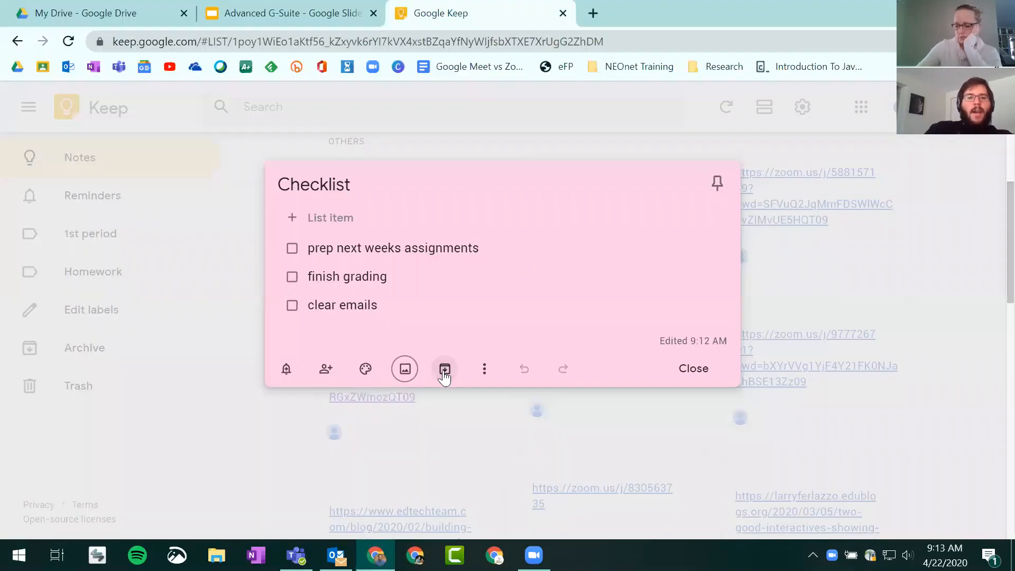
Add a drawing to the Checklist note with thick blue freehand loops across the canvas, made with the marker
left_click(485, 368)
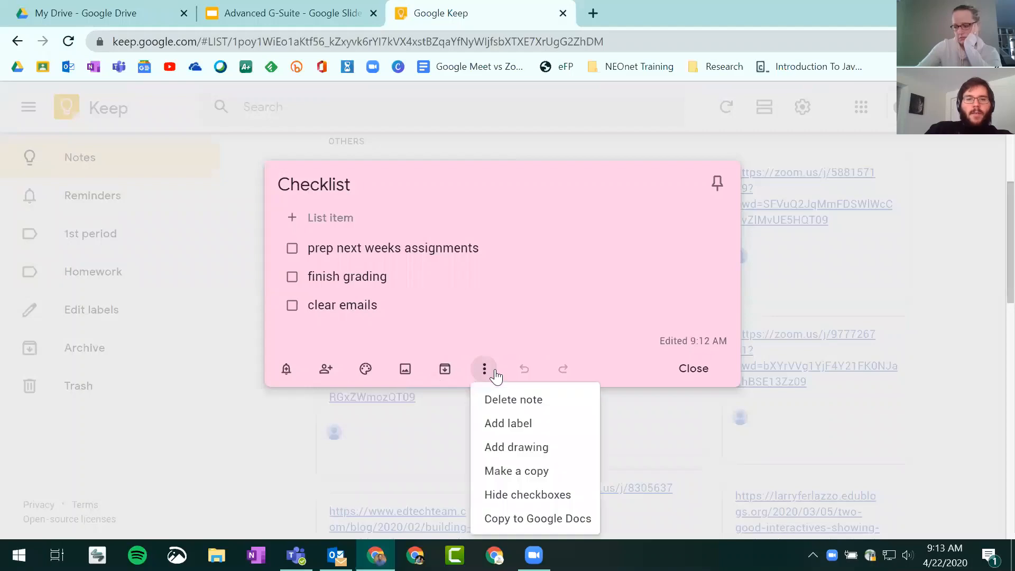
left_click(534, 449)
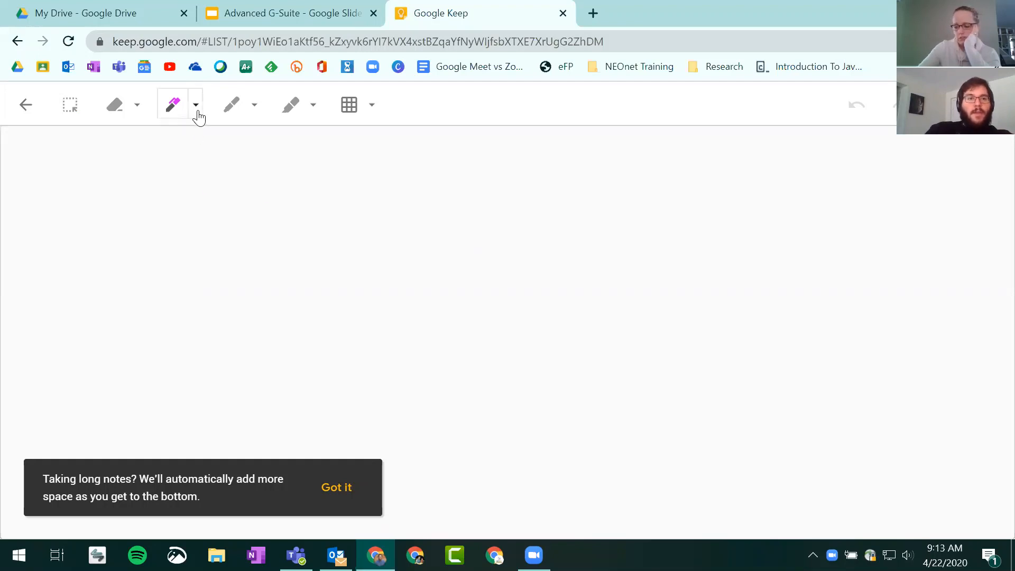
left_click(255, 105)
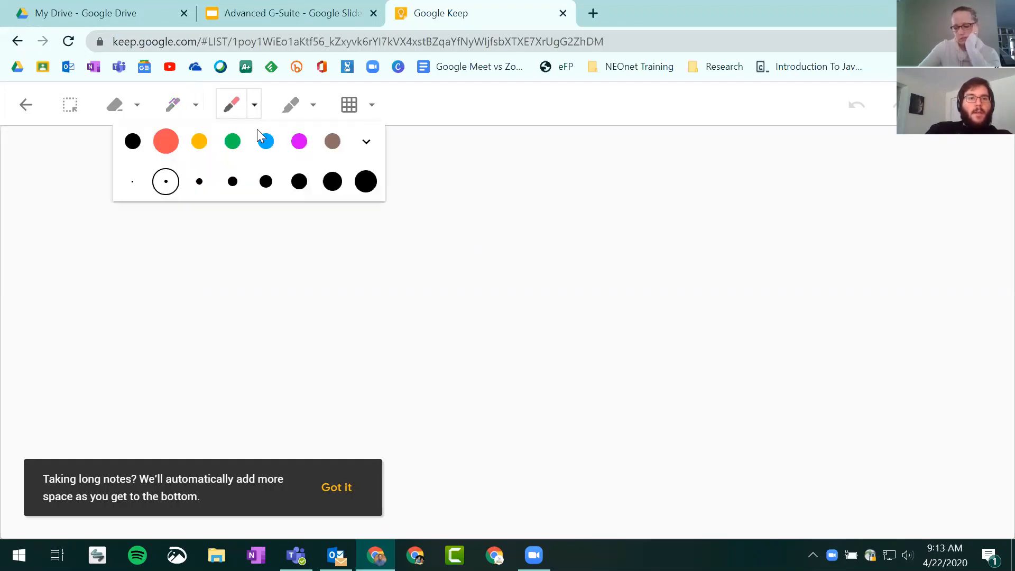
left_click(274, 144)
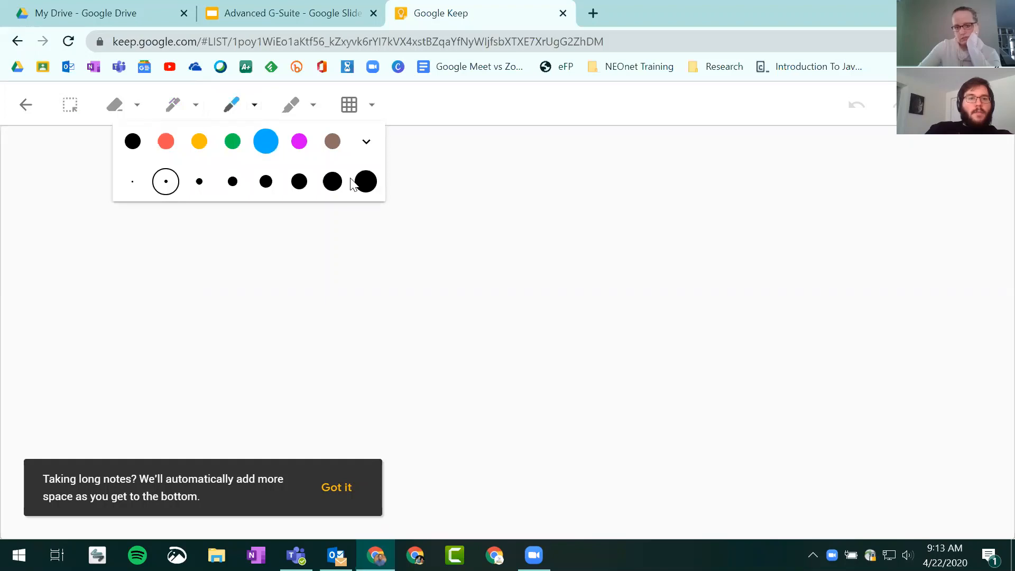
left_click(299, 182)
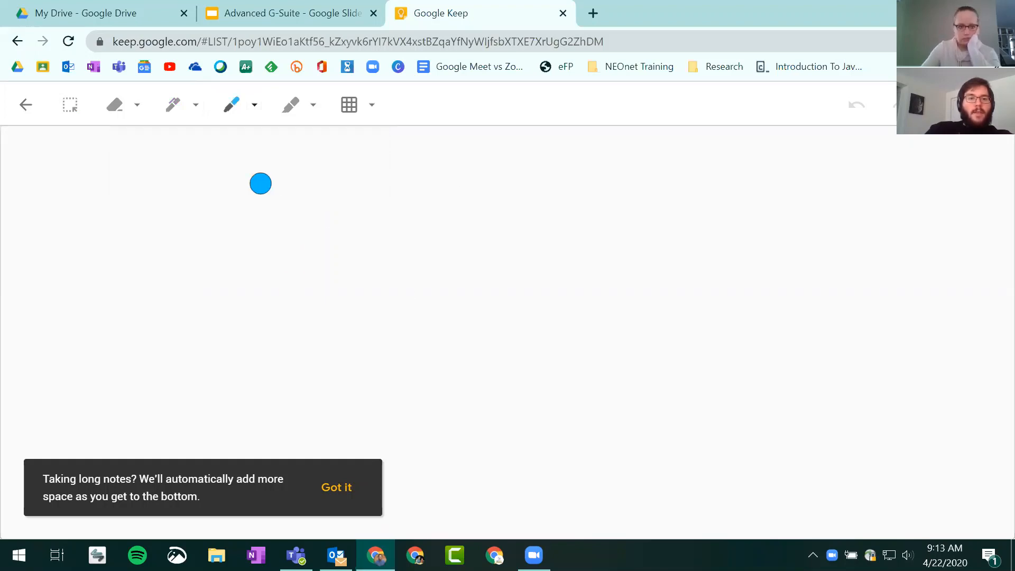
left_click(193, 201)
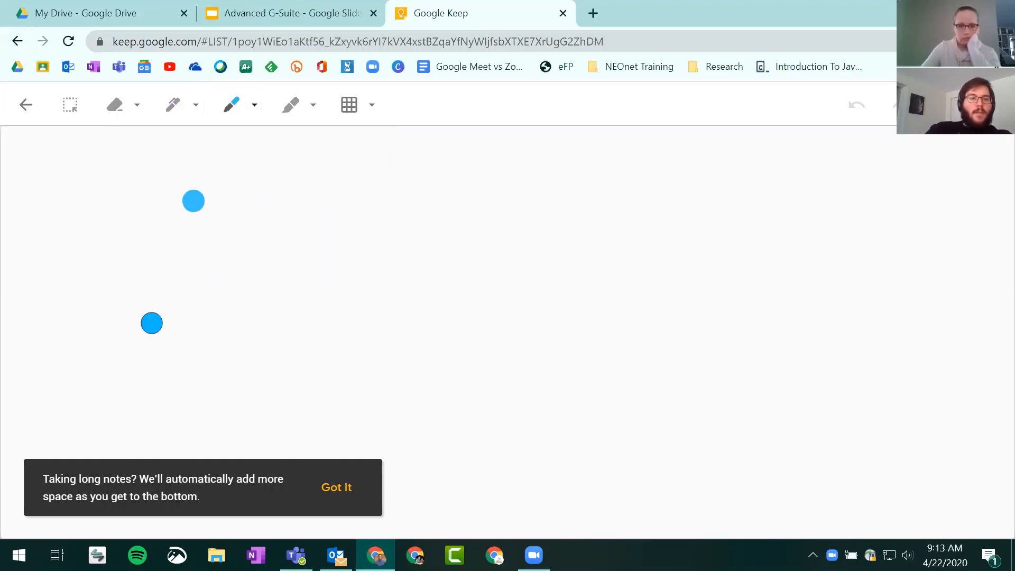
mouse_move(152, 323)
left_mouse_down()
mouse_move(197, 199)
mouse_move(255, 193)
mouse_move(335, 290)
mouse_move(304, 320)
left_mouse_up()
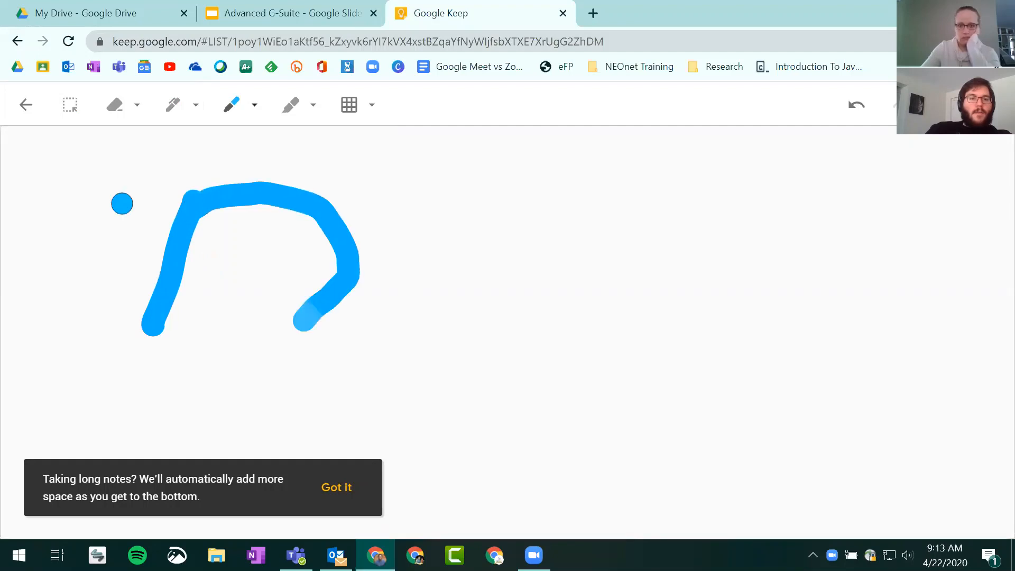
mouse_move(122, 203)
left_mouse_down()
mouse_move(645, 372)
mouse_move(549, 209)
mouse_move(694, 404)
left_mouse_up()
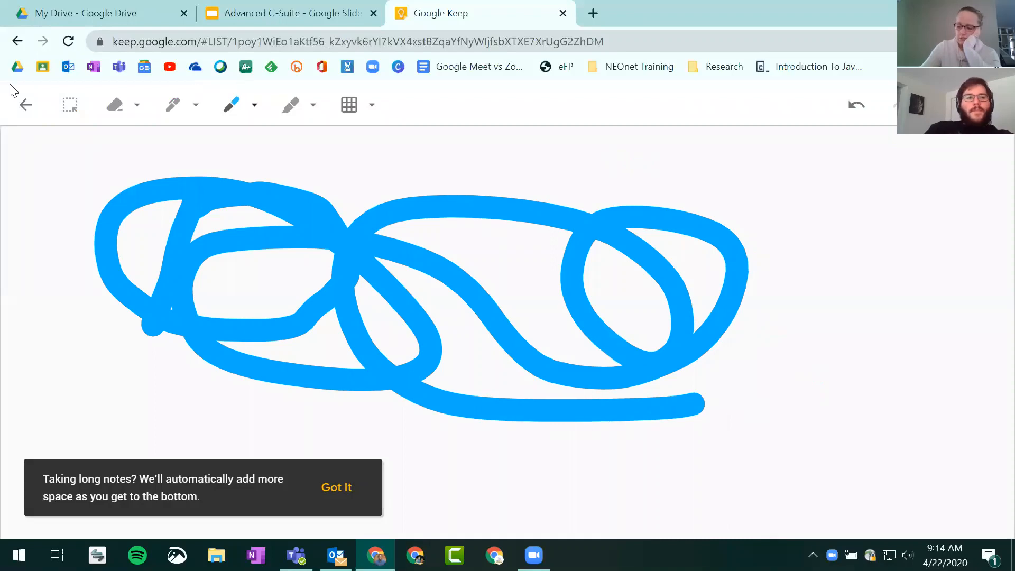
left_click(27, 106)
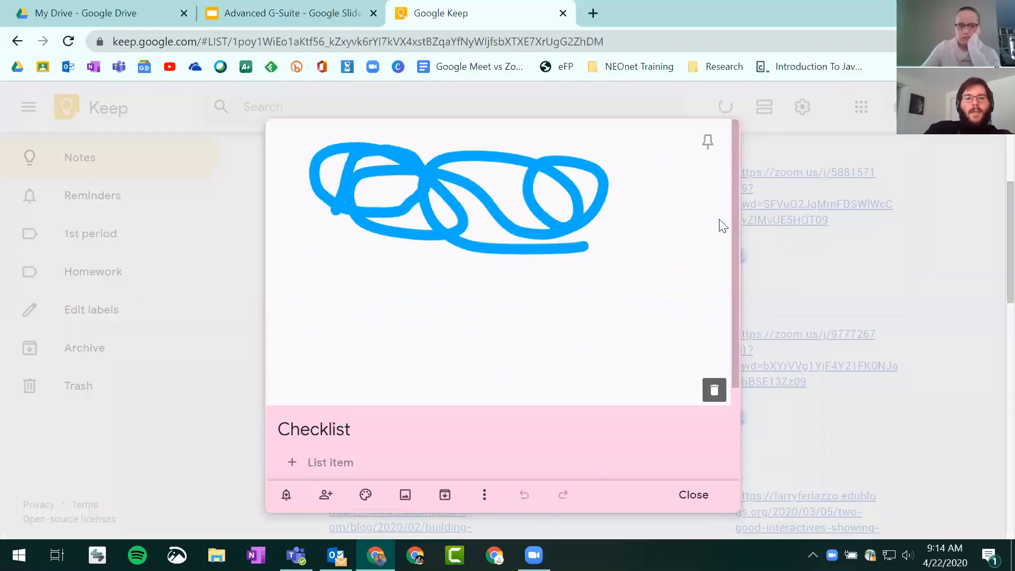
Close the Checklist note and pin it among the notes
scroll(635, 292, "down", 3)
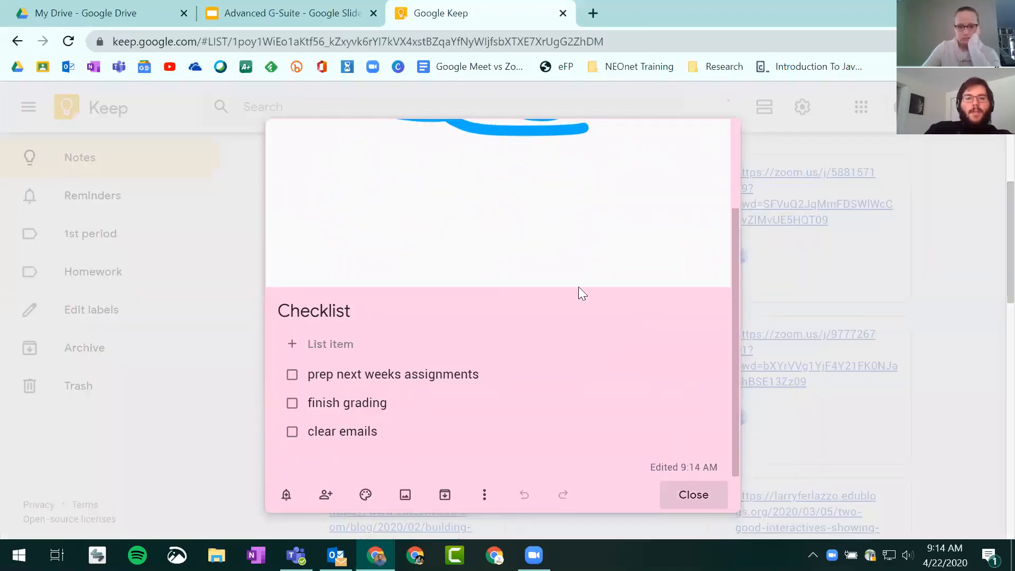
key("Escape")
scroll(495, 363, "up", 2)
scroll(516, 356, "down", 2)
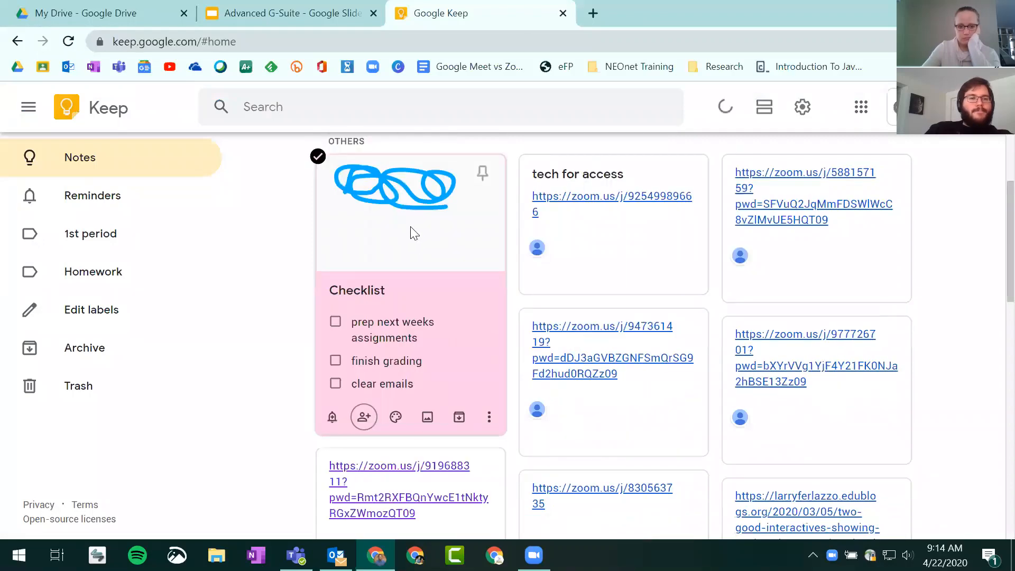
left_click(481, 175)
scroll(576, 317, "up", 6)
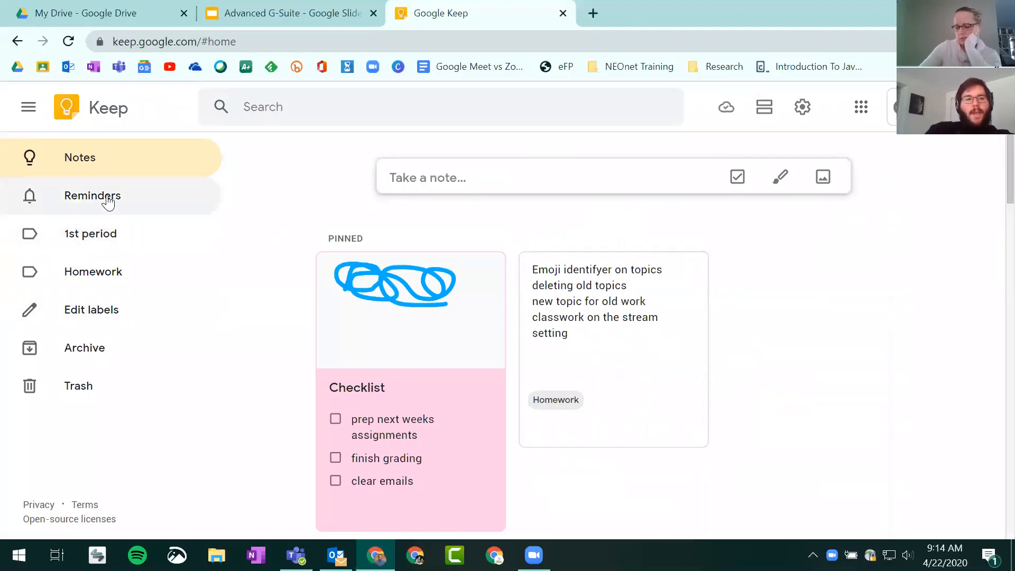
View the notes labelled 1st period and Homework, and return to all notes
left_click(94, 253)
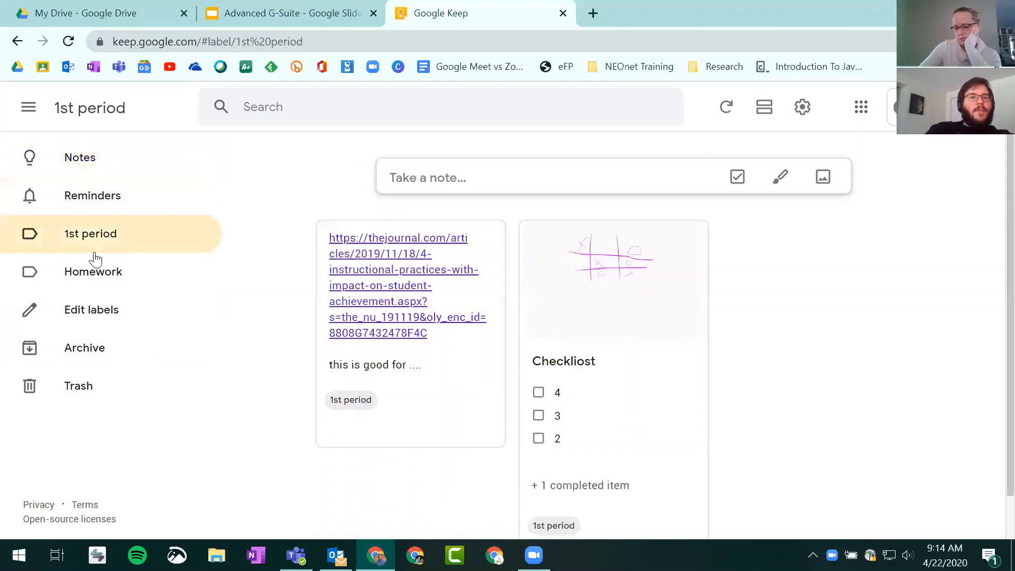
left_click(104, 277)
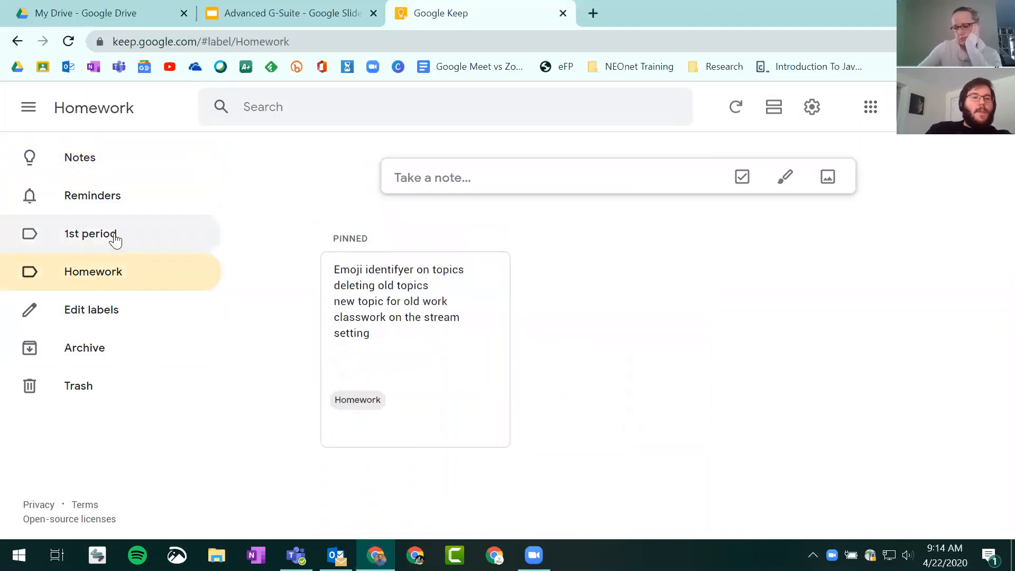
left_click(106, 154)
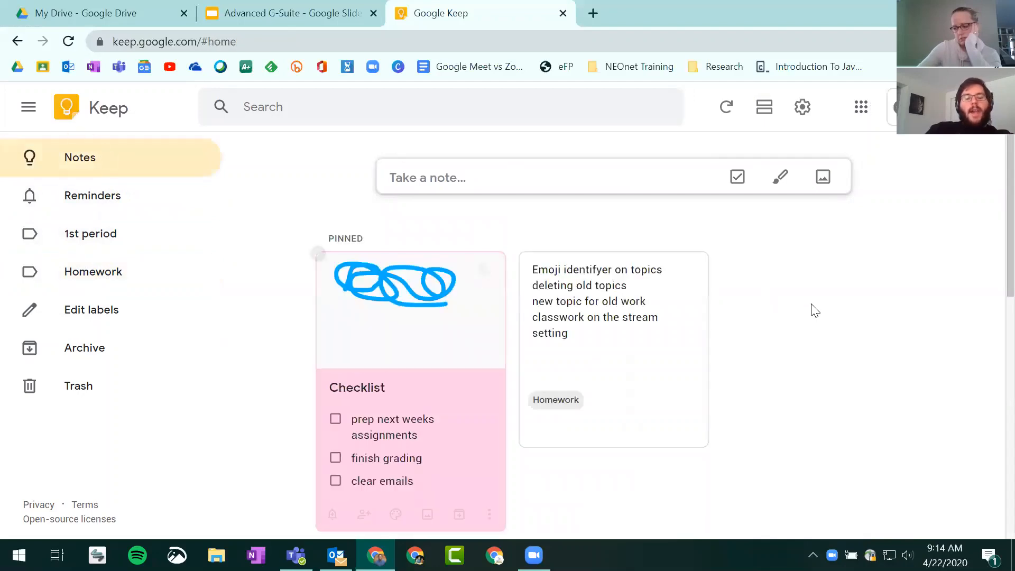
Label the Checklist note with both 1st period and Homework
scroll(814, 311, "down", 3)
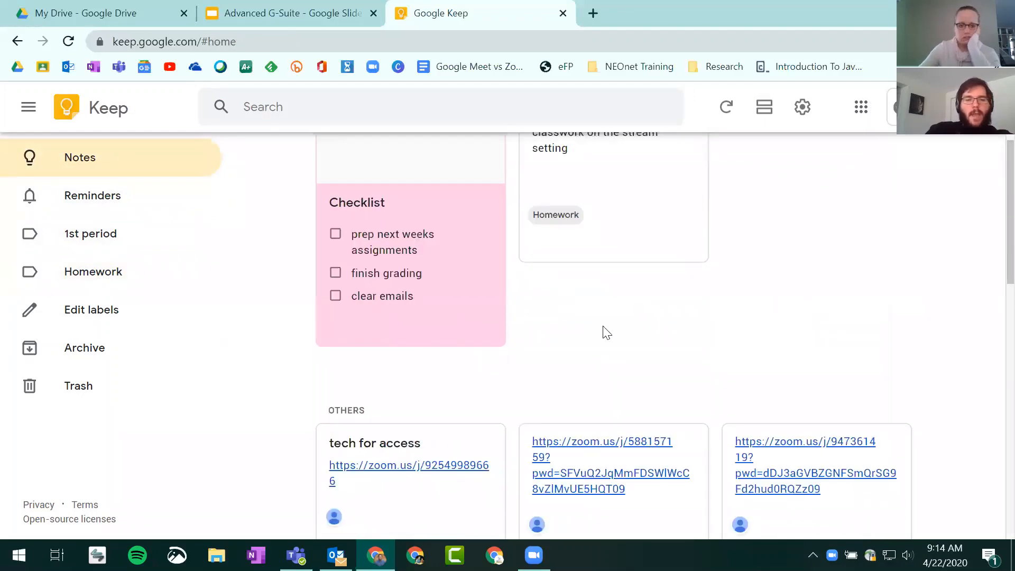
left_click(488, 331)
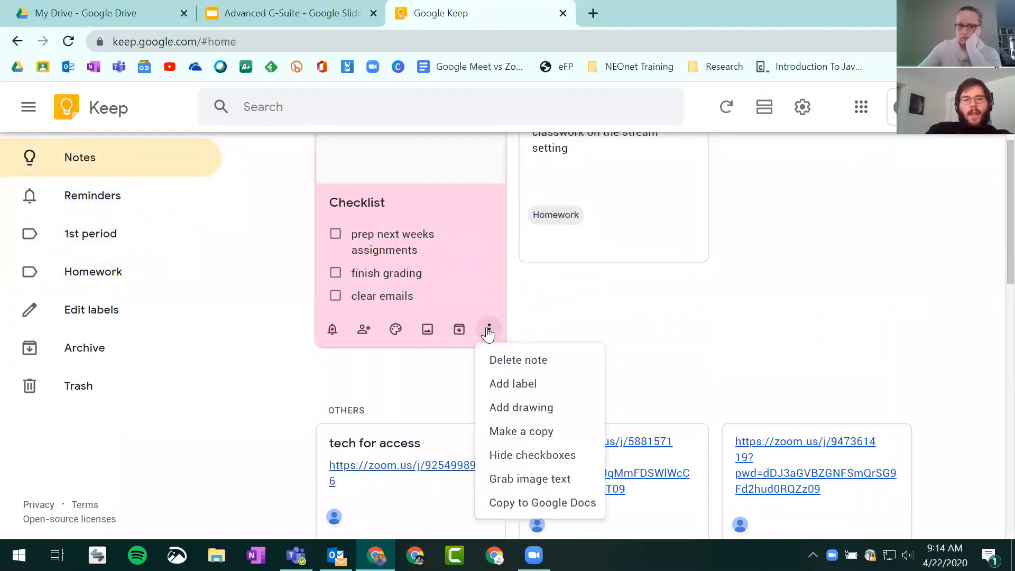
left_click(516, 389)
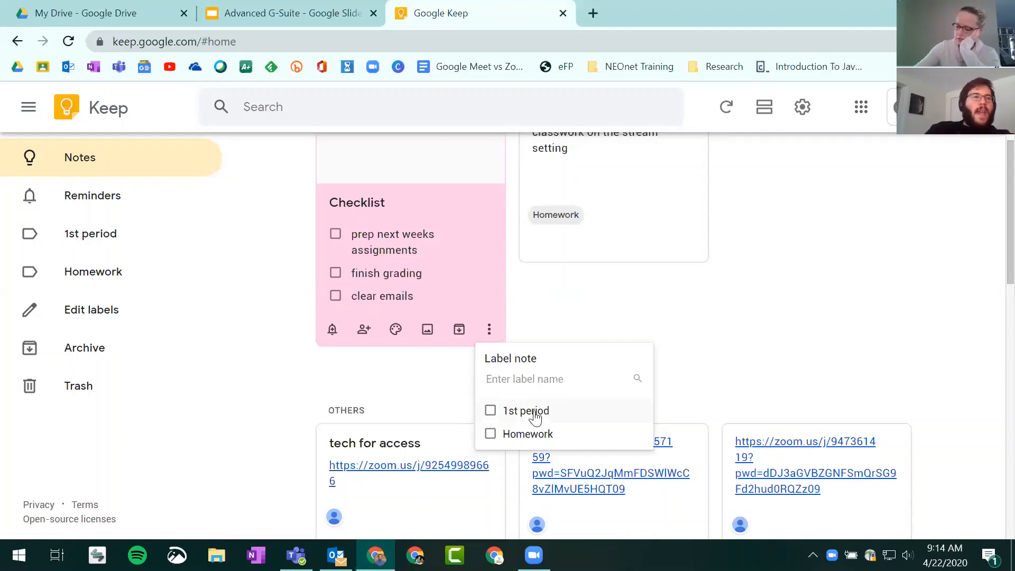
left_click(491, 418)
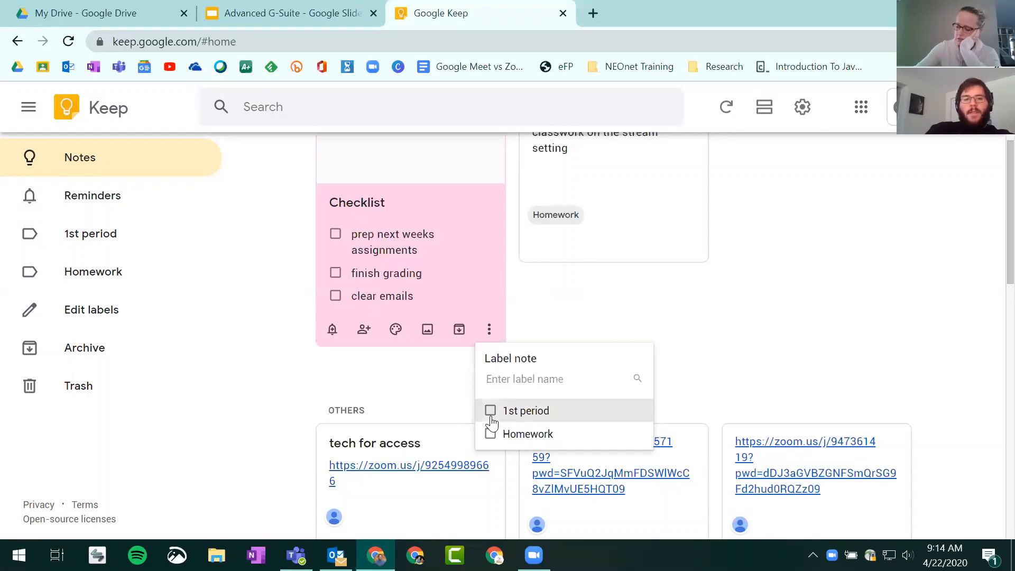
left_click(490, 434)
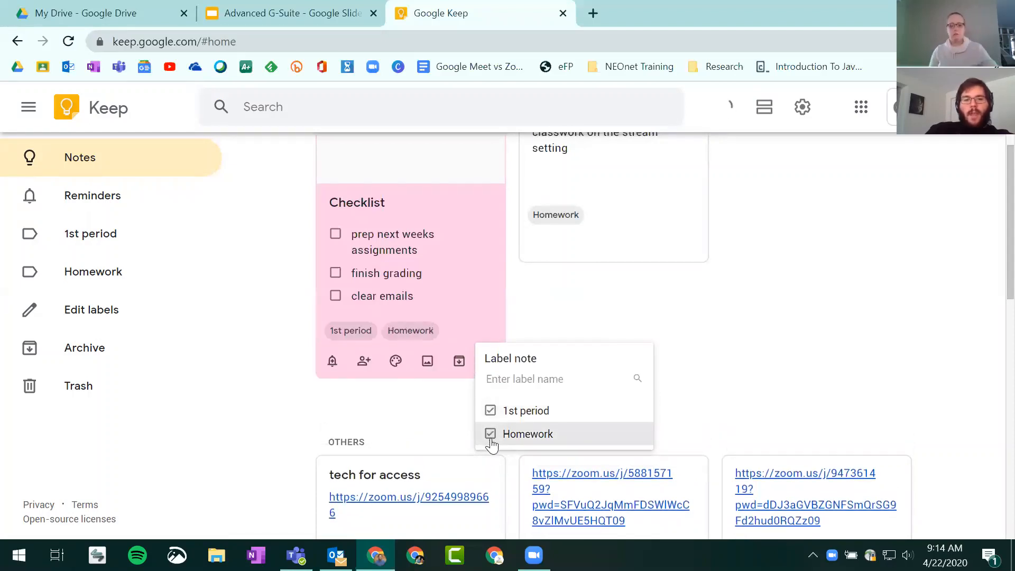
left_click(735, 372)
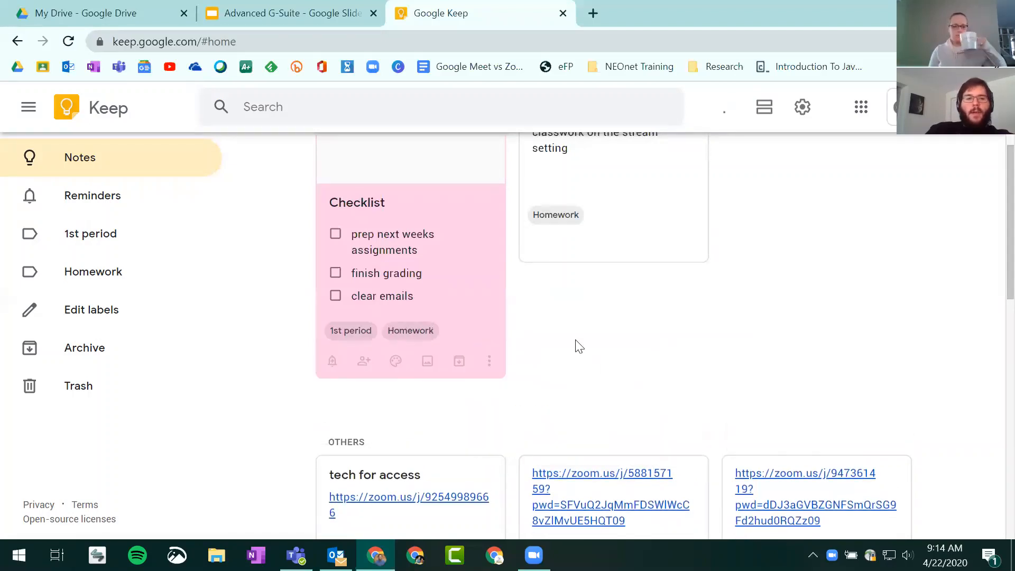
Check the 1st period and Homework label views and the Reminders view, and return to all notes
left_click(95, 237)
left_click(103, 270)
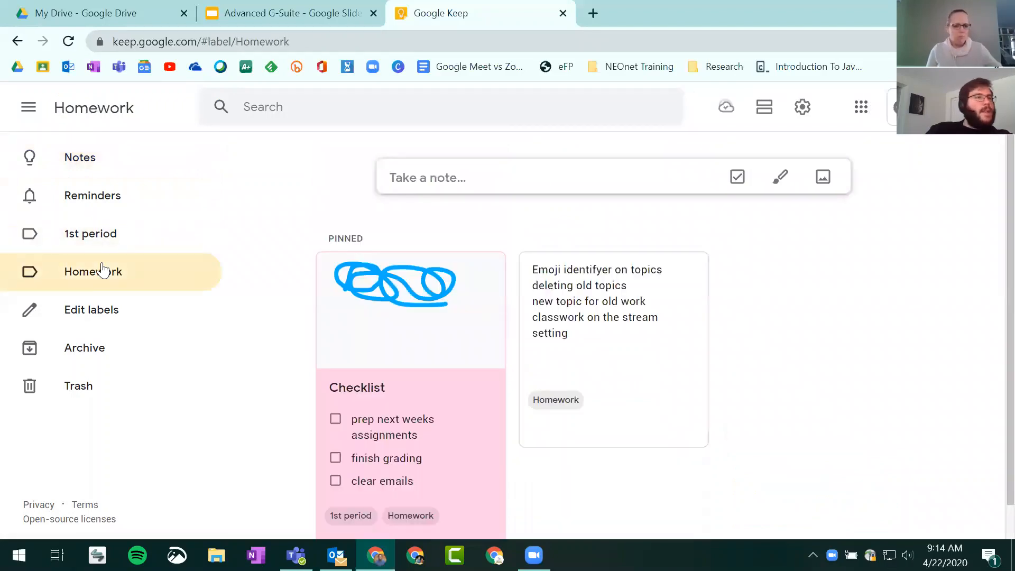
left_click(94, 197)
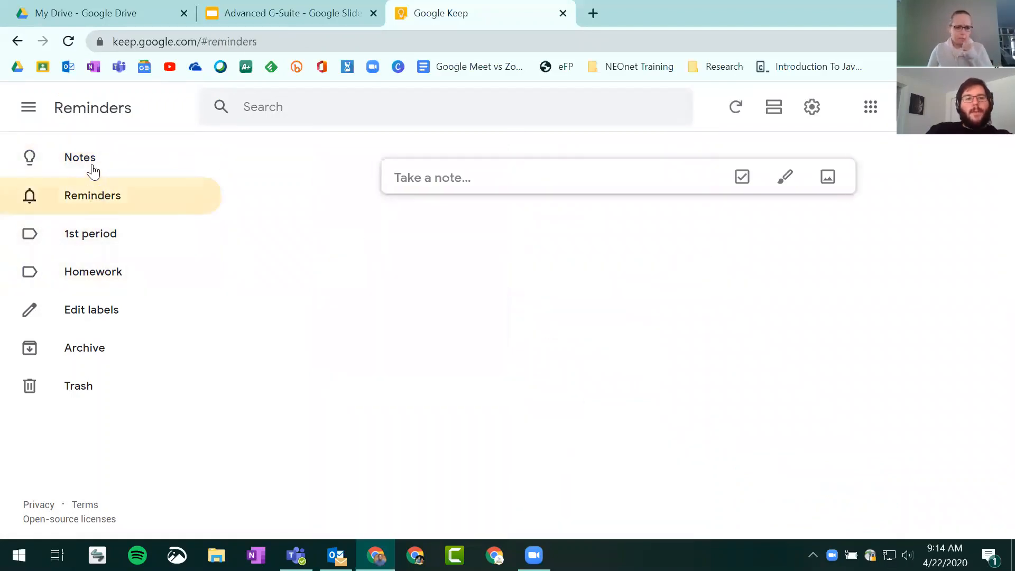
left_click(80, 161)
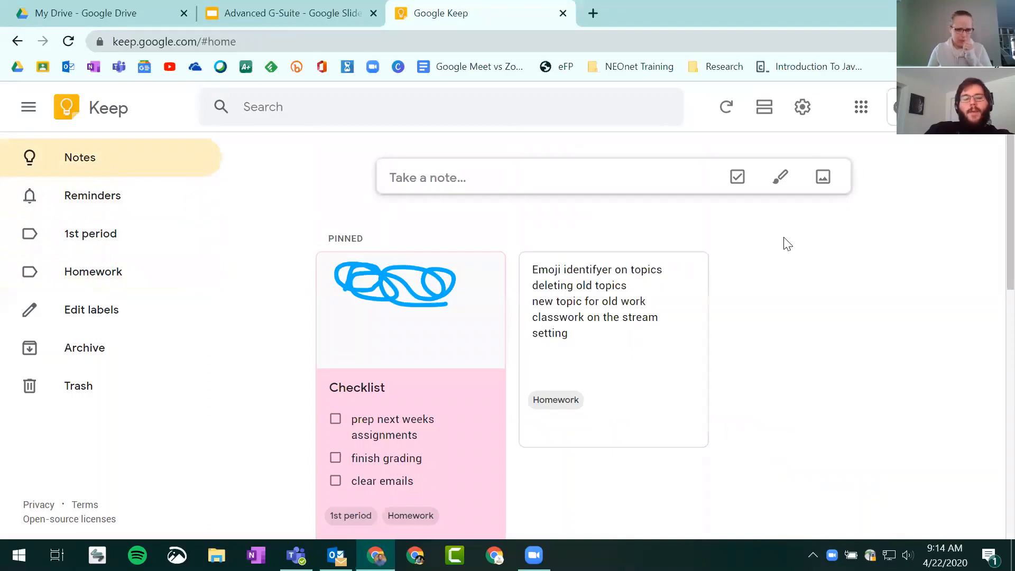
Look through the saved links and other unpinned notes below the pinned ones
scroll(784, 243, "down", 10)
scroll(993, 251, "up", 4)
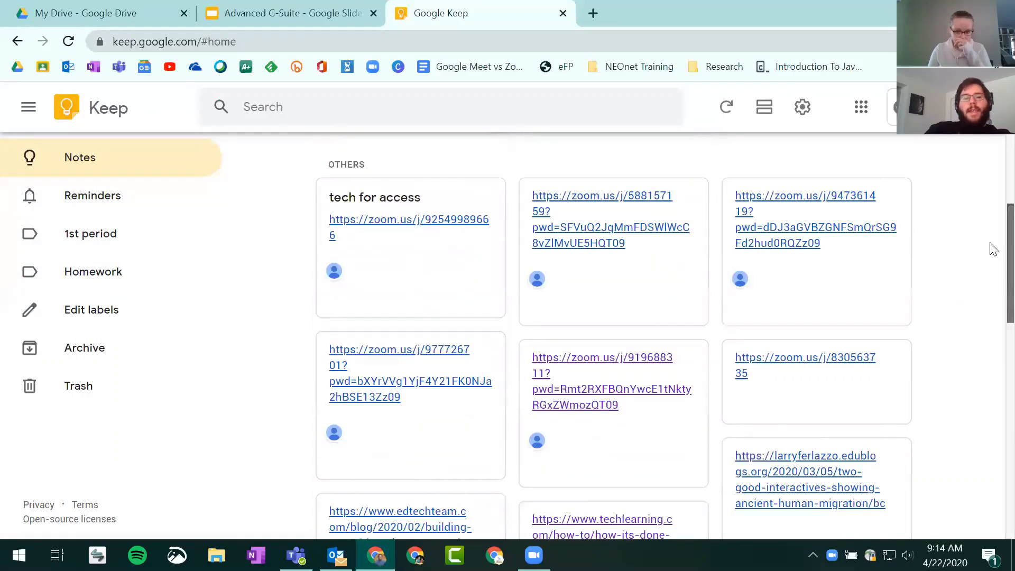
scroll(992, 243, "down", 2)
scroll(993, 261, "down", 4)
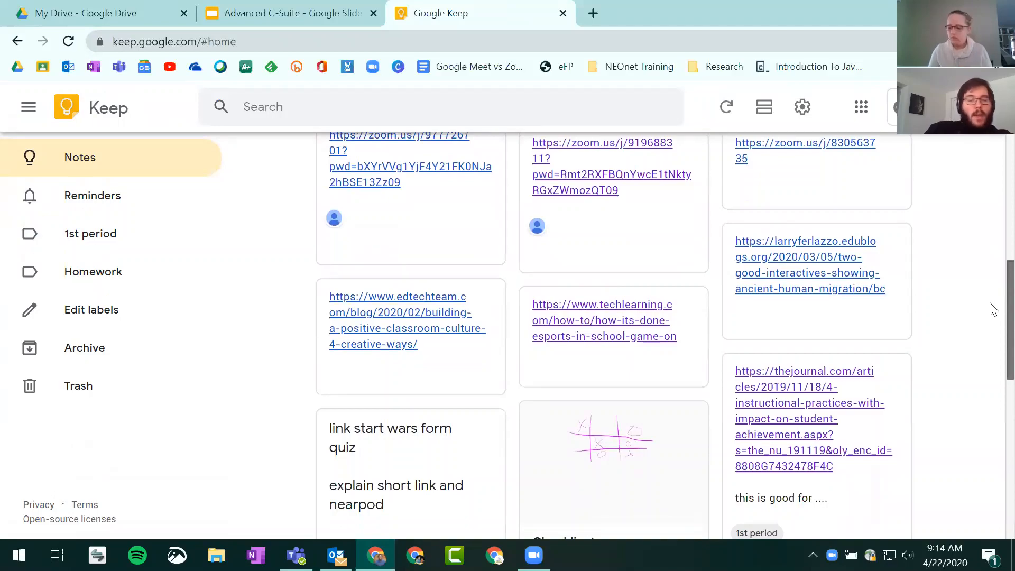
scroll(992, 328, "down", 5)
scroll(993, 265, "up", 5)
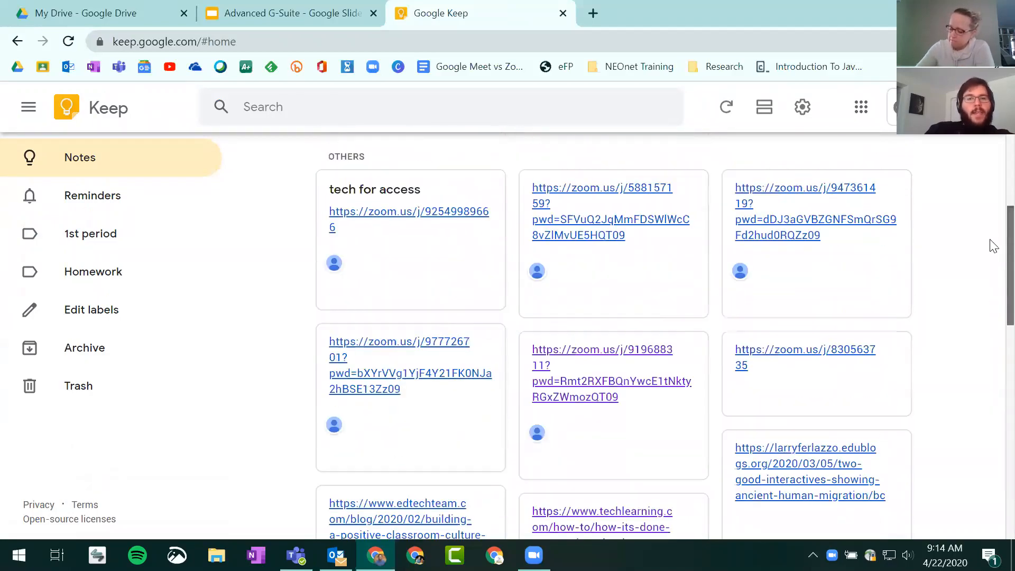
scroll(993, 260, "down", 1)
scroll(992, 257, "up", 1)
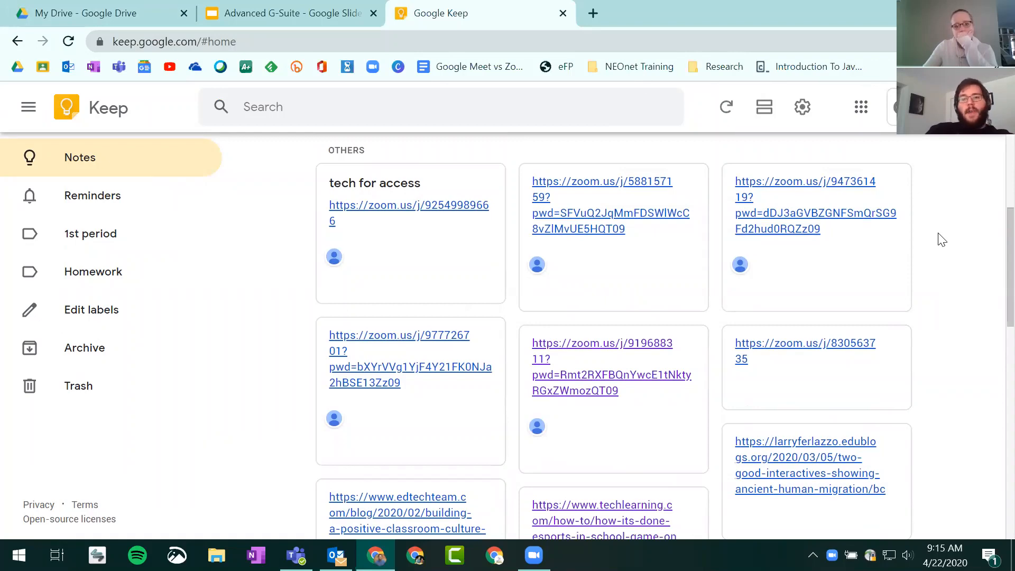
scroll(992, 275, "down", 3)
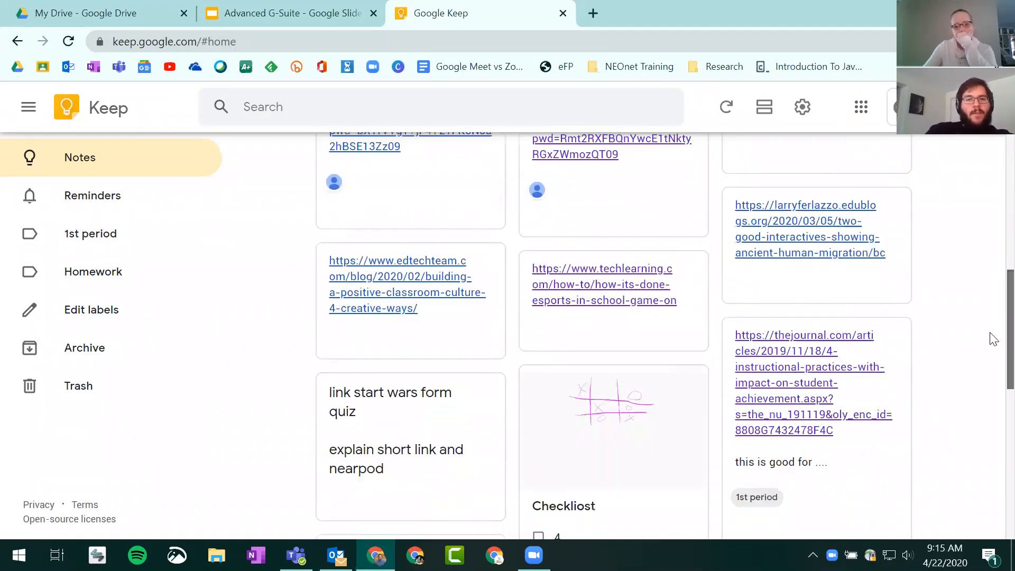
scroll(991, 317, "up", 4)
scroll(992, 267, "down", 3)
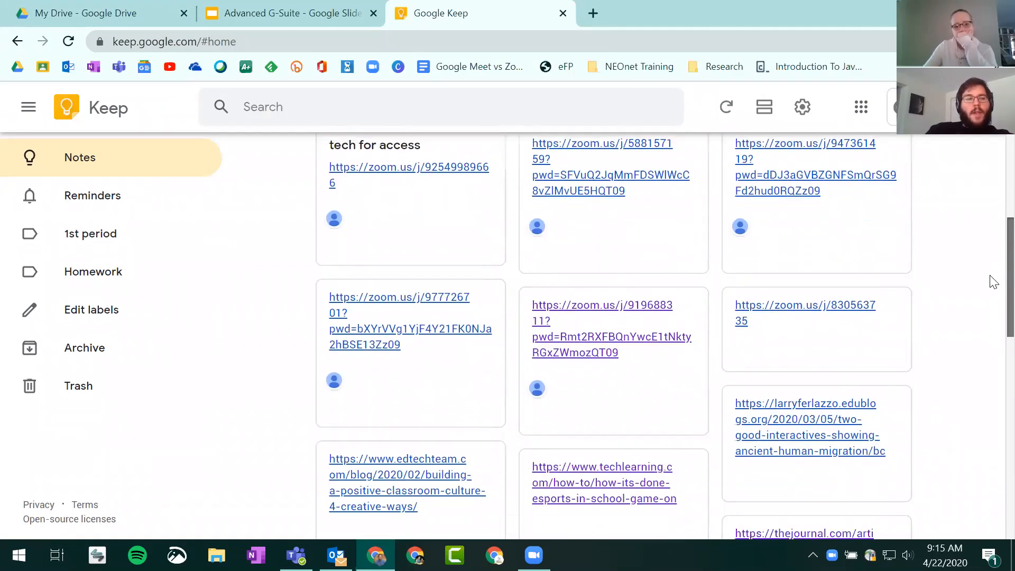
scroll(992, 275, "up", 3)
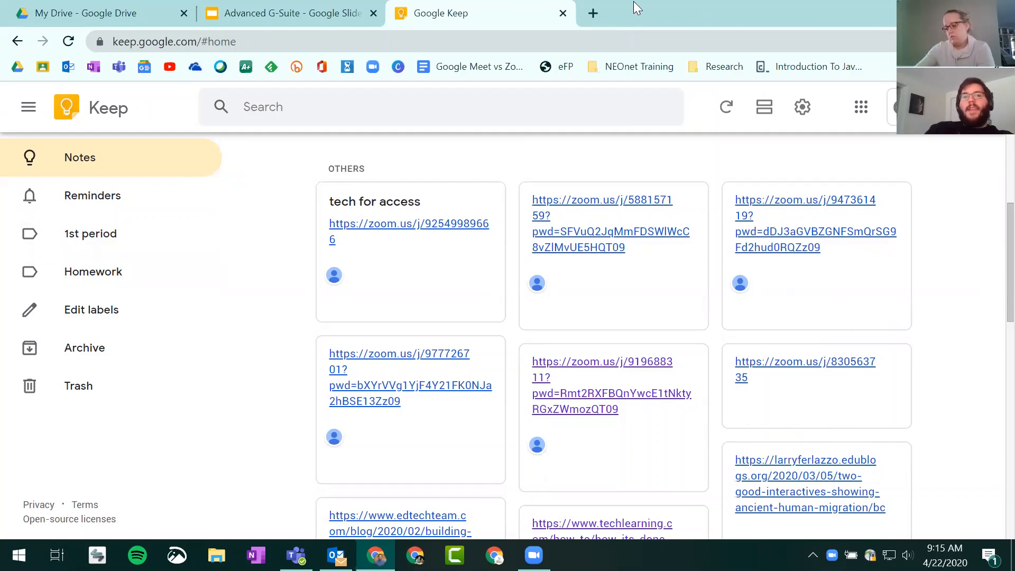
Open the Chrome Extension link from the Getting Started with Keep slide in the Advanced G-Suite presentation, and return to the slide
left_click(593, 13)
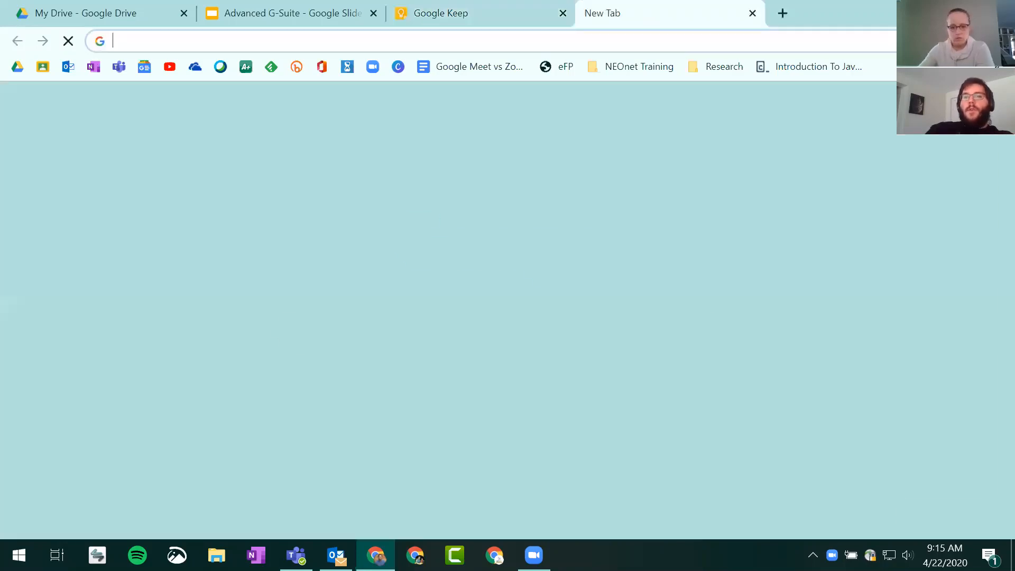
left_click(1003, 41)
left_click(352, 9)
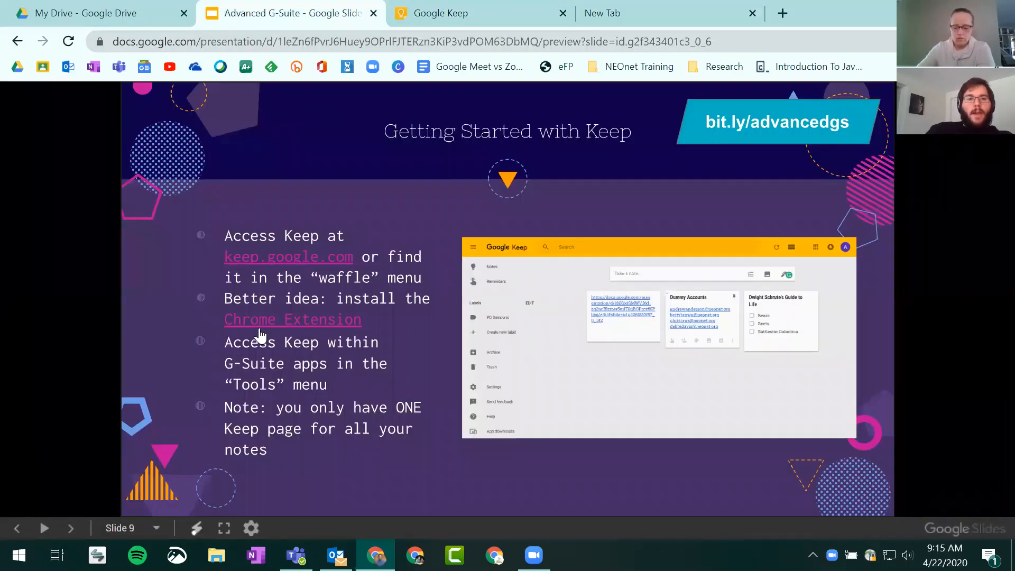
left_click(281, 323)
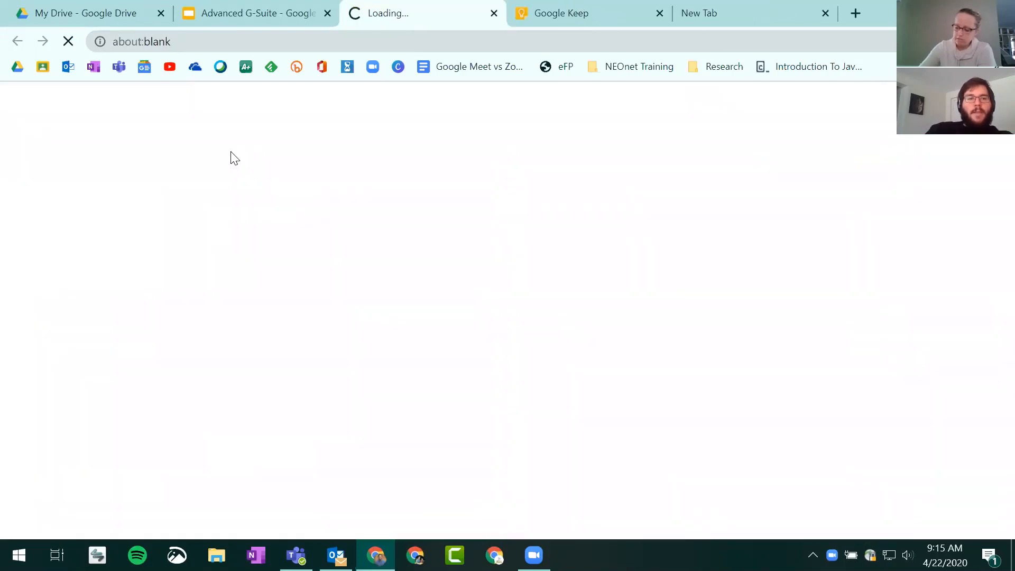
left_click(194, 3)
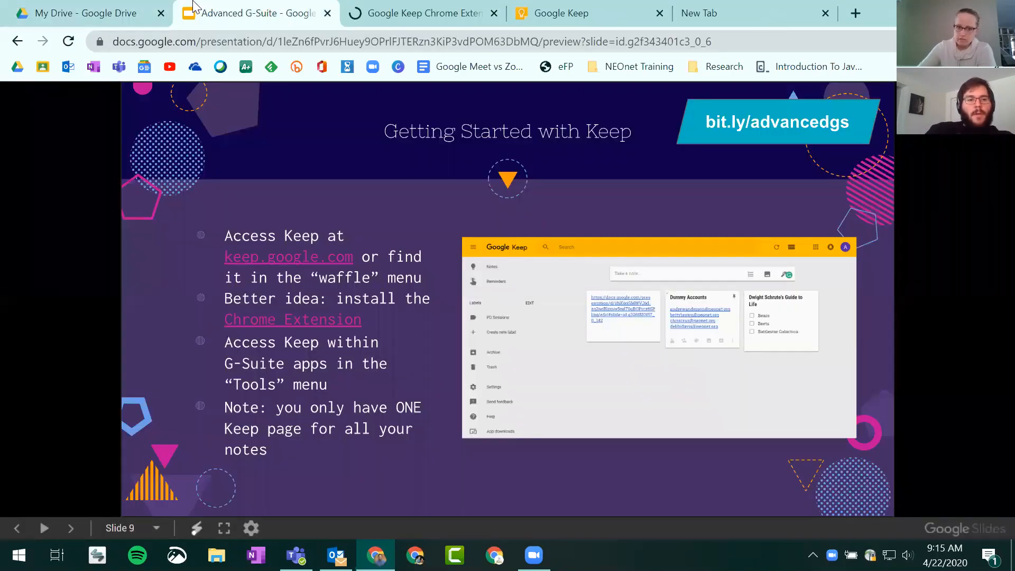
Open the Canva home page in the empty tab and save it to Keep with the Keep Chrome extension
left_click(437, 16)
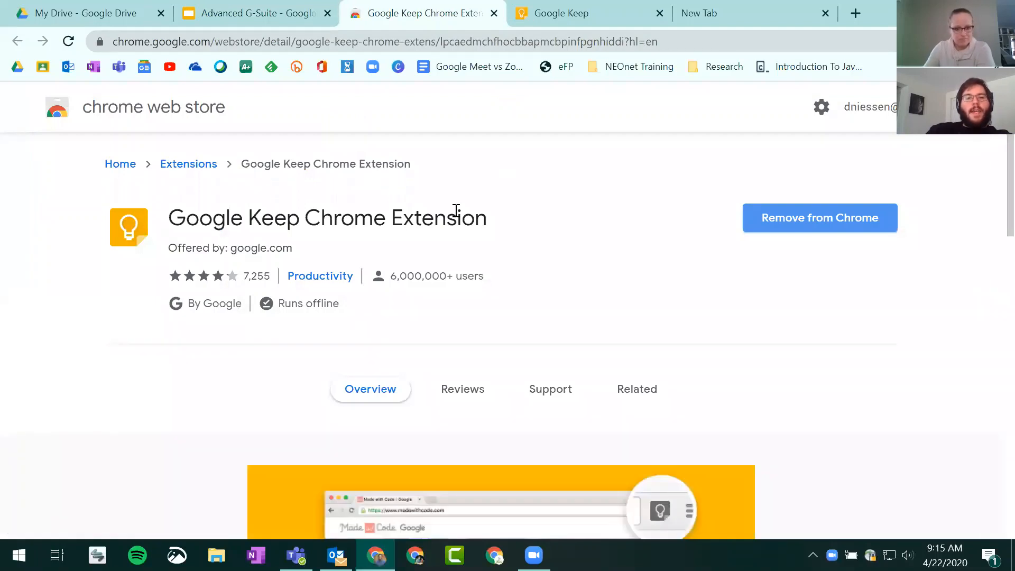
left_click(709, 11)
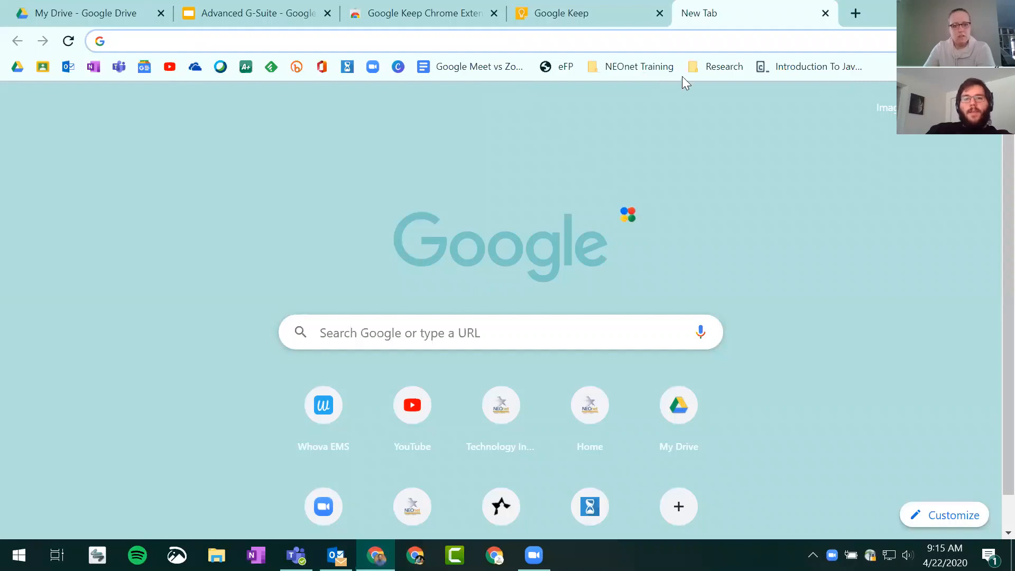
left_click(397, 67)
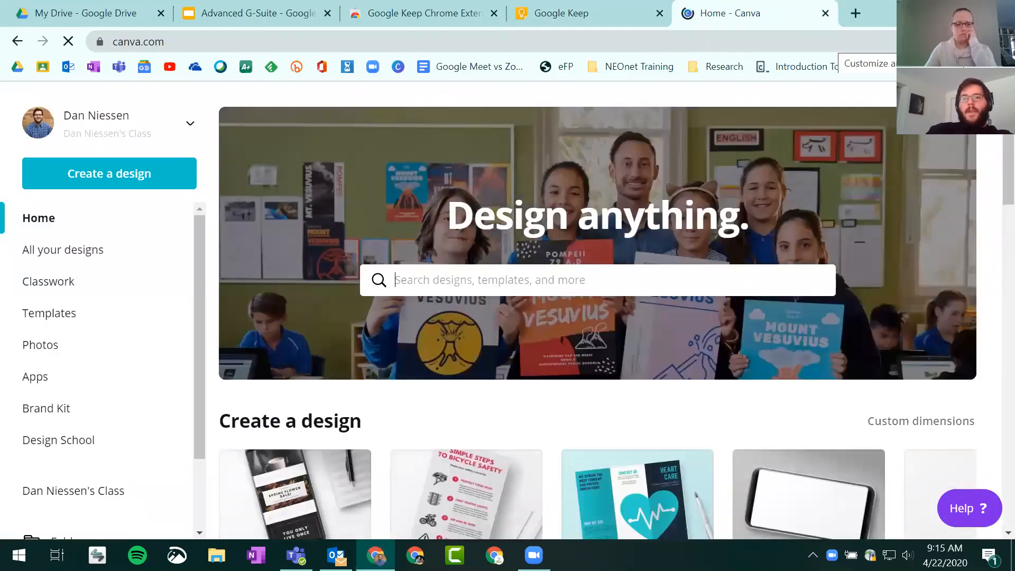
left_click(1002, 41)
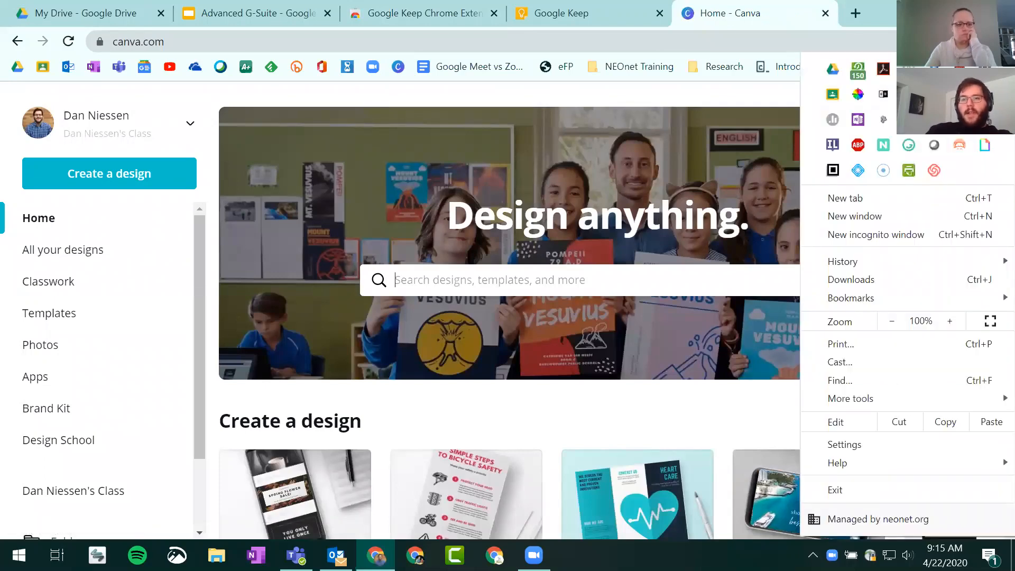
left_click(934, 95)
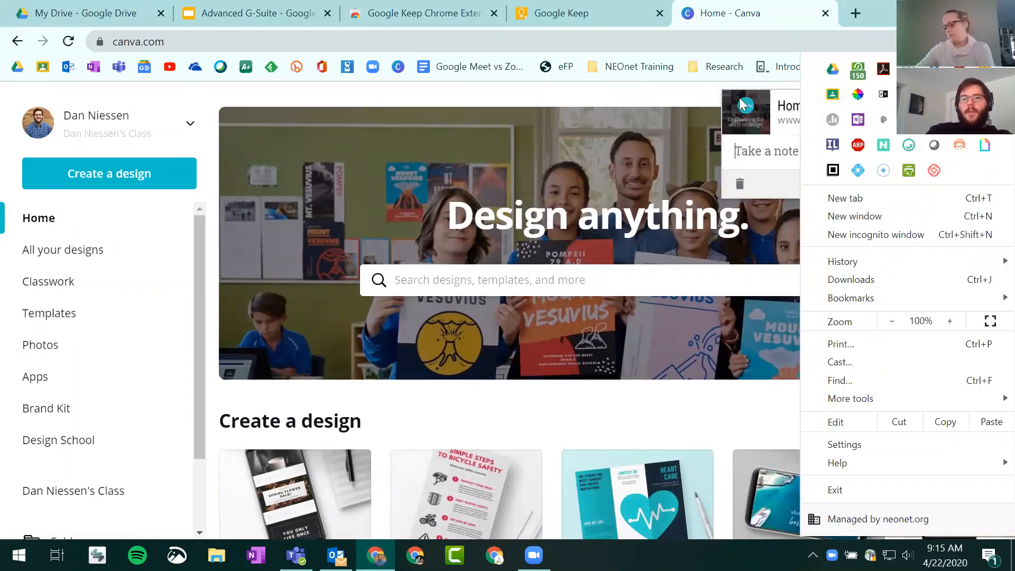
left_click(744, 104)
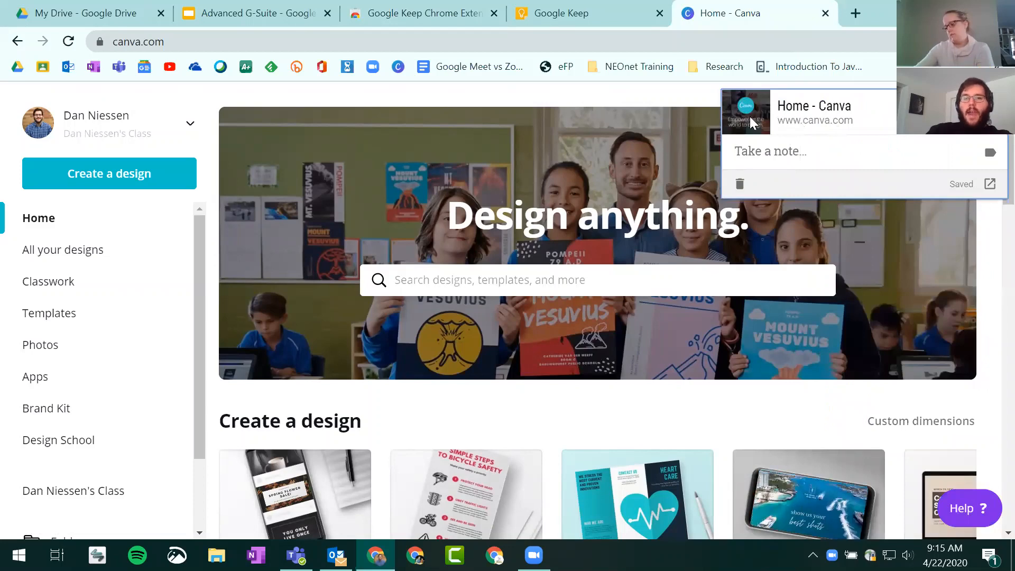
Title the saved Canva note Pictures and enter "this a good thing for Art class" as its text
left_click(806, 153)
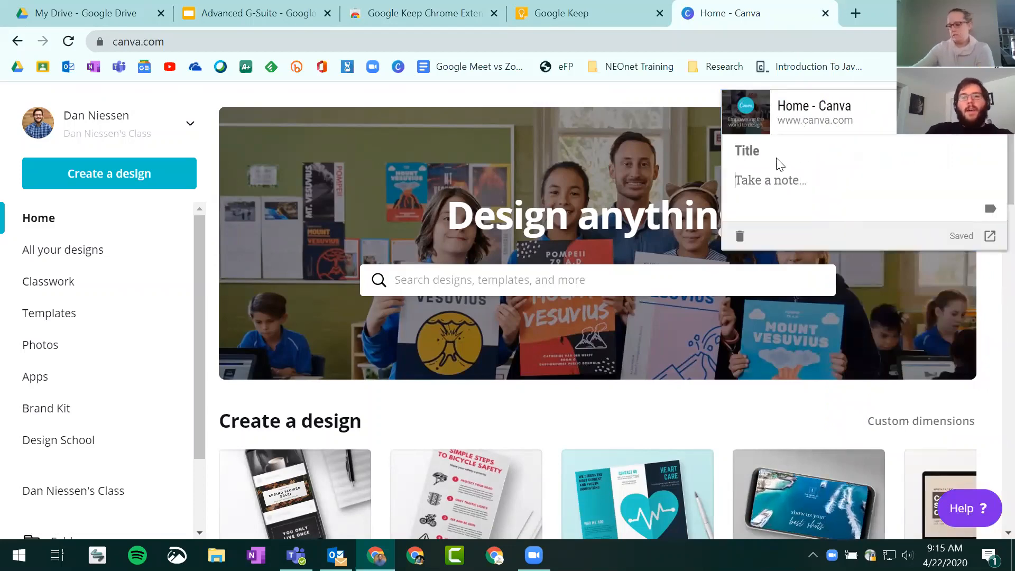
left_click(786, 146)
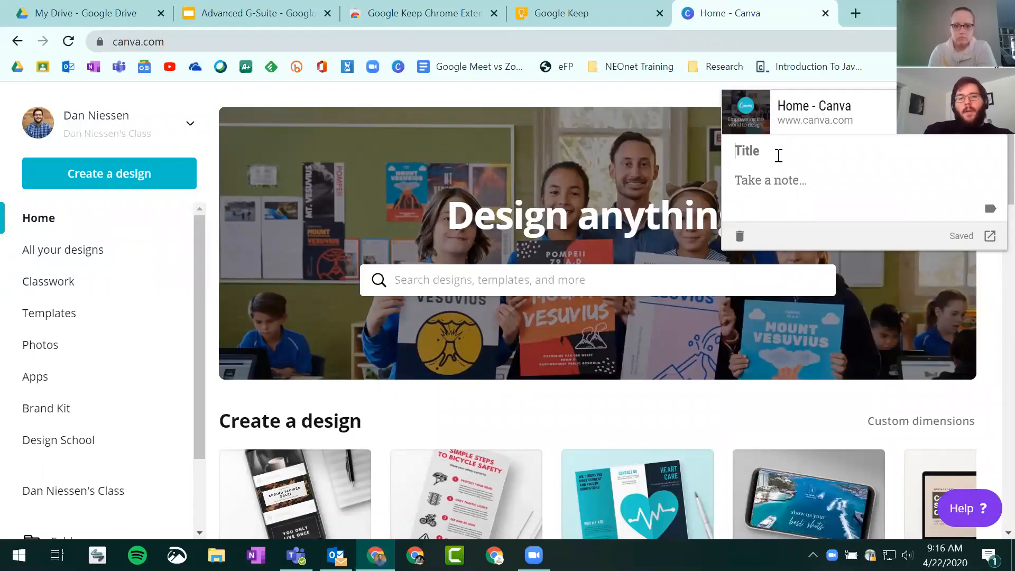
type("Pictures")
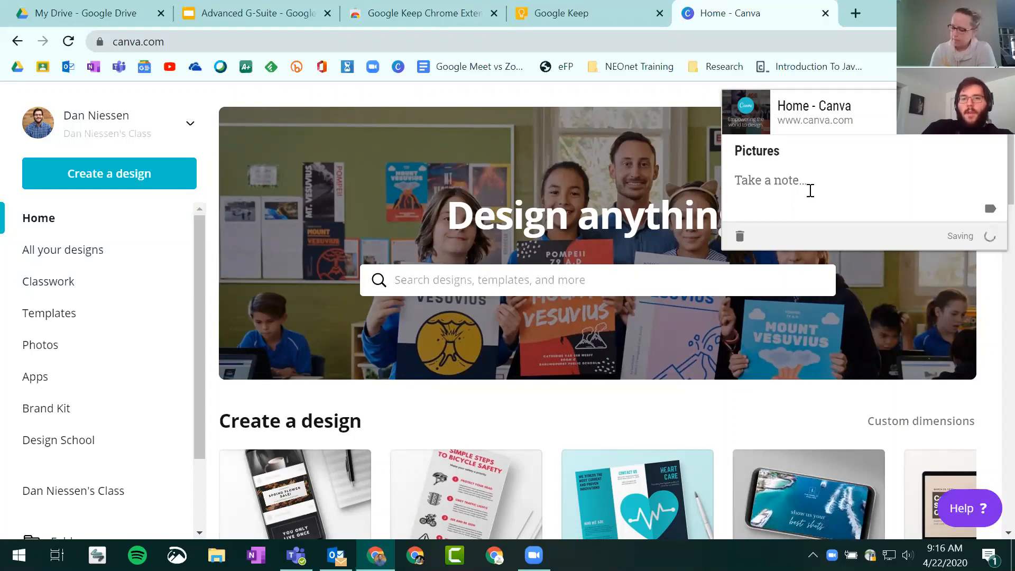
left_click(824, 199)
left_click(804, 186)
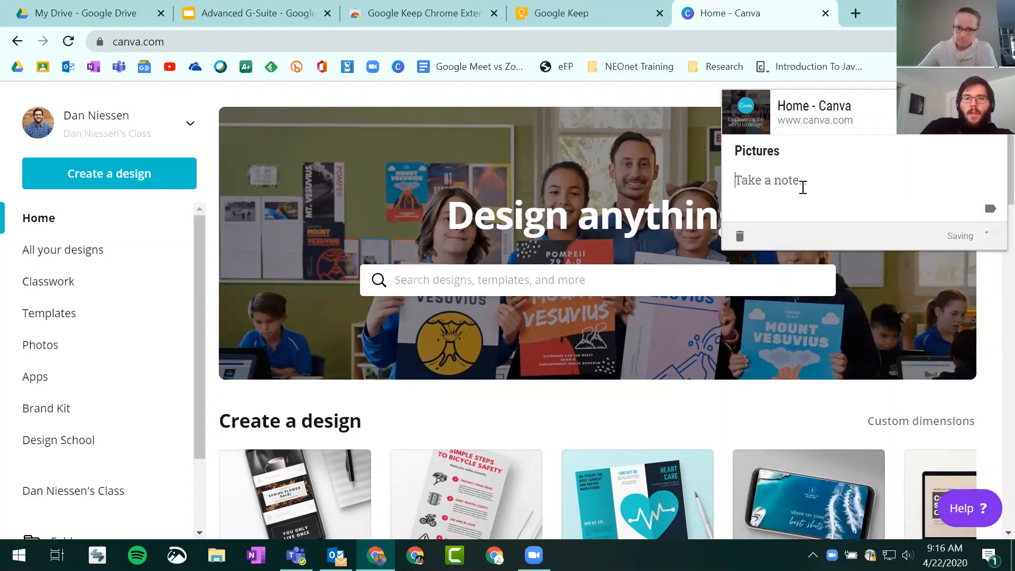
type("this a ")
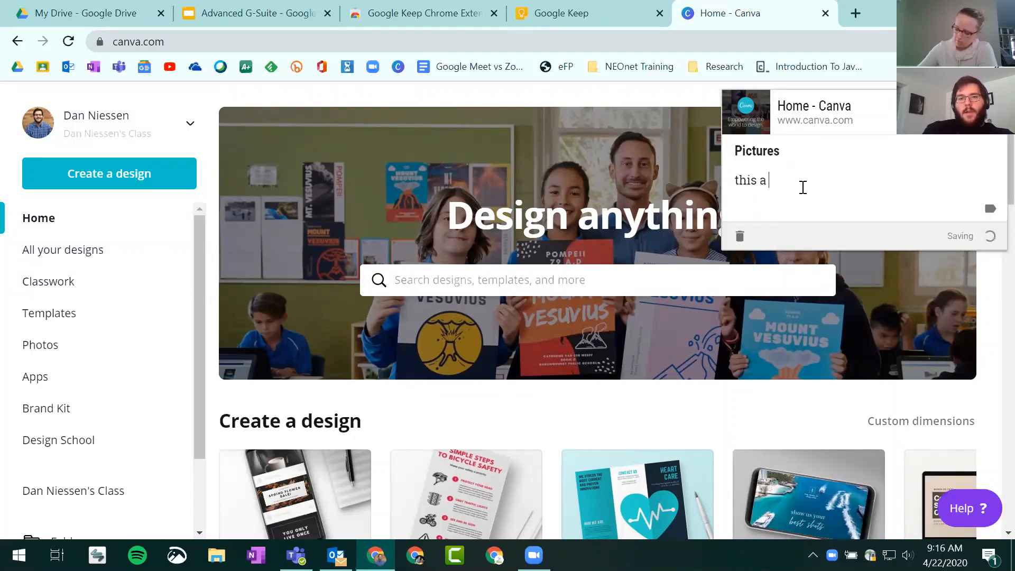
type("good thing fo")
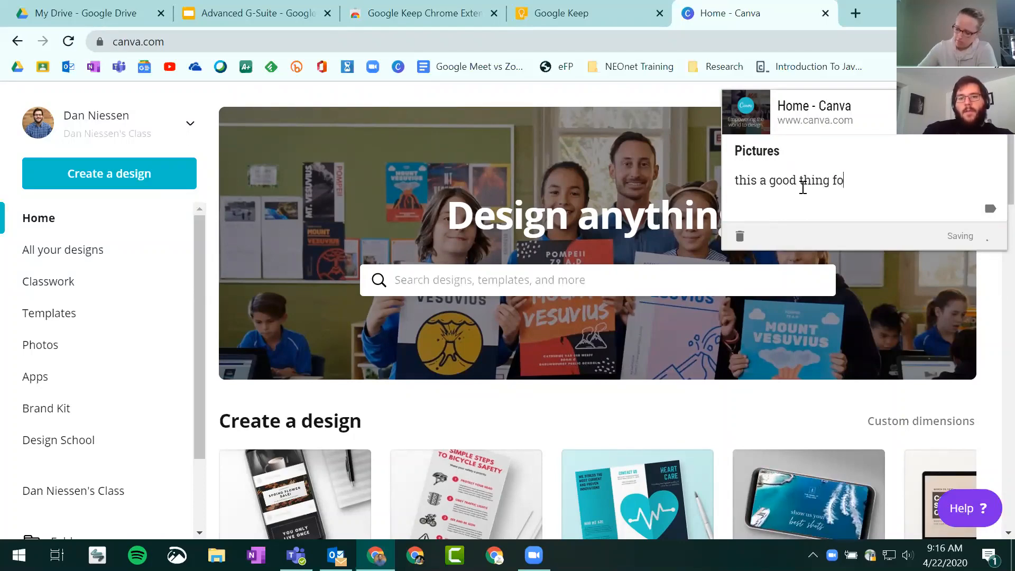
type("r Art c")
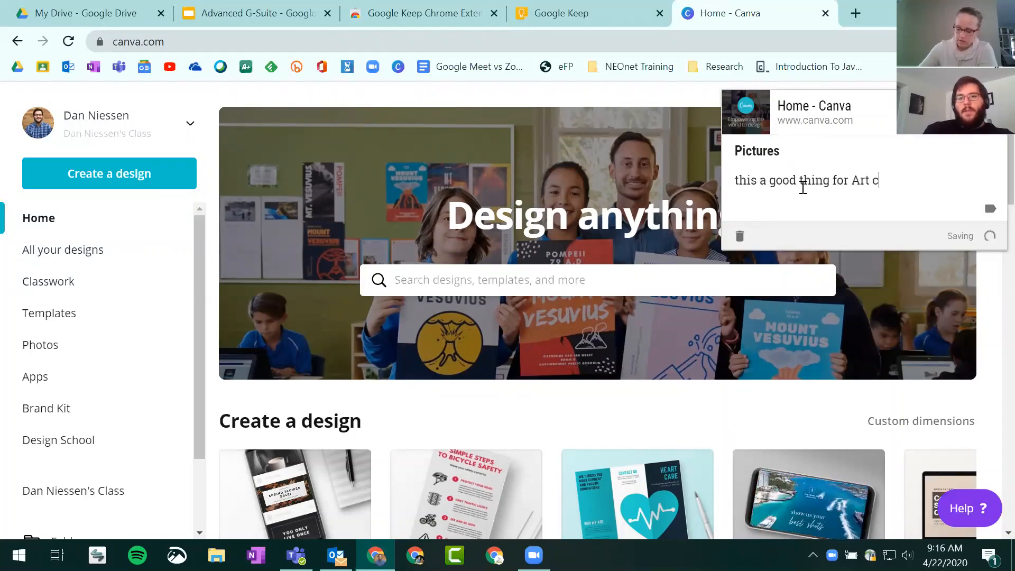
type("lass")
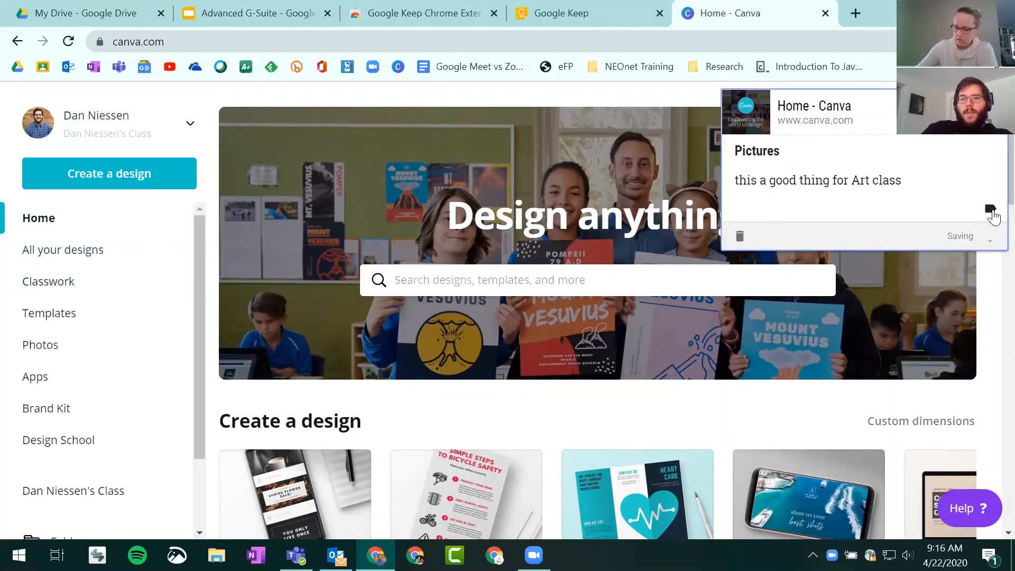
Label the Pictures note with Homework and close the extension's note window
left_click(992, 211)
left_click(843, 236)
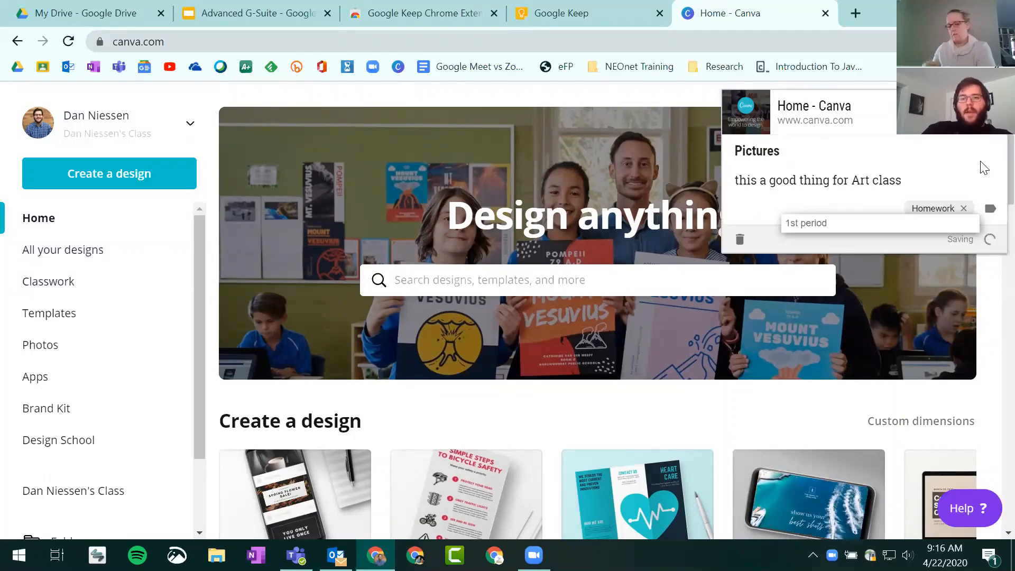
left_click(648, 104)
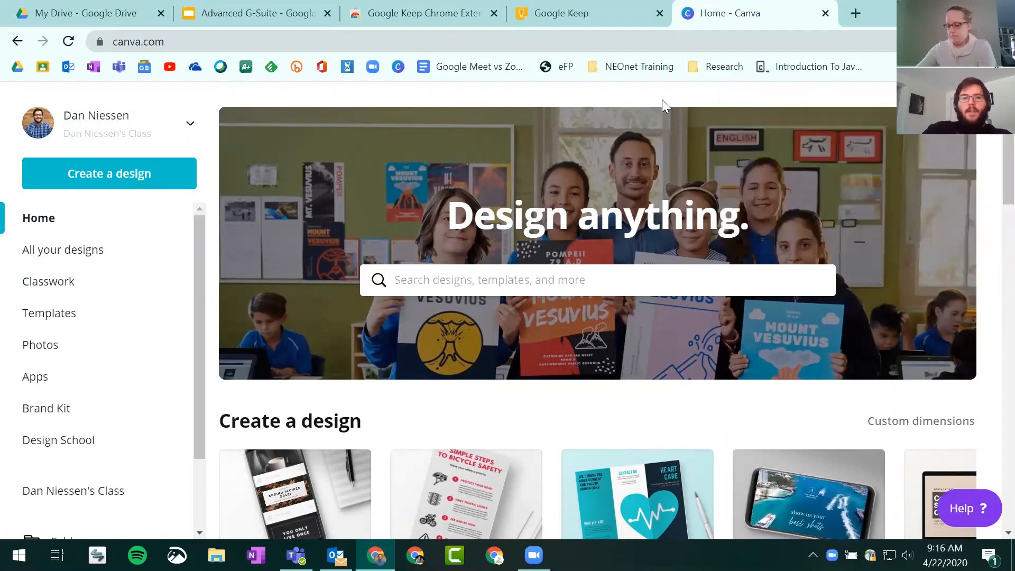
Check the new Pictures note in Keep and show the notes labelled Homework
left_click(594, 6)
scroll(125, 249, "up", 3)
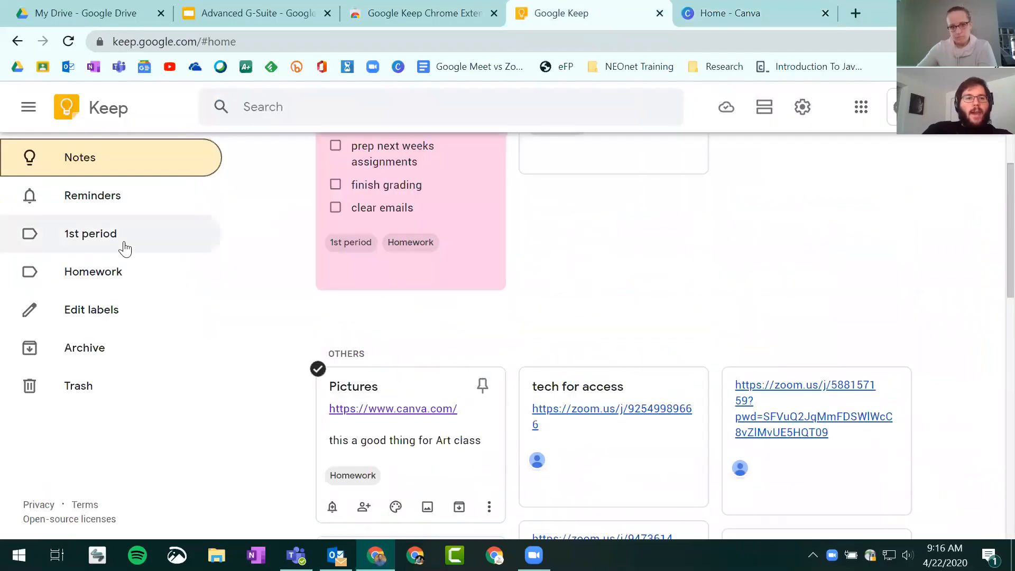
left_click(92, 272)
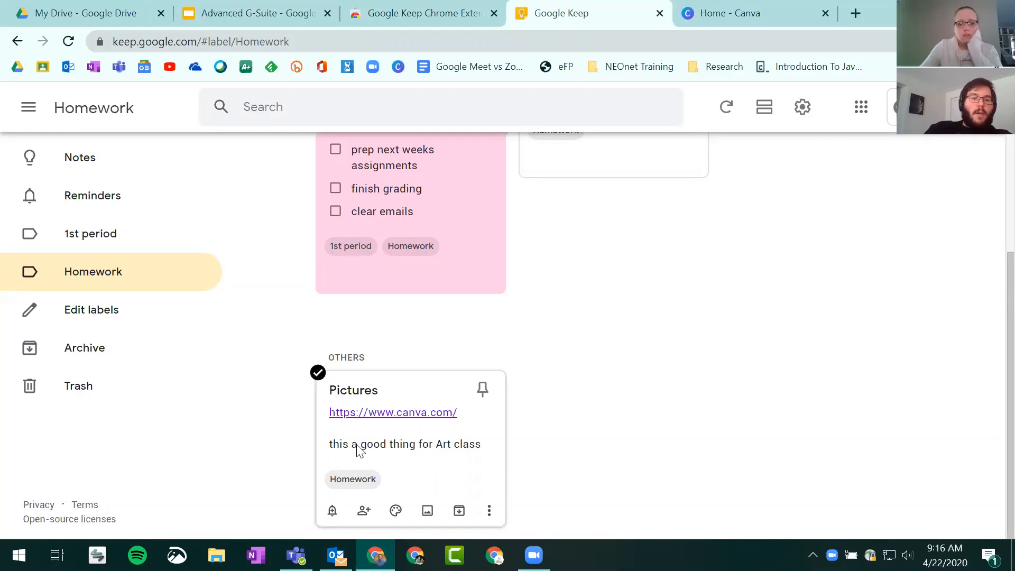
View the collaborator options of the Pictures note, cancel without sharing it, and close the note
left_click(364, 511)
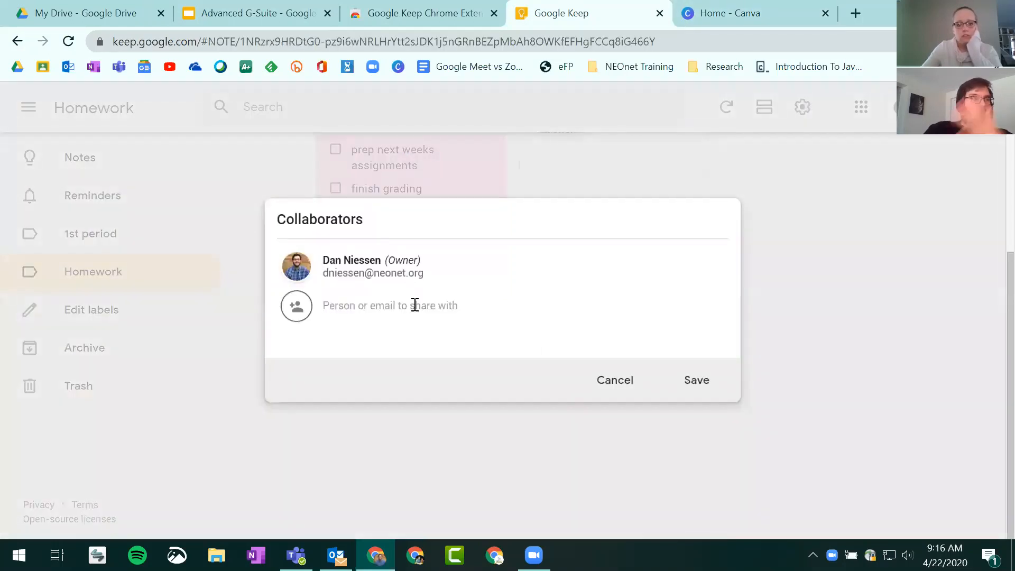
left_click(604, 383)
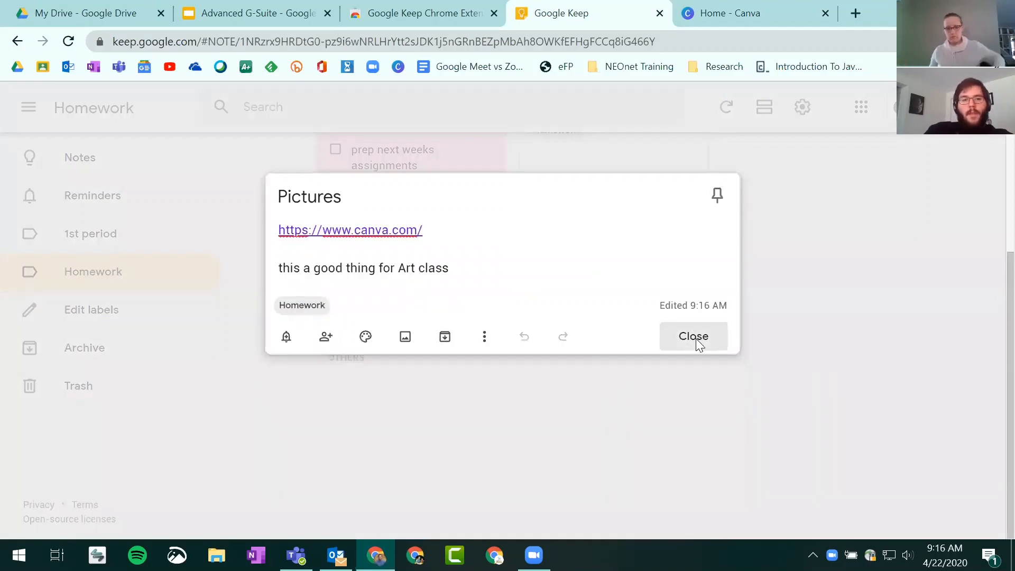
left_click(694, 337)
scroll(712, 386, "up", 5)
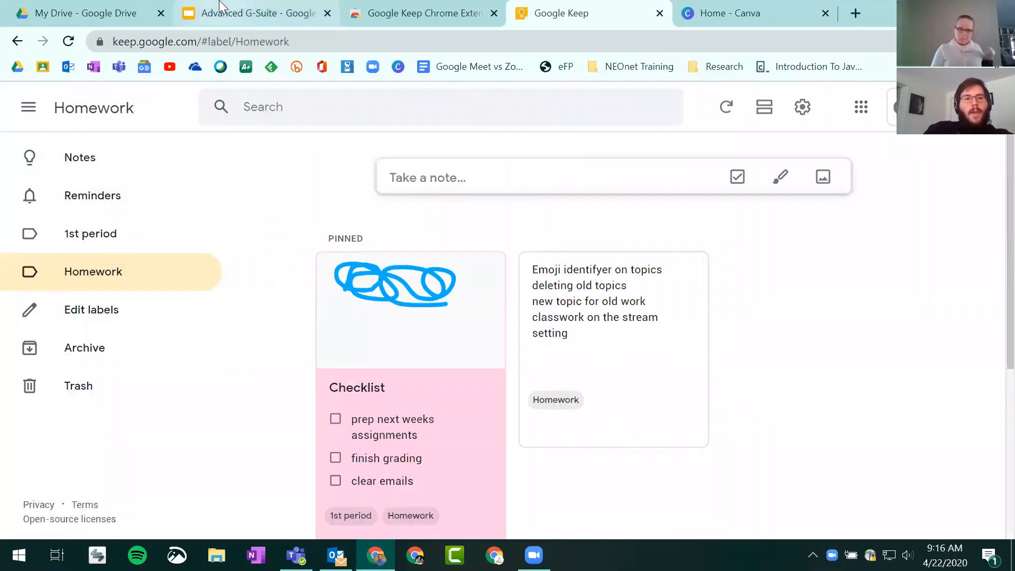
Return to the Advanced G-Suite presentation and advance to the Accessing Keep in G-Suite Apps slide
left_click(254, 13)
left_click(504, 221)
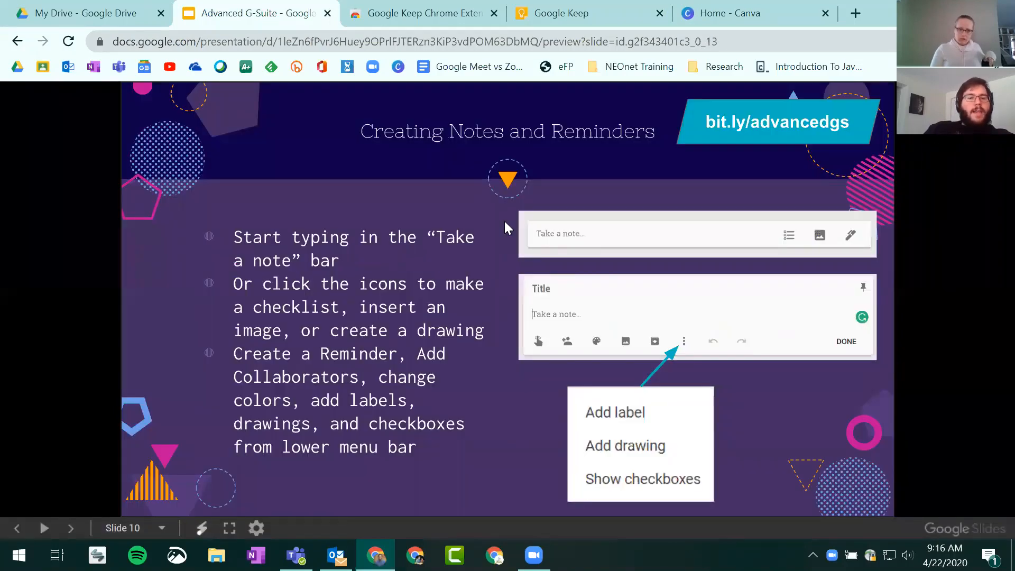
left_click(505, 221)
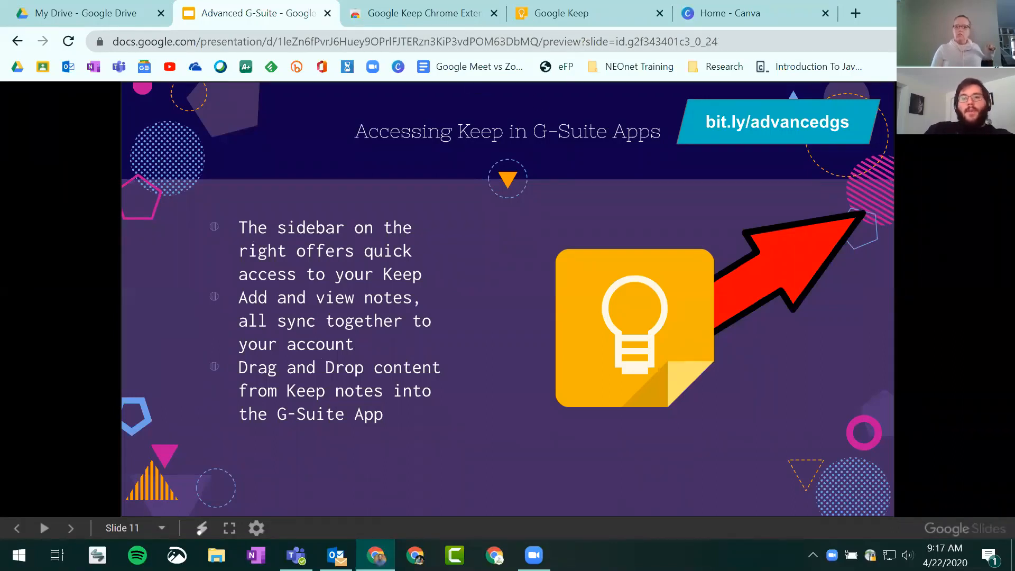
Create a blank Google Docs document in a new tab and show the Keep notes beside it
left_click(858, 17)
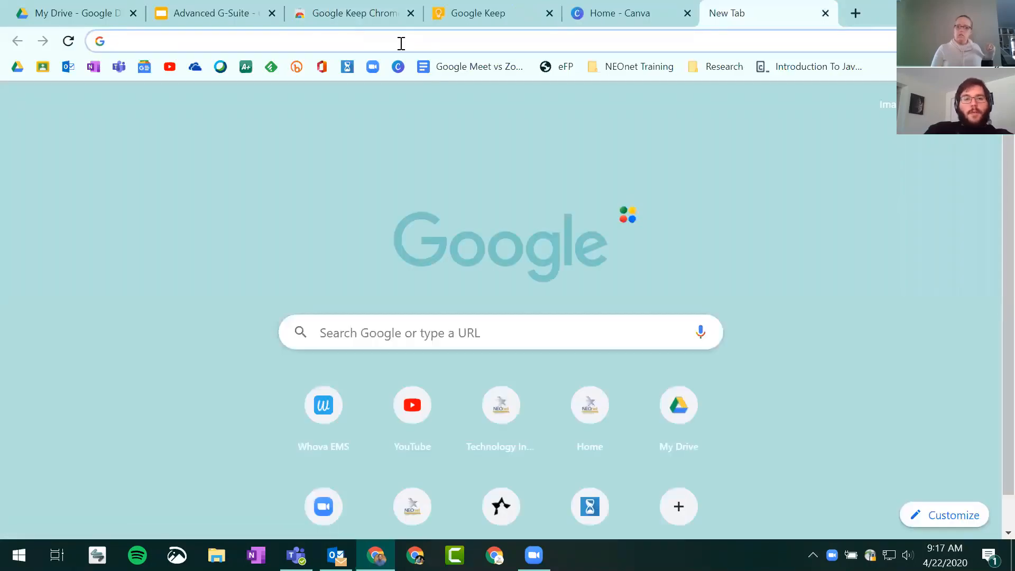
left_click(157, 42)
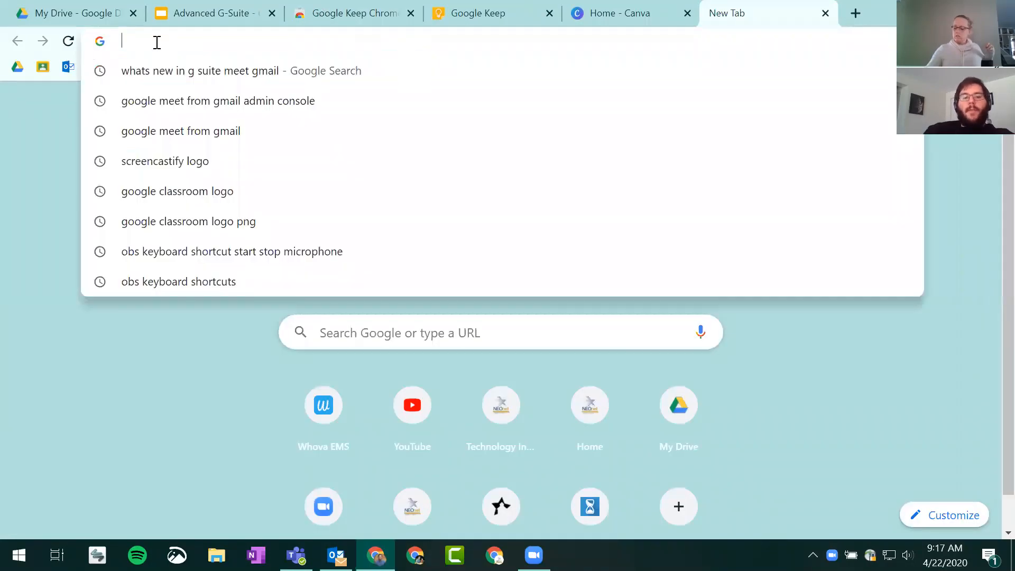
type("docs")
key("Return")
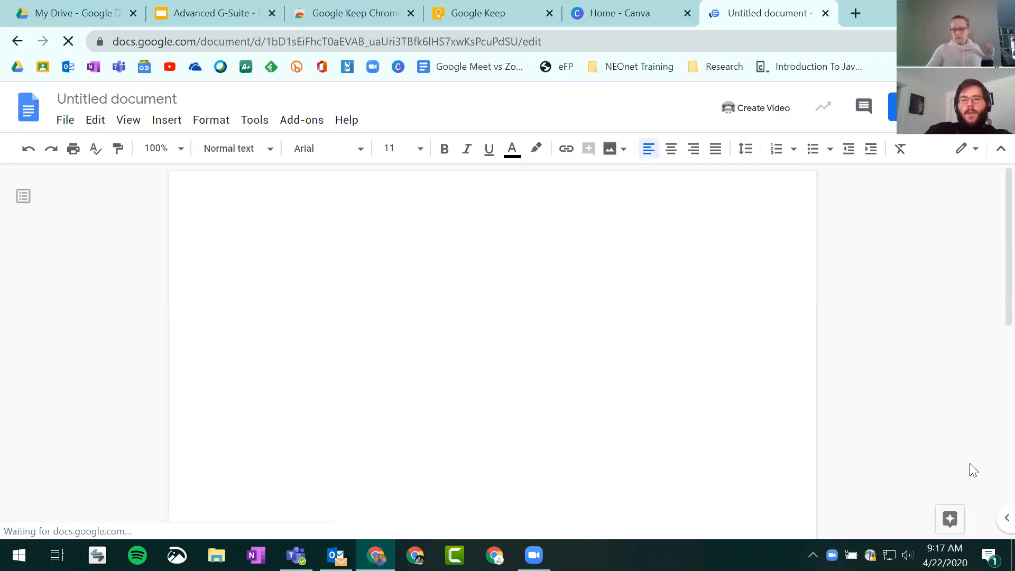
left_click(996, 520)
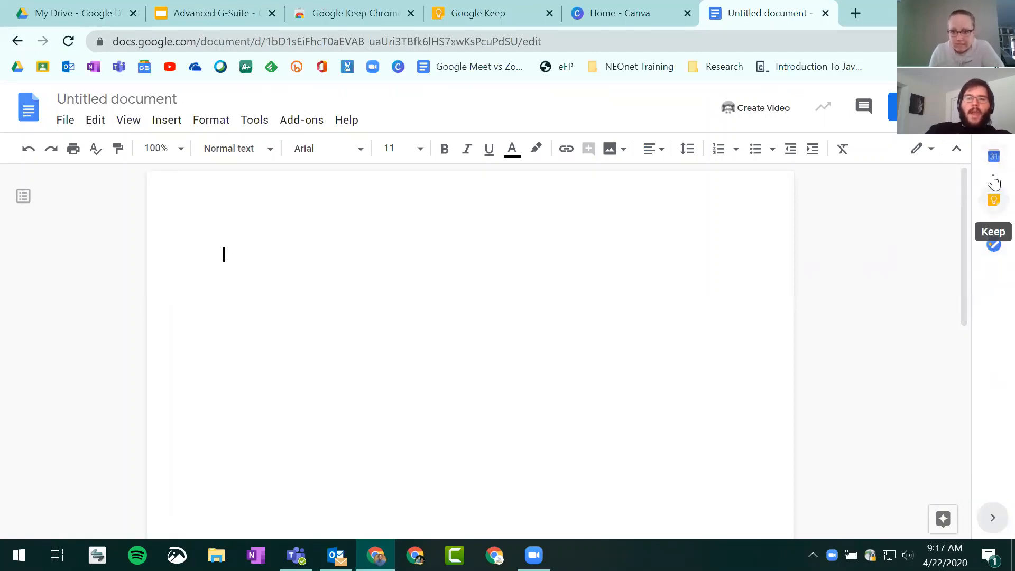
left_click(993, 205)
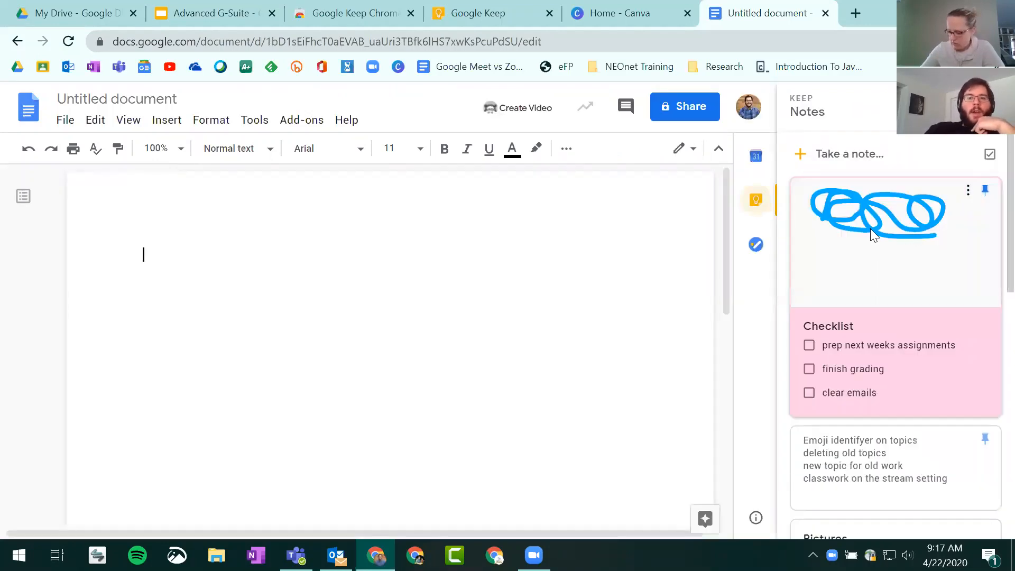
Look through the Keep notes beside the document and compare them with the Homework-labelled notes in Keep
scroll(888, 363, "down", 15)
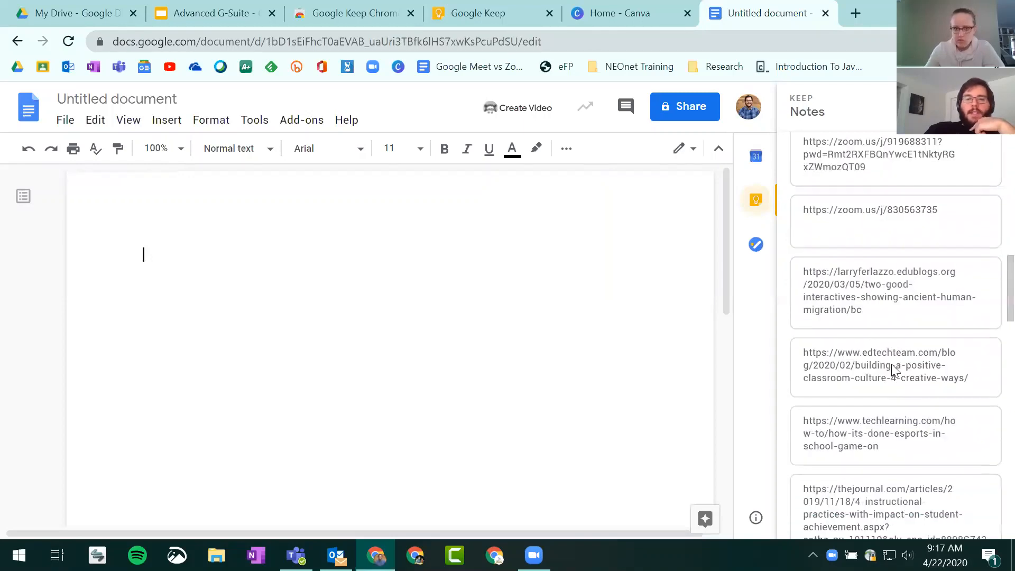
scroll(895, 369, "up", 10)
scroll(895, 370, "down", 6)
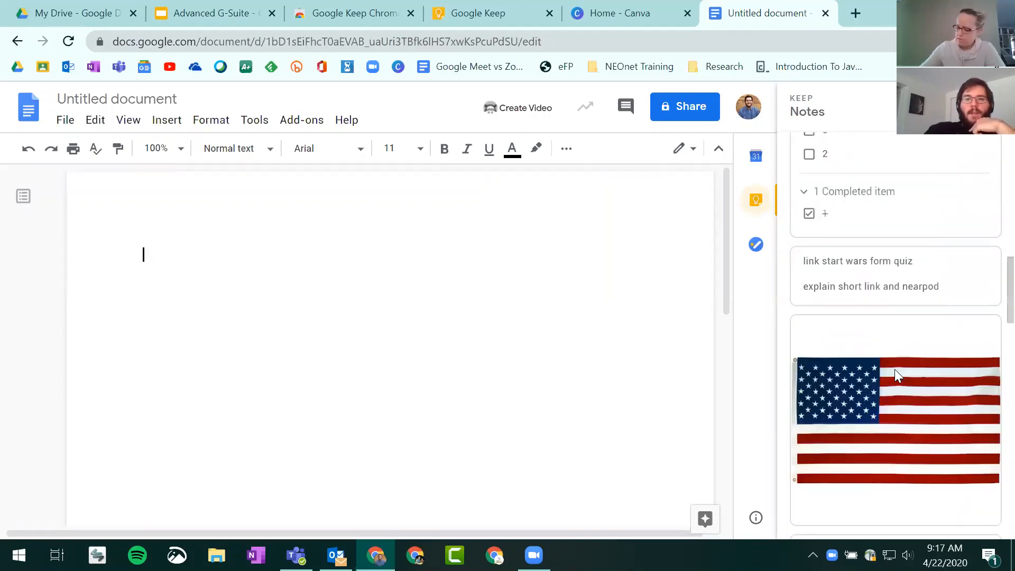
scroll(895, 370, "down", 2)
scroll(895, 369, "up", 2)
scroll(895, 369, "down", 10)
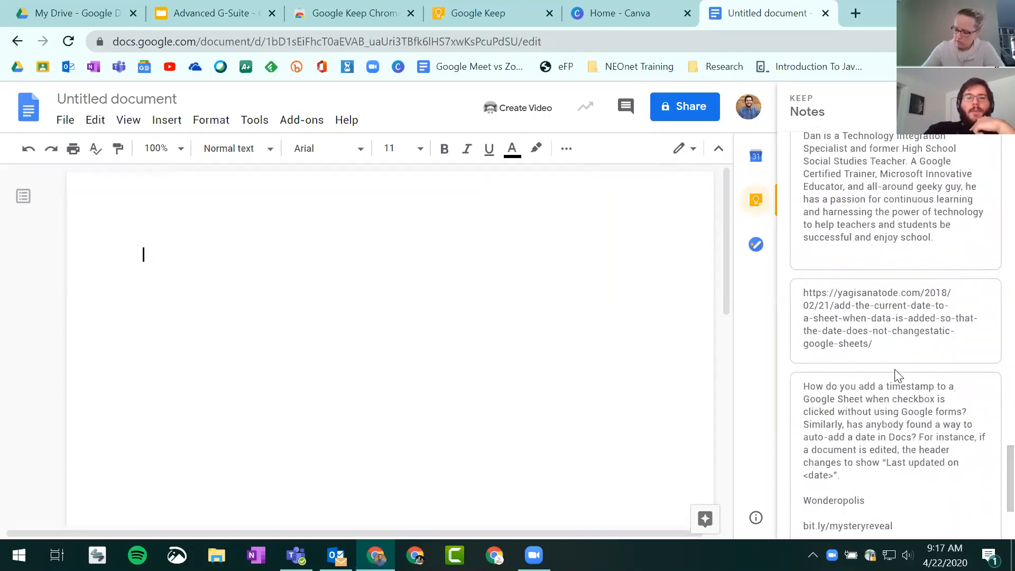
left_click(457, 10)
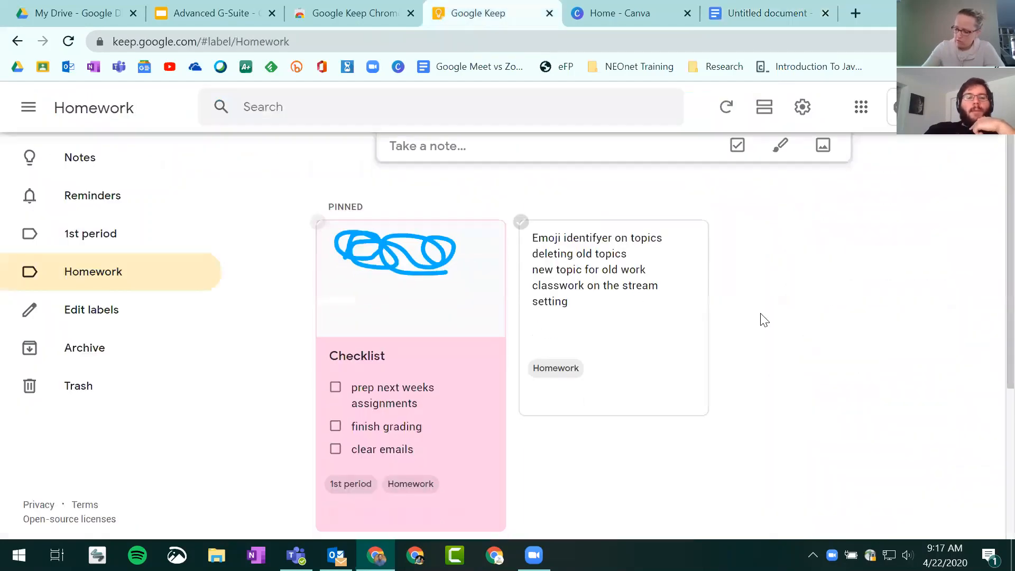
scroll(767, 320, "down", 4)
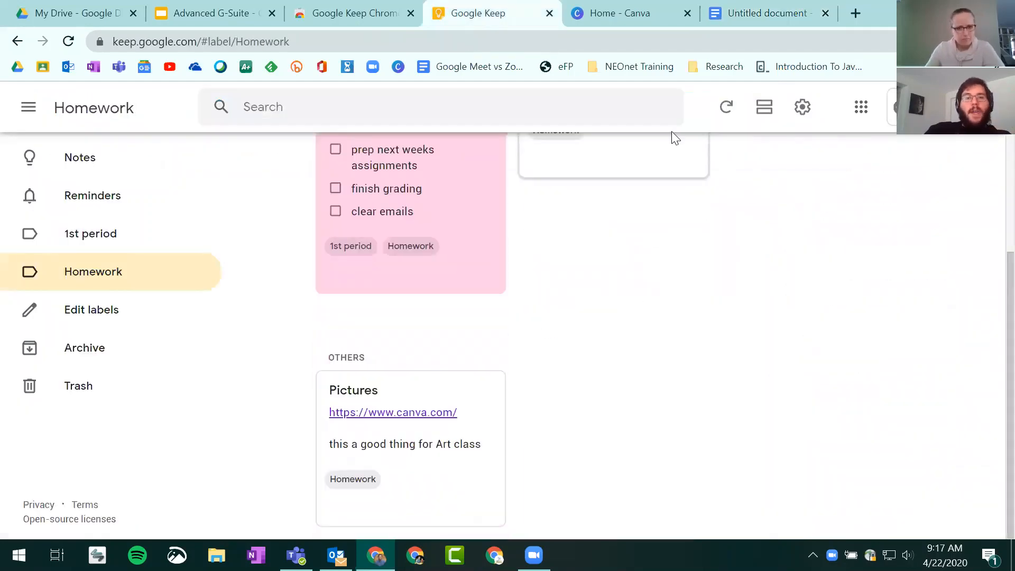
left_click(744, 16)
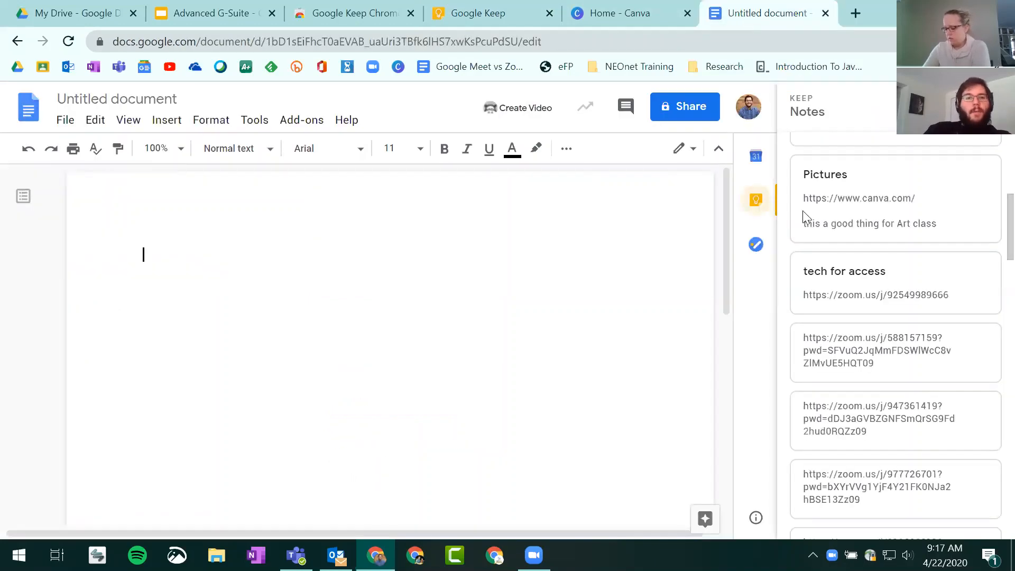
scroll(906, 341, "down", 5)
scroll(907, 339, "up", 10)
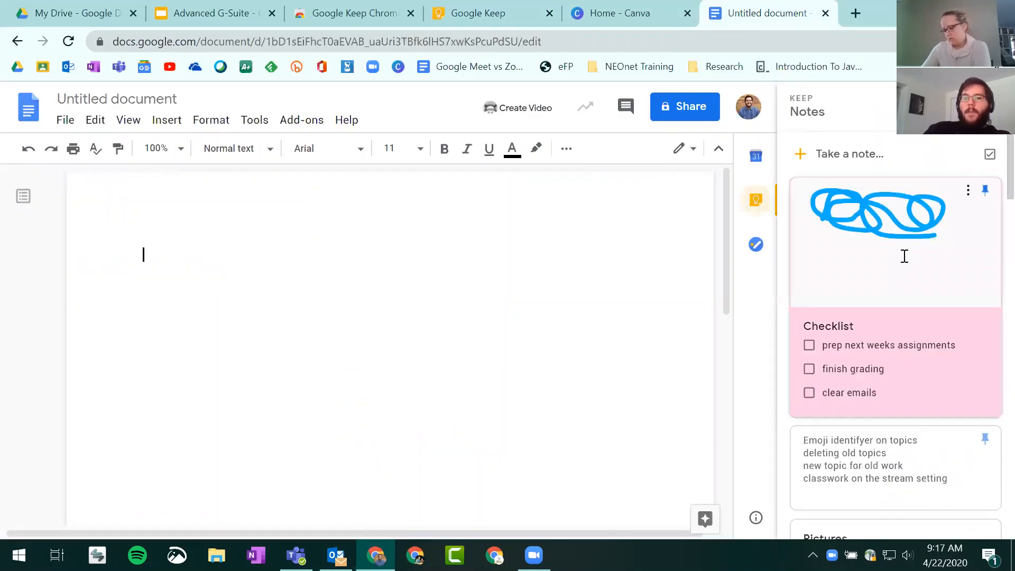
Find the American flag picture among the Keep notes and insert it into the blank document
scroll(905, 256, "down", 6)
scroll(889, 249, "up", 3)
scroll(894, 241, "down", 3)
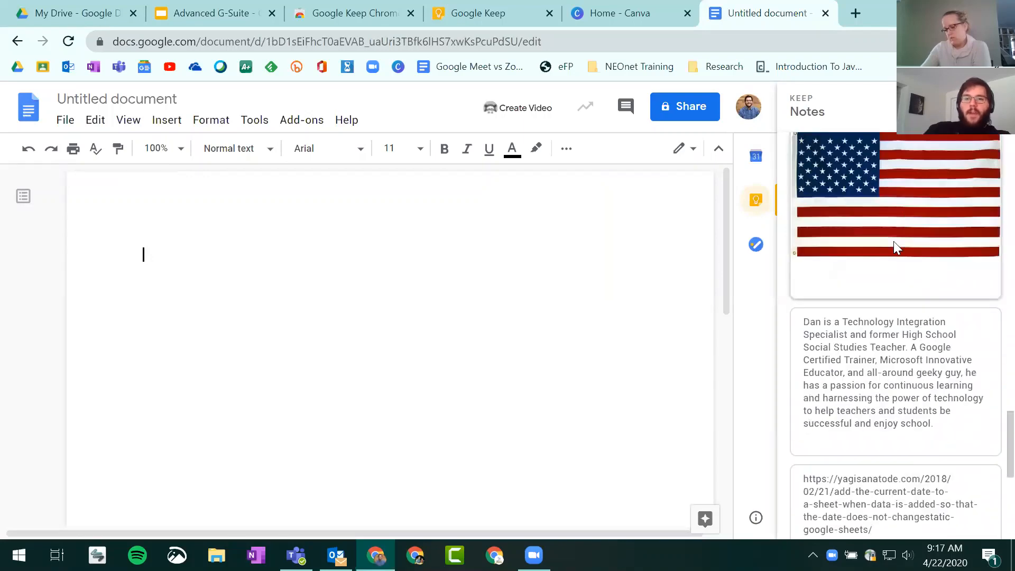
left_click(894, 241)
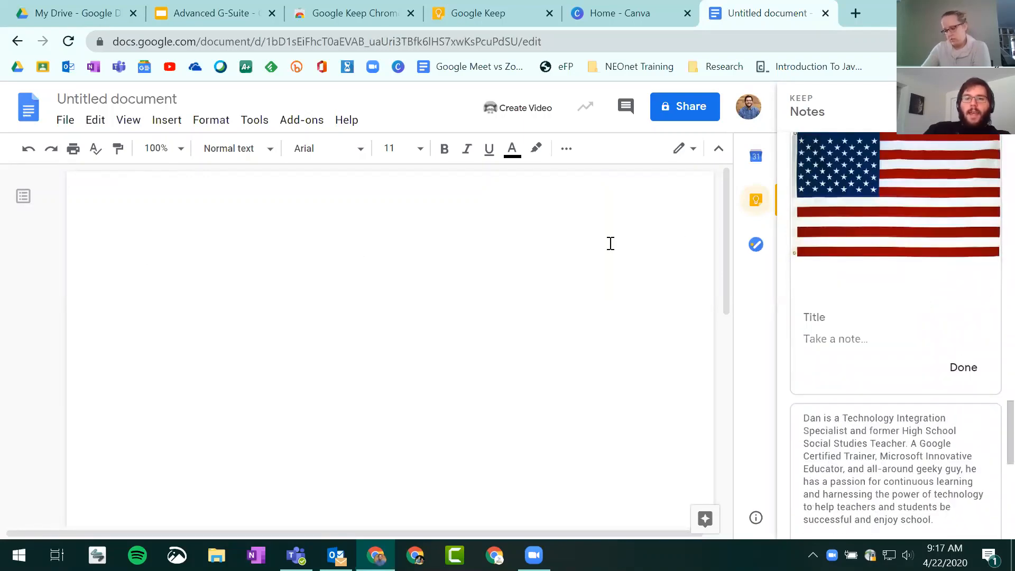
scroll(979, 316, "up", 3)
scroll(952, 304, "down", 3)
scroll(899, 328, "up", 3)
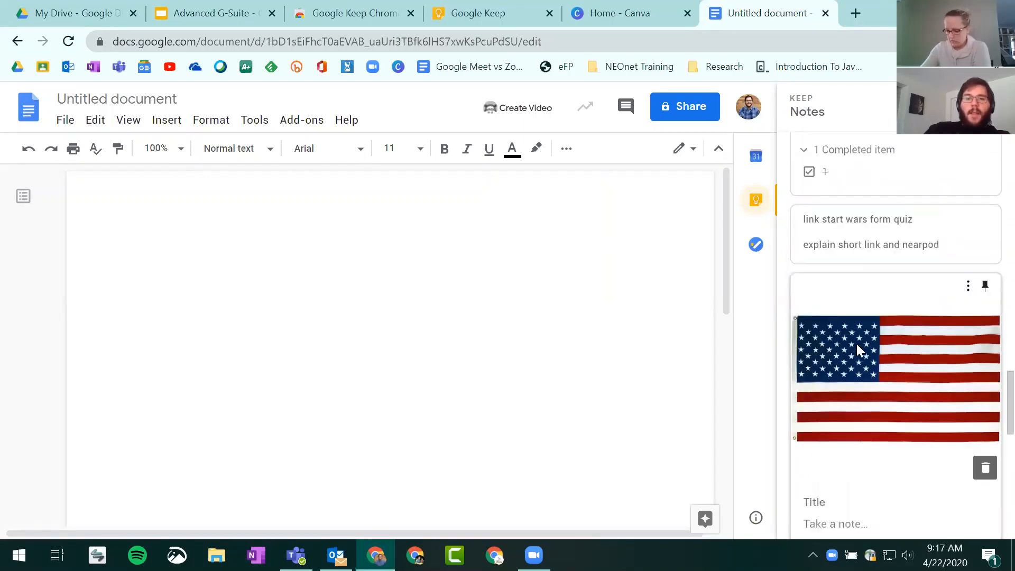
left_click(852, 227)
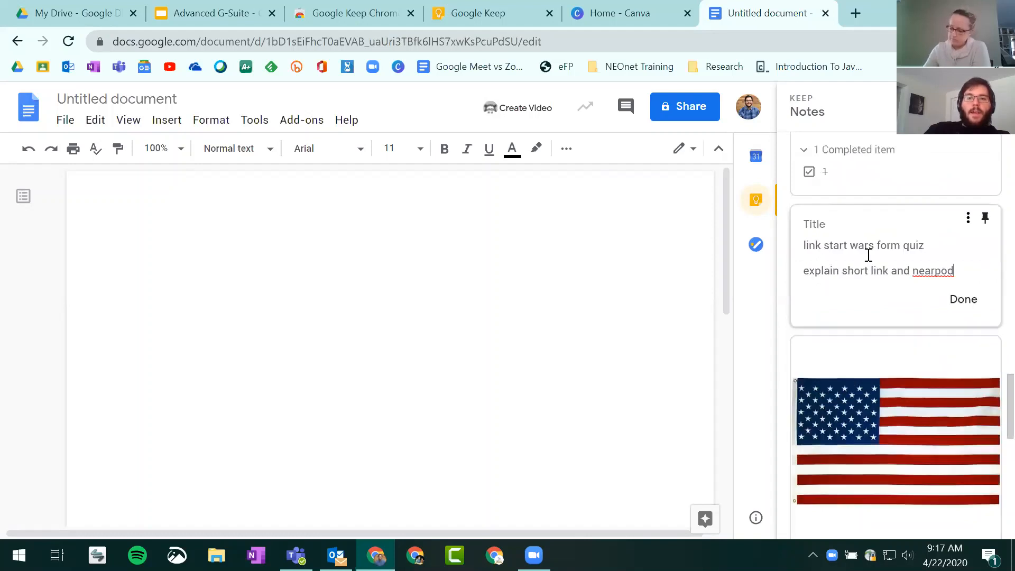
scroll(900, 304, "down", 3)
left_click_drag(826, 286, 267, 292)
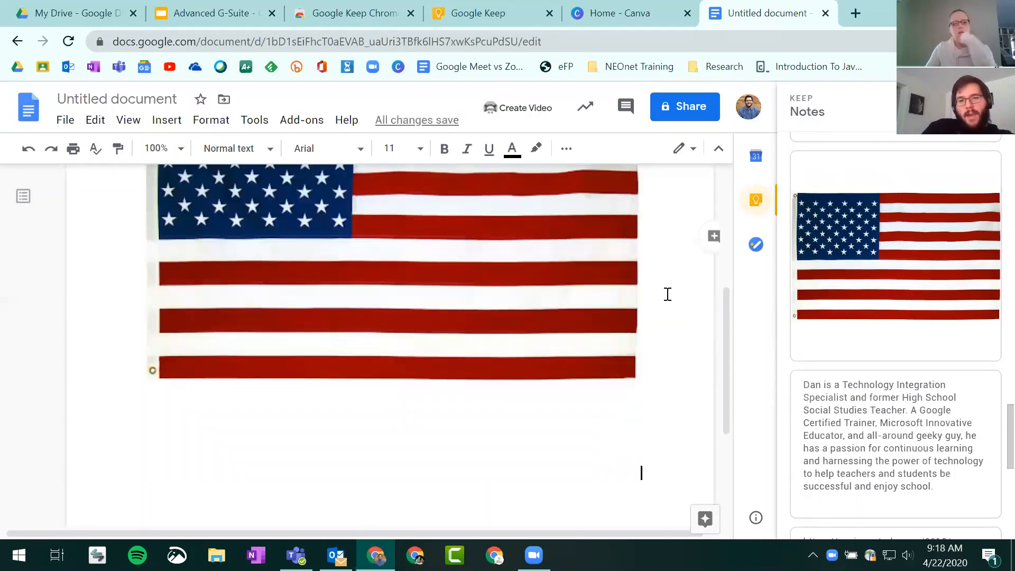
Shrink the flag picture in the document proportionally to about 70 percent of its inserted width
left_click(545, 341)
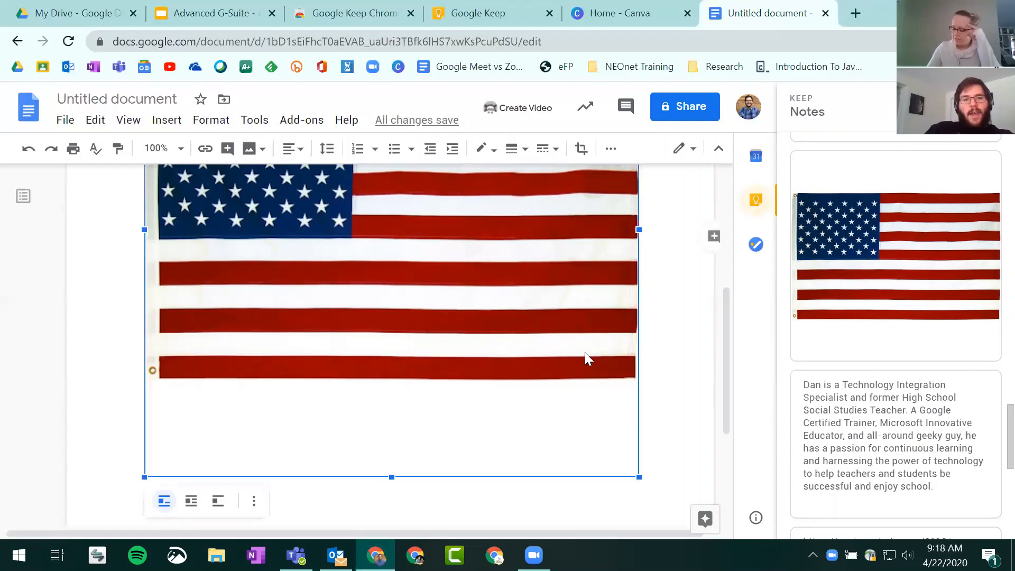
scroll(585, 352, "up", 4)
left_click_drag(142, 263, 290, 339)
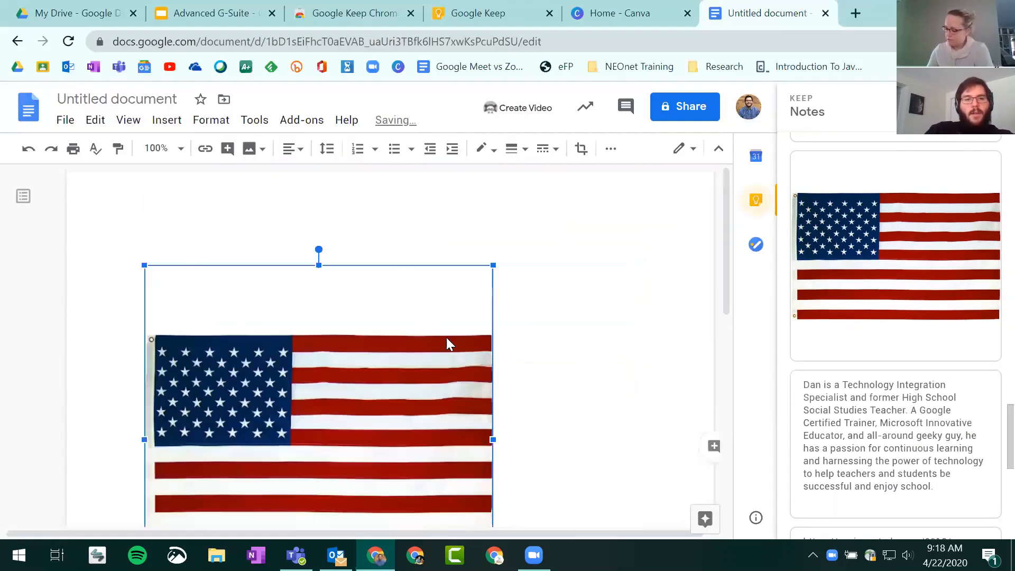
left_click(642, 318)
scroll(903, 278, "up", 15)
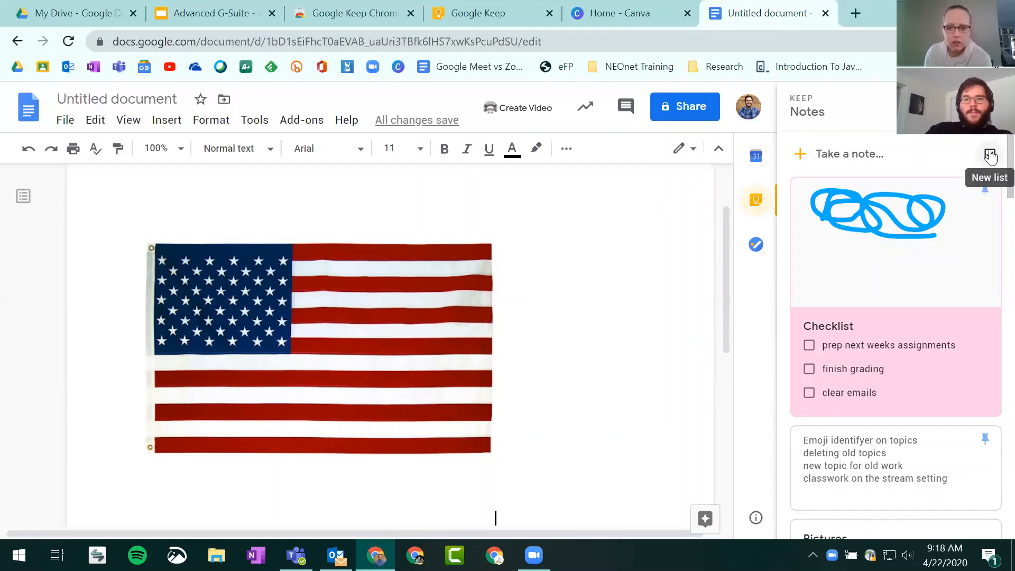
scroll(410, 301, "down", 5)
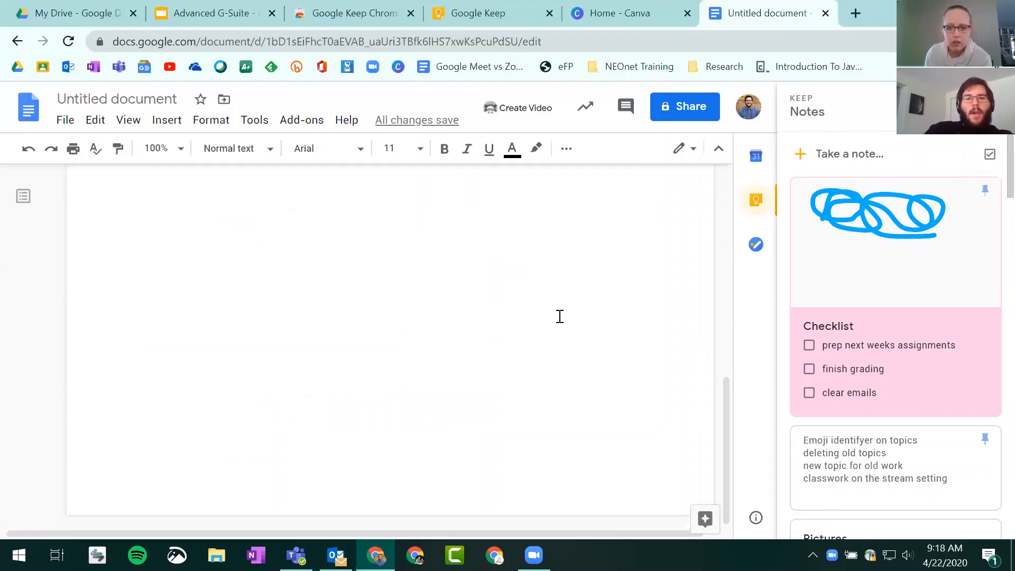
scroll(557, 315, "up", 6)
Return to the Advanced G-Suite presentation and show the Using Keep as a Comment Bank slide
left_click(212, 13)
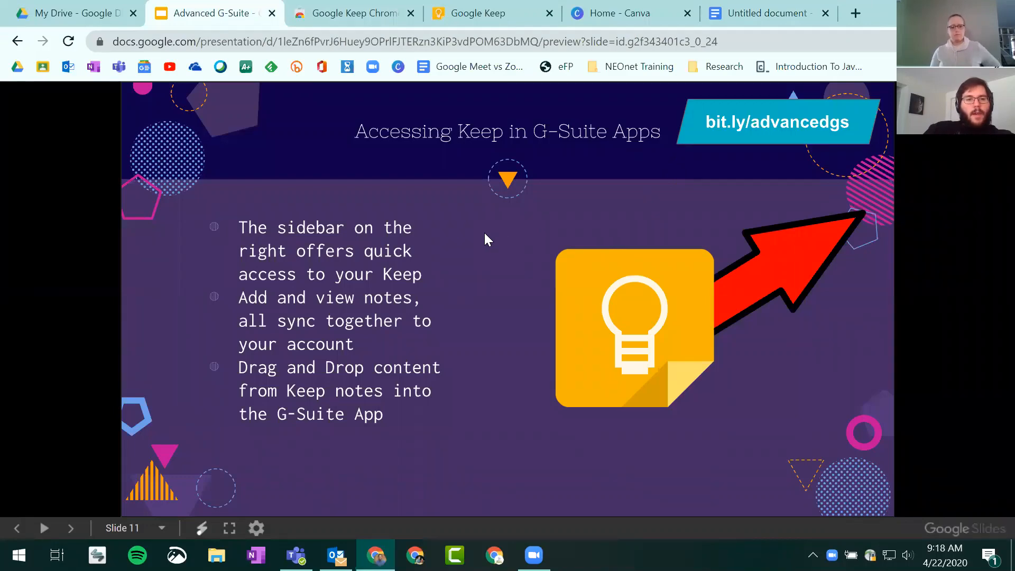
key("Right")
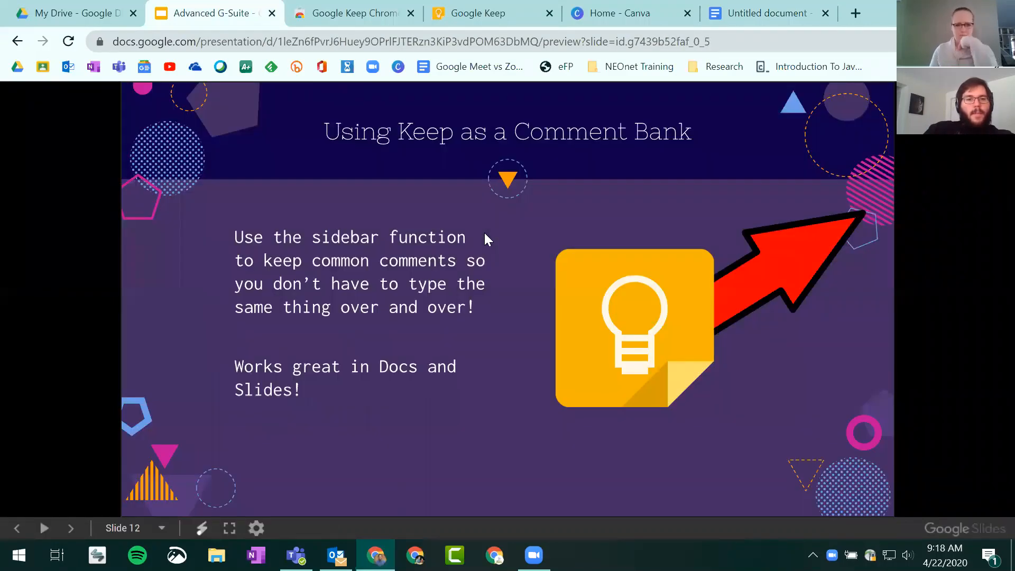
key("Right")
key("Left")
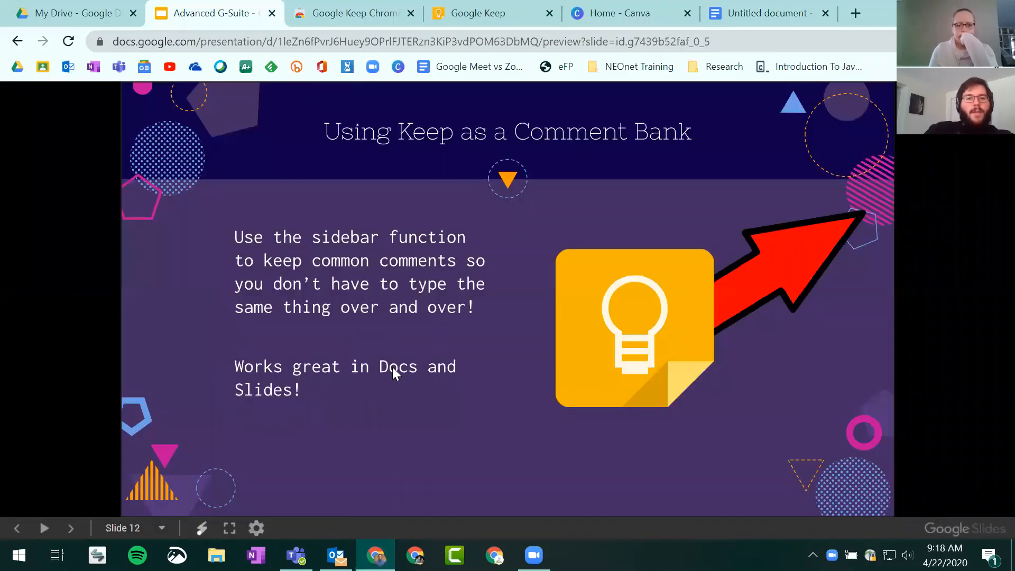
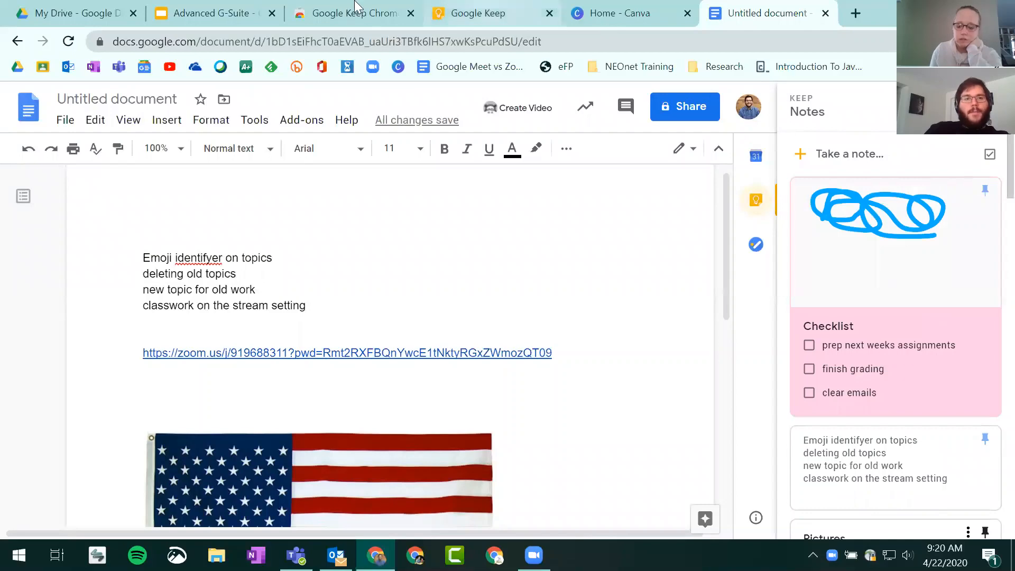
Switch to Google Keep, start a new note under the Homework label, and view its collaborator options without sharing it
left_click(212, 13)
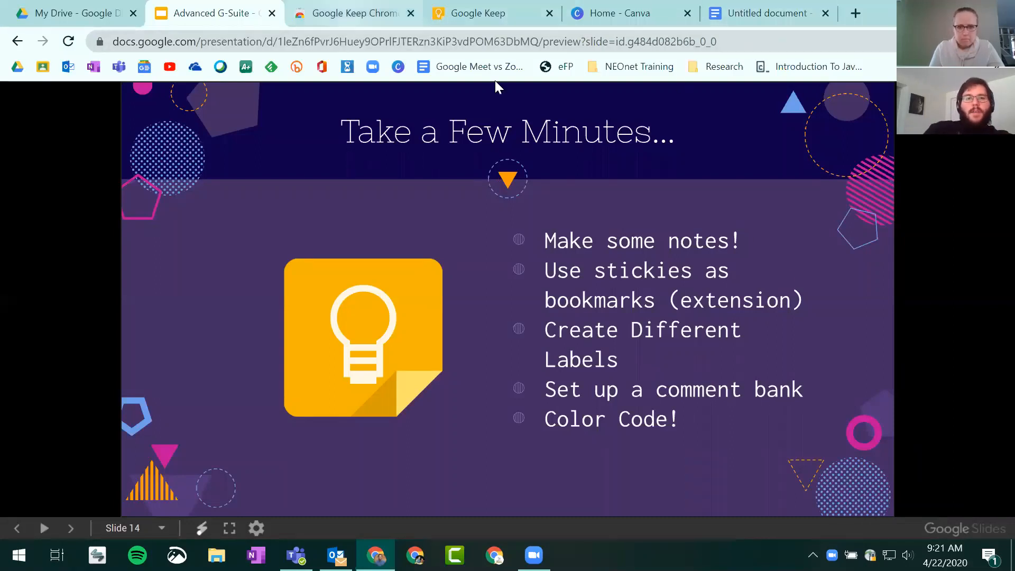
left_click(478, 11)
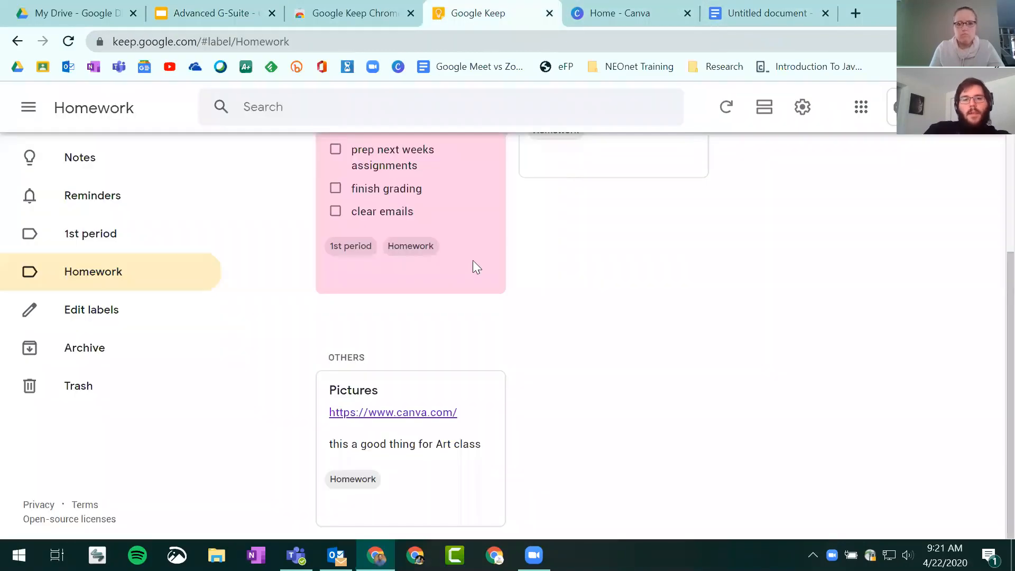
left_click(491, 176)
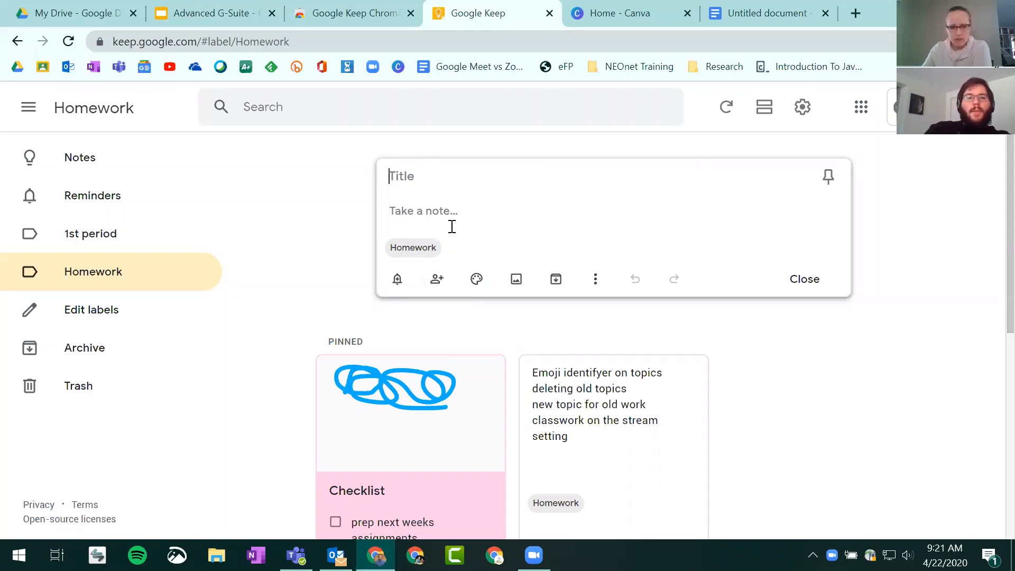
left_click(437, 279)
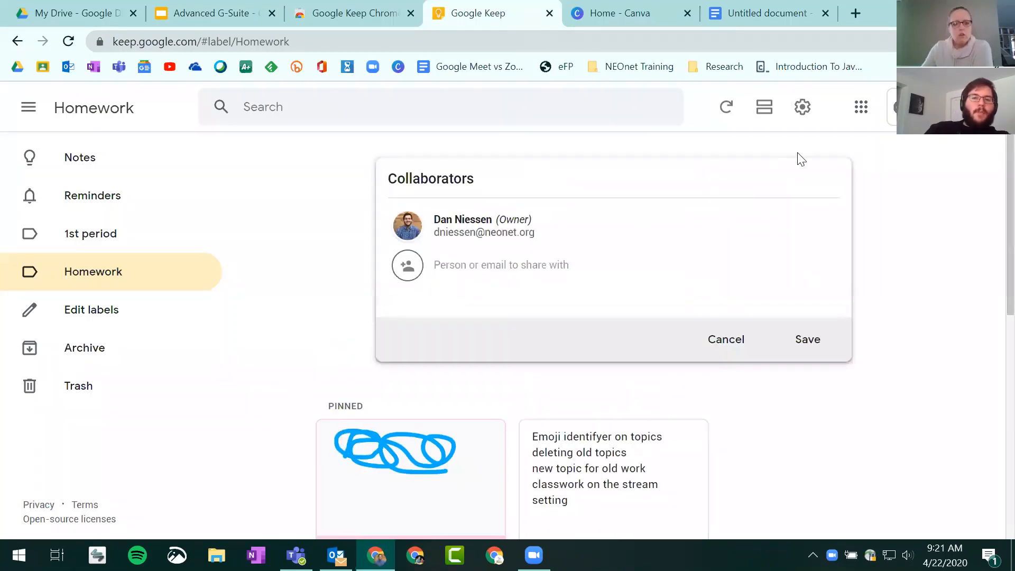
left_click(723, 344)
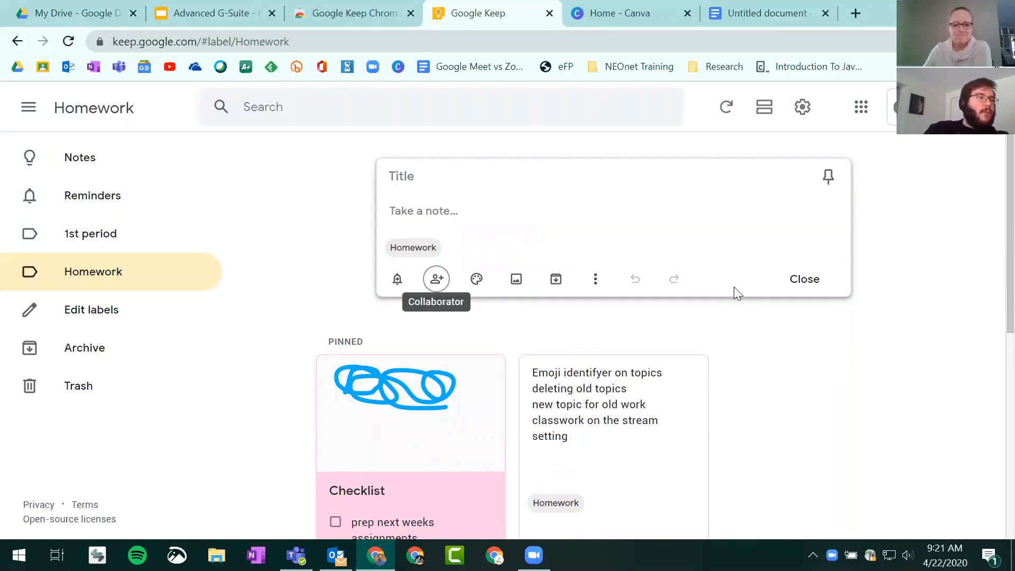
Title the new Homework note "4 + 8"
left_click(434, 197)
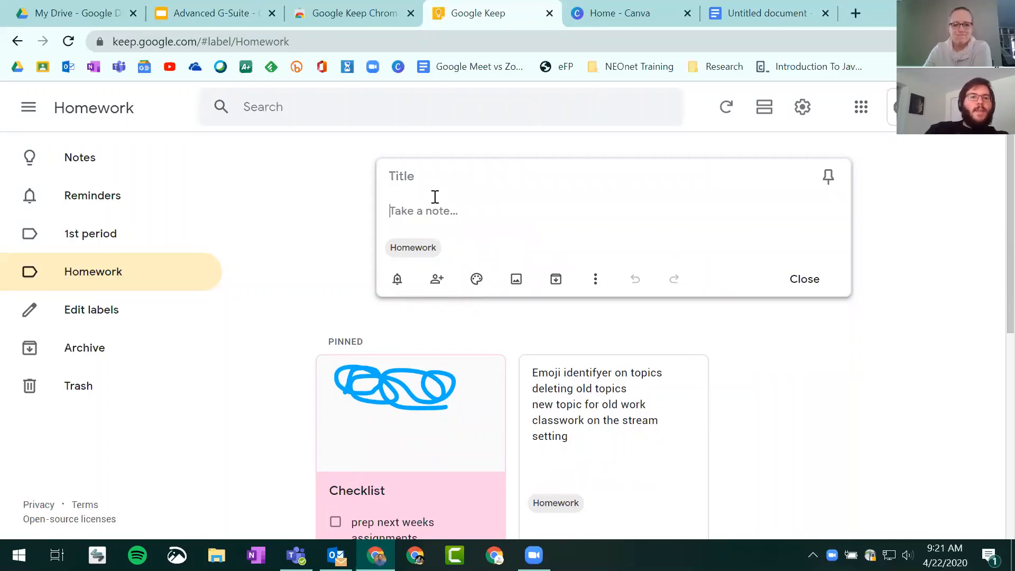
left_click(435, 181)
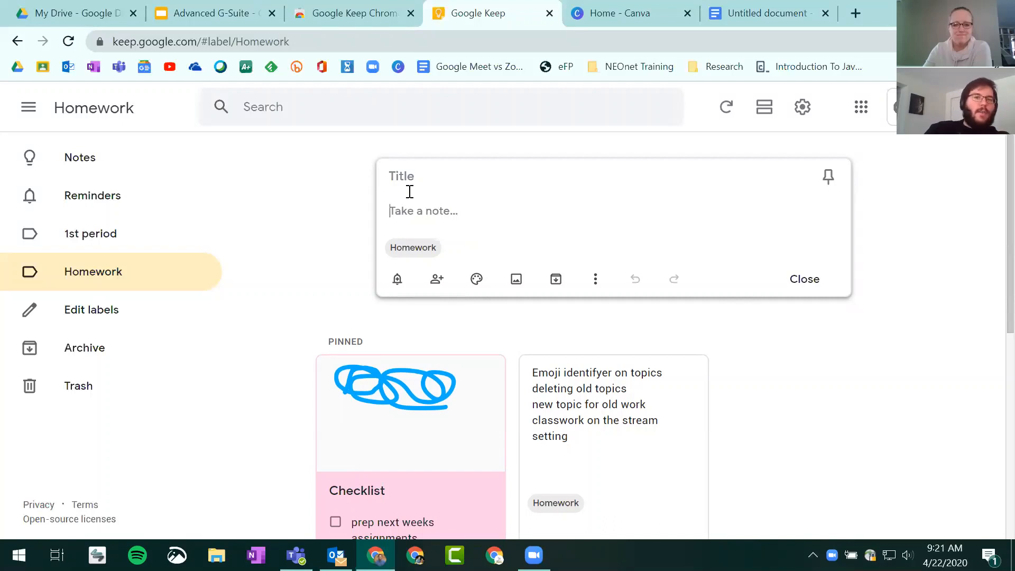
left_click(448, 211)
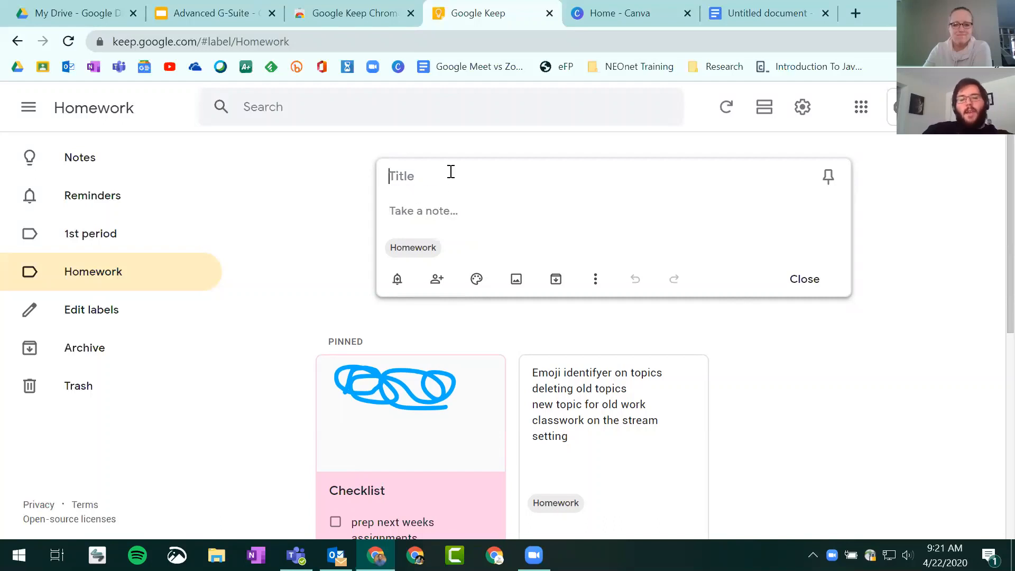
type("4")
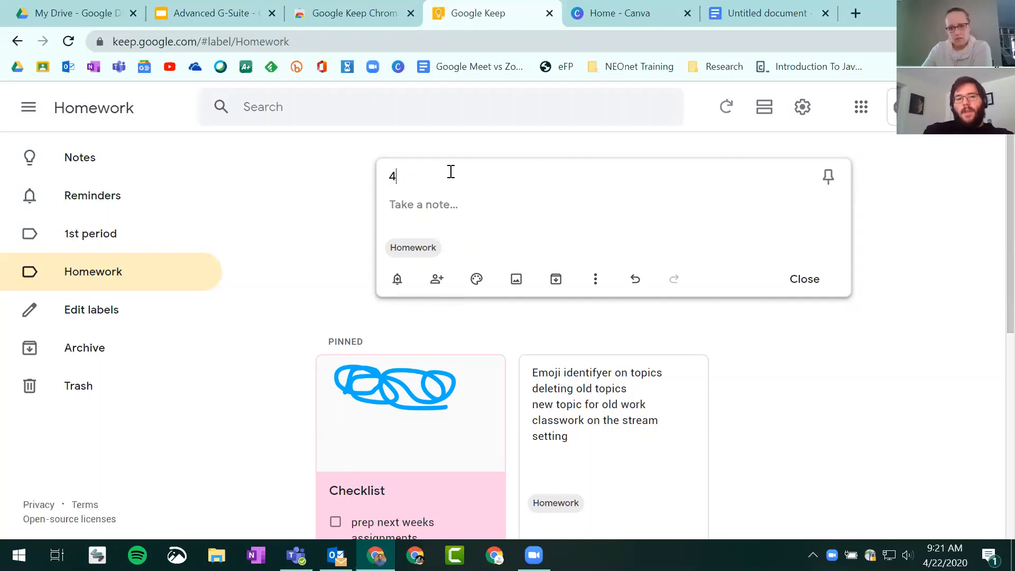
key("BackSpace")
type("+")
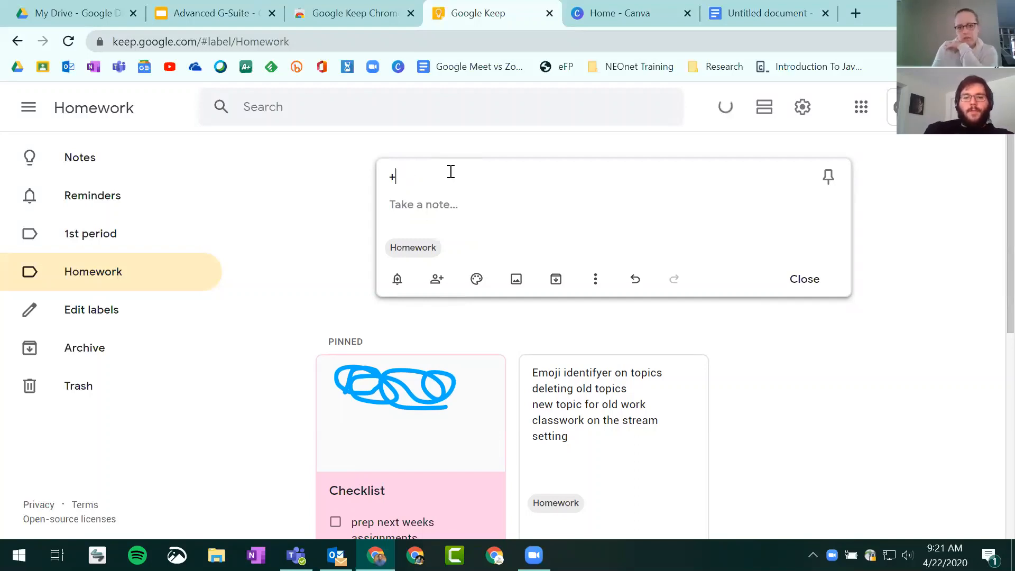
key("BackSpace")
type("4 _")
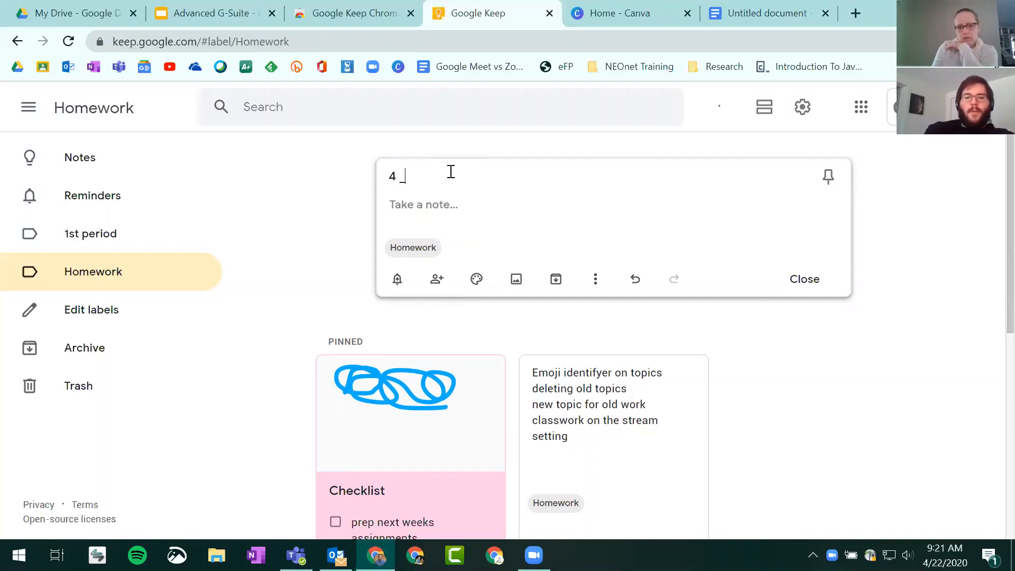
key("BackSpace")
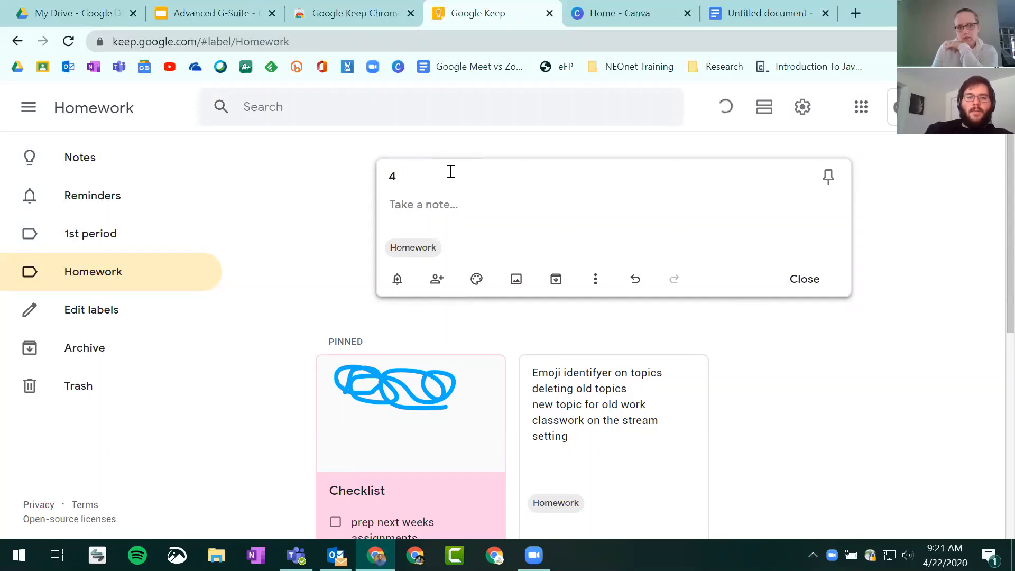
type("+ 8")
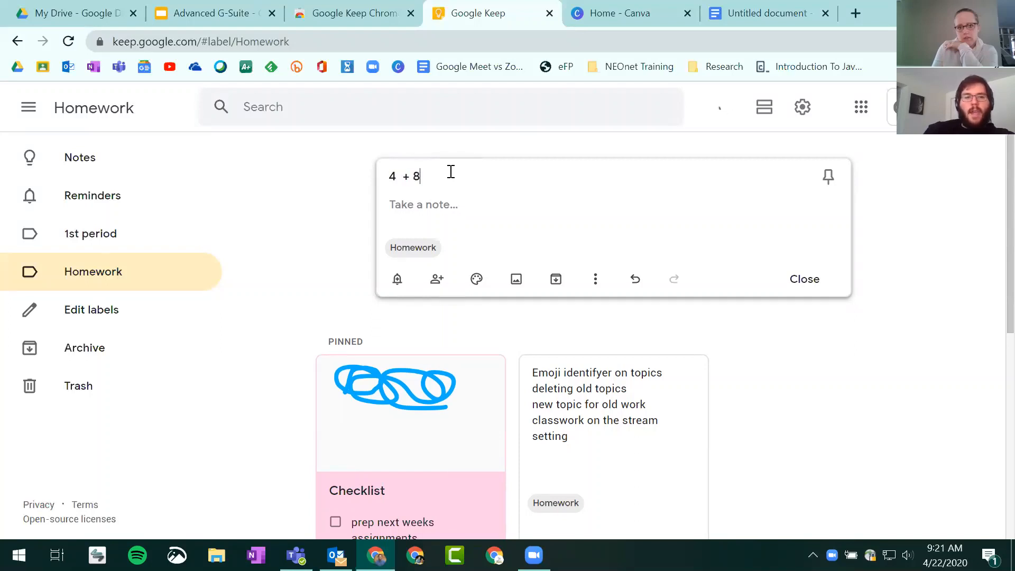
Share the "4 + 8" note with a colleague by adding the suggested e-mail address as a collaborator and saving
left_click(437, 279)
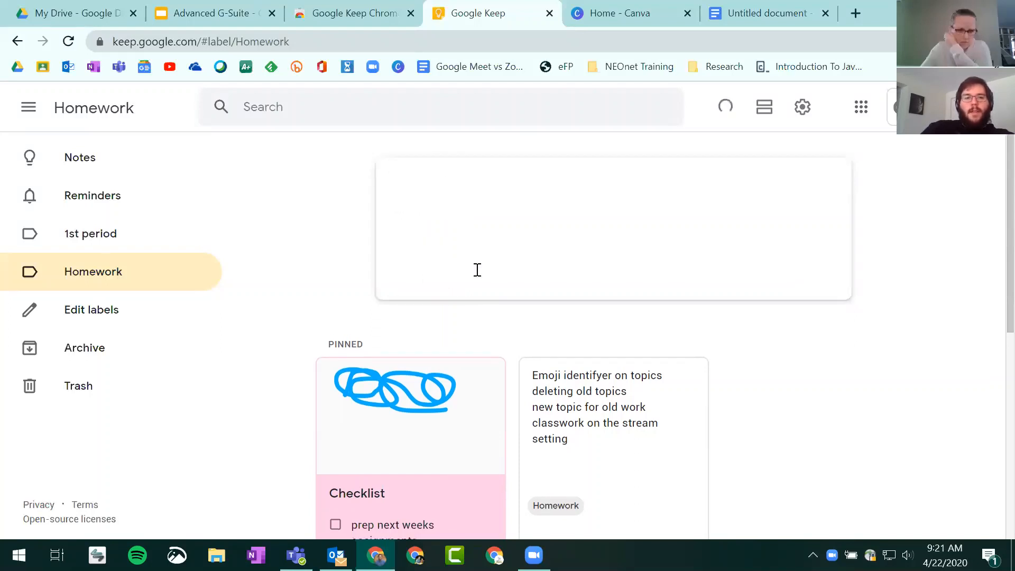
type("andrew")
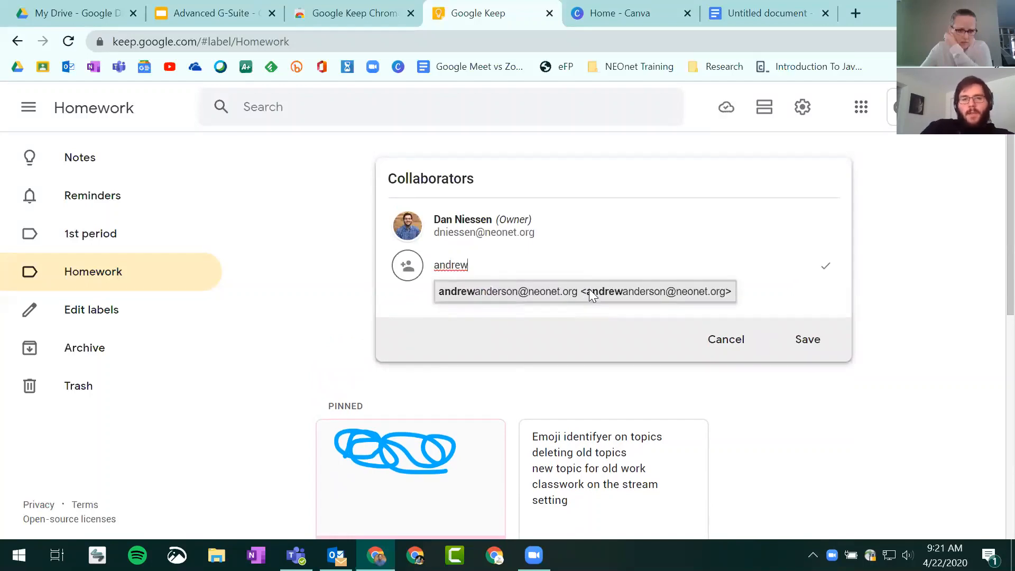
left_click(590, 292)
left_click(808, 343)
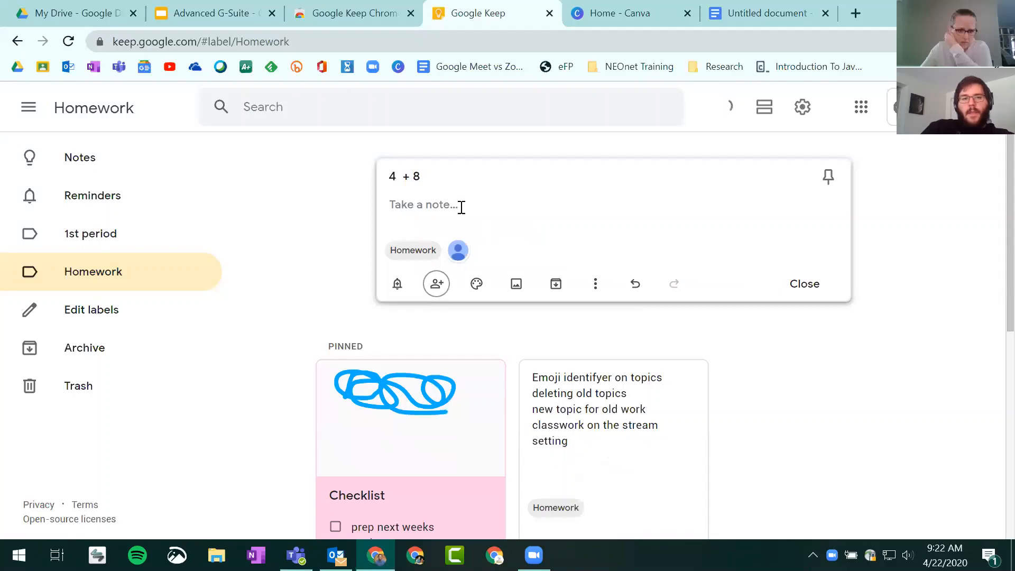
Add the text "Answer below:" followed by an empty line to the shared note's body and close the note
type("An")
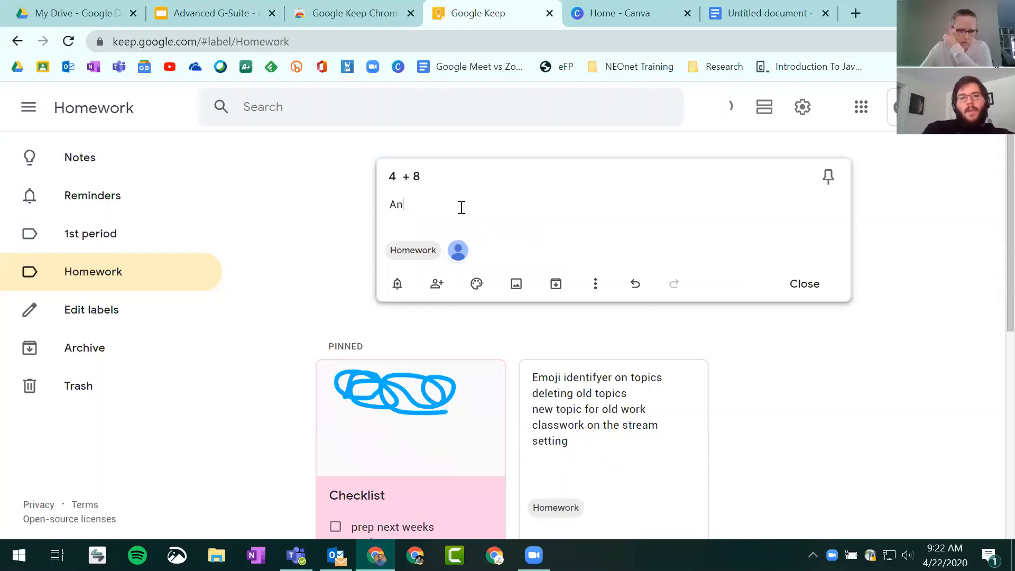
type("swer below:")
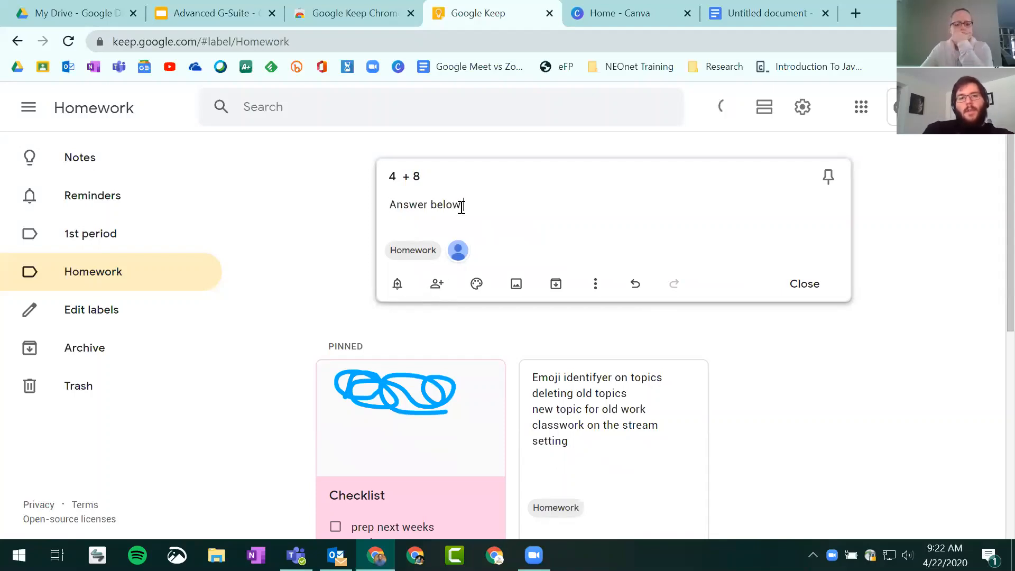
key("Return")
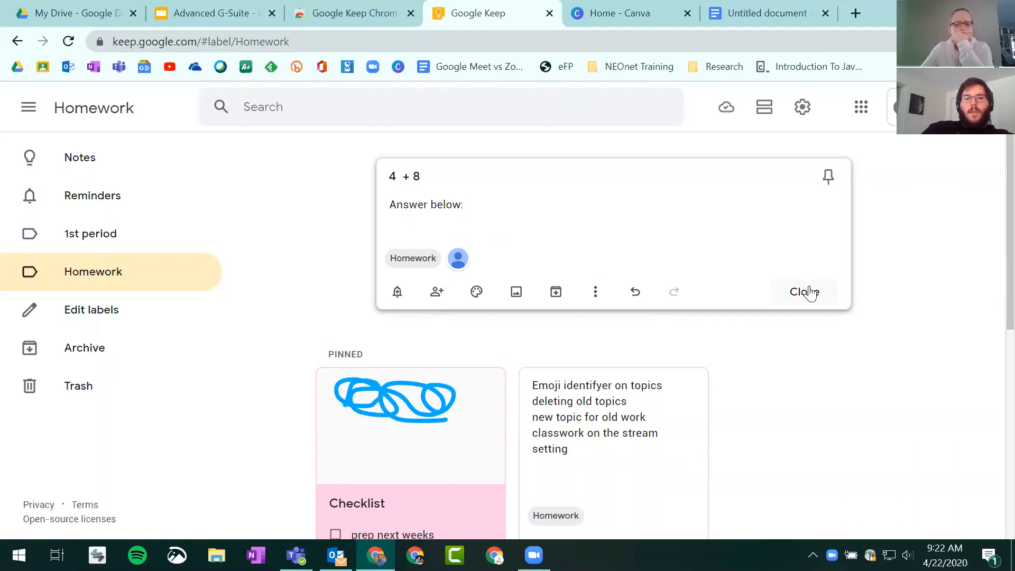
left_click(809, 291)
Switch to the collaborator's Chrome profile and open Google Keep at keep.google.com
left_click(974, 41)
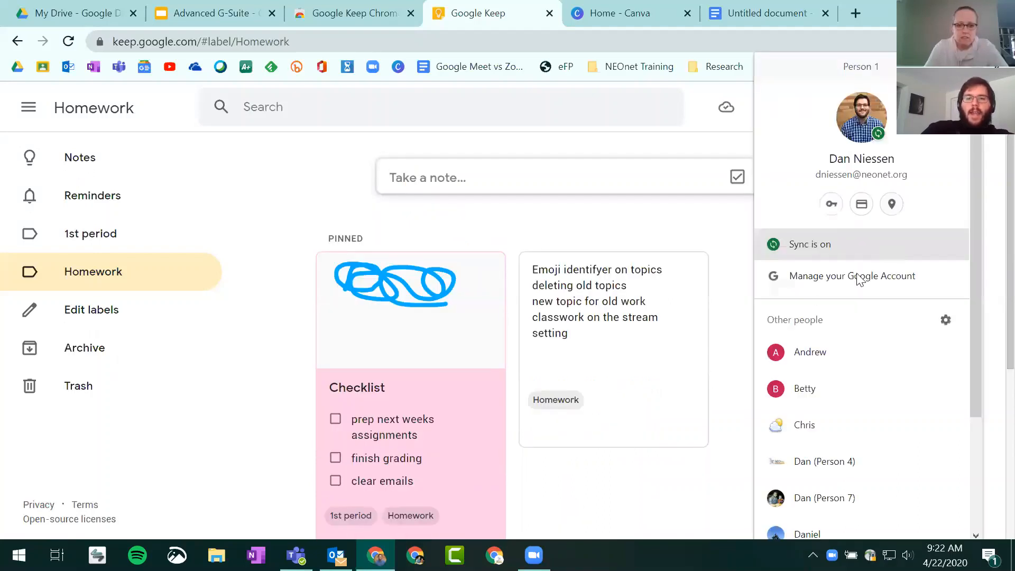
left_click(800, 347)
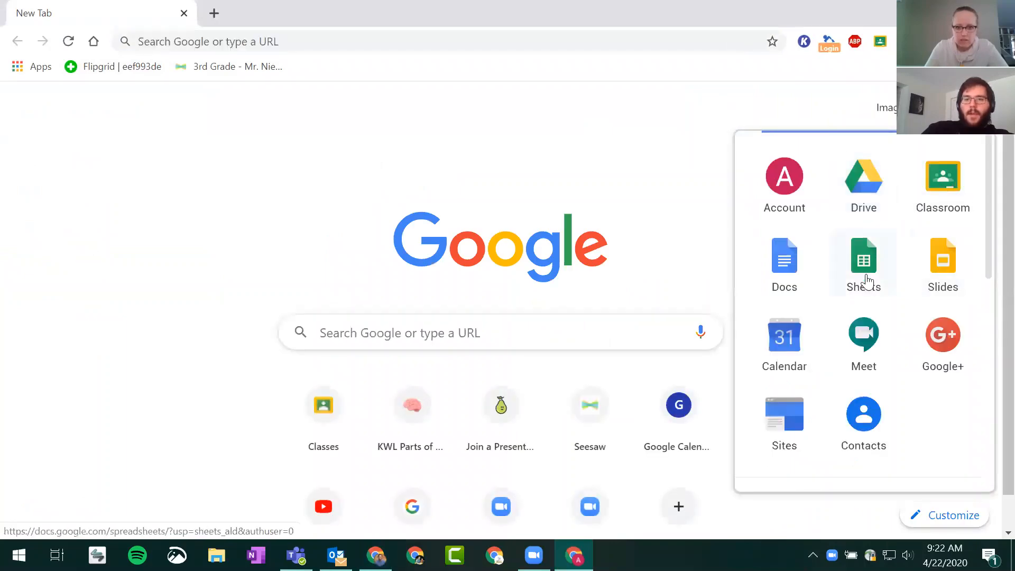
left_click(458, 39)
type("kepp")
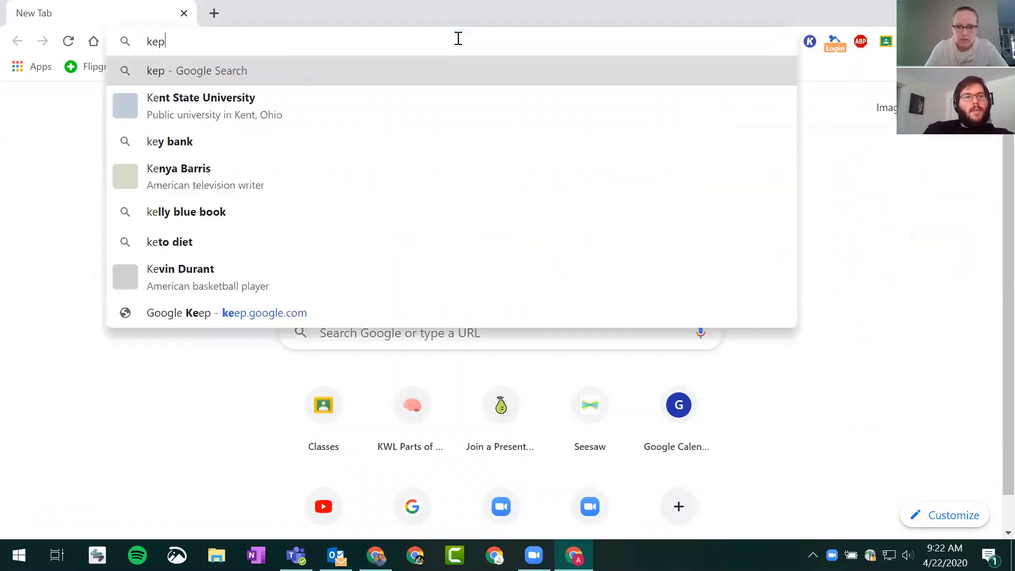
key("Return")
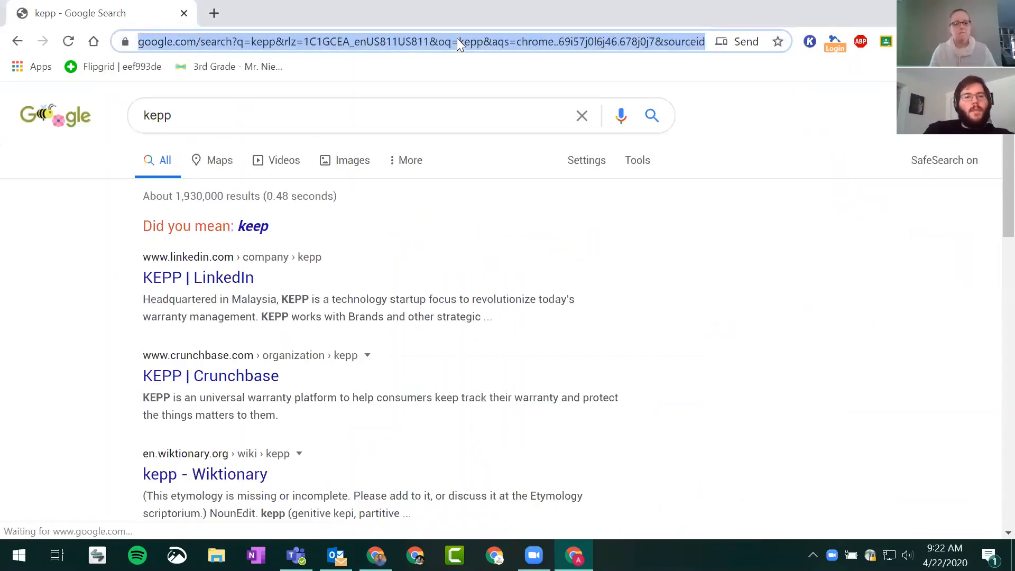
type("kee")
key("Return")
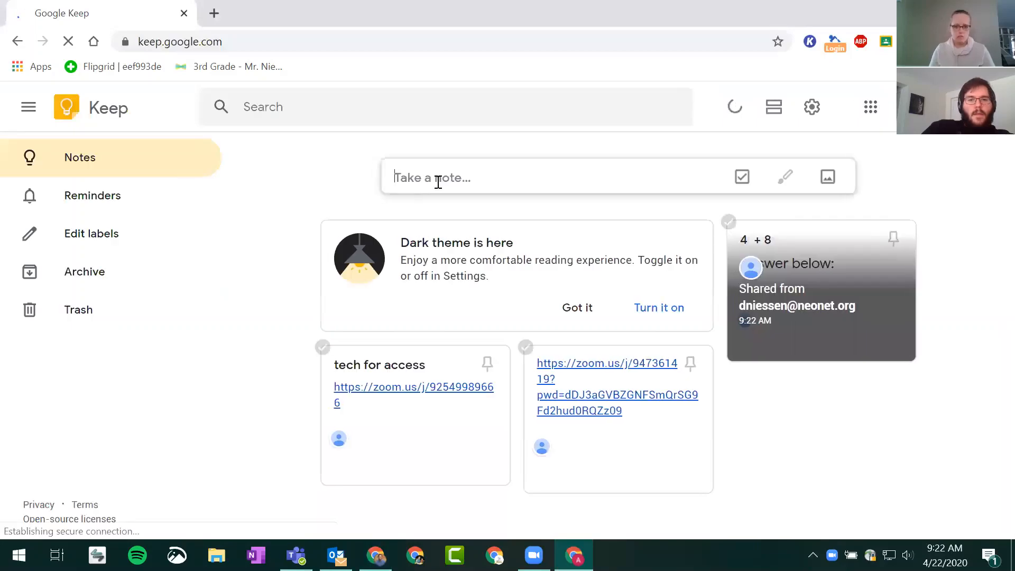
Open the shared "4 + 8" note, add the answer "12" on a new line below "Answer below:", and close the note
left_click(818, 252)
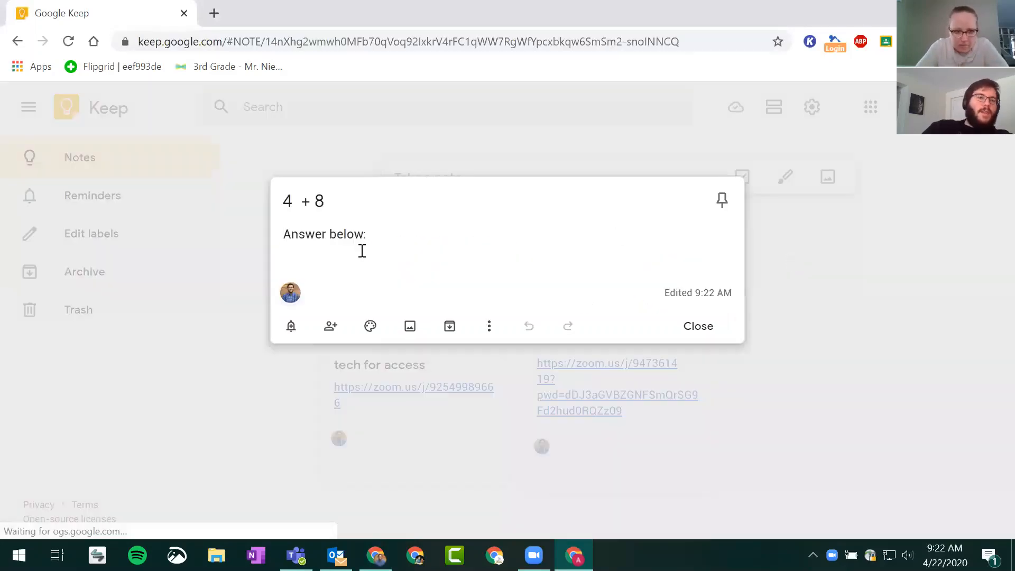
left_click(362, 251)
key("Return")
type("12")
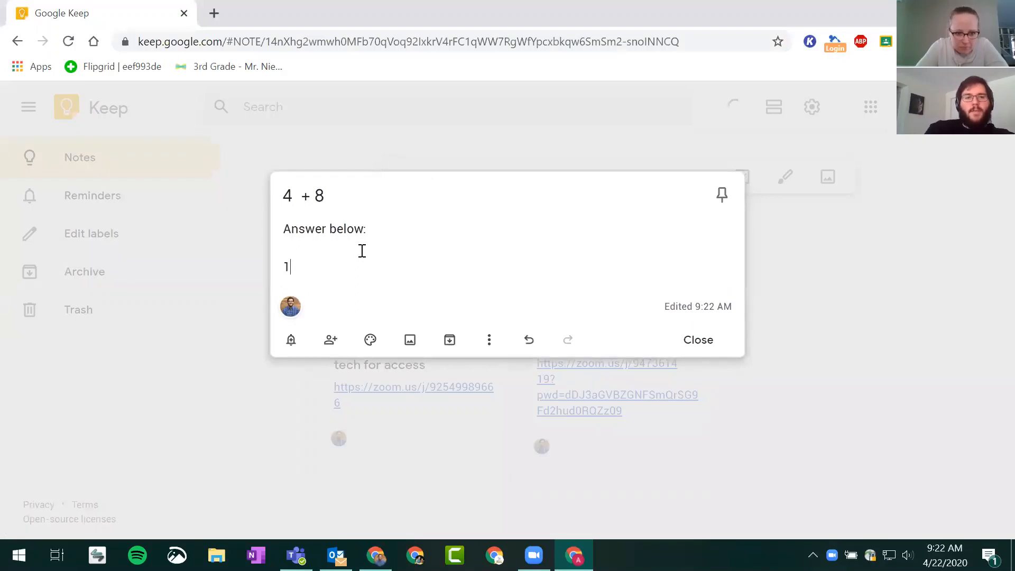
left_click(698, 341)
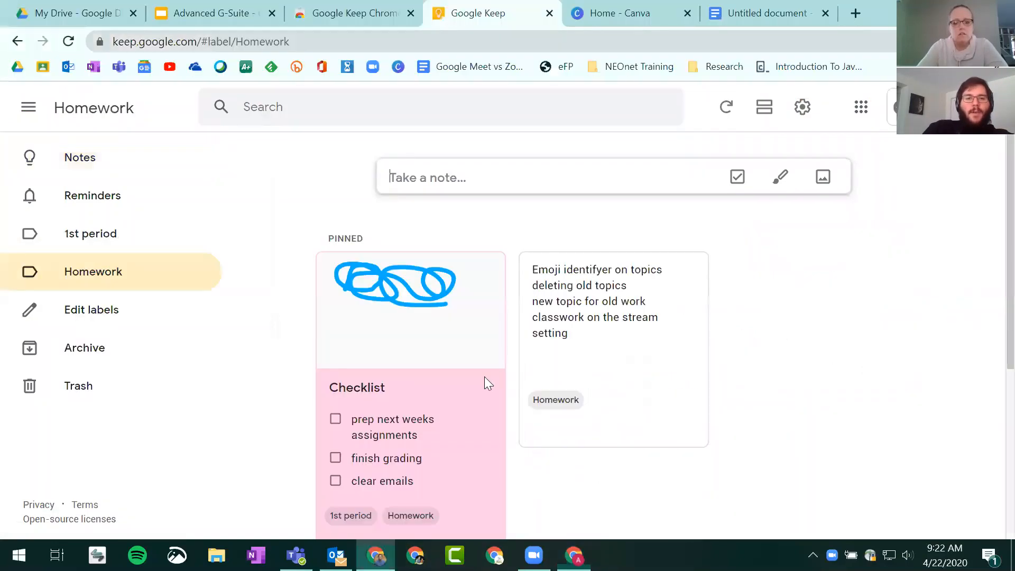
Return to the note owner's Chrome window, review the collaborator's answer in the "4 + 8" note under Homework, and close the note
left_click(376, 555)
scroll(499, 256, "down", 3)
scroll(589, 249, "up", 3)
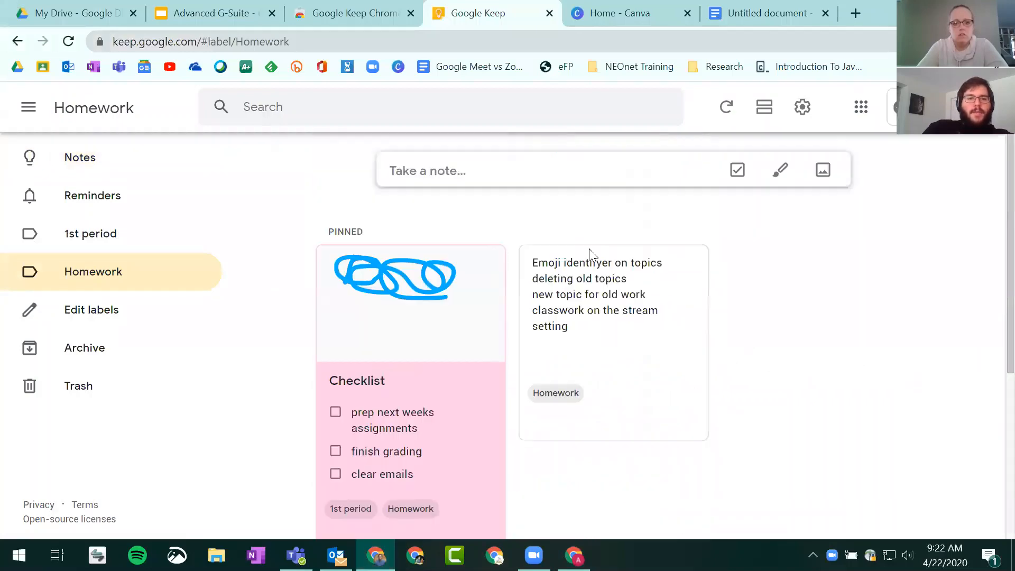
scroll(481, 370, "down", 5)
left_click(422, 401)
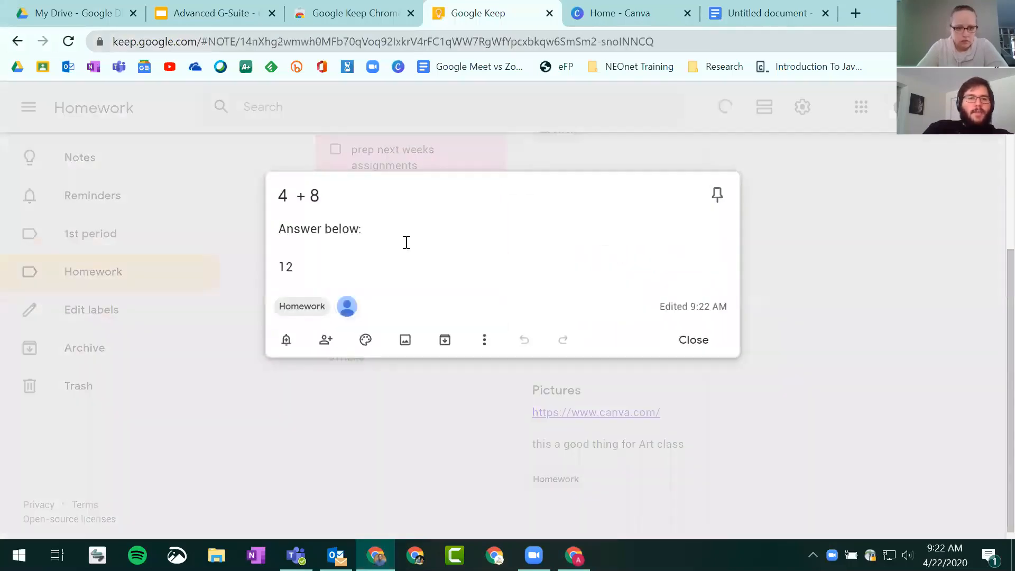
left_click(703, 350)
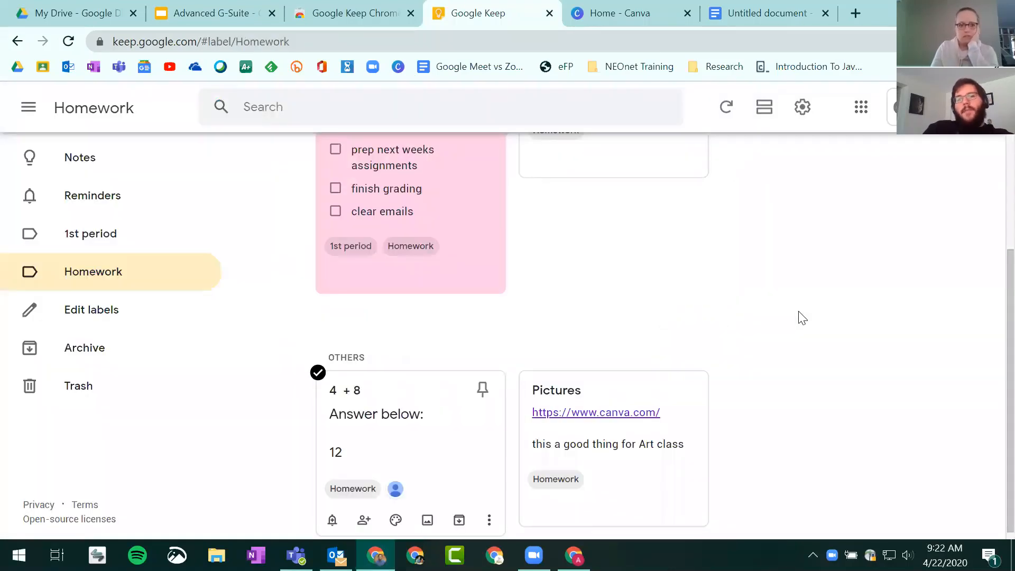
scroll(802, 317, "up", 5)
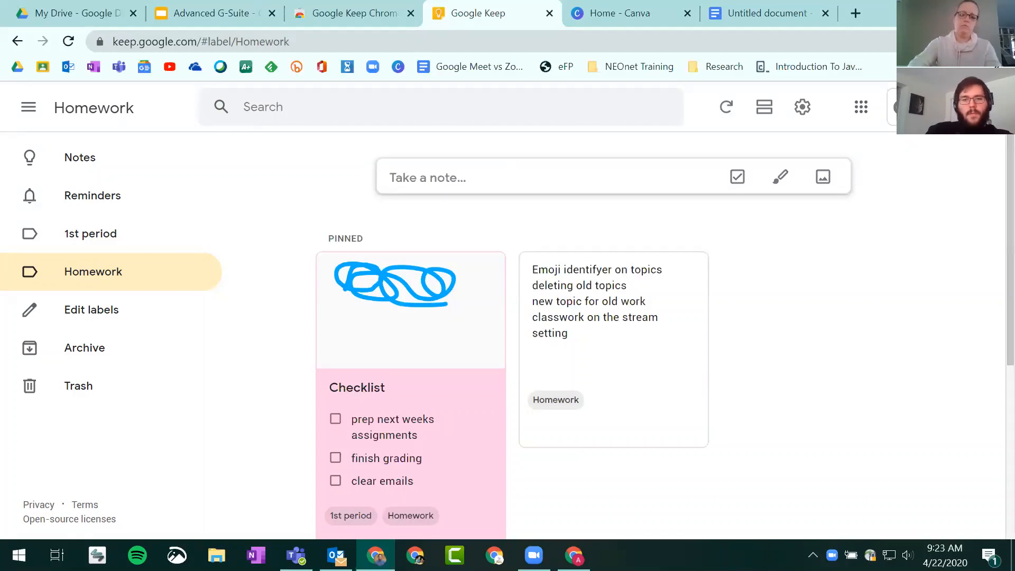
Close the untitled document, Canva, Google Keep and Chrome Web Store tabs, and open a new tab
left_click(555, 12)
left_click(554, 13)
left_click(554, 13)
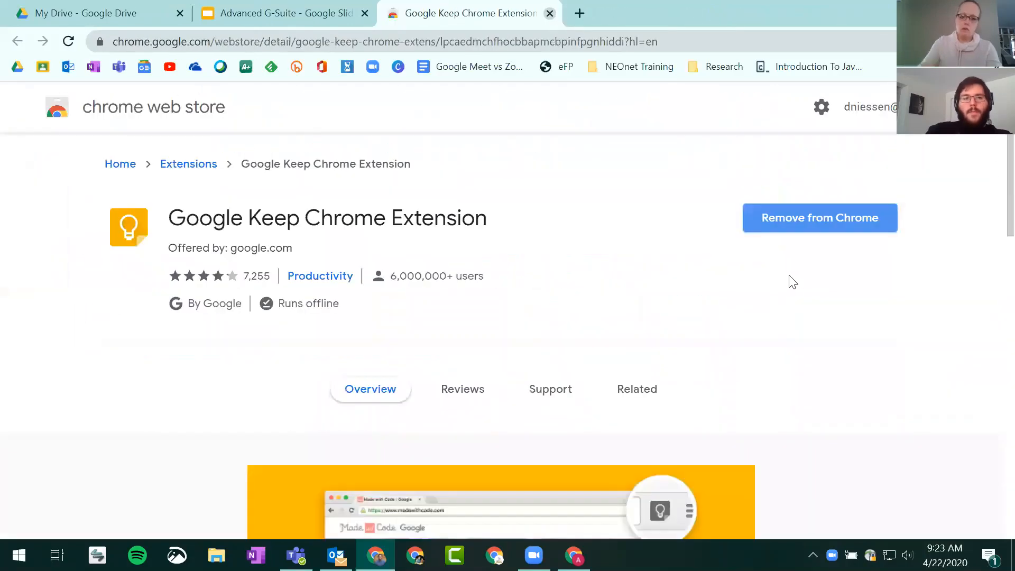
left_click(561, 13)
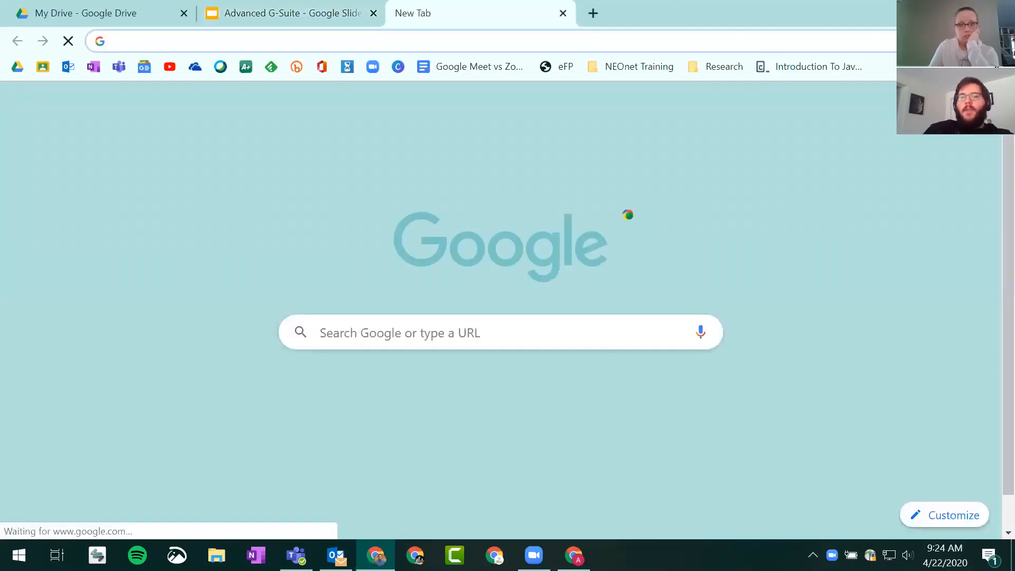
Open the Google apps launcher and look through the full list of apps available to the account
left_click(941, 104)
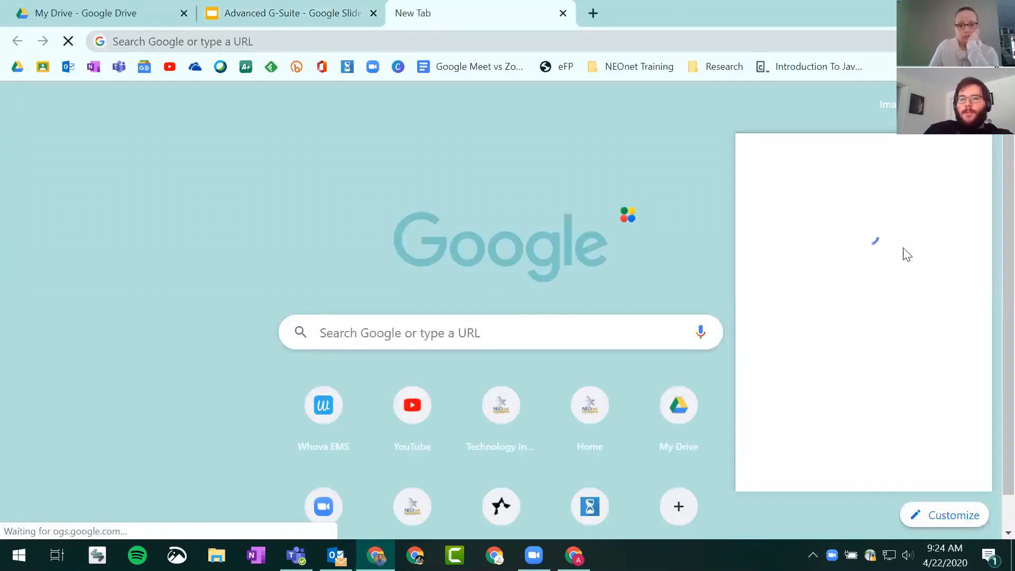
scroll(898, 248, "down", 5)
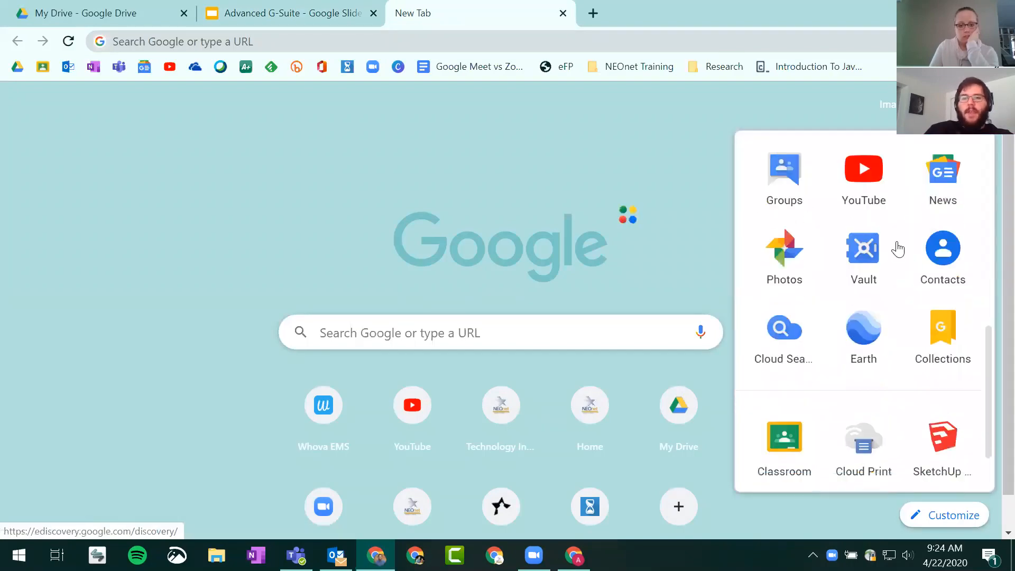
scroll(899, 254, "down", 2)
scroll(911, 282, "up", 6)
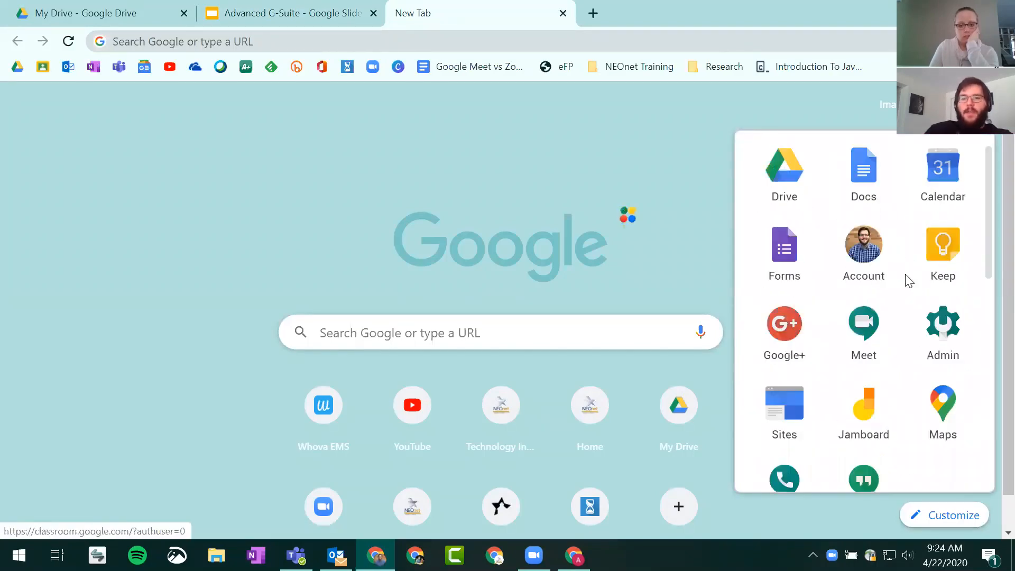
scroll(910, 267, "down", 7)
scroll(911, 256, "up", 3)
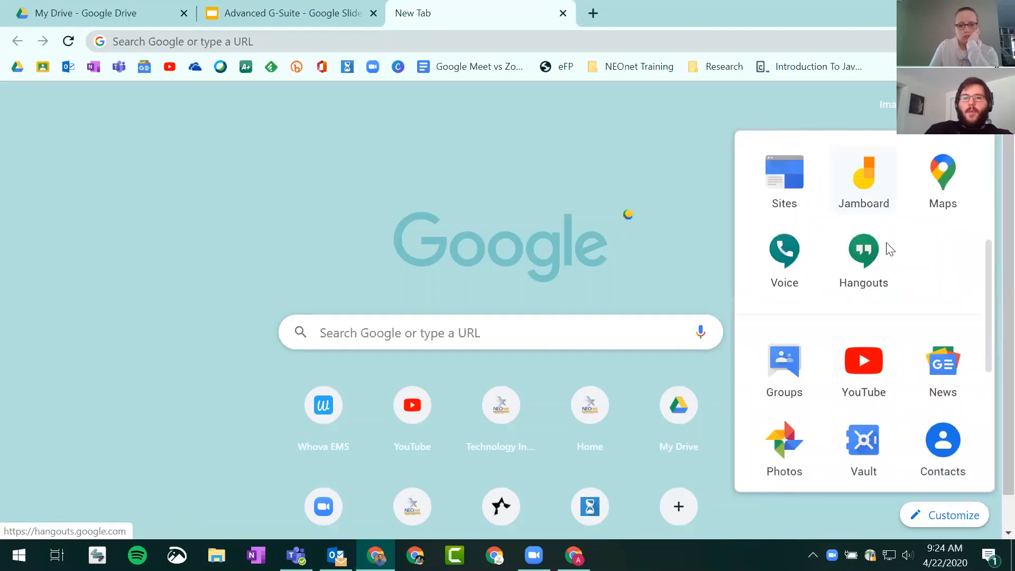
scroll(890, 248, "down", 4)
scroll(968, 295, "up", 3)
Move the News app from the launcher's secondary group into the main group, and reposition it near the beginning
left_click_drag(947, 294, 910, 169)
scroll(931, 267, "up", 5)
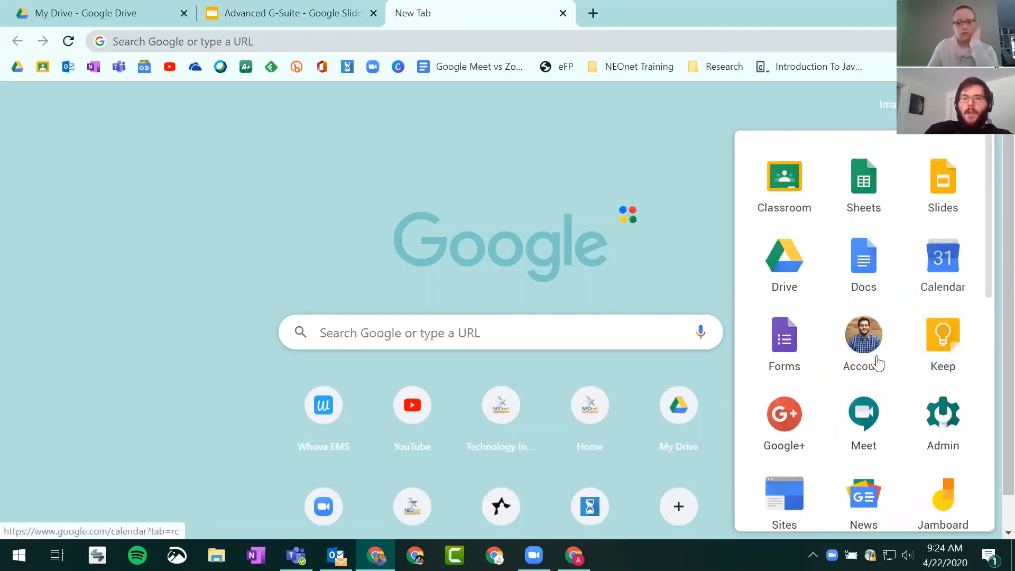
left_click_drag(879, 481, 936, 191)
Open the G Suite Marketplace from the apps launcher, browse its add-on categories, and close it and the new tab
scroll(938, 248, "down", 10)
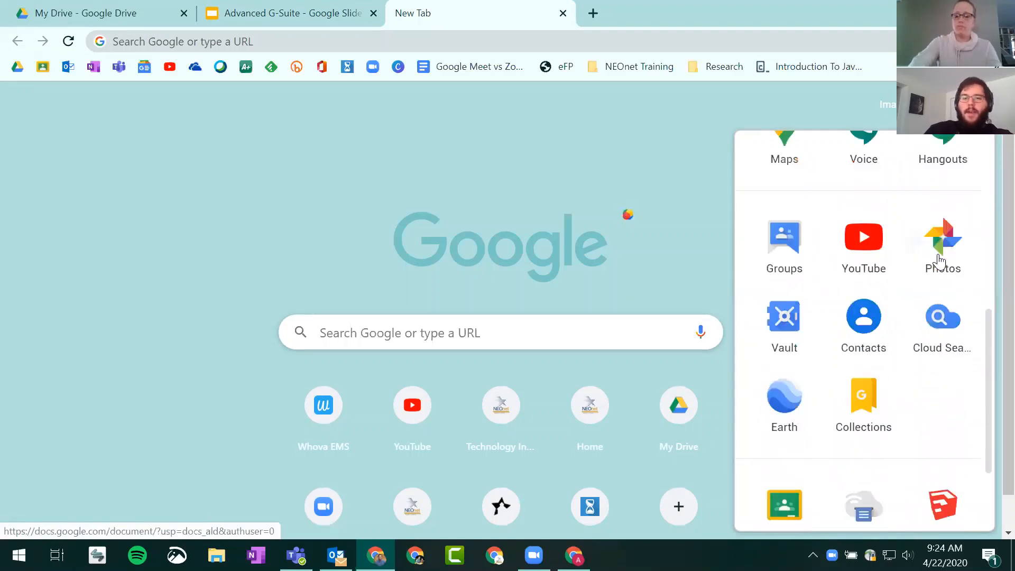
left_click(925, 384)
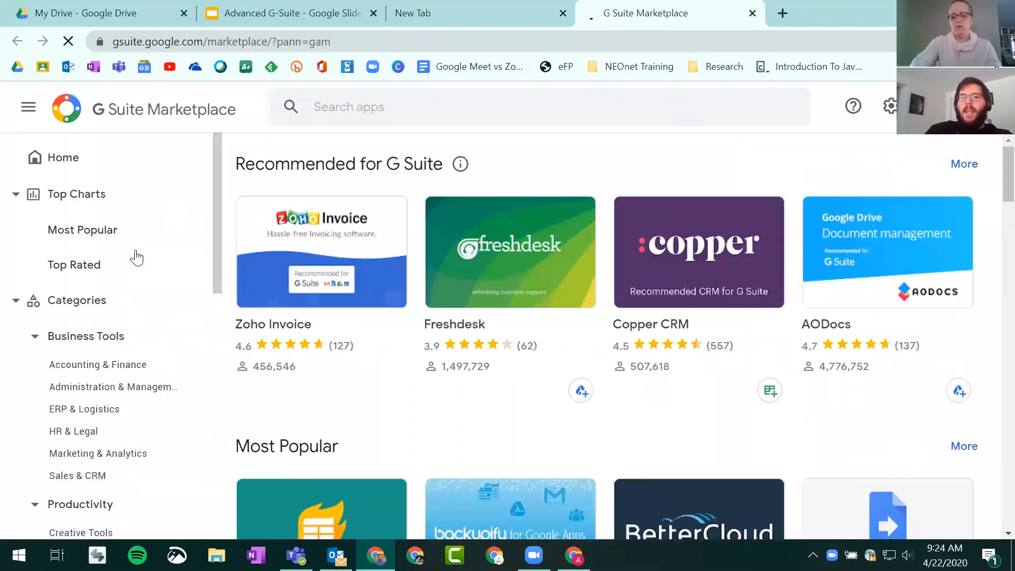
scroll(608, 238, "down", 5)
scroll(654, 247, "down", 1)
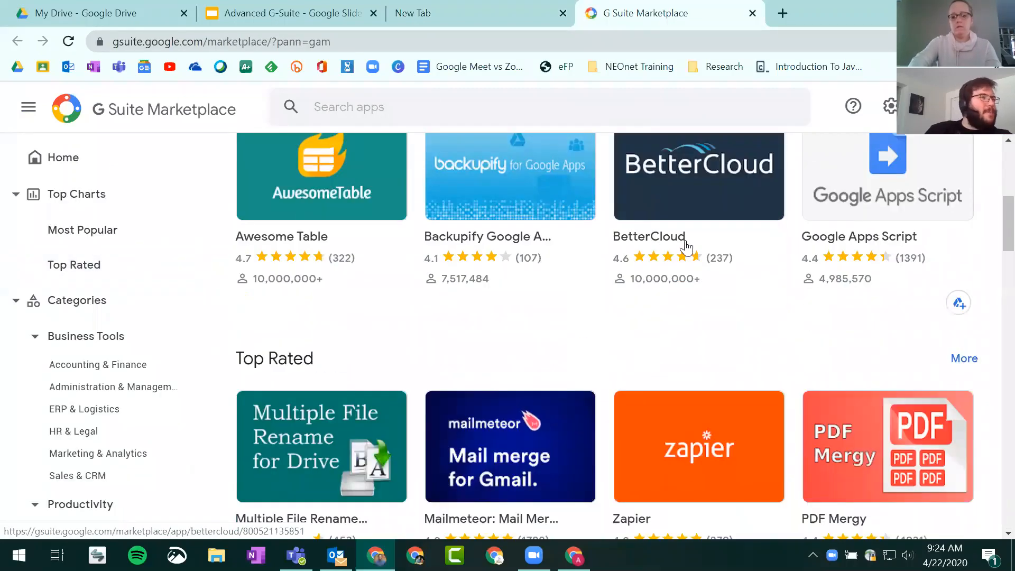
scroll(687, 246, "down", 5)
scroll(763, 265, "up", 12)
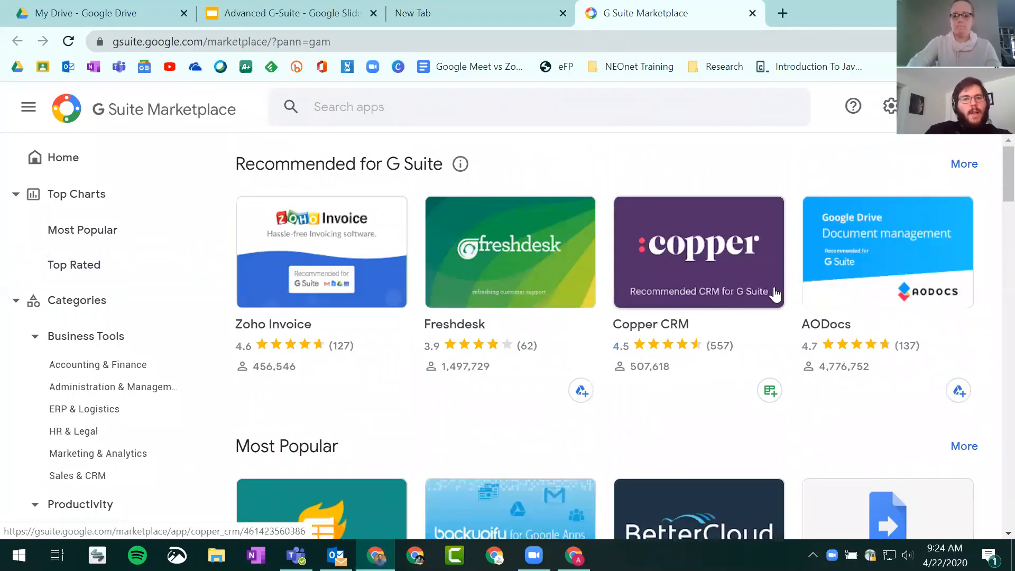
scroll(775, 294, "down", 20)
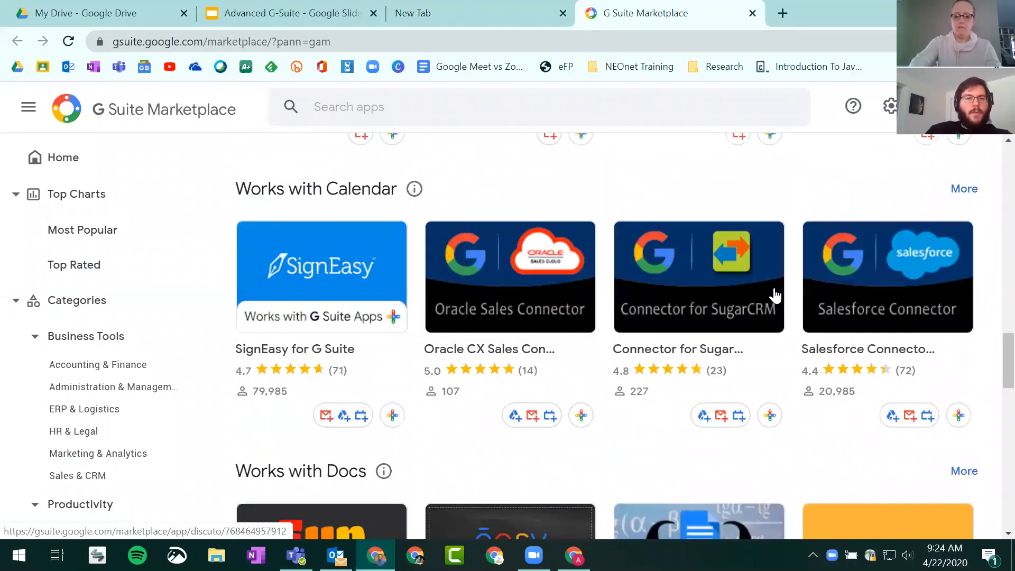
scroll(775, 295, "down", 19)
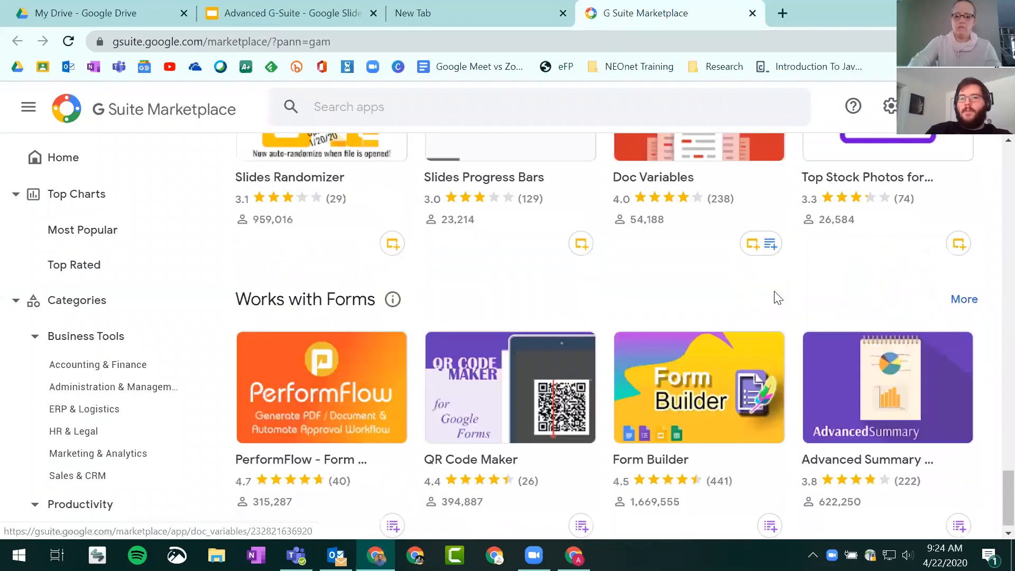
scroll(778, 298, "up", 20)
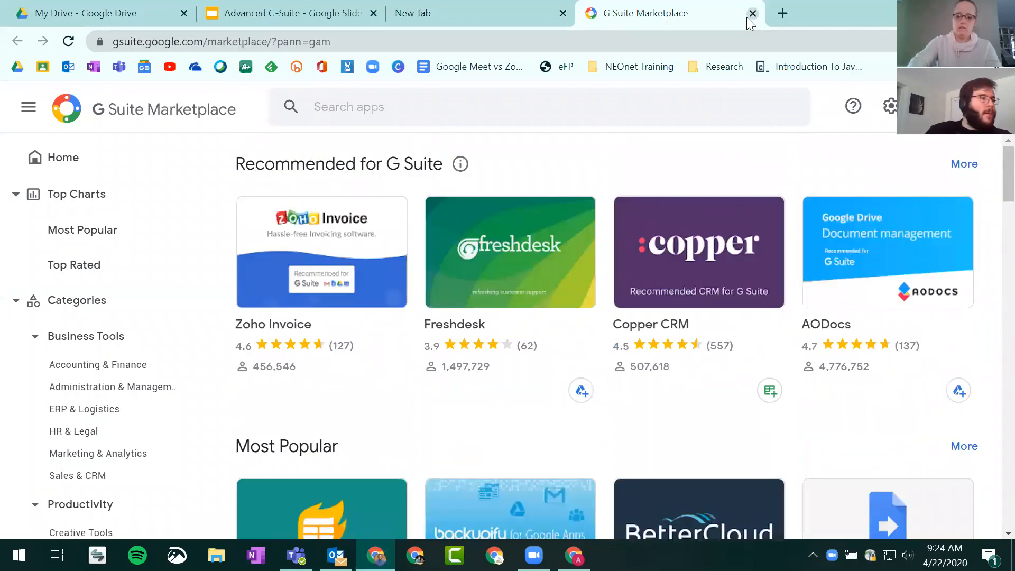
left_click(748, 17)
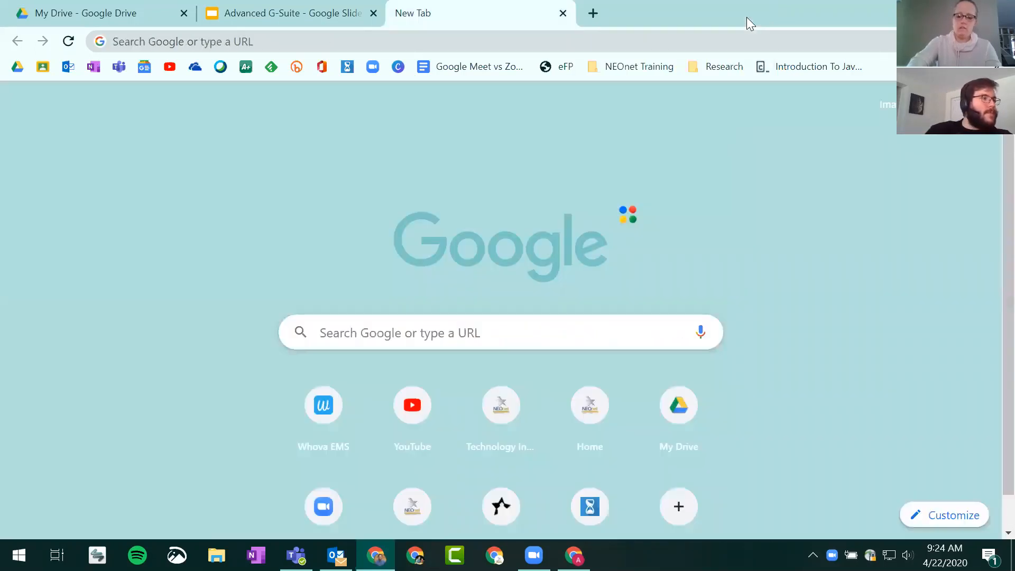
left_click(563, 14)
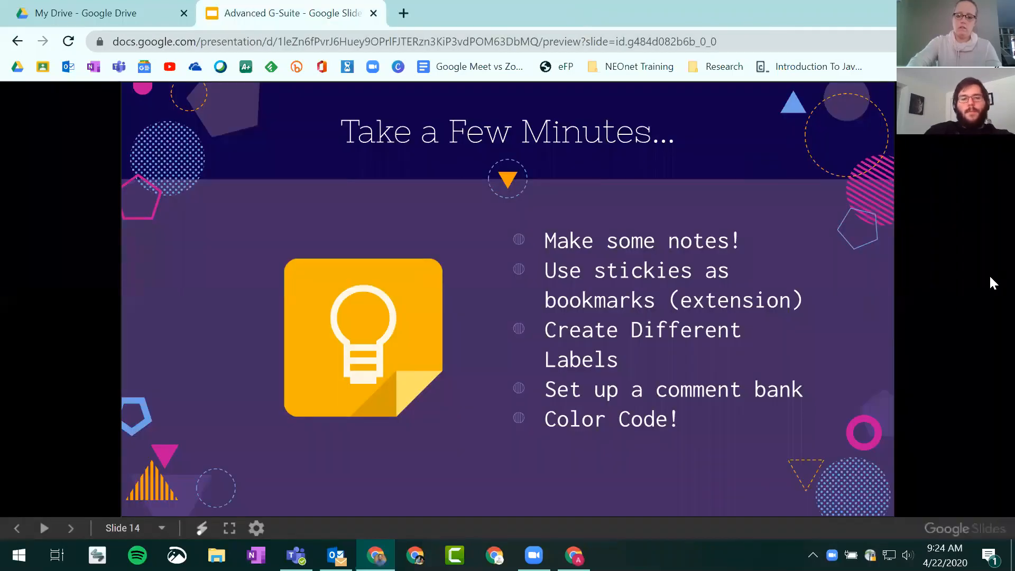
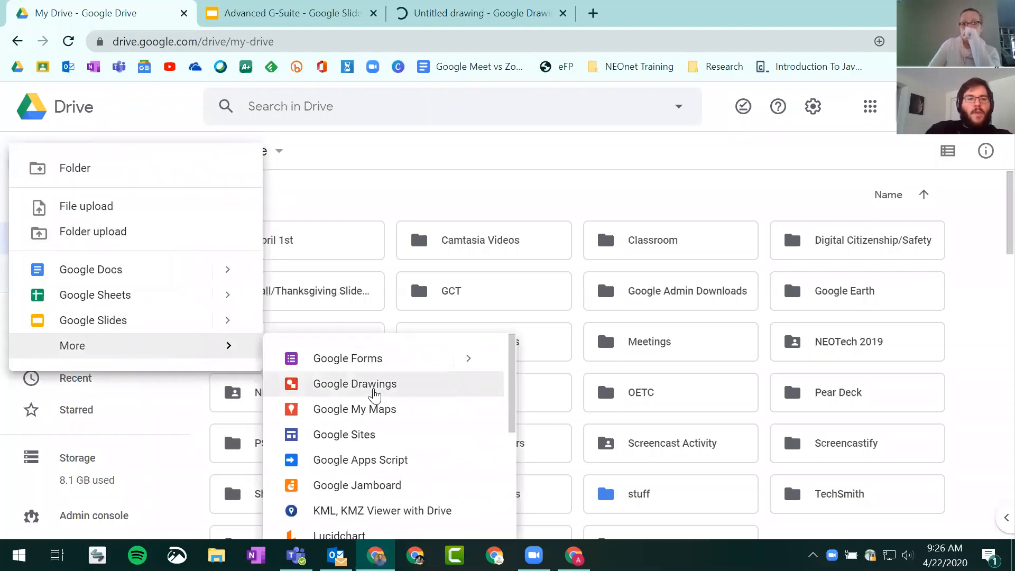
Check the new untitled drawing, return to the presentation, and advance through the Drawings slides to "Creating a Drawing in Docs/Sheets"
left_click(446, 19)
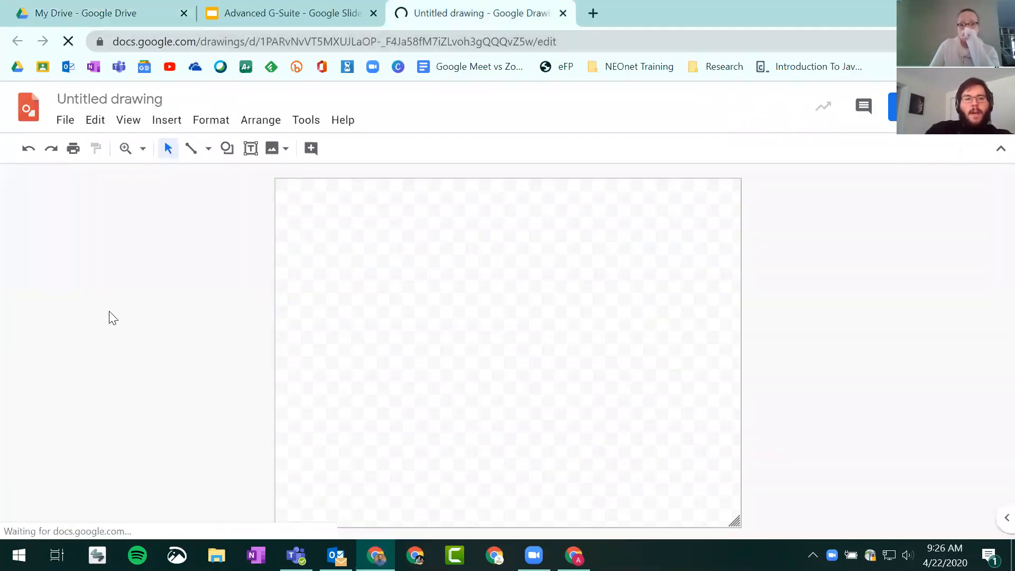
left_click(219, 7)
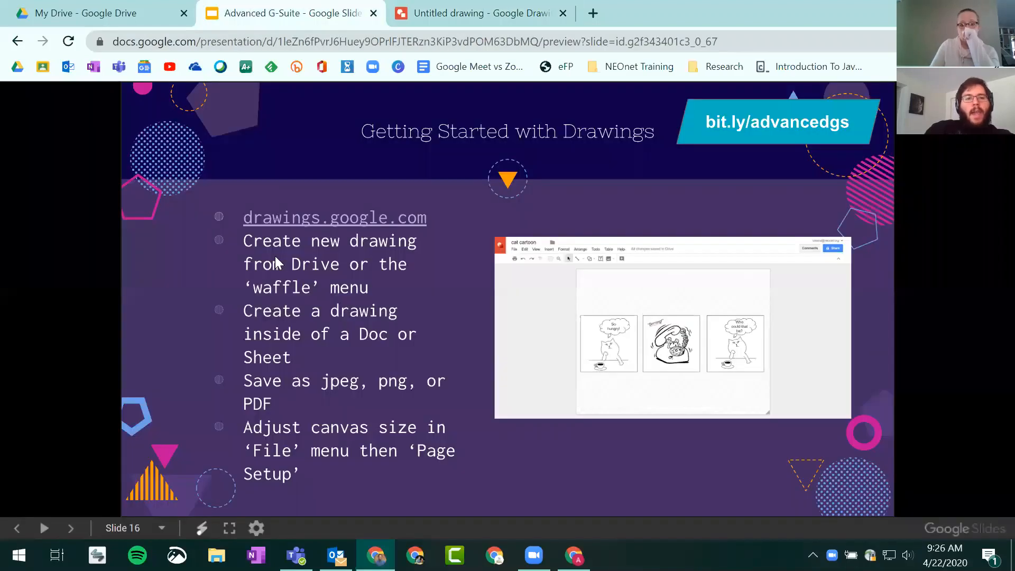
left_click(224, 364)
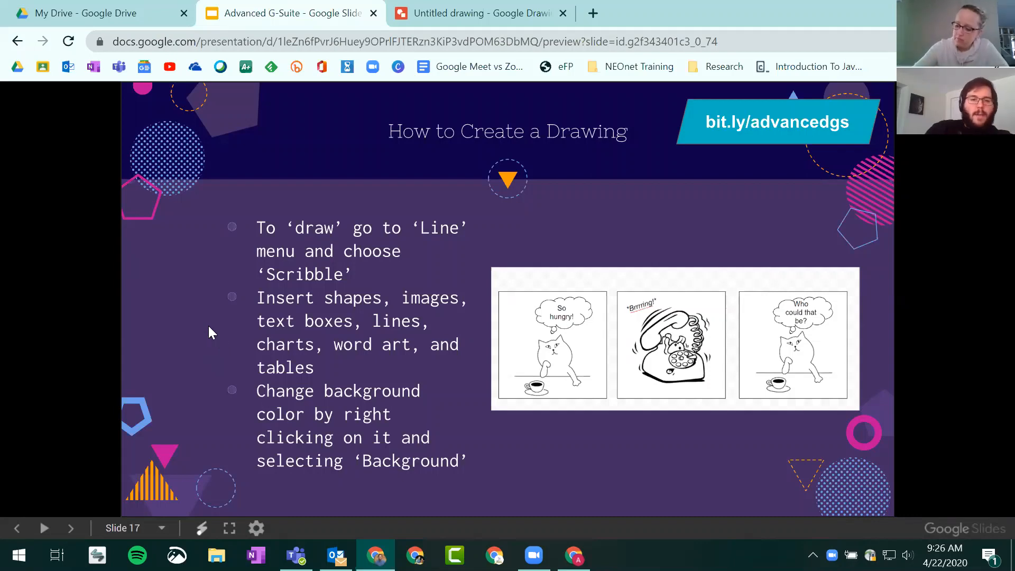
left_click(209, 327)
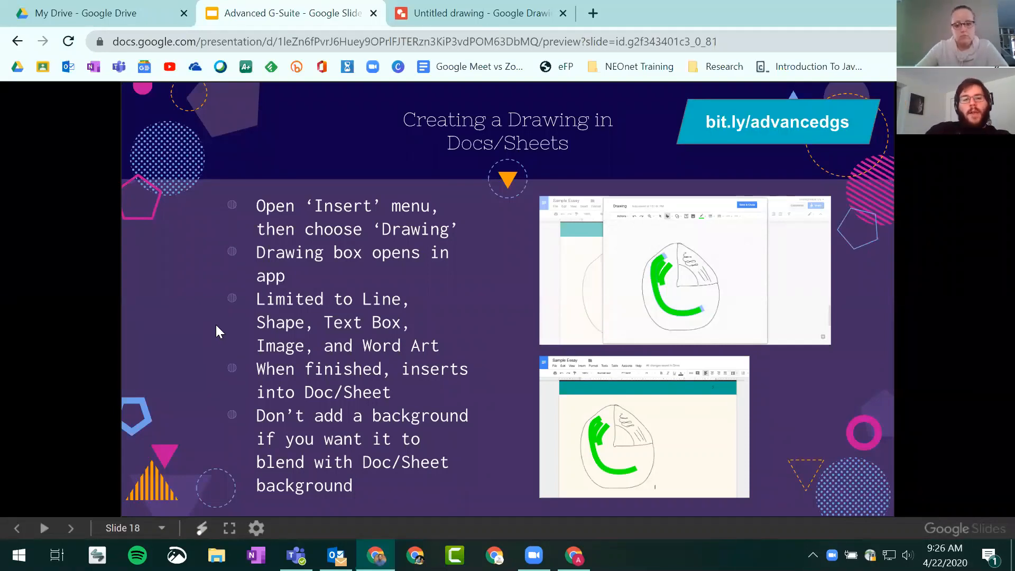
Switch back to the untitled Google Drawings file and rename it "Test drawing"
left_click(439, 14)
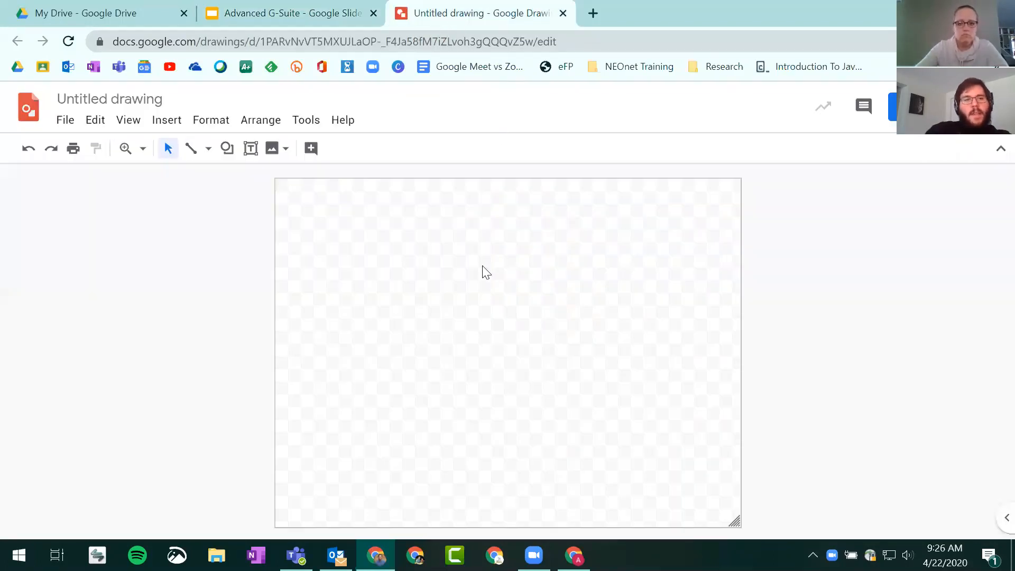
left_click(124, 99)
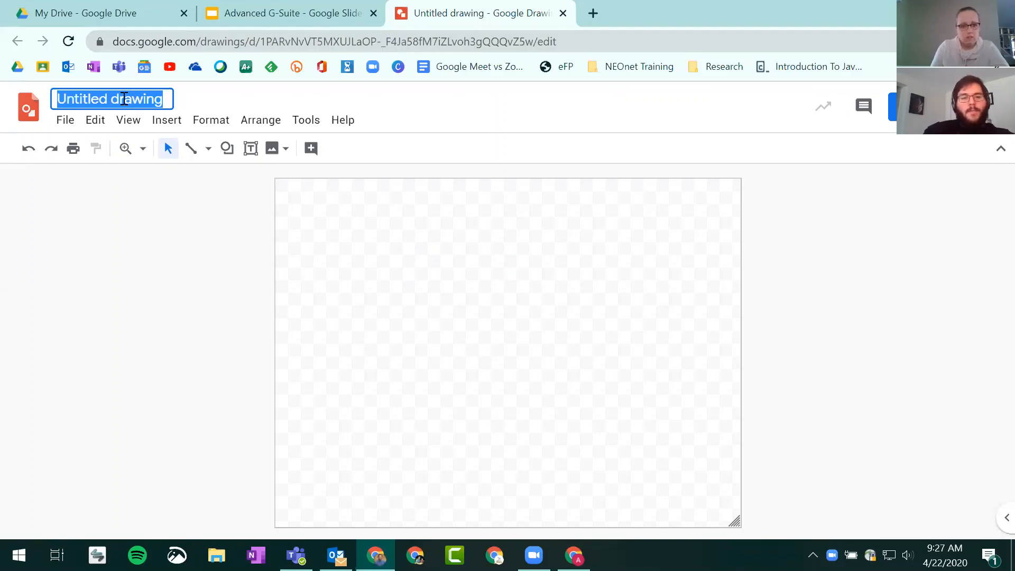
type("TEst")
key("BackSpace")
key("BackSpace")
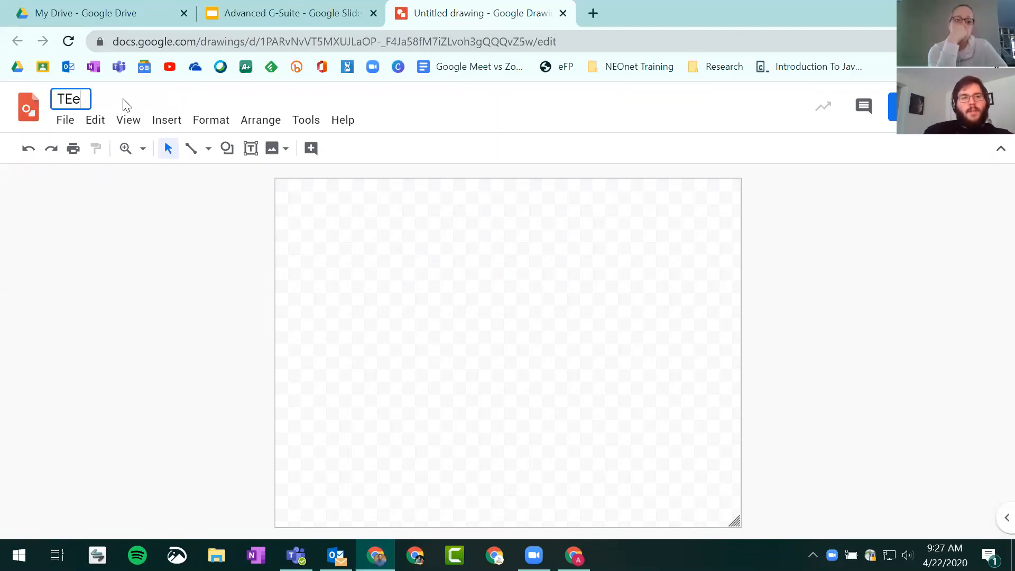
key("BackSpace")
type("est drawing")
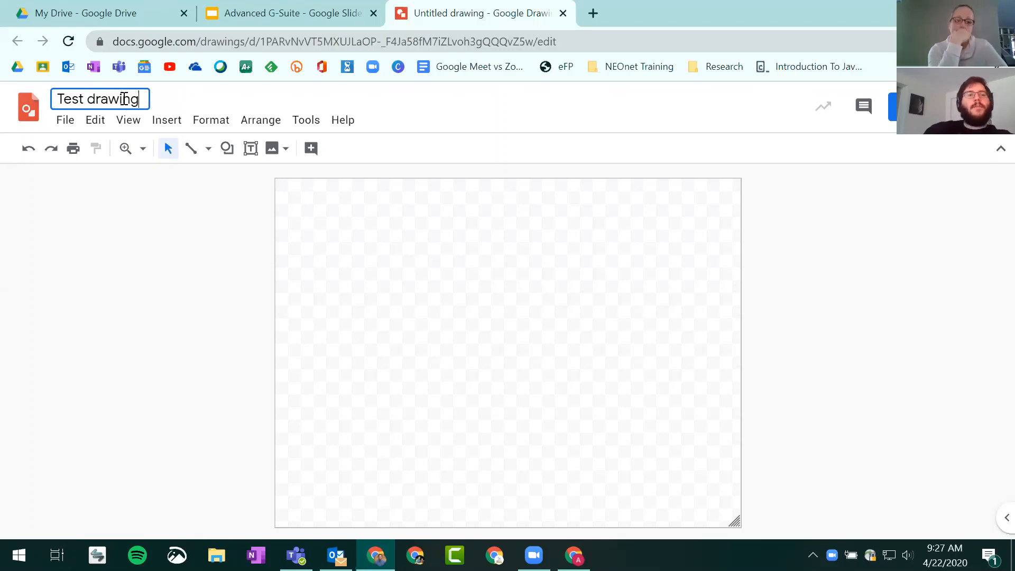
left_click(227, 223)
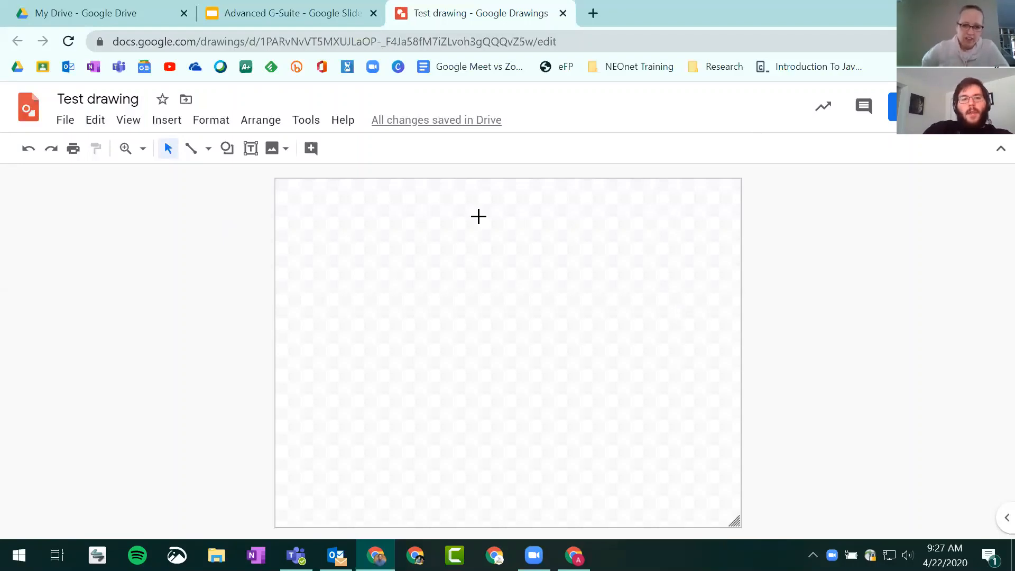
Resize the blank canvas freehand from its lower-right corner, trying a much wider format and a moderately wide one
left_click_drag(478, 216, 528, 312)
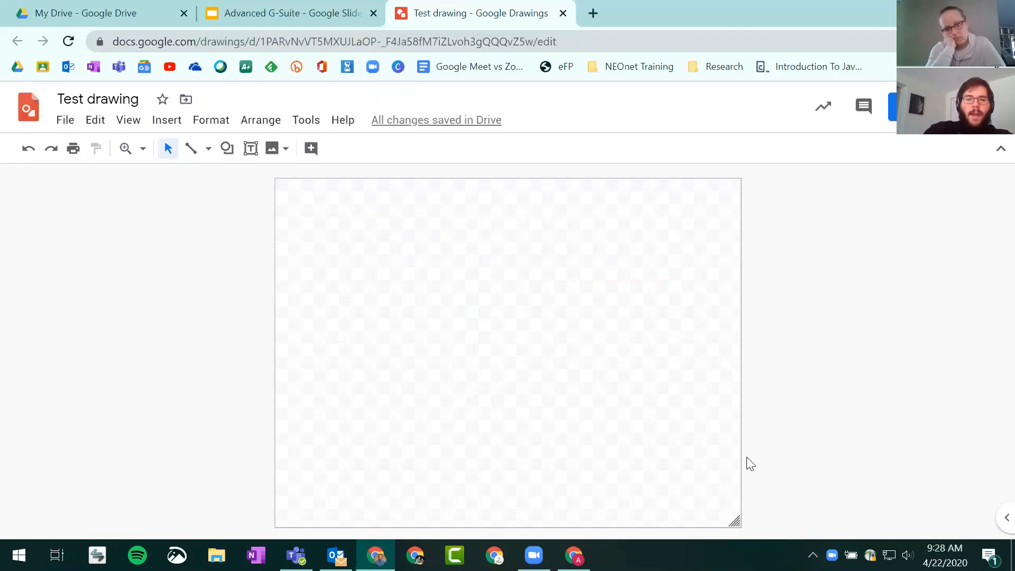
left_click_drag(751, 464, 945, 439)
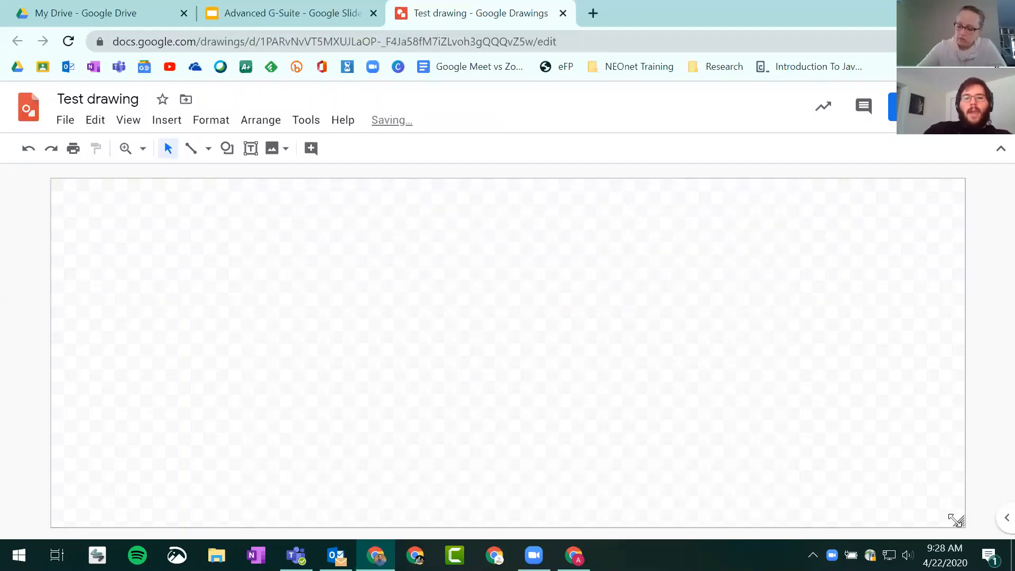
left_click_drag(959, 521, 961, 523)
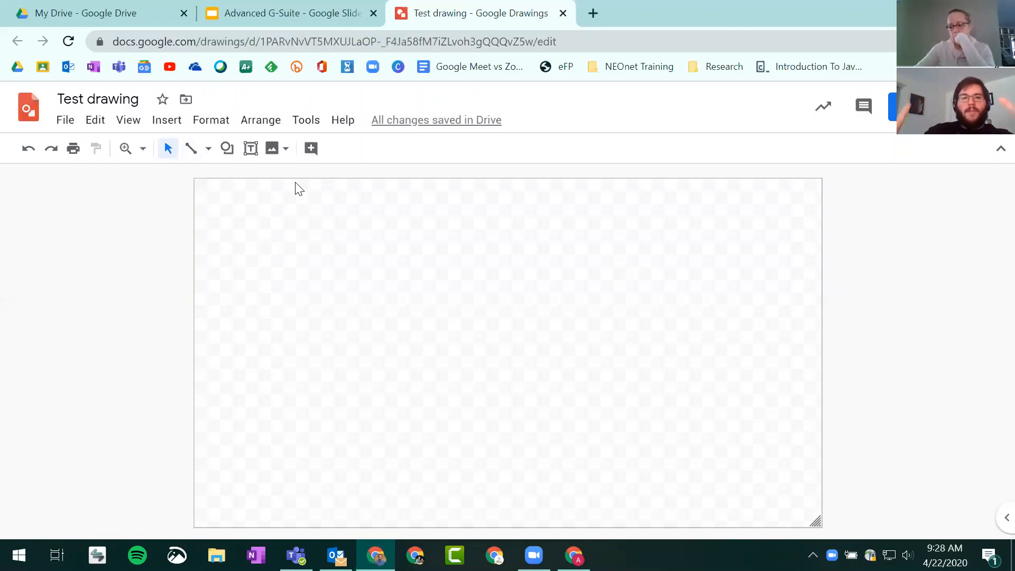
Open the Remote Learning Class in Google Classroom in a new tab, examine its header banner, and return to the drawing
left_click(593, 12)
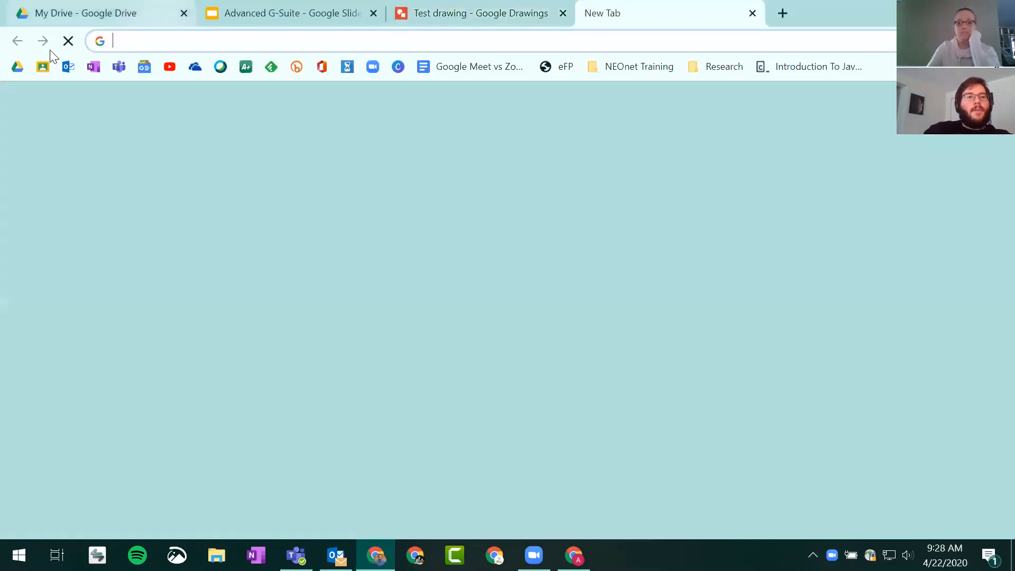
left_click(42, 66)
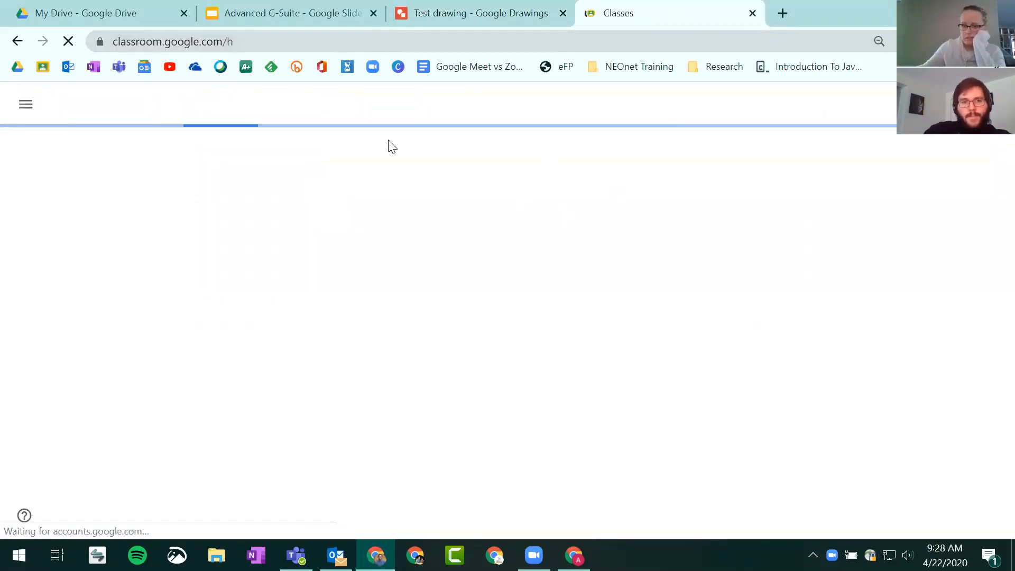
left_click(558, 177)
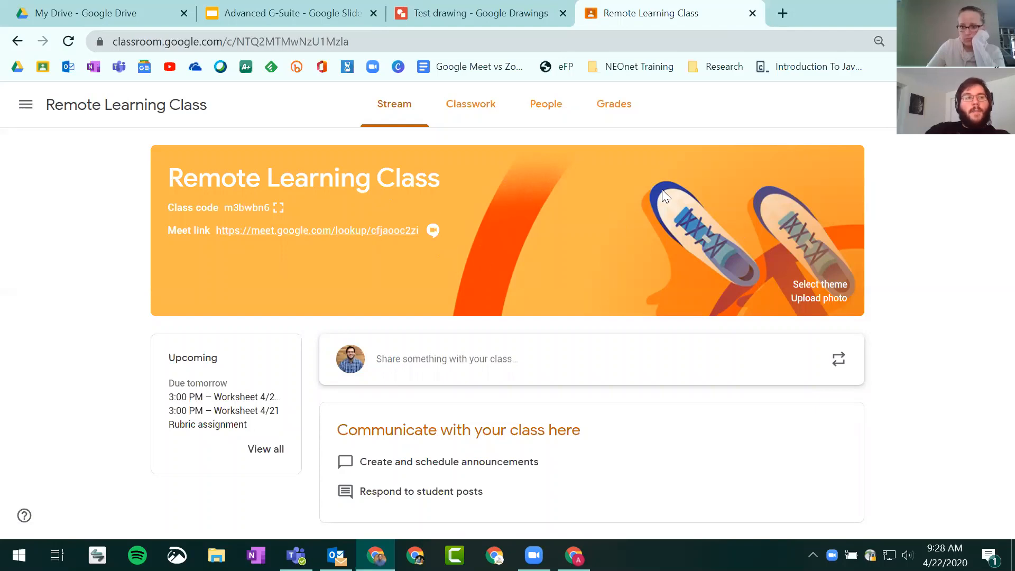
left_click(460, 20)
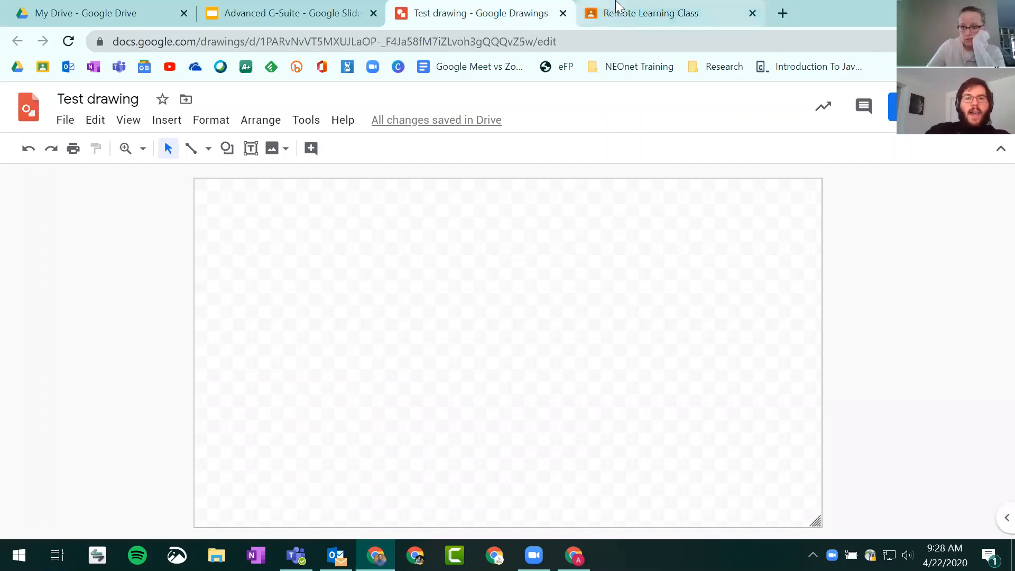
left_click(587, 9)
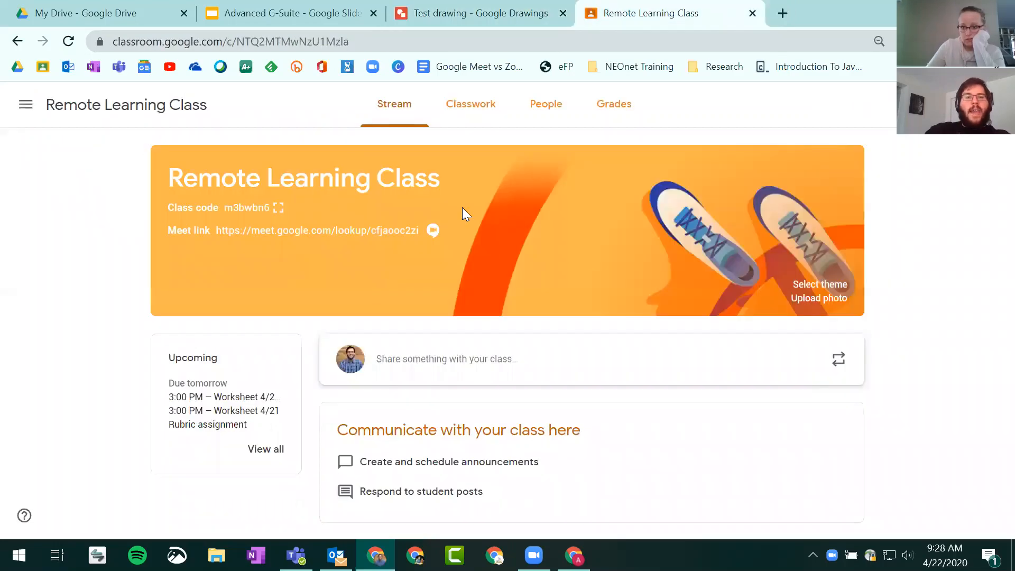
left_click(492, 14)
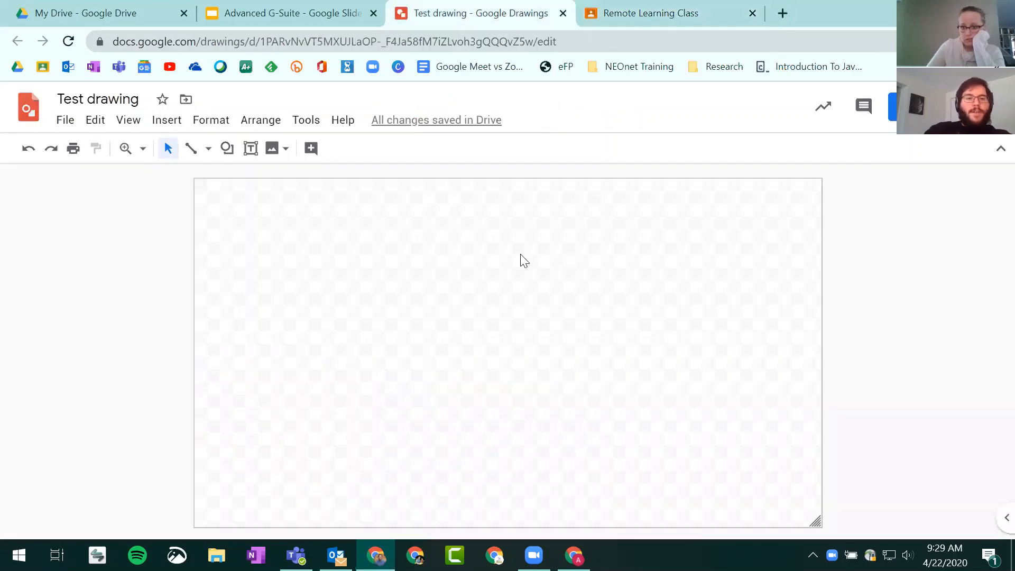
Set the drawing's custom page size to 1600 × 400 pixels and apply it
left_click(65, 122)
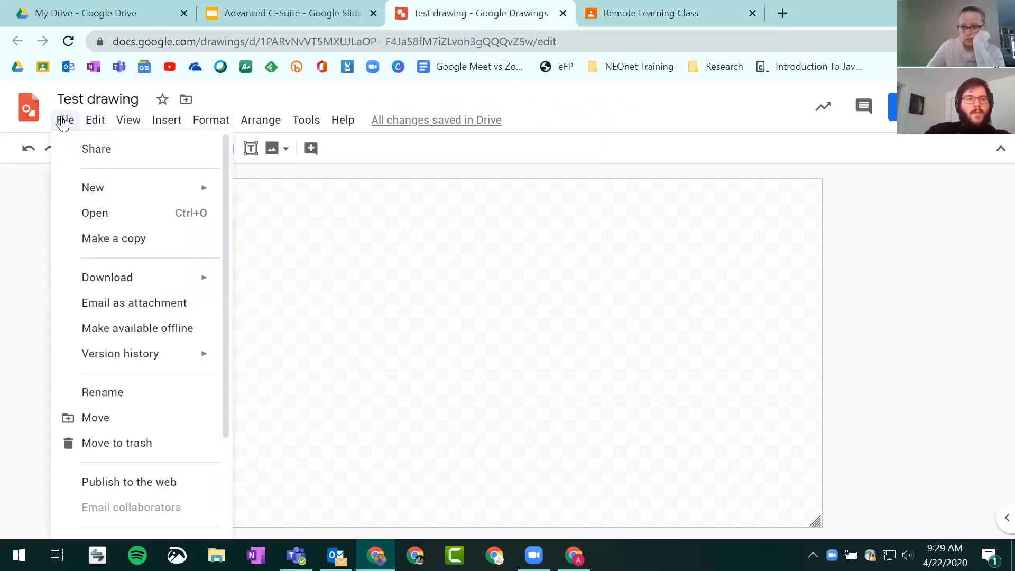
scroll(109, 331, "down", 2)
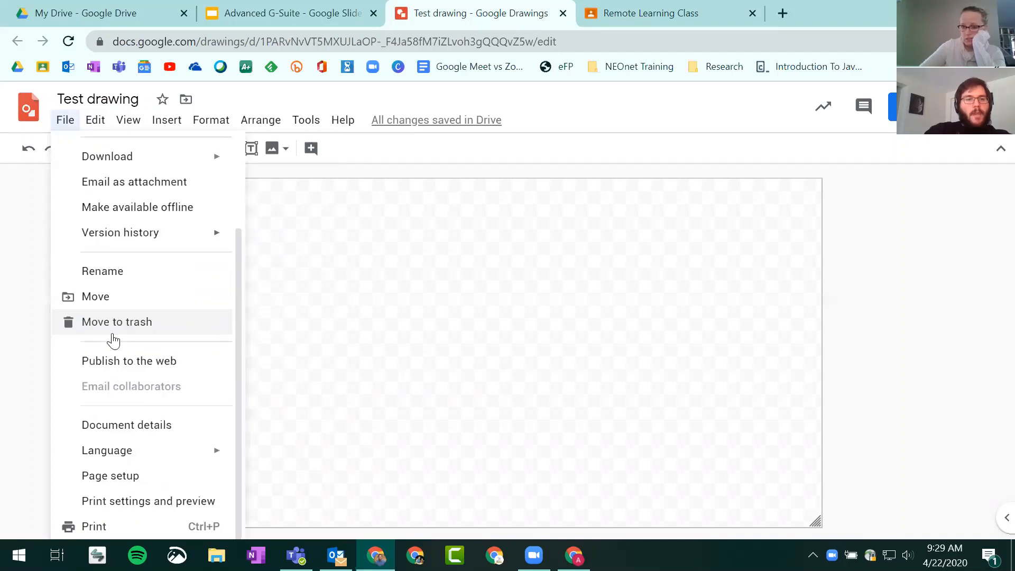
left_click(122, 481)
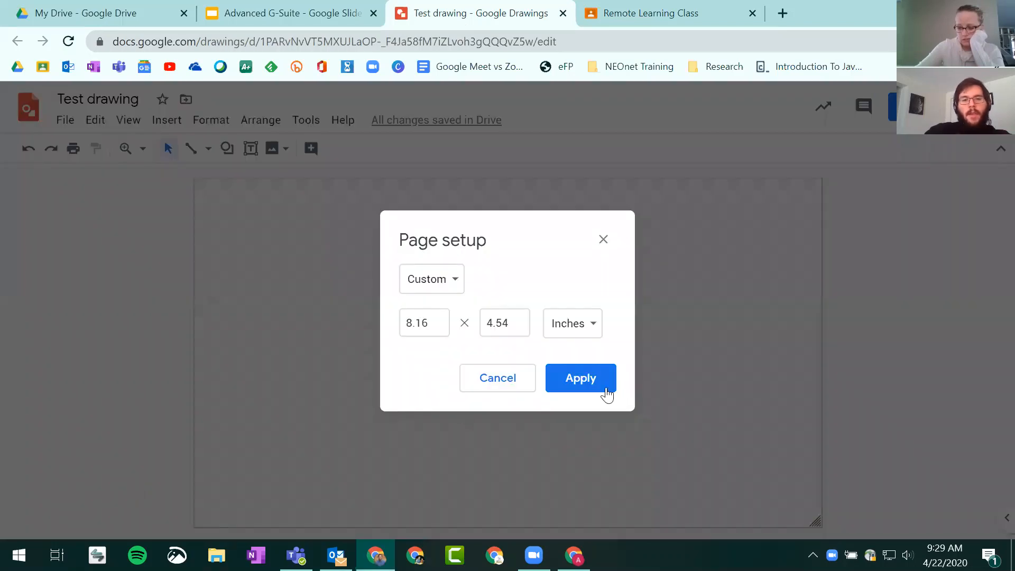
left_click(596, 332)
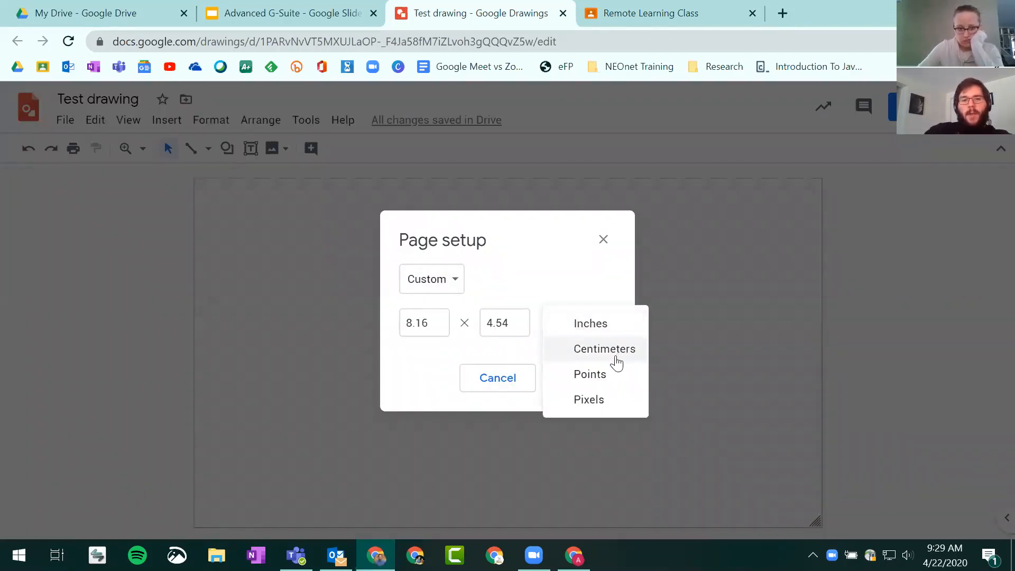
left_click(597, 401)
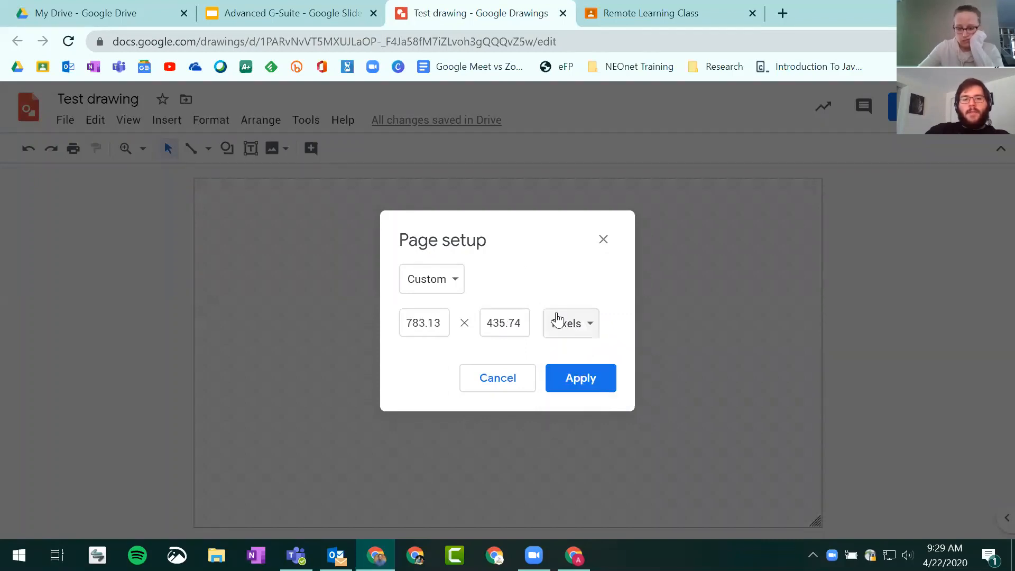
double_click(436, 324)
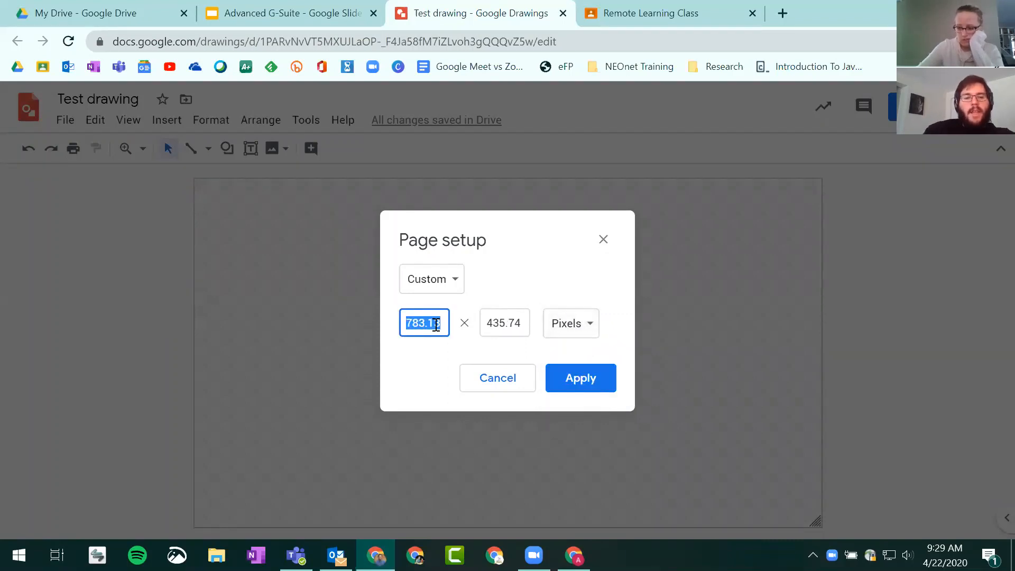
type("1600")
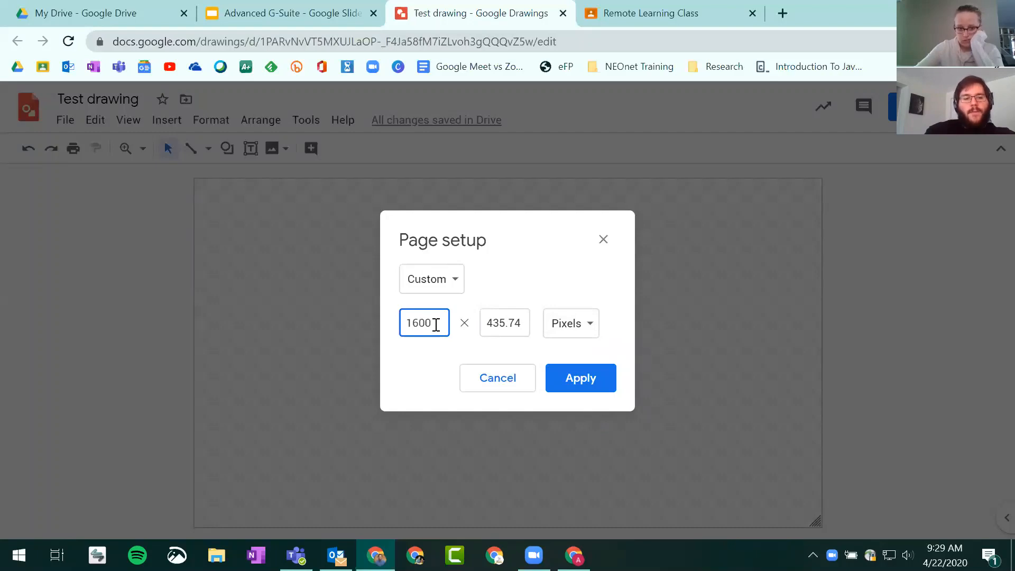
key("Tab")
type("400")
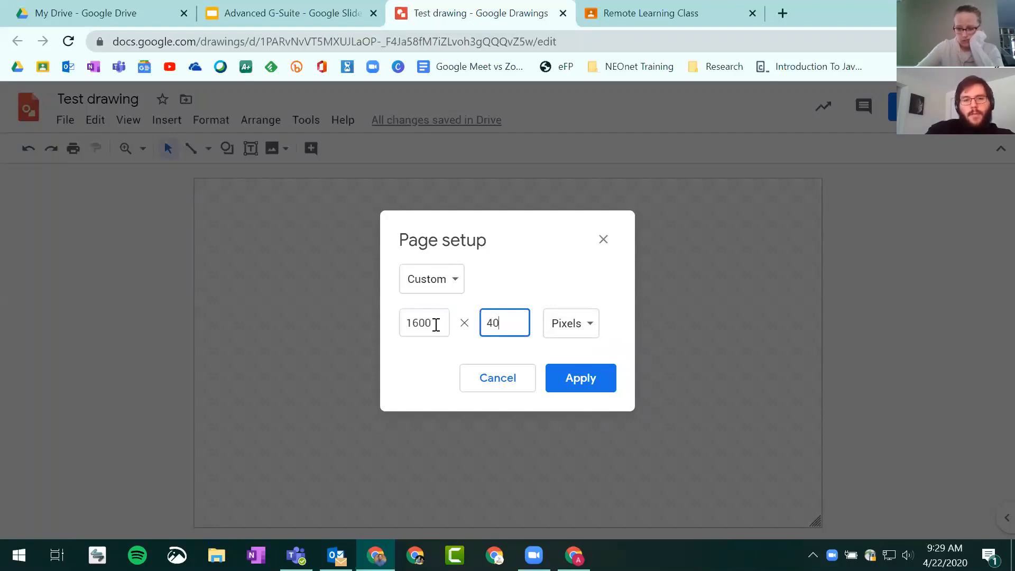
left_click(603, 379)
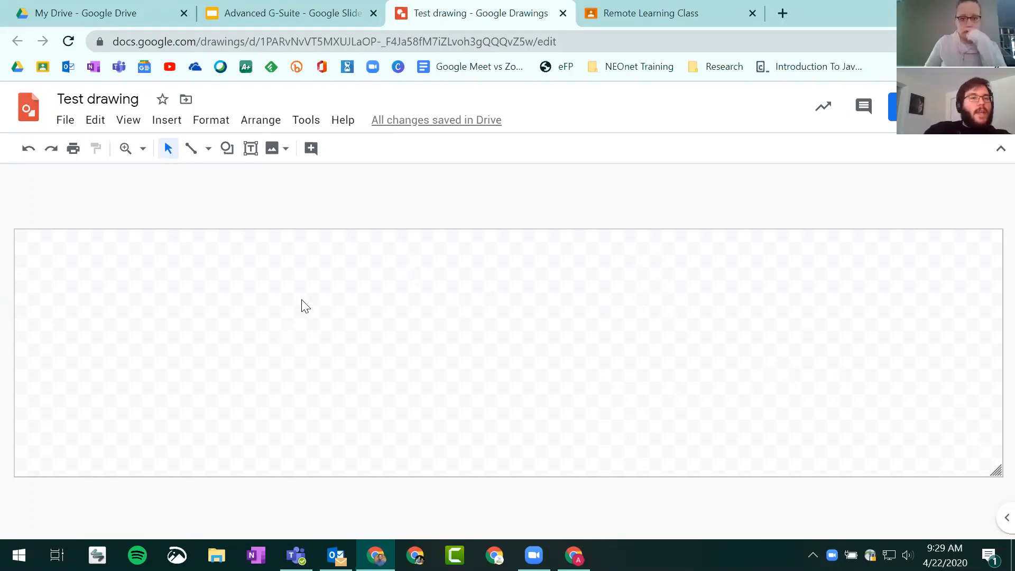
Fill the canvas background with a solid light green
right_click(272, 270)
right_click(220, 317)
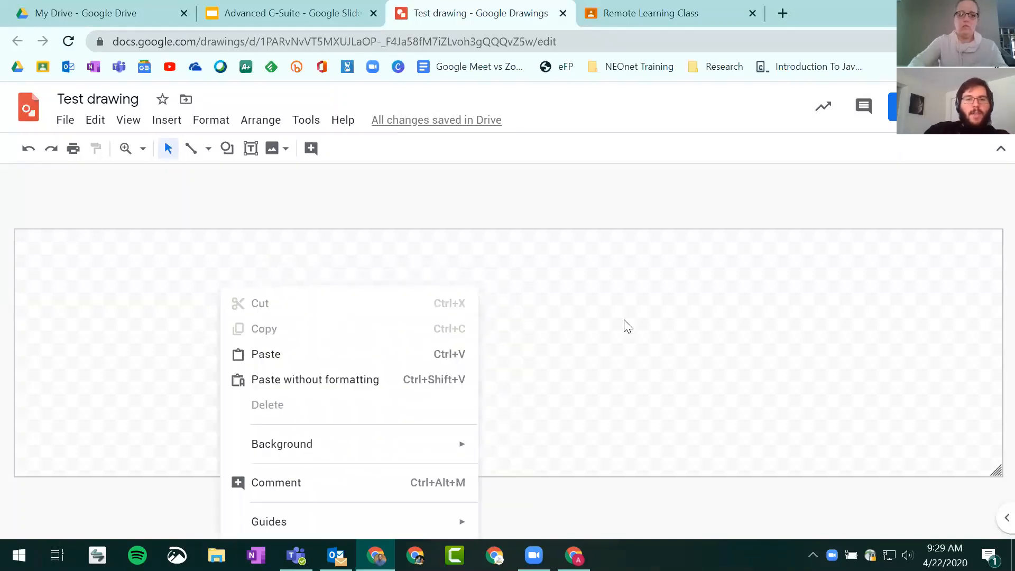
right_click(654, 320)
right_click(409, 301)
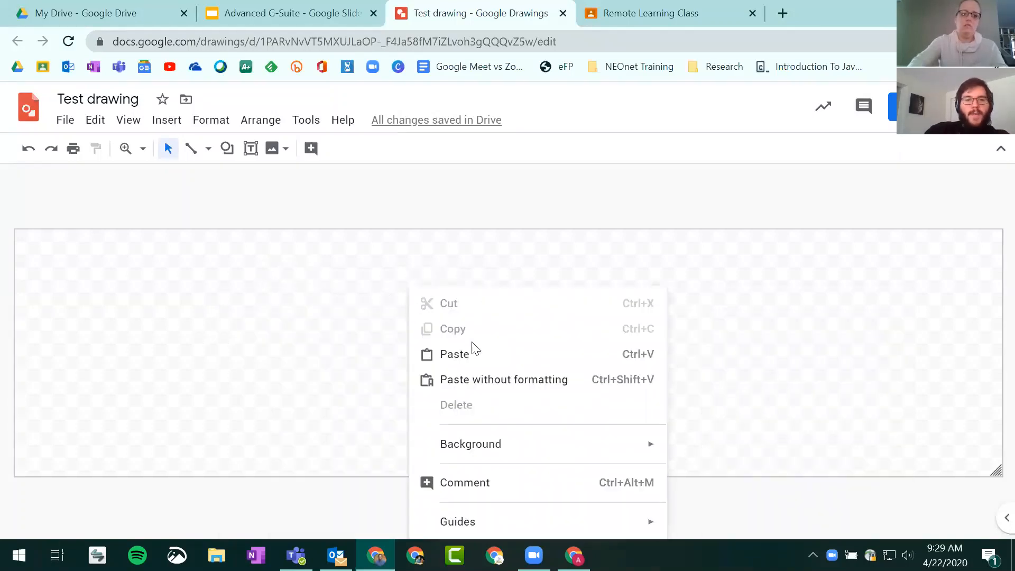
mouse_move(487, 445)
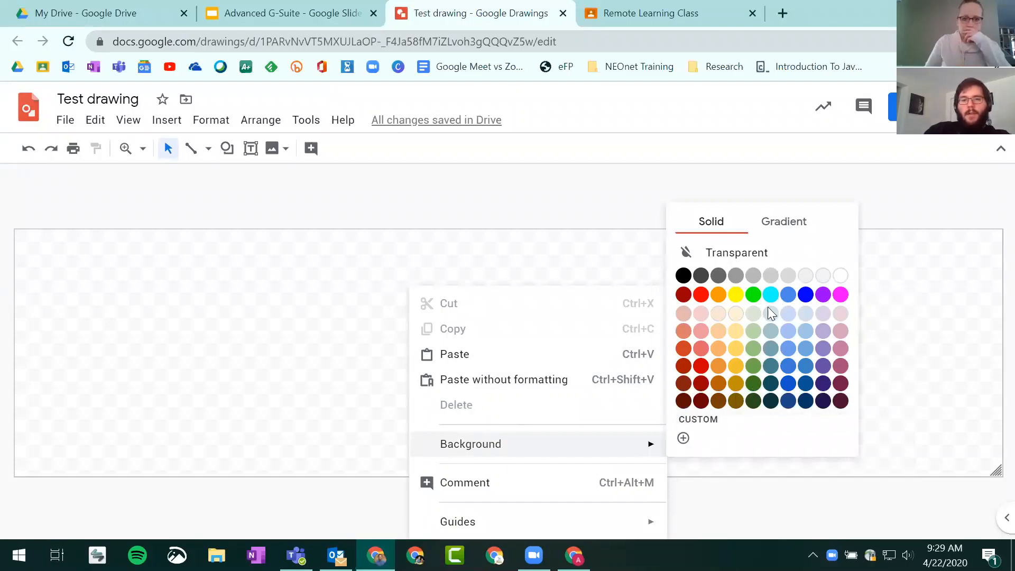
left_click(757, 333)
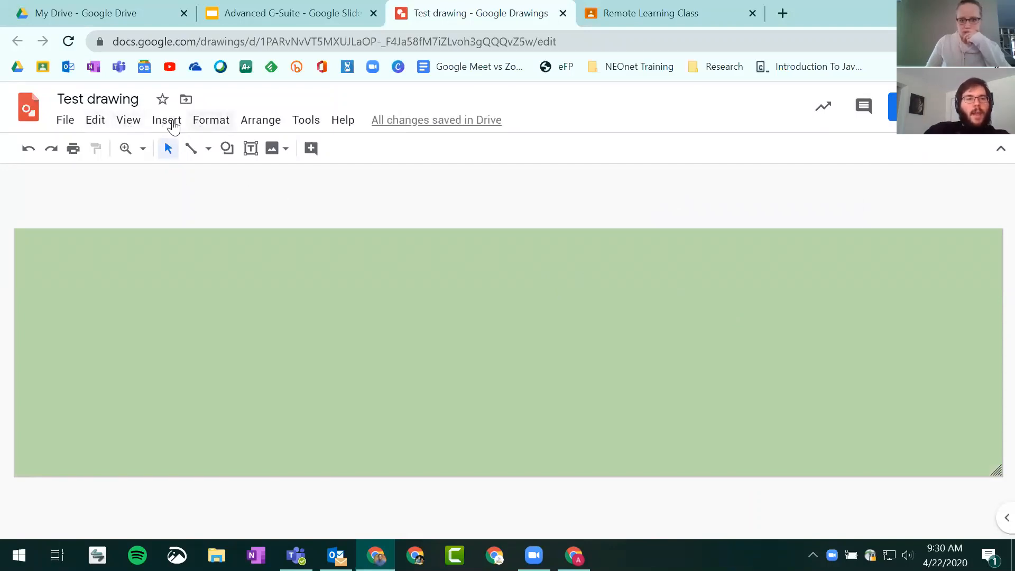
Add a large text box over the left part of the banner containing the teacher's name in possessive form followed by "Remote Learning Class"
left_click(251, 149)
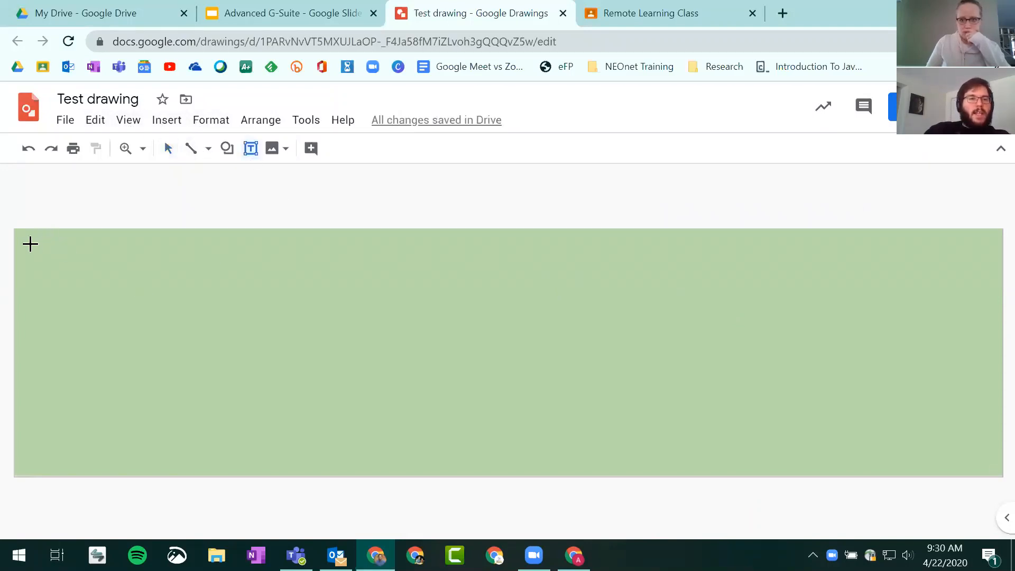
left_click_drag(28, 242, 419, 456)
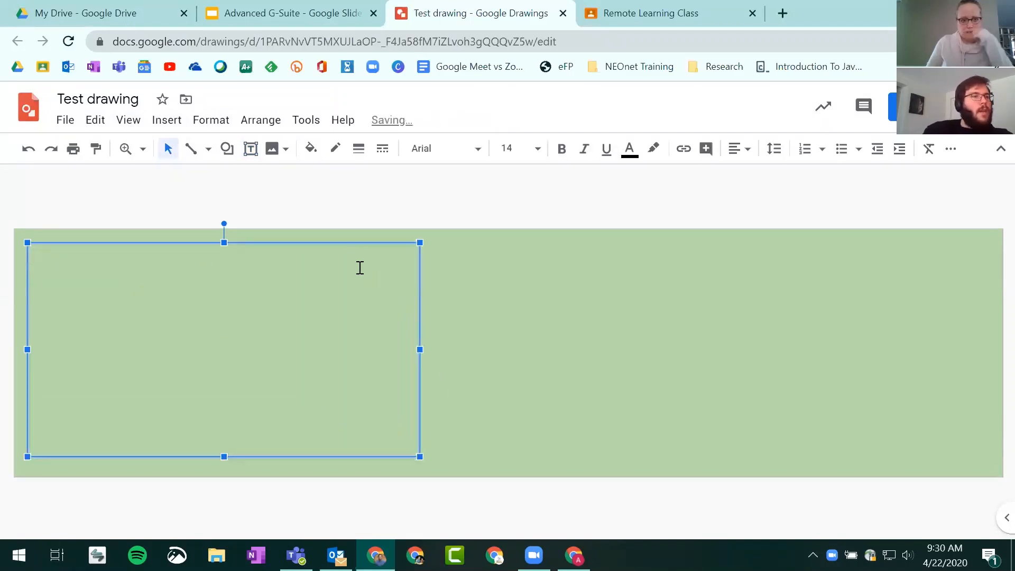
type("T")
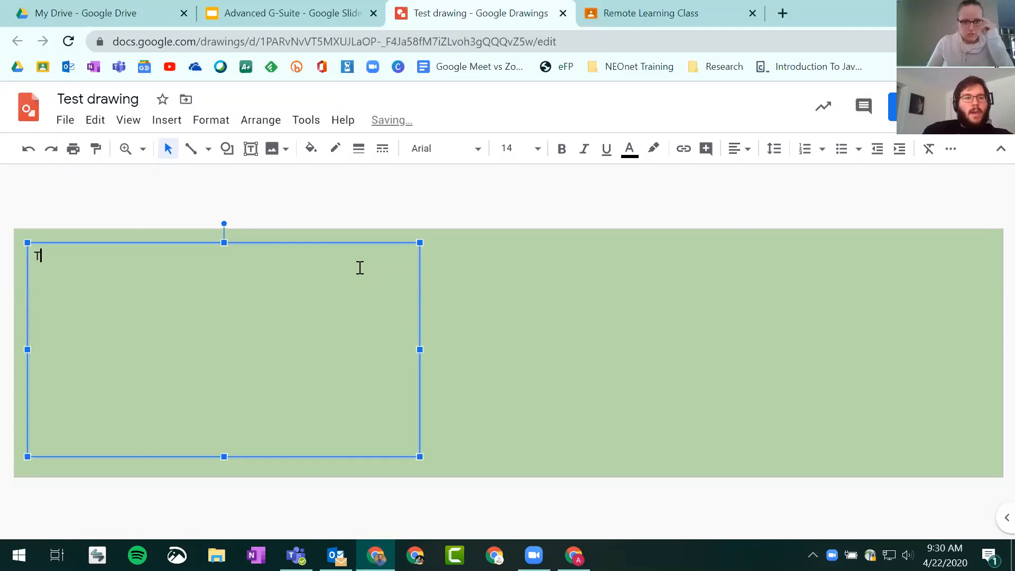
key("BackSpace")
type("Mr. Niessen's")
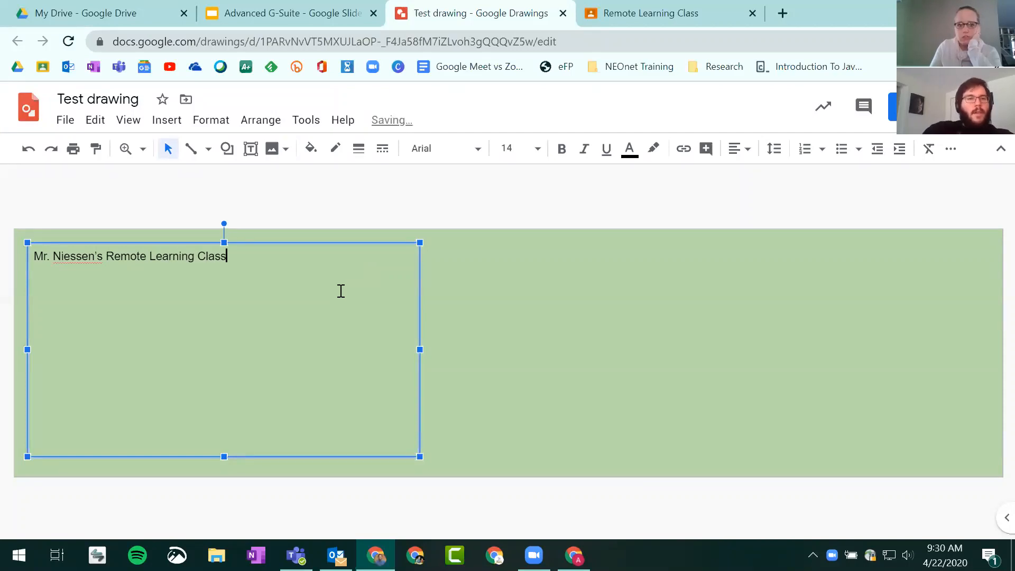
Change all of the banner title text to the Bangers font and enlarge it to size 51
key("ctrl+a")
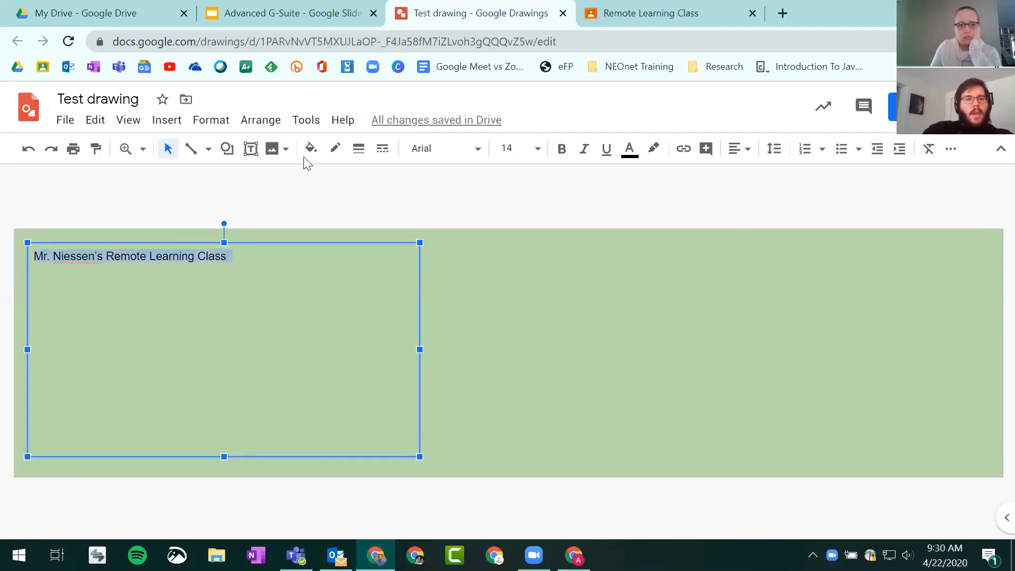
left_click(433, 149)
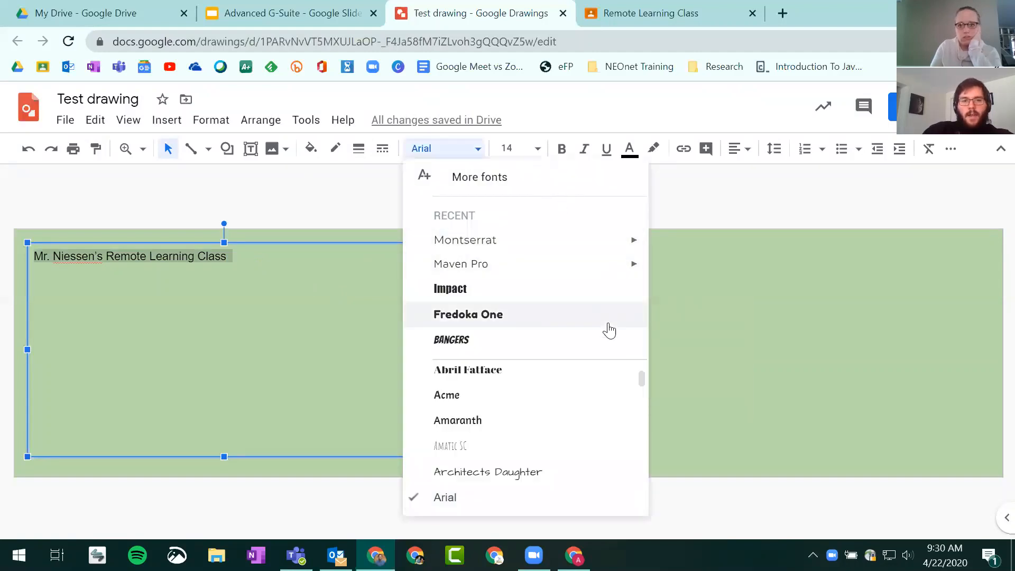
left_click(557, 345)
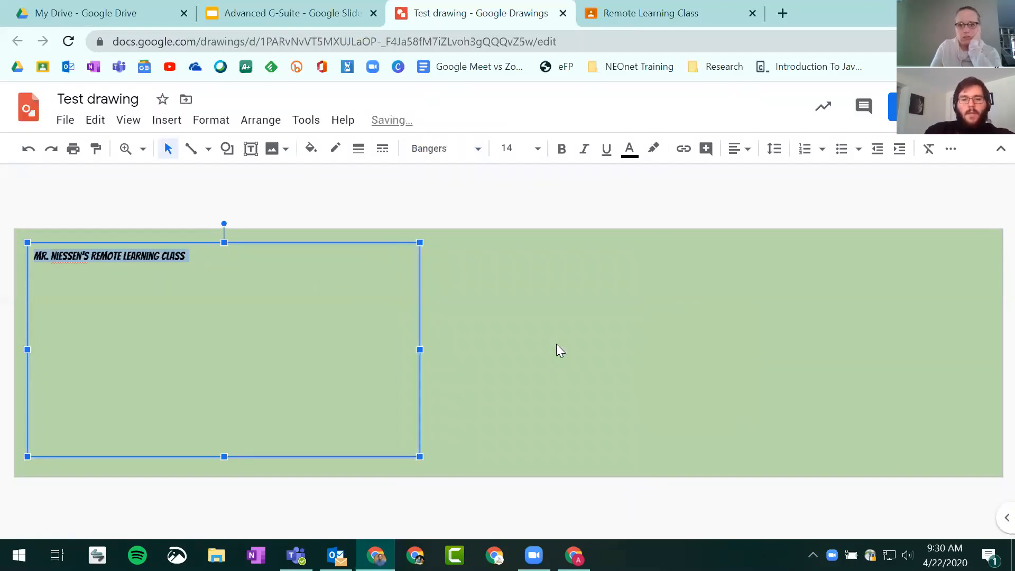
key("ctrl+shift+period")
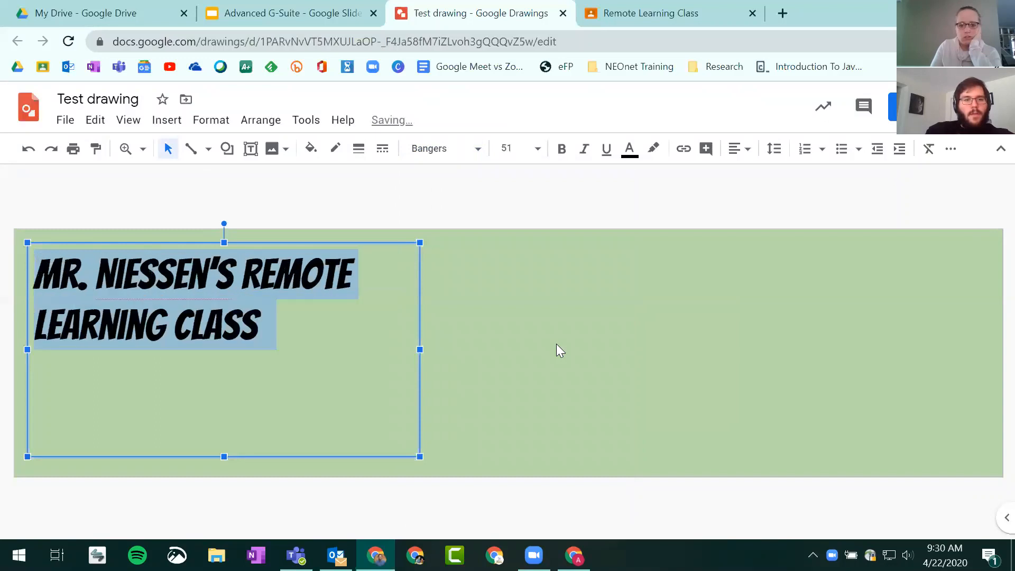
Enlarge all of the banner title text to font size 72
key("ctrl+shift+period")
key("ctrl+shift+period")
key("ctrl+shift+period")
key("ctrl+shift+period")
key("ctrl+shift+period")
key("ctrl+shift+period")
key("ctrl+shift+period")
key("ctrl+shift+period")
key("ctrl+shift+period")
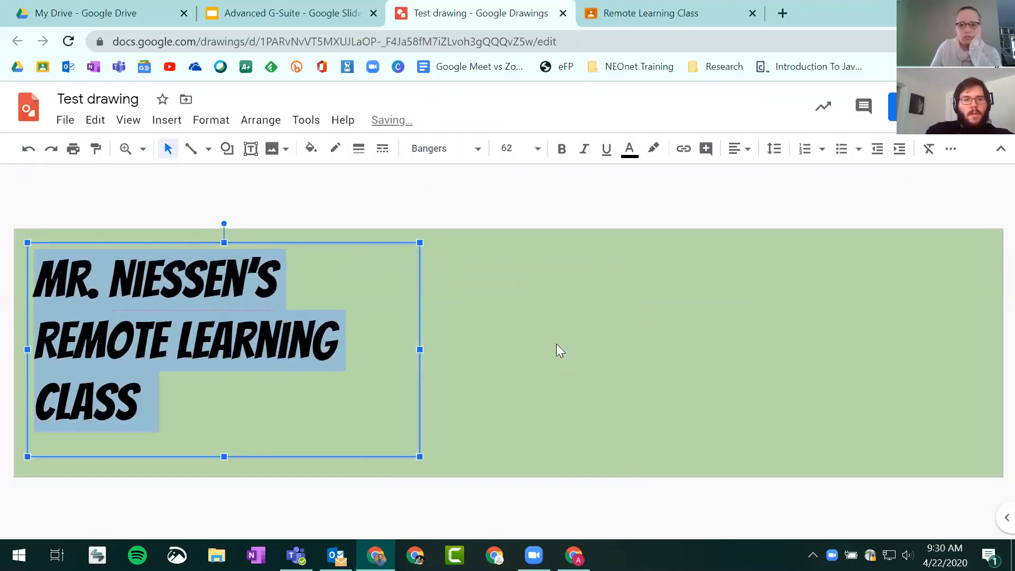
key("ctrl+shift+period")
key("ctrl+shift+period")
key("ctrl+shift+period")
key("ctrl+shift+period")
key("ctrl+shift+period")
key("ctrl+shift+period")
key("ctrl+shift+period")
key("ctrl+shift+period")
key("ctrl+shift+period")
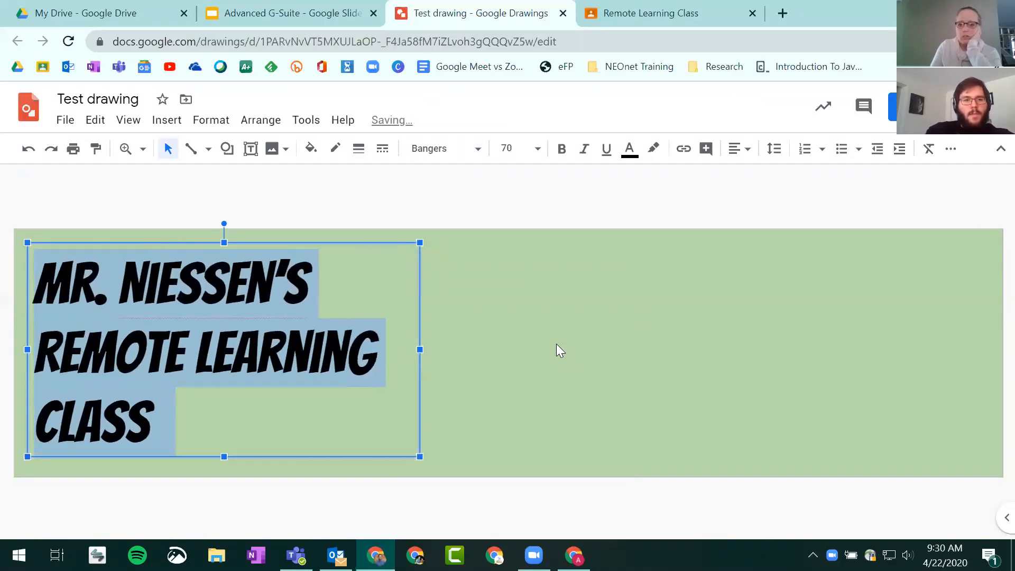
left_click(516, 236)
Change the colour of the entire banner title text to white
triple_click(256, 352)
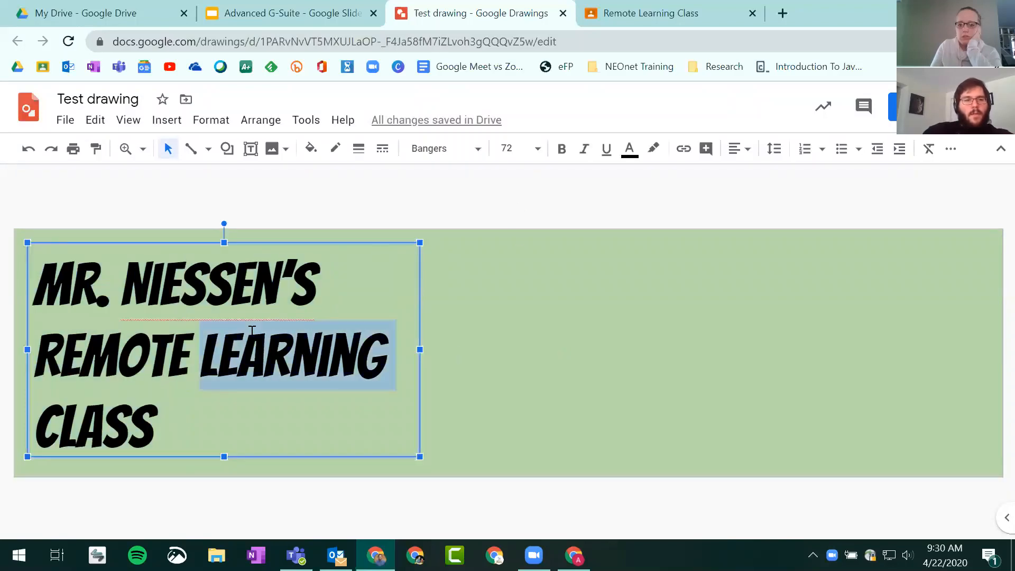
left_click(629, 149)
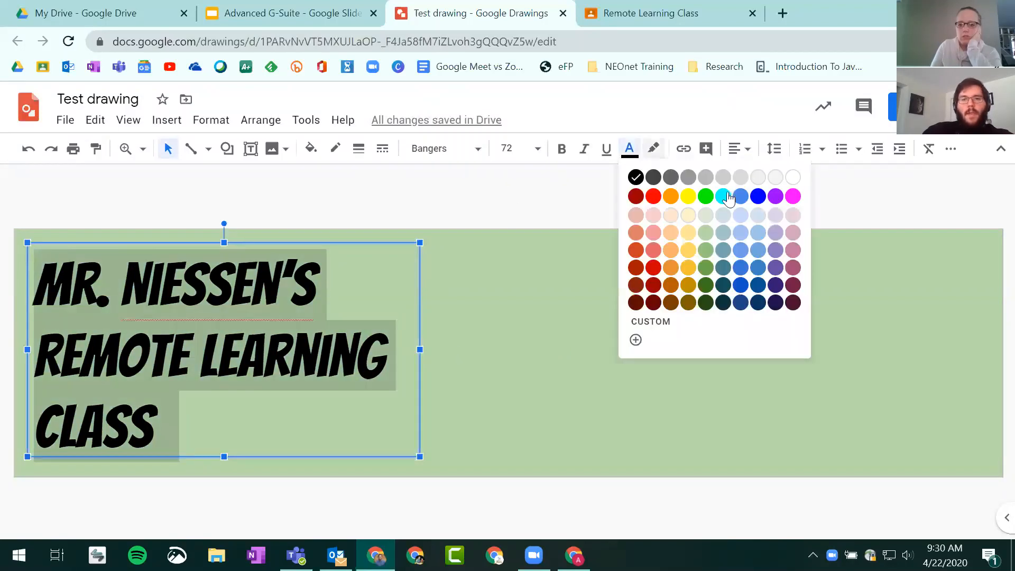
left_click(792, 175)
left_click(717, 347)
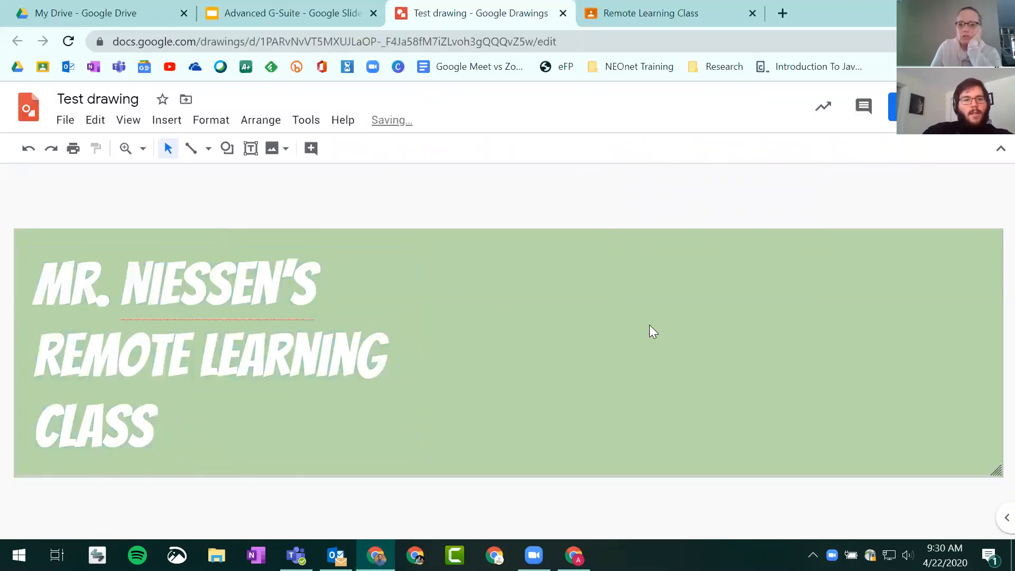
Select all of the white title text and open its format options
left_click(194, 332)
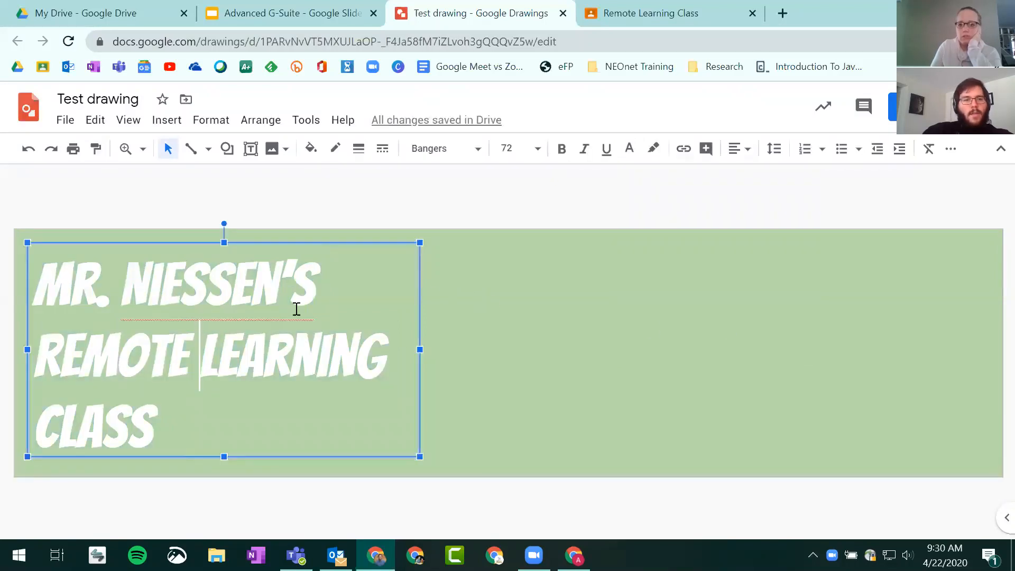
left_click(499, 321)
left_click(177, 310)
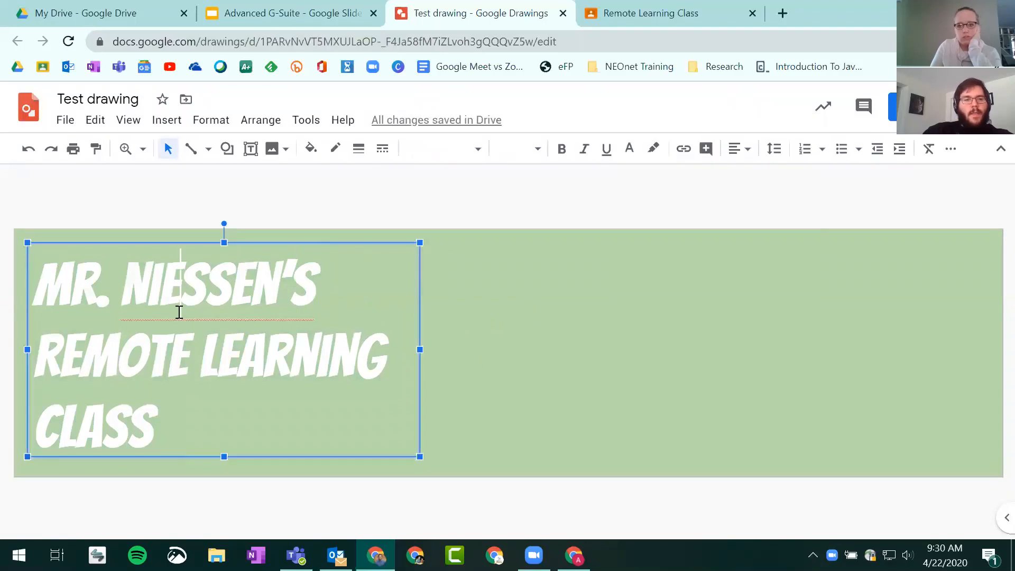
key("ctrl+a")
left_click(957, 152)
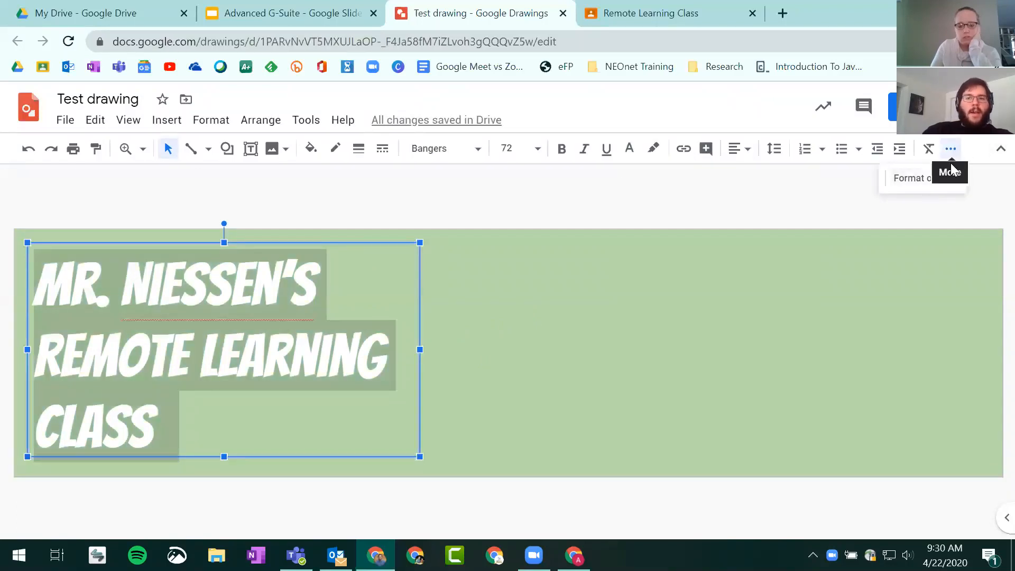
Add a drop shadow to the title text, lowering its transparency and angle and slightly increasing its distance
left_click(919, 183)
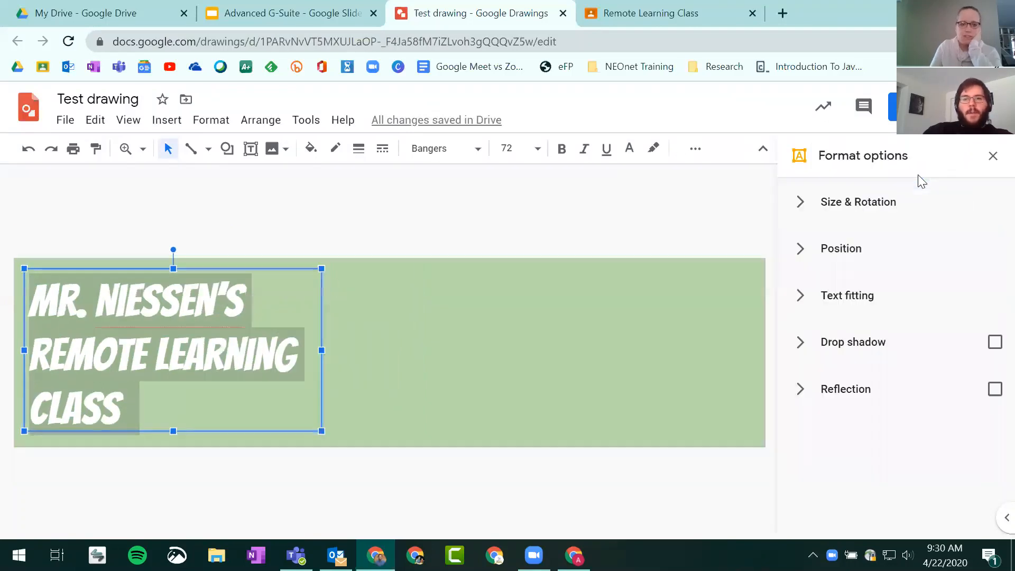
left_click(995, 344)
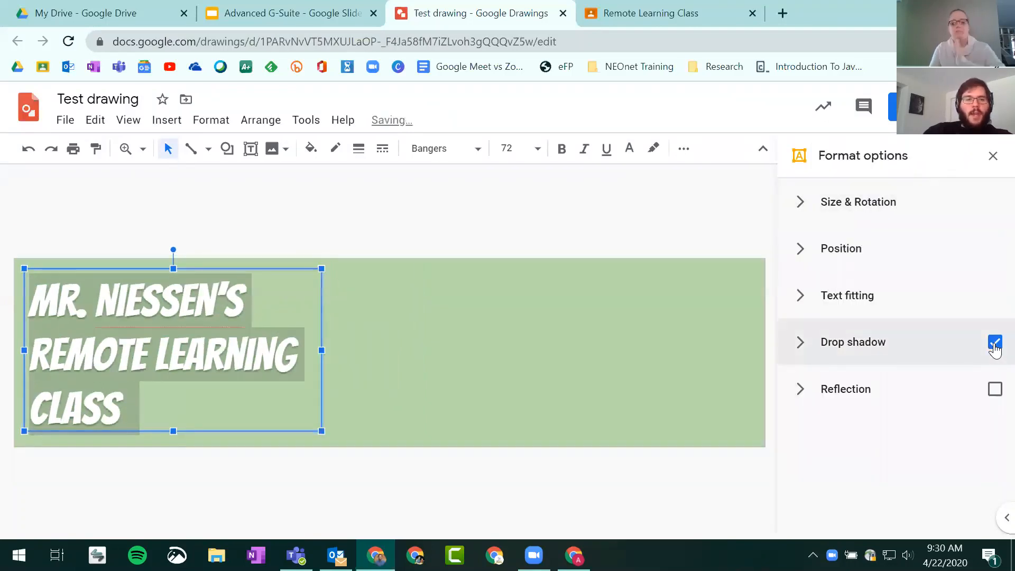
left_click(811, 344)
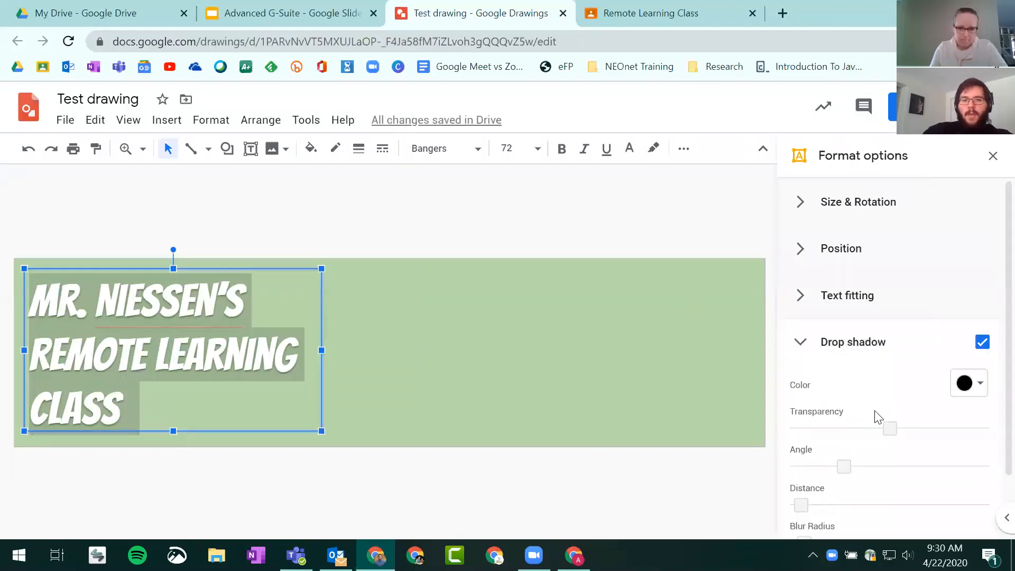
left_click_drag(890, 426, 817, 392)
scroll(849, 402, "down", 1)
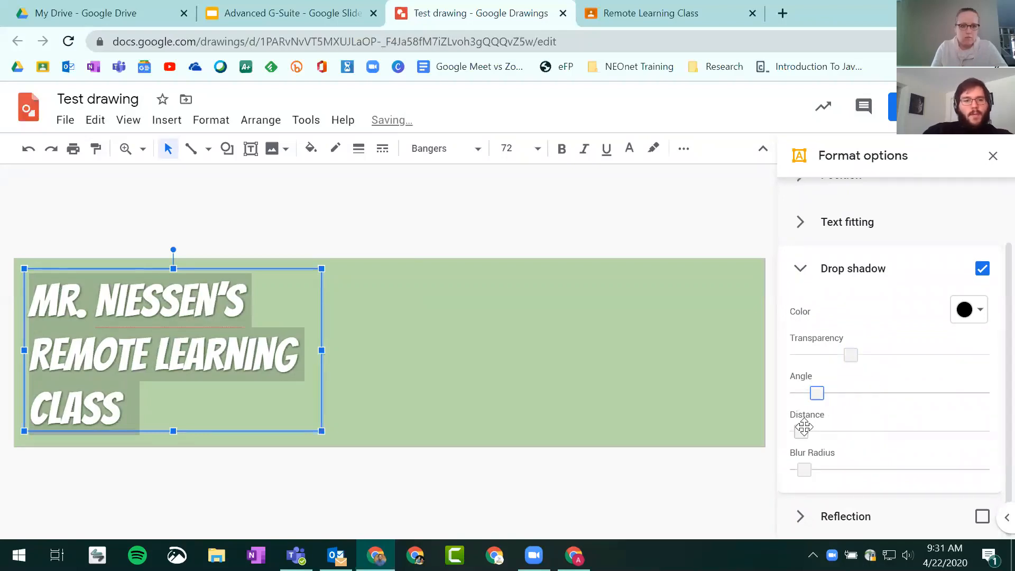
left_click_drag(803, 431, 812, 429)
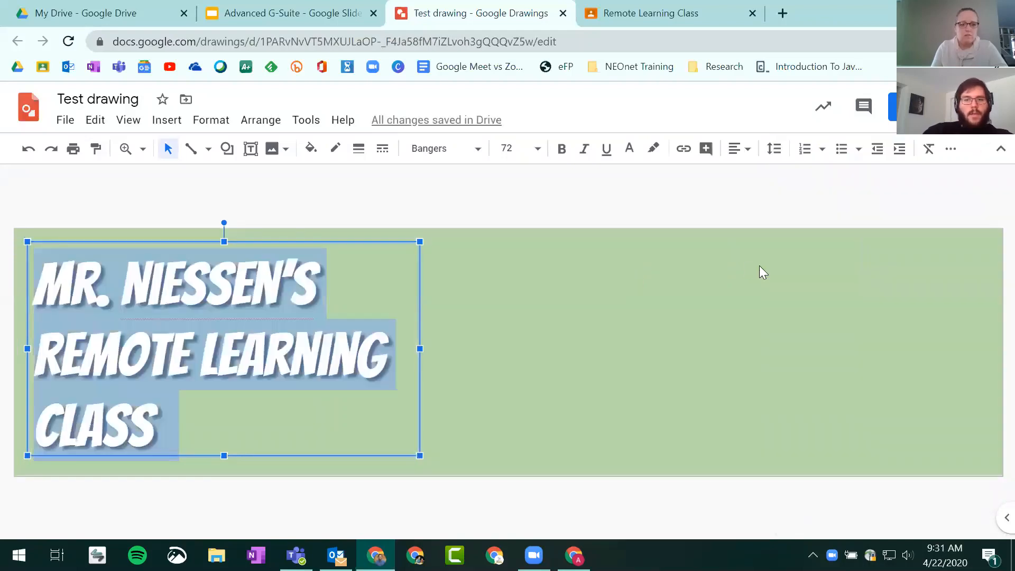
left_click(730, 275)
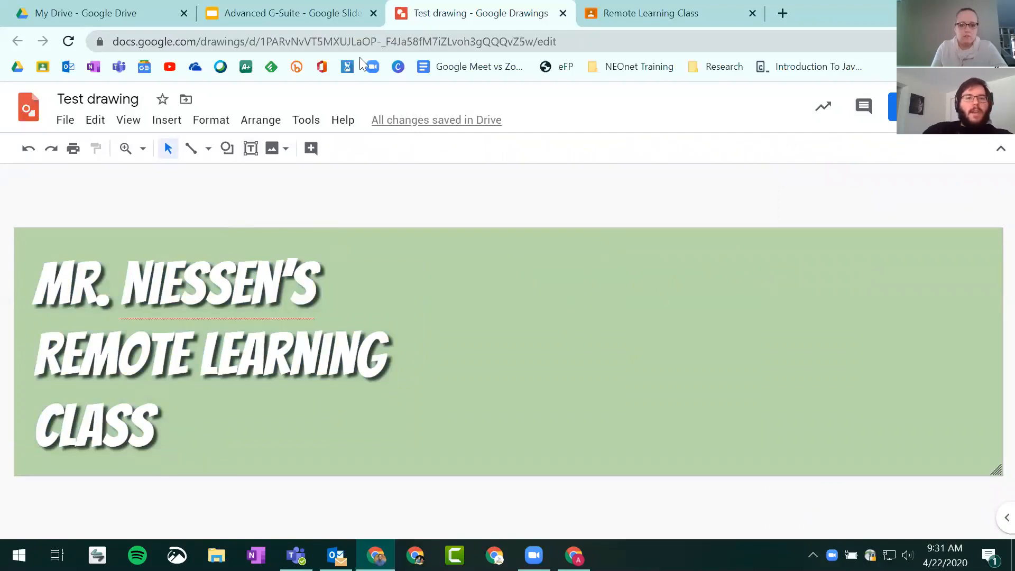
Search web images for "school" and insert the cartoon school building with the orange roof
left_click(168, 121)
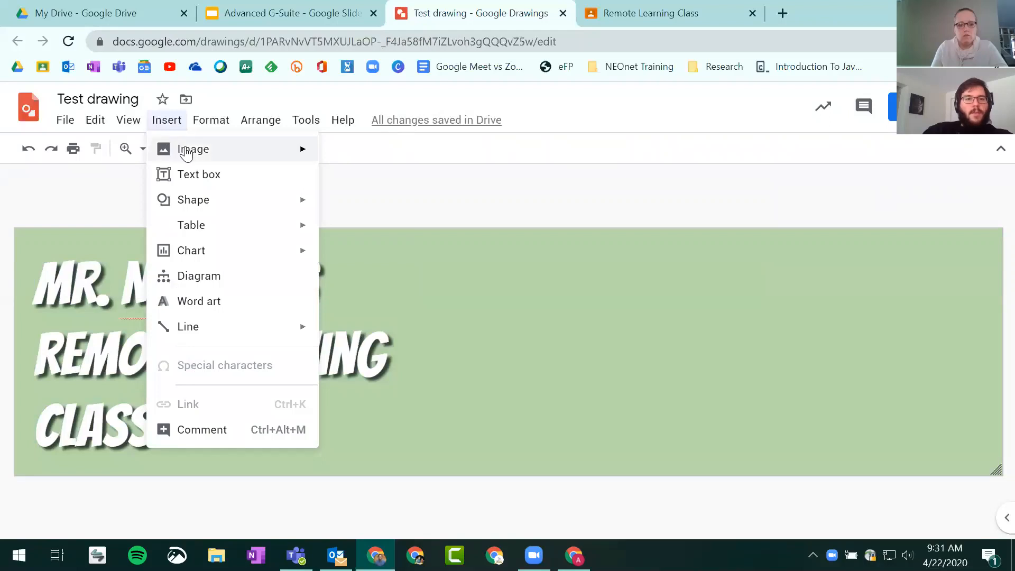
mouse_move(179, 149)
left_click(356, 179)
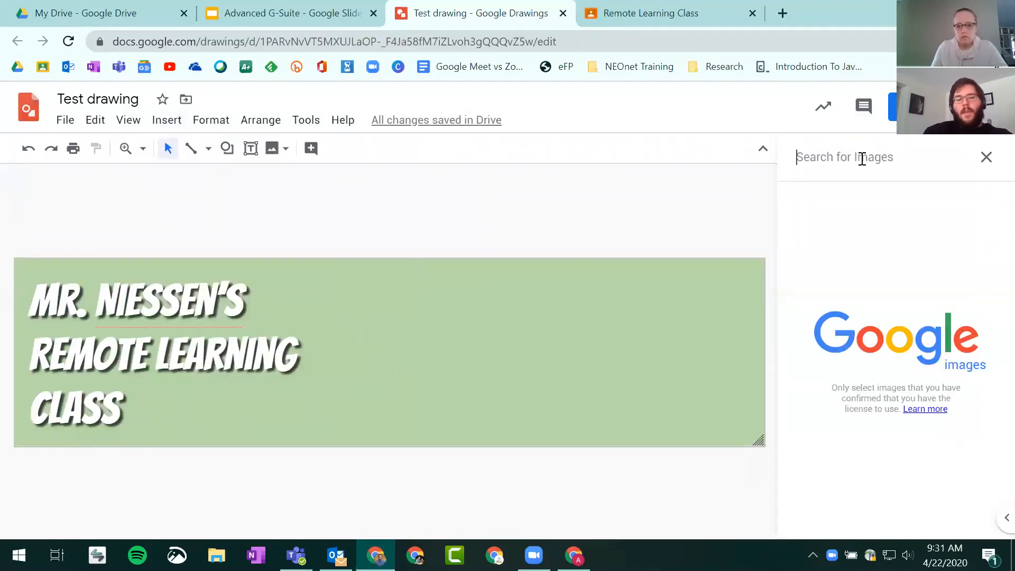
type("school")
key("Return")
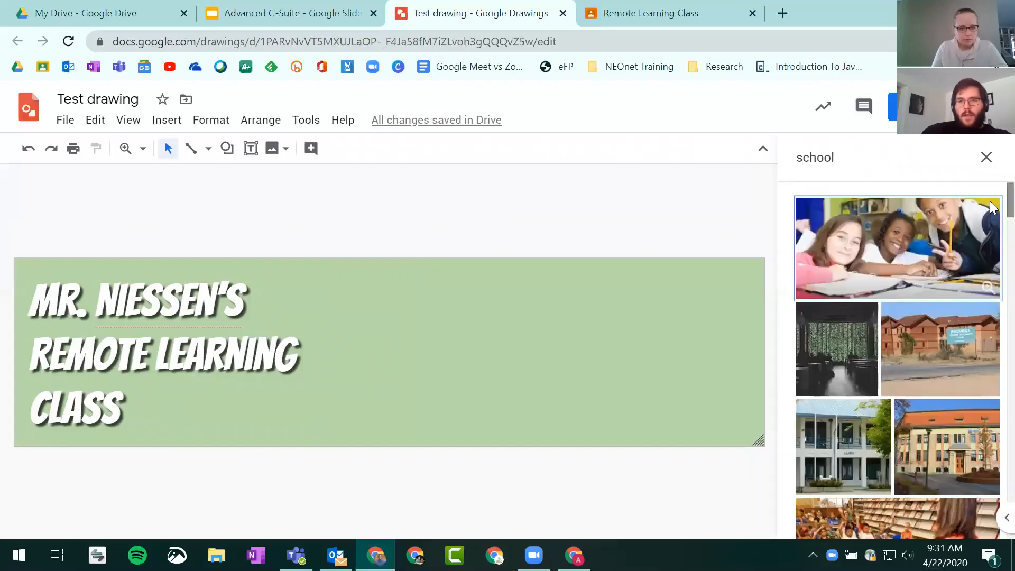
scroll(983, 241, "down", 5)
scroll(993, 238, "down", 10)
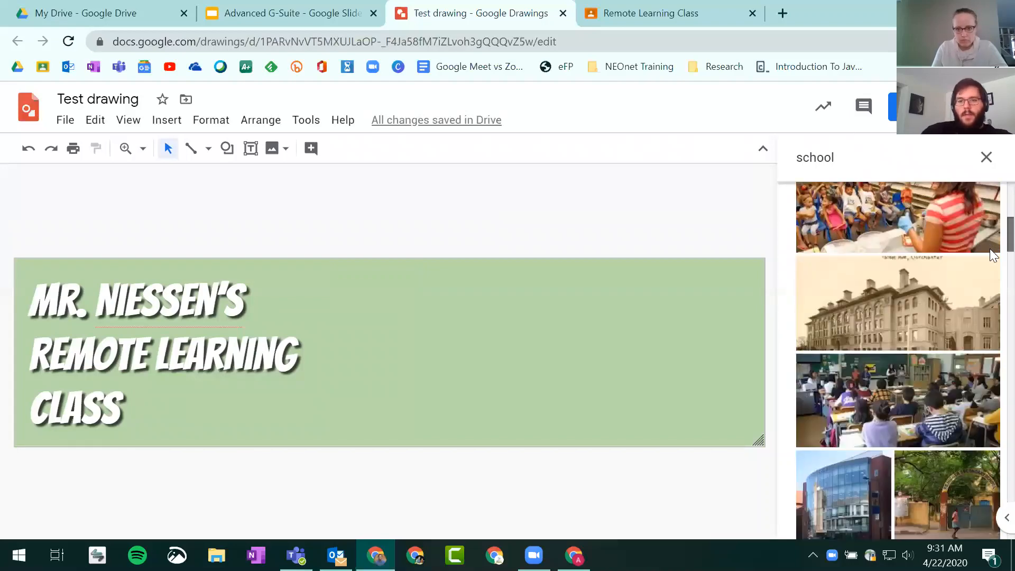
scroll(989, 292, "down", 3)
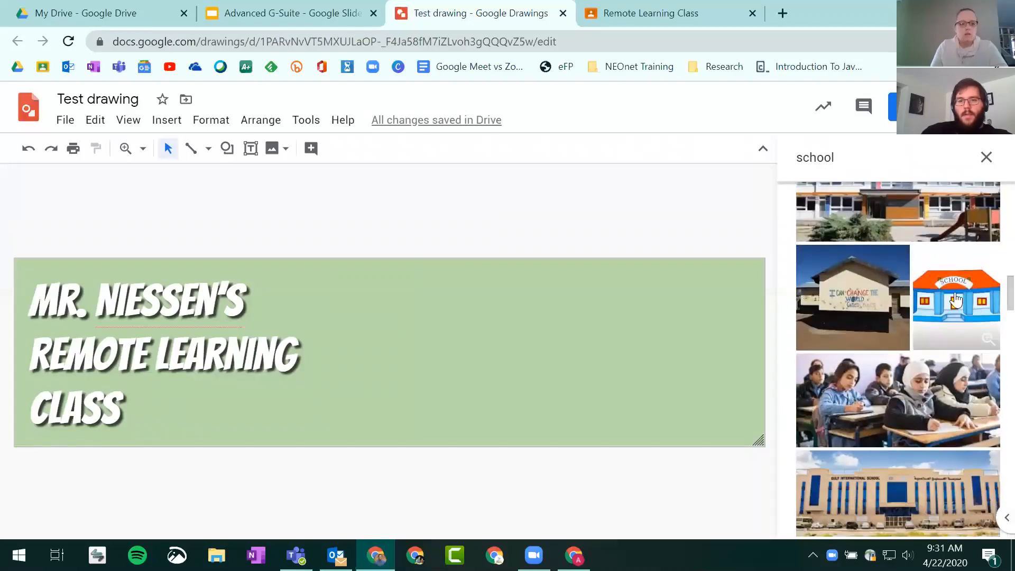
left_click(944, 272)
left_click(959, 536)
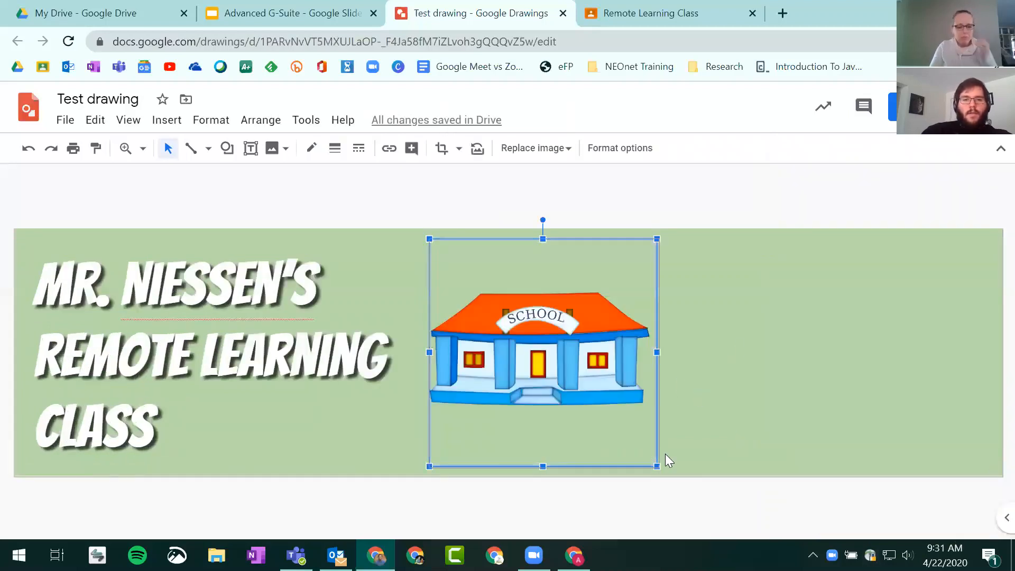
Enlarge the school picture and place it at the right end of the banner
left_click_drag(657, 466, 758, 567)
left_click_drag(669, 387, 836, 343)
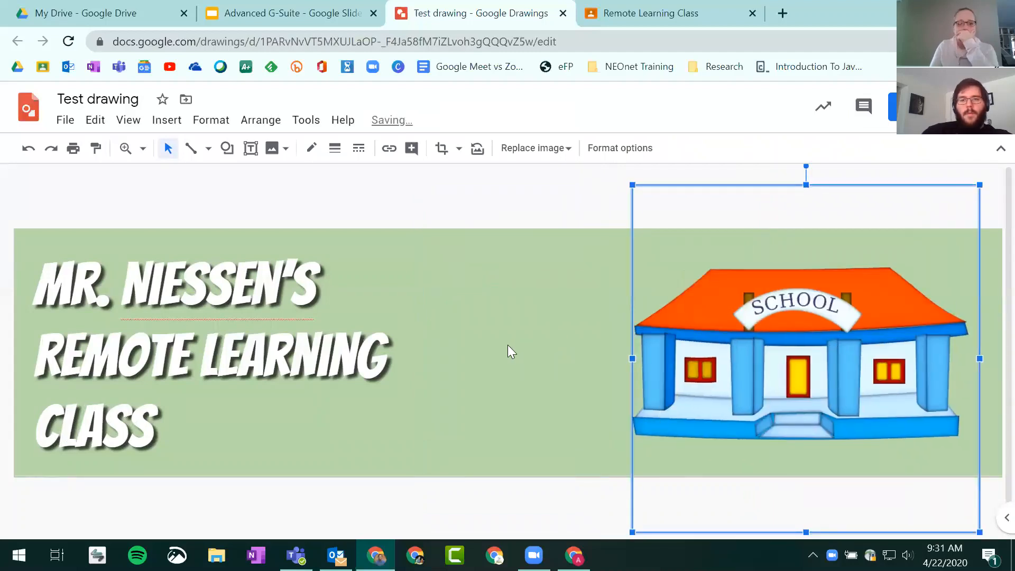
left_click(518, 214)
Search web images for "computer" to find a second picture for the banner
left_click(173, 125)
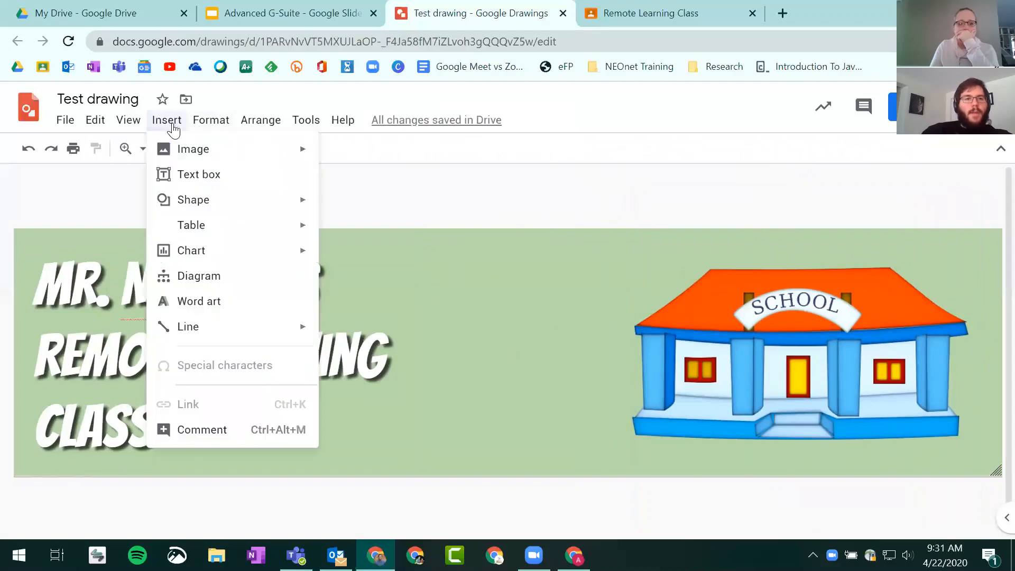
mouse_move(212, 149)
left_click(402, 179)
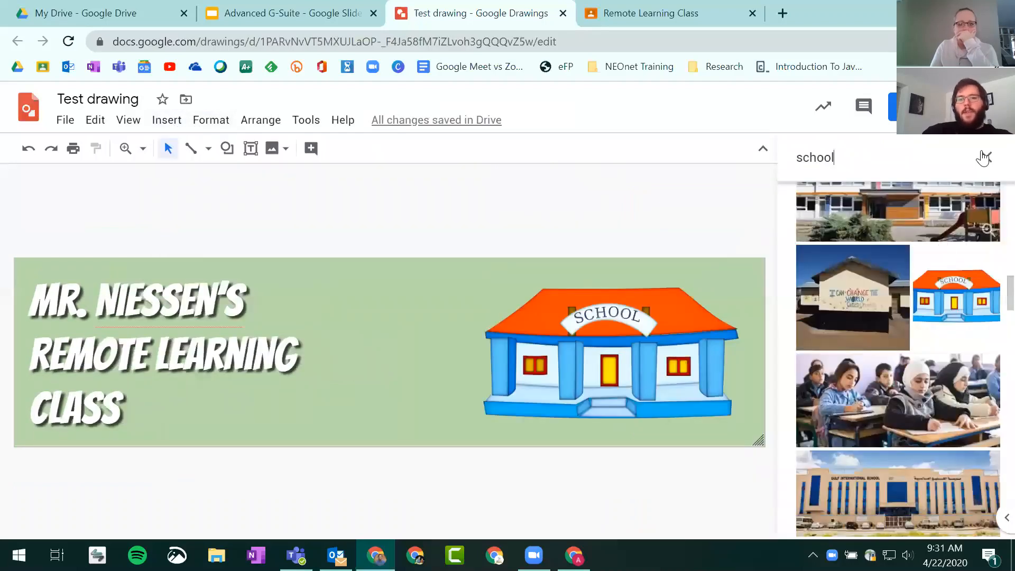
left_click(918, 159)
double_click(920, 161)
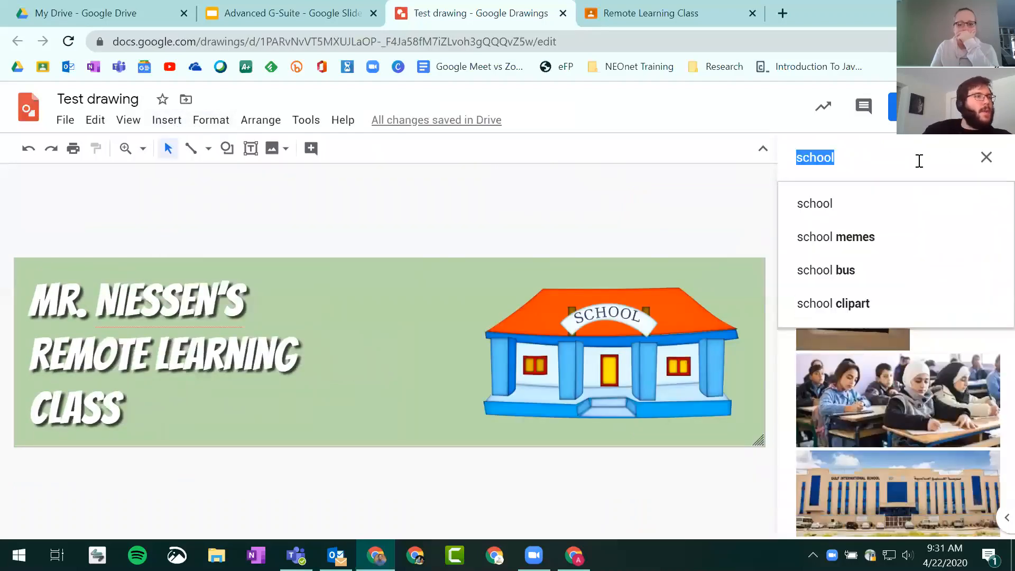
type("computer")
key("Return")
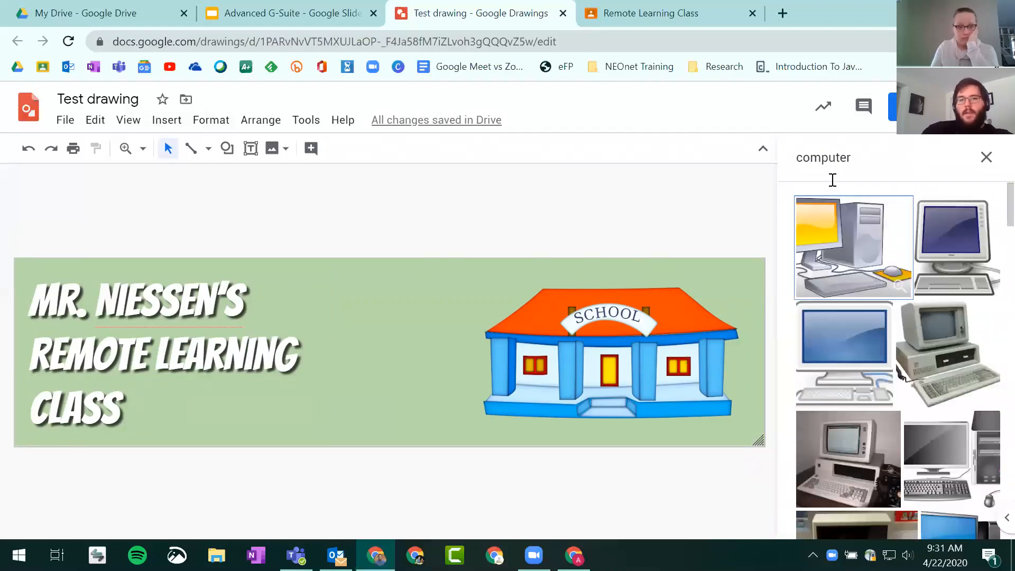
Insert the dark blue outline drawing of a desktop computer with keyboard from the image results
scroll(926, 343, "down", 3)
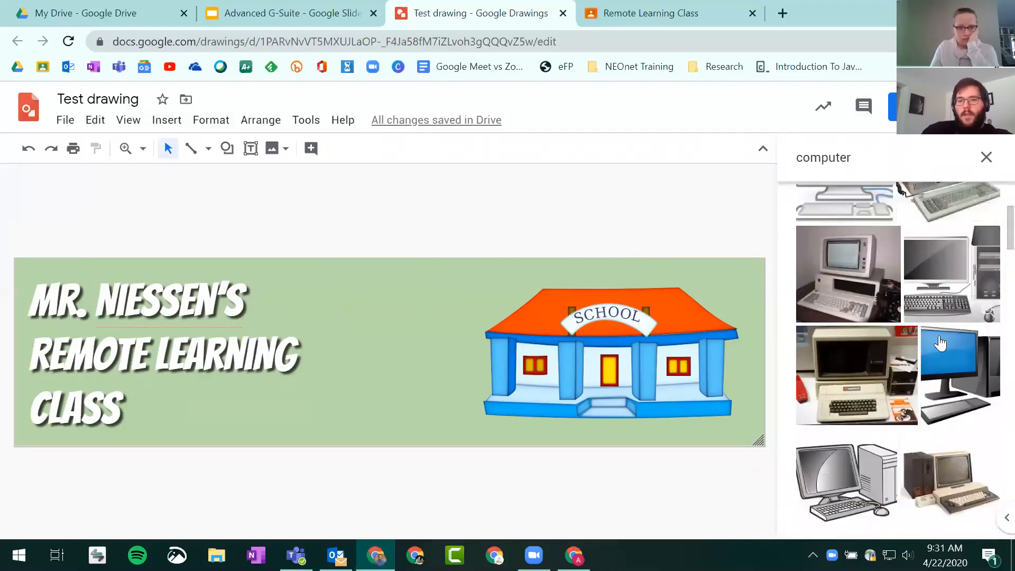
scroll(937, 363, "down", 5)
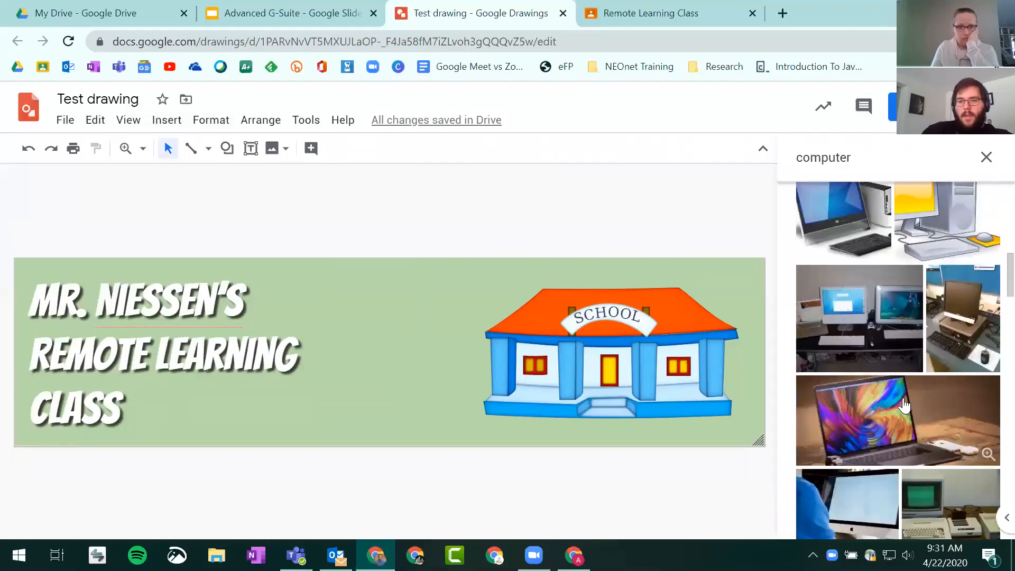
scroll(904, 405, "down", 3)
scroll(908, 370, "down", 3)
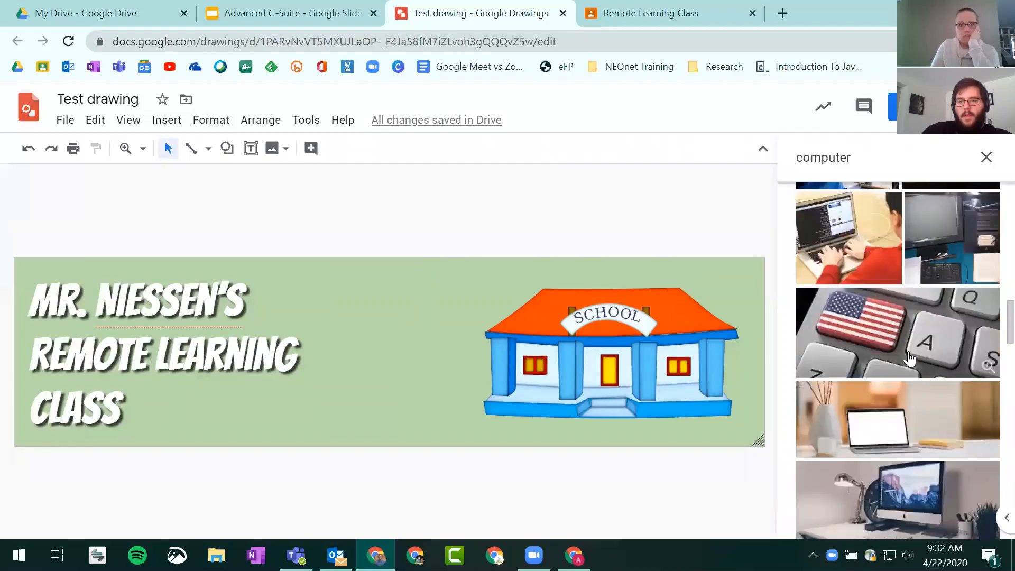
scroll(909, 359, "down", 3)
scroll(904, 333, "down", 3)
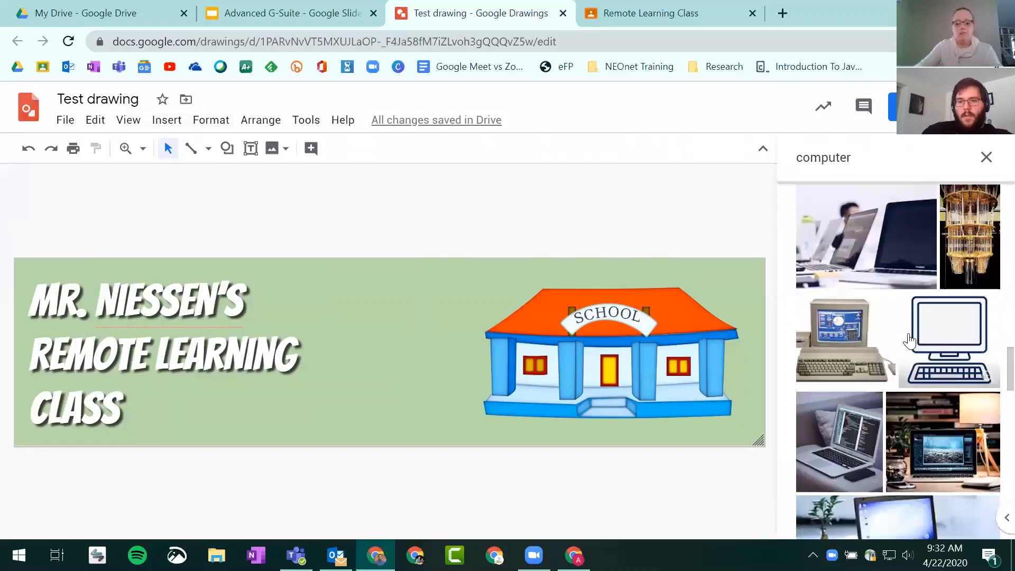
left_click(946, 349)
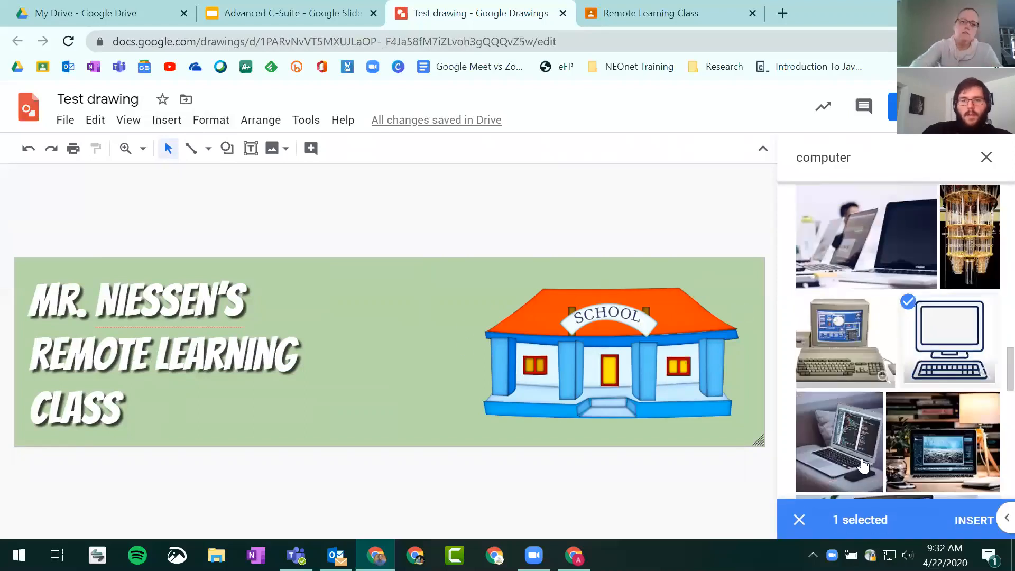
left_click(968, 520)
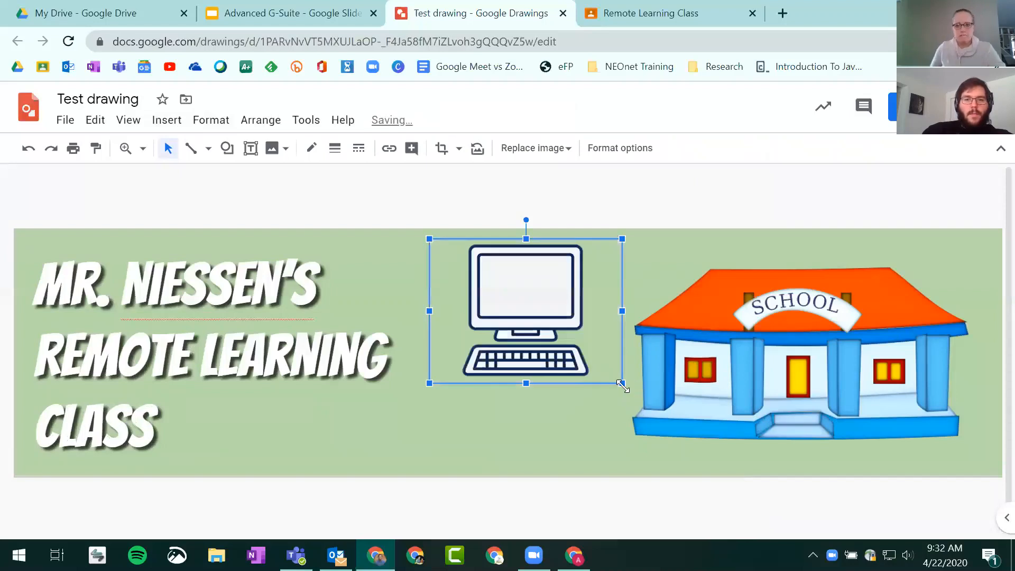
Enlarge the computer picture to nearly the banner's full height and shift it right to overlap the school's left side
left_click_drag(626, 386, 748, 478)
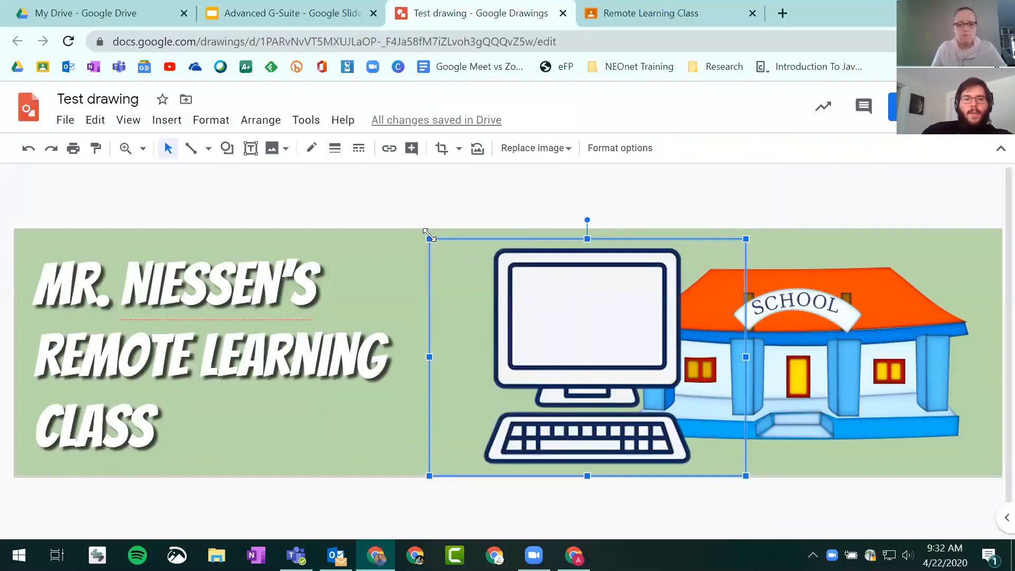
left_click_drag(429, 235, 414, 226)
left_click(819, 343)
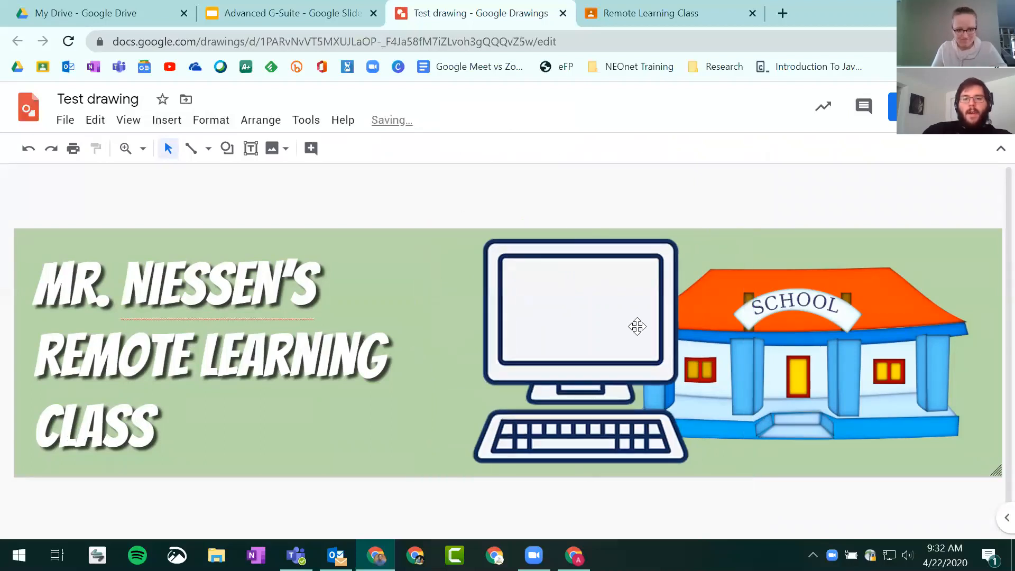
left_click_drag(637, 326, 664, 324)
left_click(863, 317)
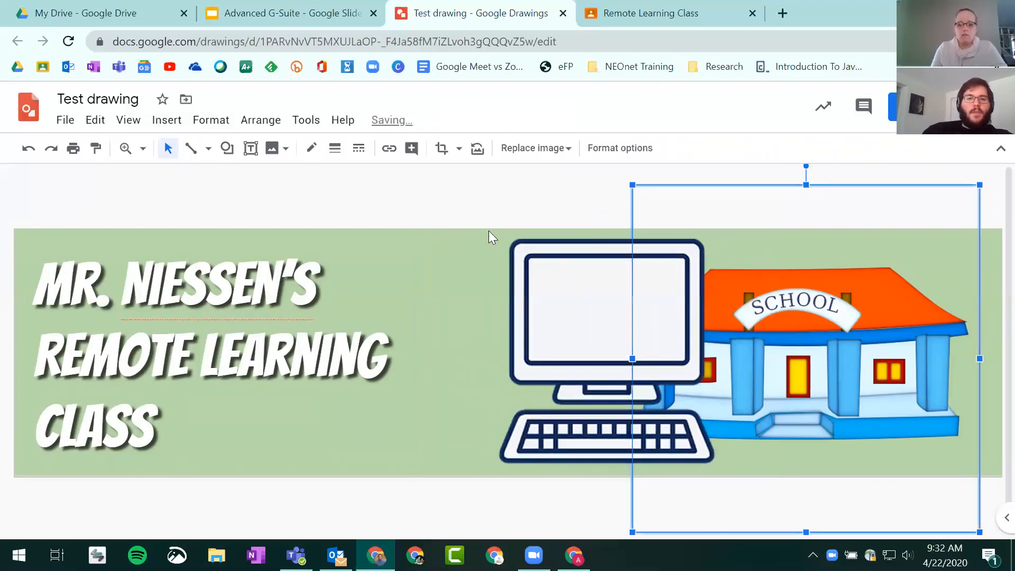
left_click(489, 237)
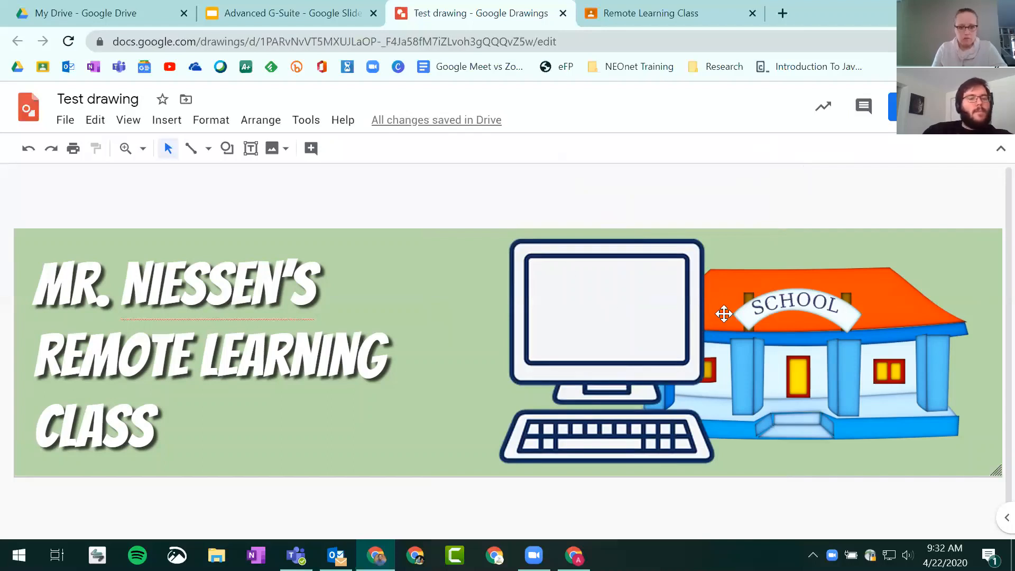
Bring the school picture in front of the computer and move it slightly down and to the right
left_click(596, 308)
left_click(800, 328)
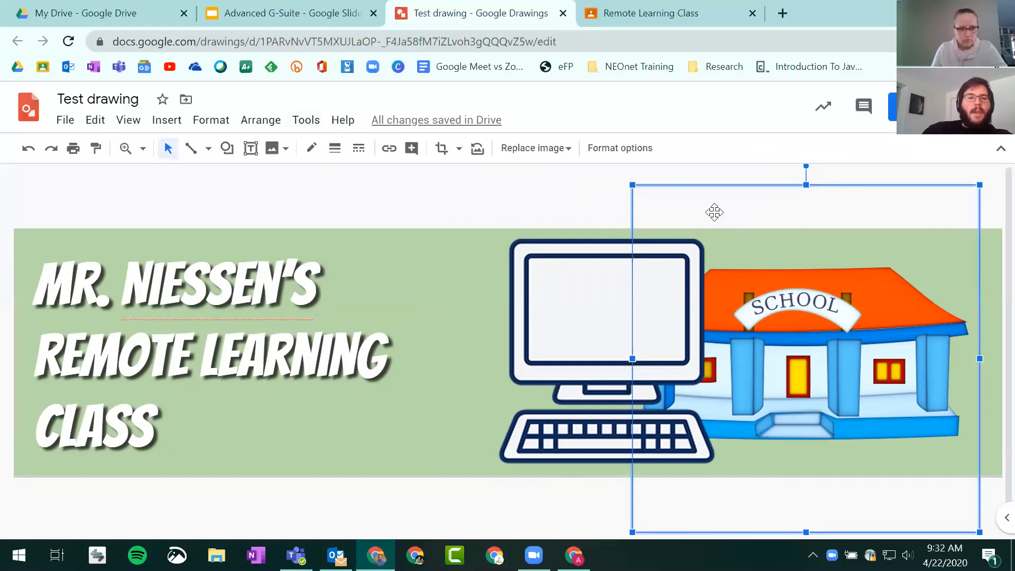
left_click(255, 126)
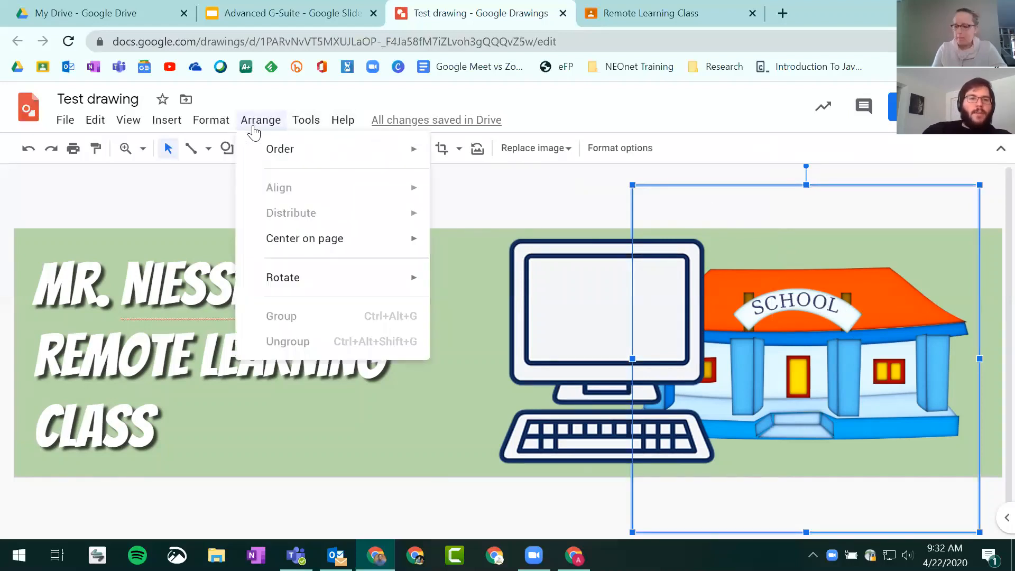
mouse_move(281, 153)
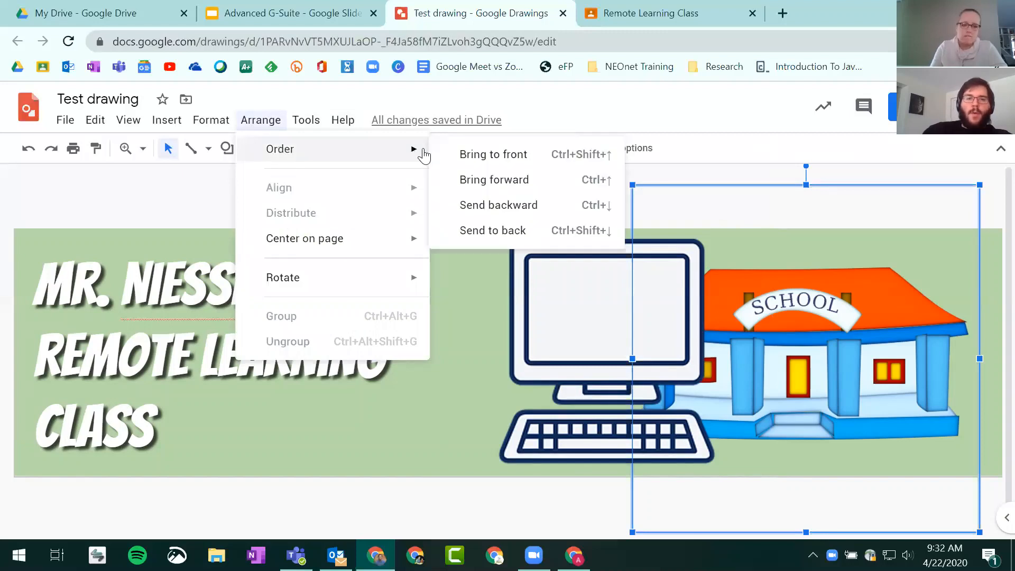
left_click(517, 159)
left_click(581, 190)
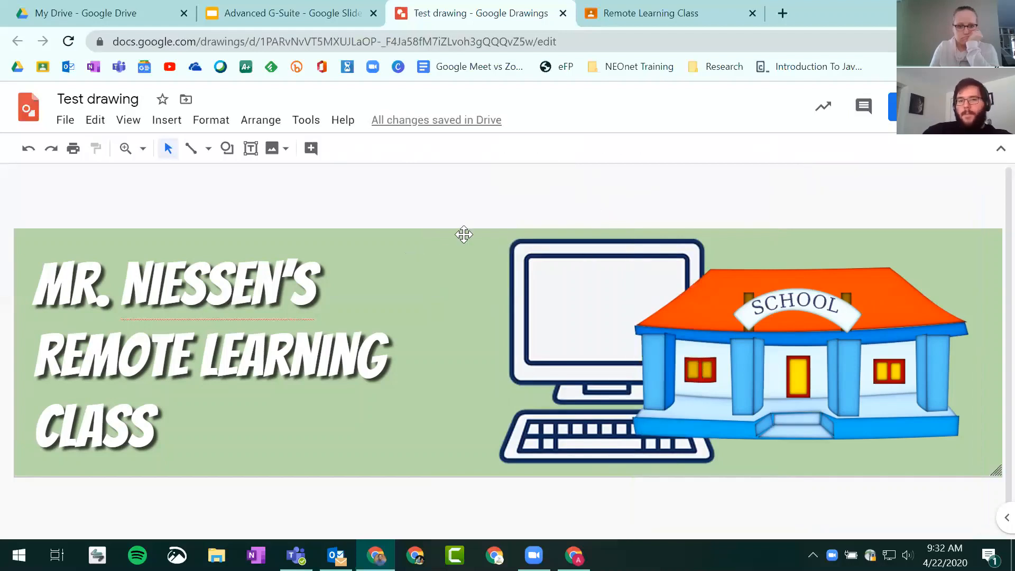
left_click_drag(859, 315, 873, 347)
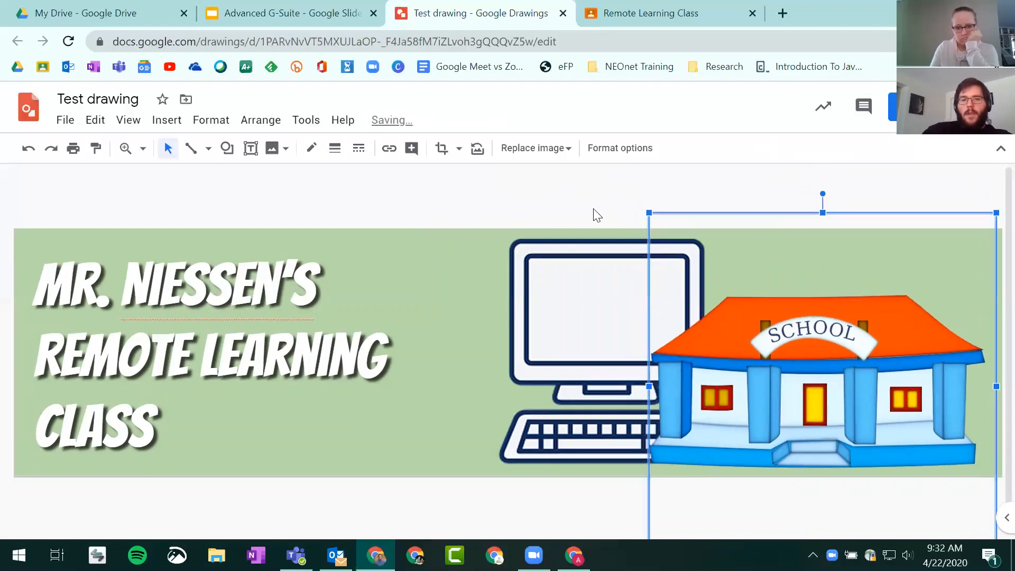
left_click(506, 182)
Move the title text box right so it sits just beside the computer picture
left_click(197, 296)
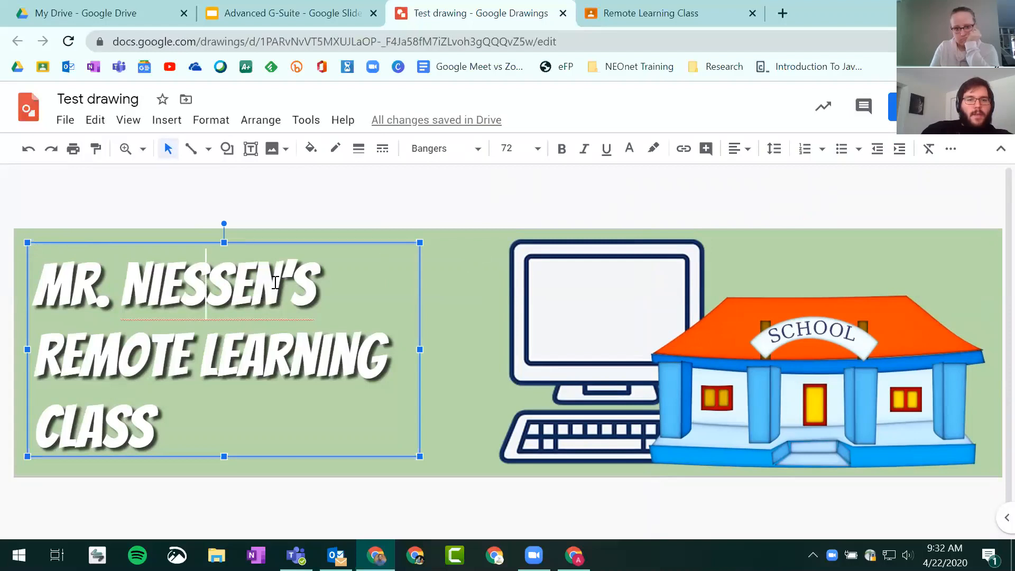
left_click_drag(311, 242, 373, 241)
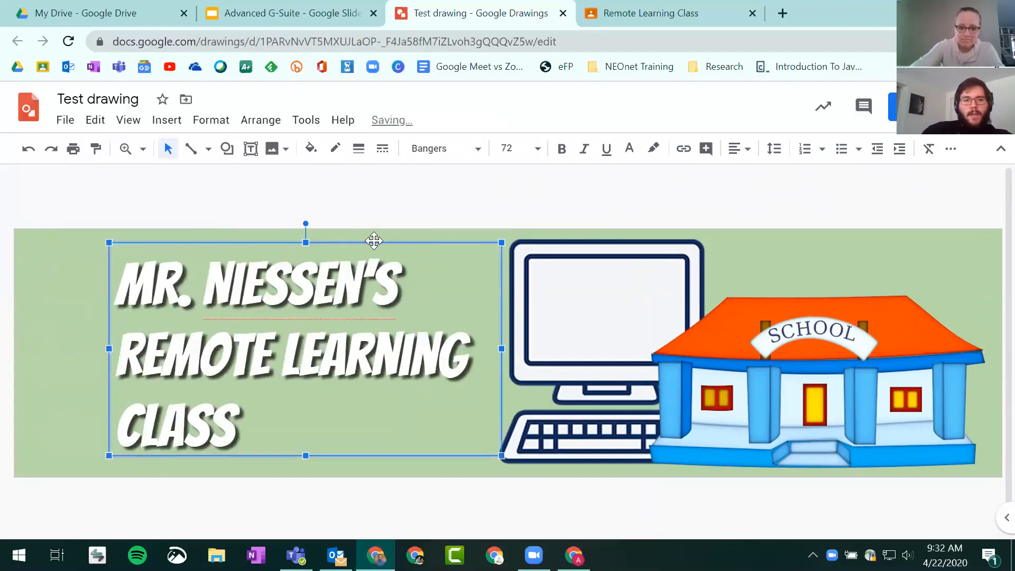
left_click(857, 240)
left_click(583, 219)
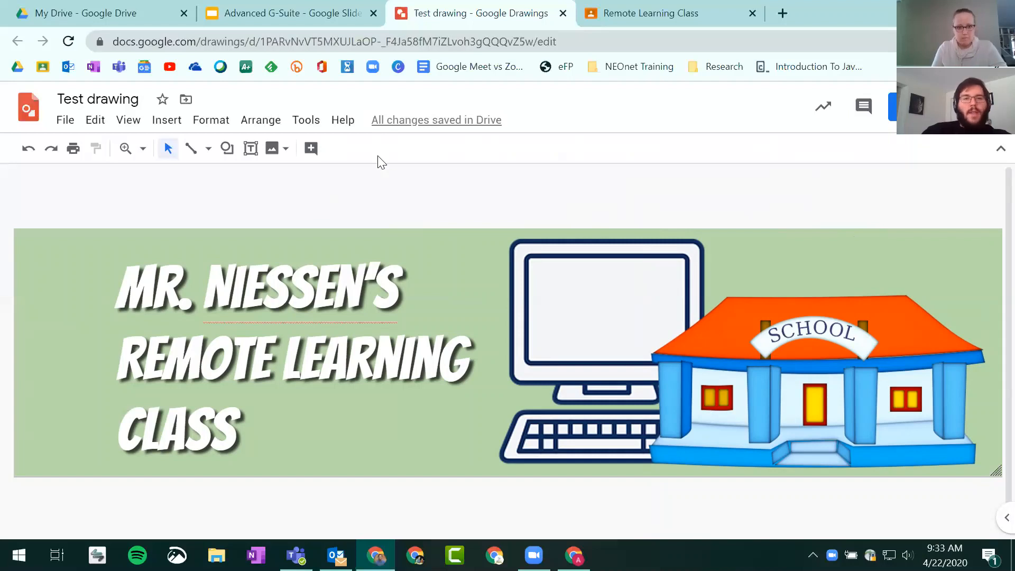
Download the finished banner drawing as a PNG image
left_click(65, 121)
scroll(141, 188, "up", 3)
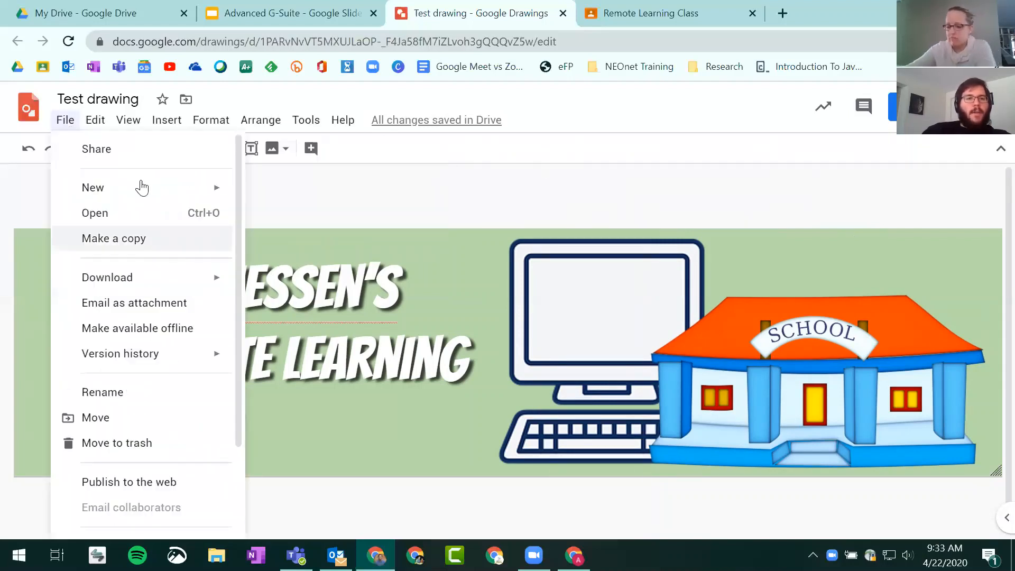
mouse_move(185, 284)
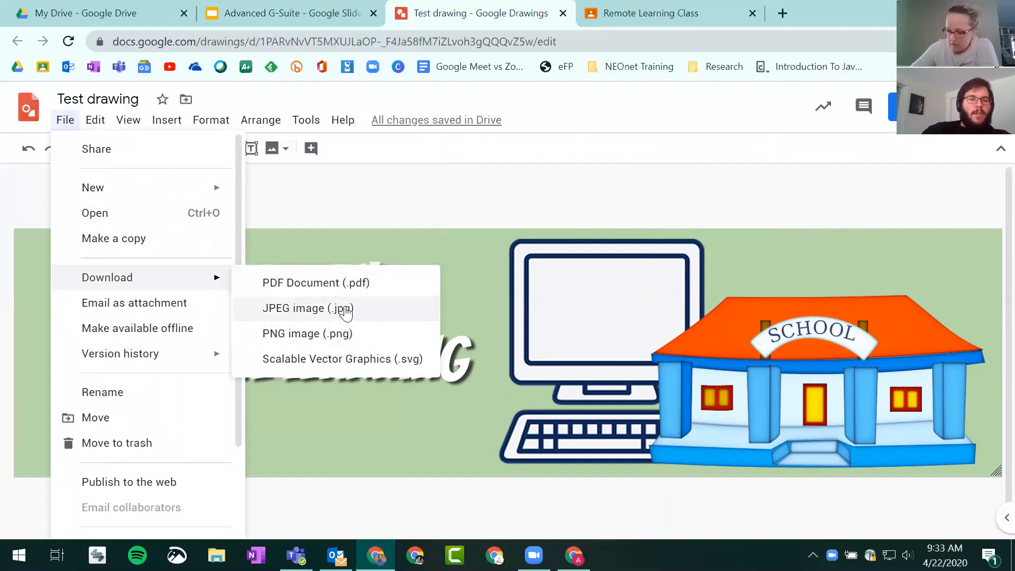
left_click(347, 339)
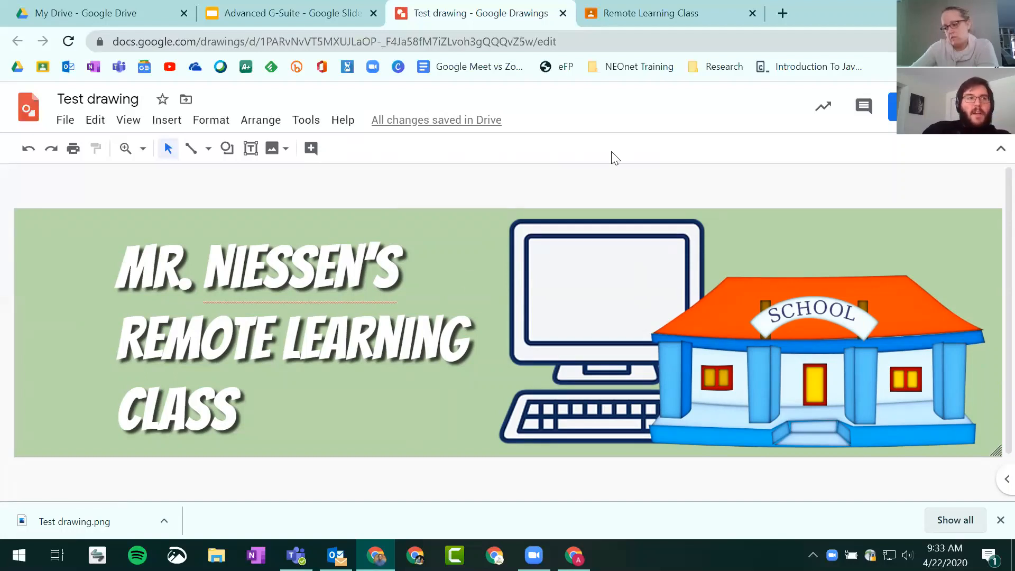
Switch to the Remote Learning Class in Google Classroom and upload Test drawing.png as its header photo
left_click(656, 17)
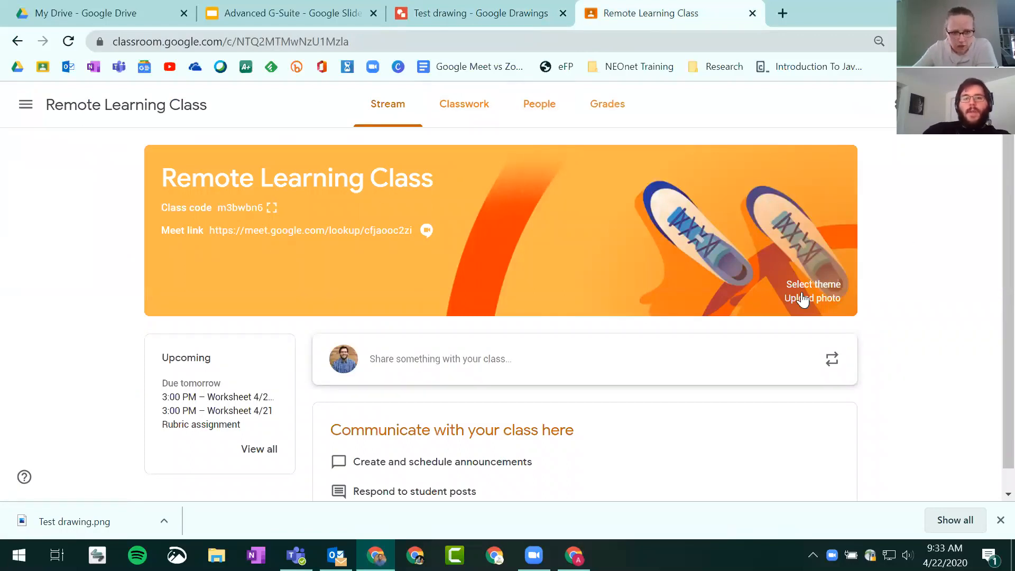
left_click(825, 299)
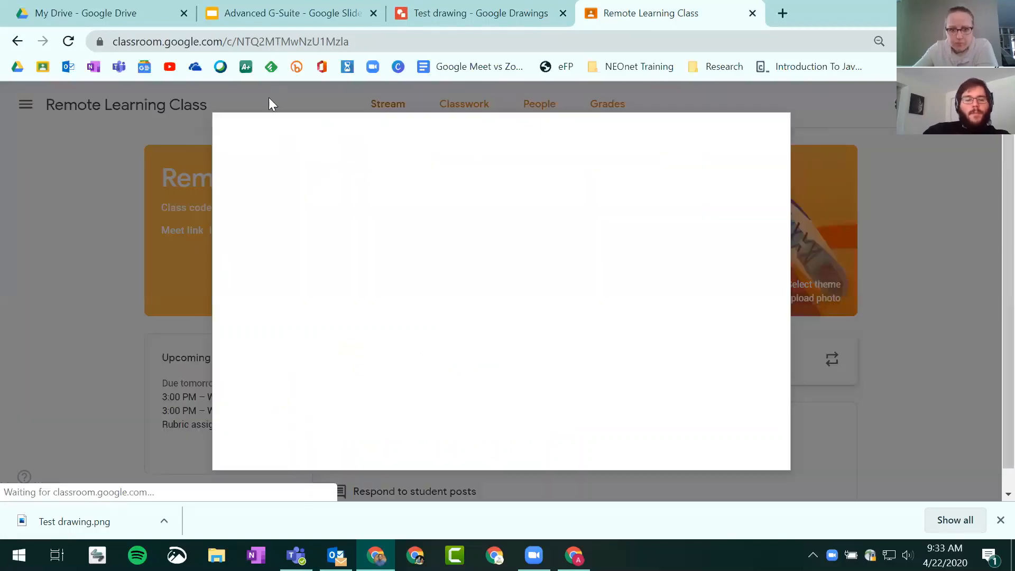
mouse_move(68, 525)
left_mouse_down()
mouse_move(442, 322)
mouse_move(428, 315)
left_mouse_up()
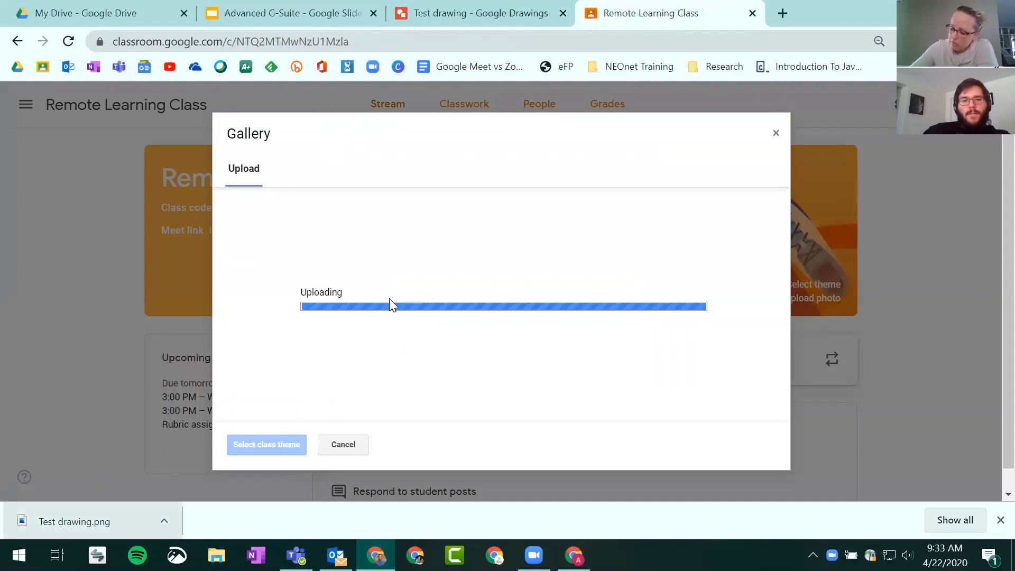
Extend the crop region over the whole banner image, apply it as the class theme and dismiss the download bar
left_click_drag(507, 283, 462, 289)
left_click_drag(633, 347, 771, 383)
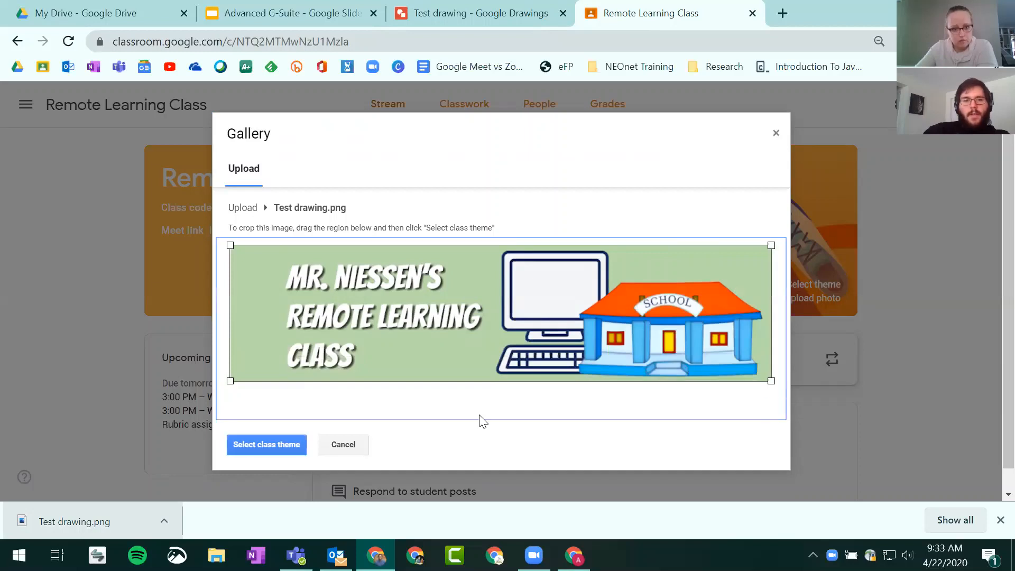
left_click(256, 445)
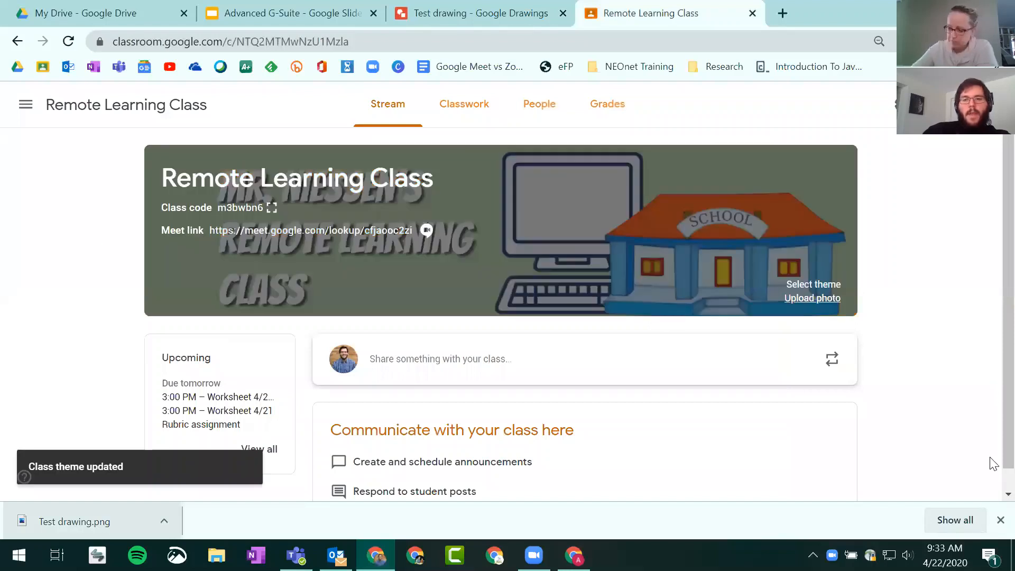
left_click(1001, 520)
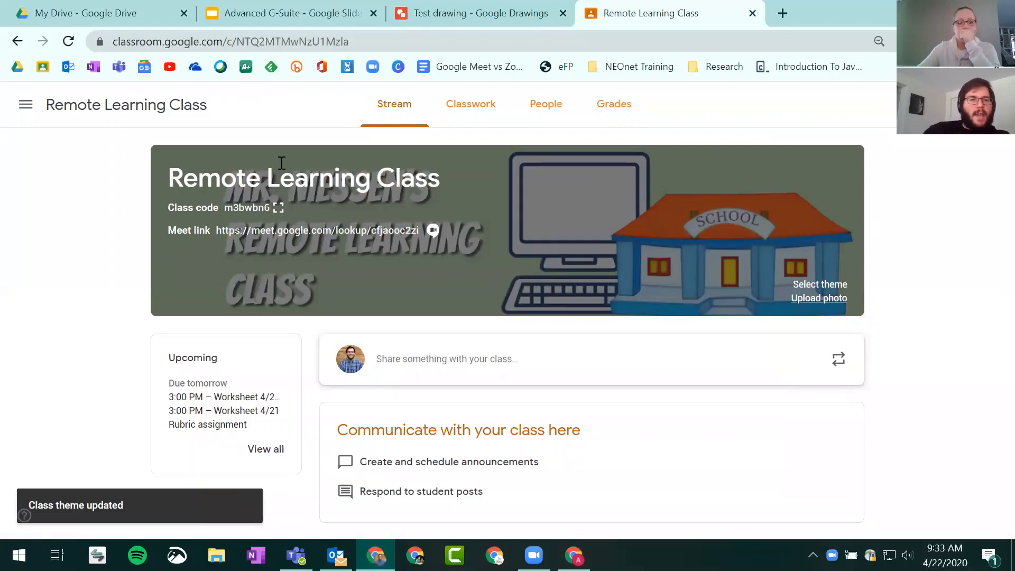
left_click_drag(223, 180, 422, 232)
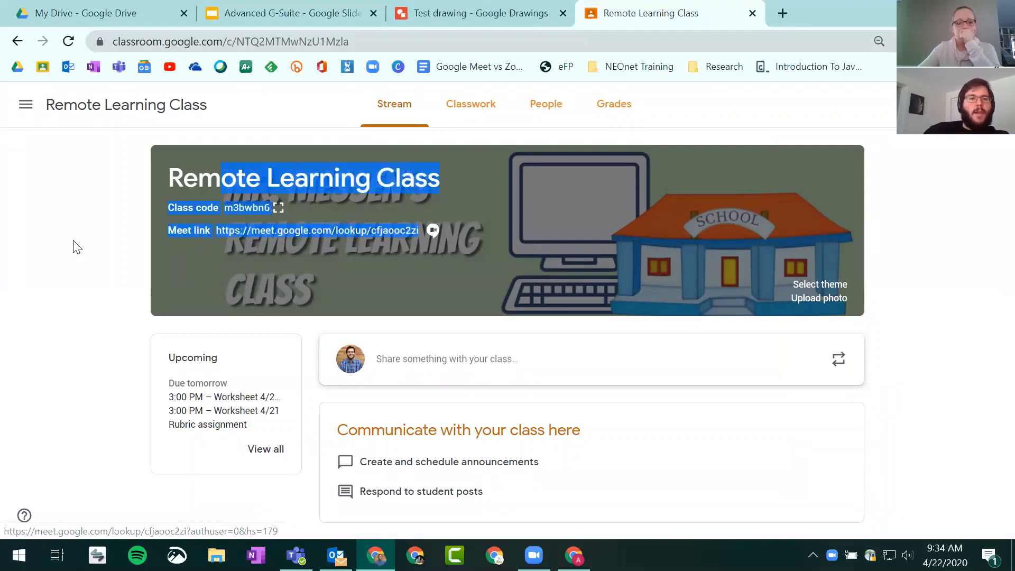
left_click(74, 242)
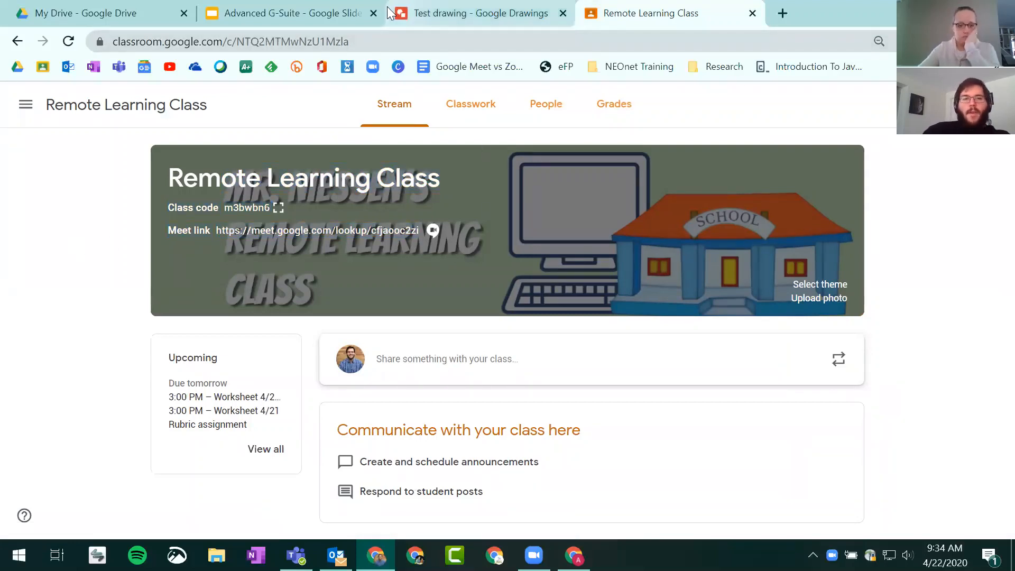
Return to the Test drawing in Google Drawings and delete the title text, computer and school picture from the green background
left_click(471, 13)
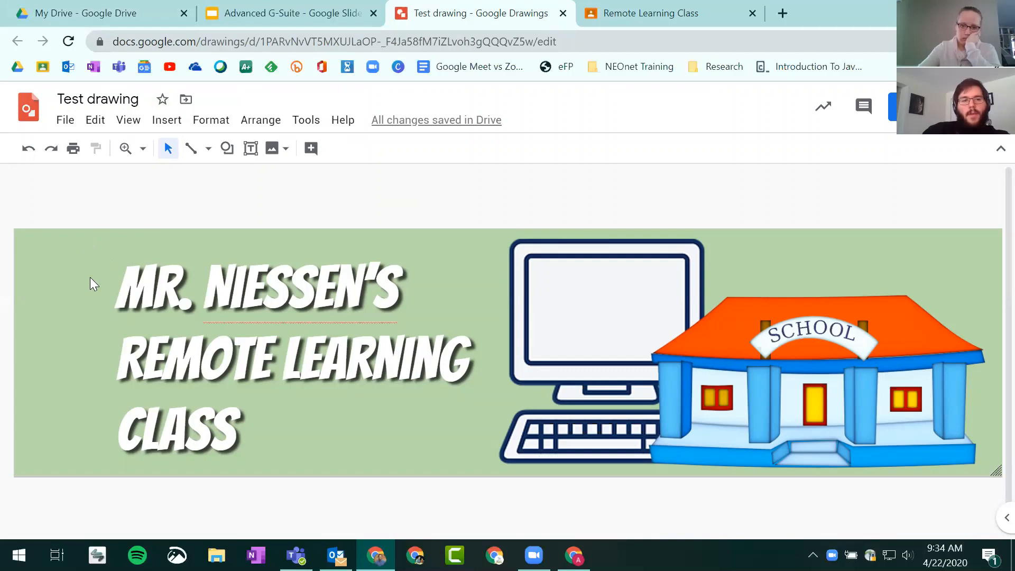
mouse_move(78, 277)
left_mouse_down()
mouse_move(594, 344)
mouse_move(786, 435)
left_mouse_up()
key("Delete")
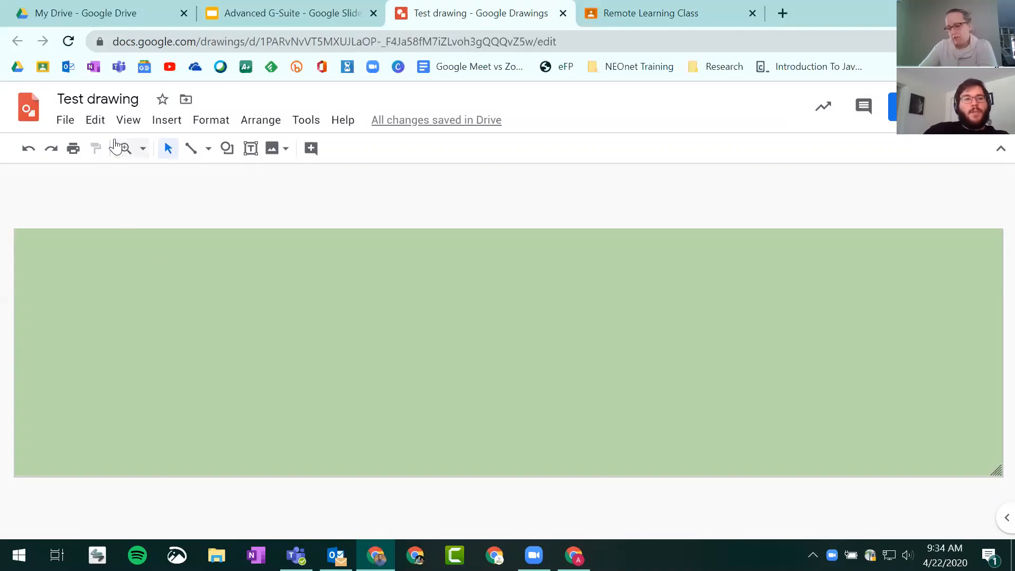
Search the web for an image to insert using "map of usa"
left_click(166, 121)
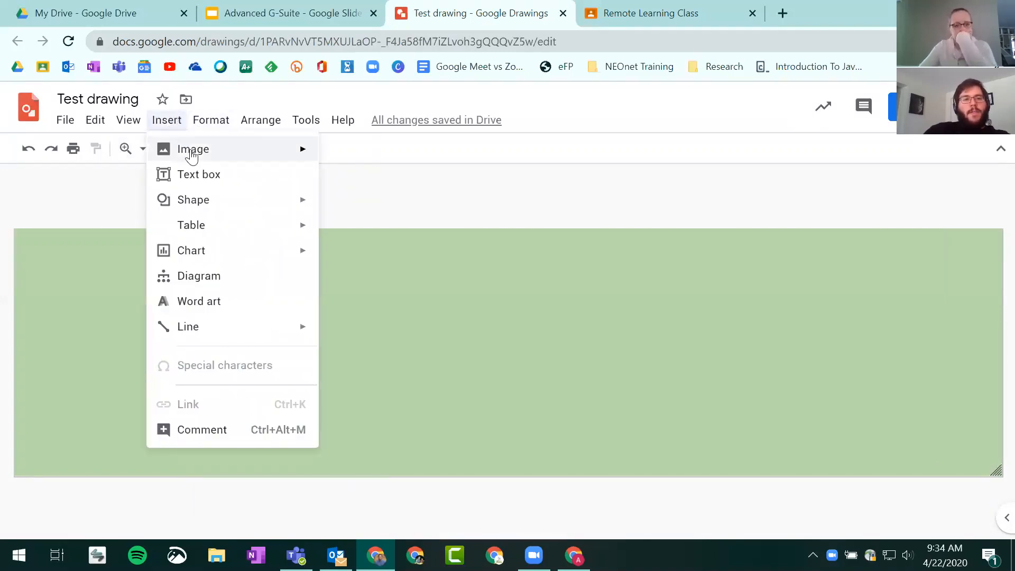
mouse_move(191, 151)
left_click(404, 186)
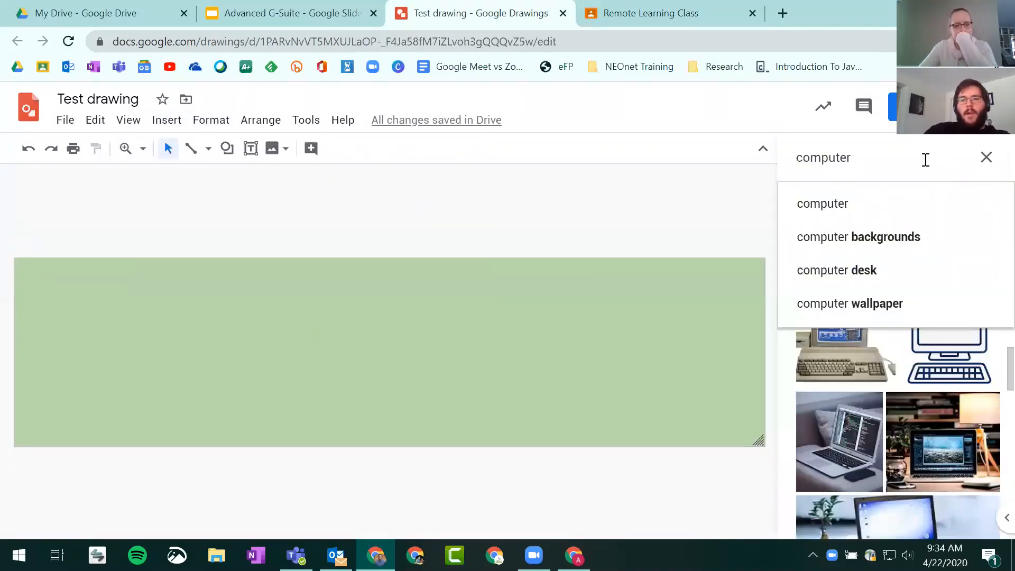
double_click(926, 159)
type("ma")
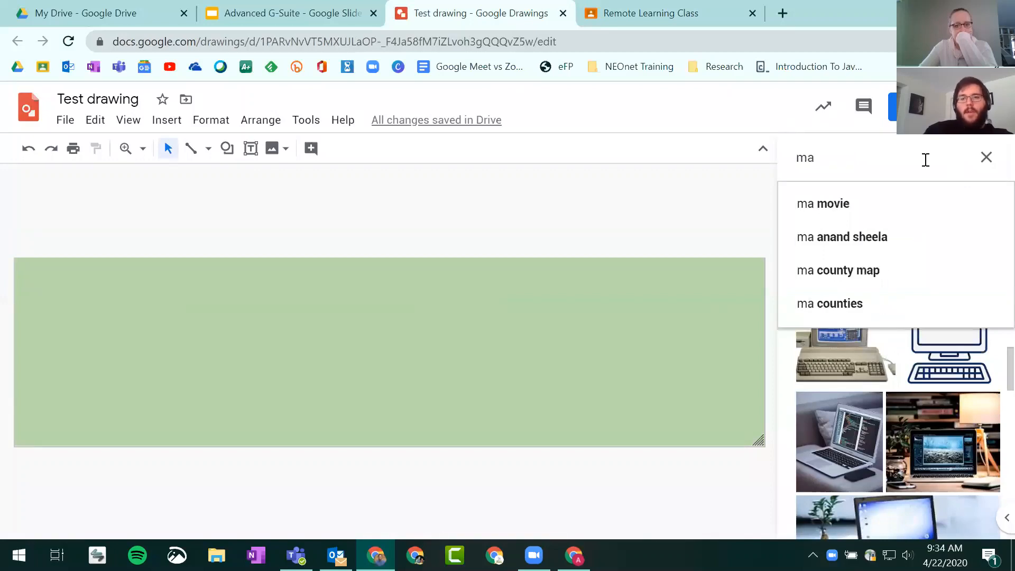
type("p of usa")
key("Return")
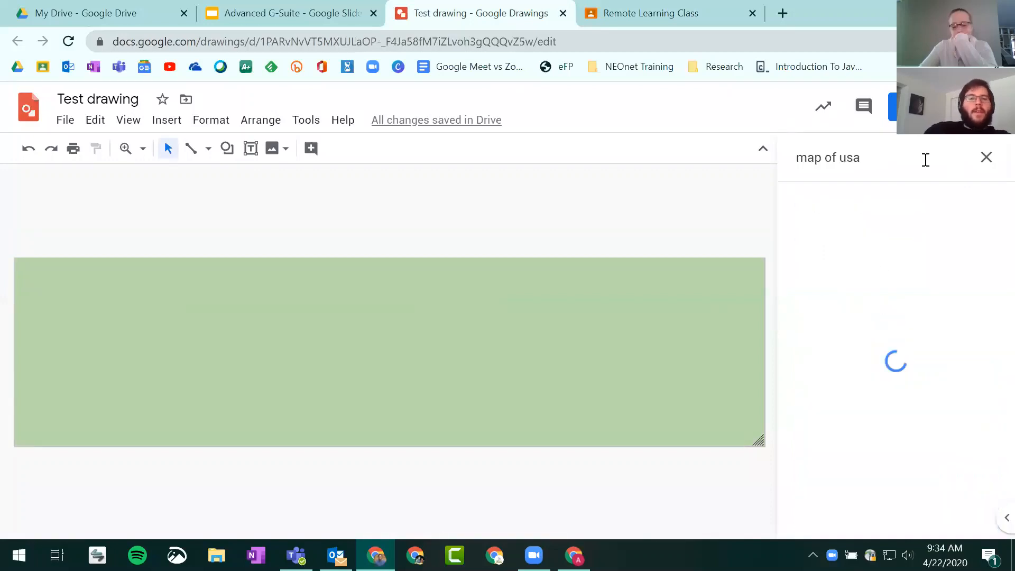
Insert the first coloured map of the US states from the image results and deselect it
left_click(889, 261)
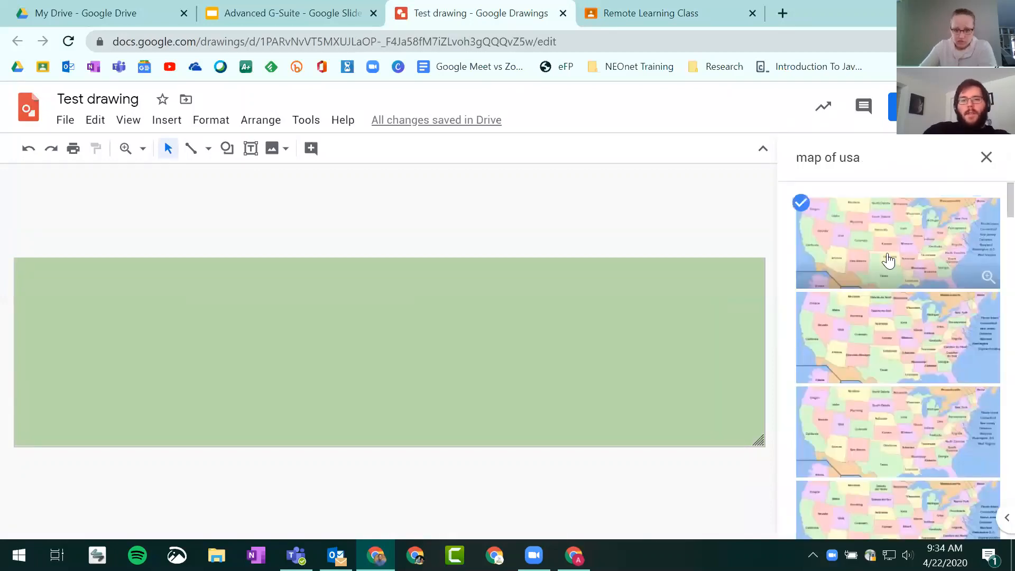
left_click(975, 521)
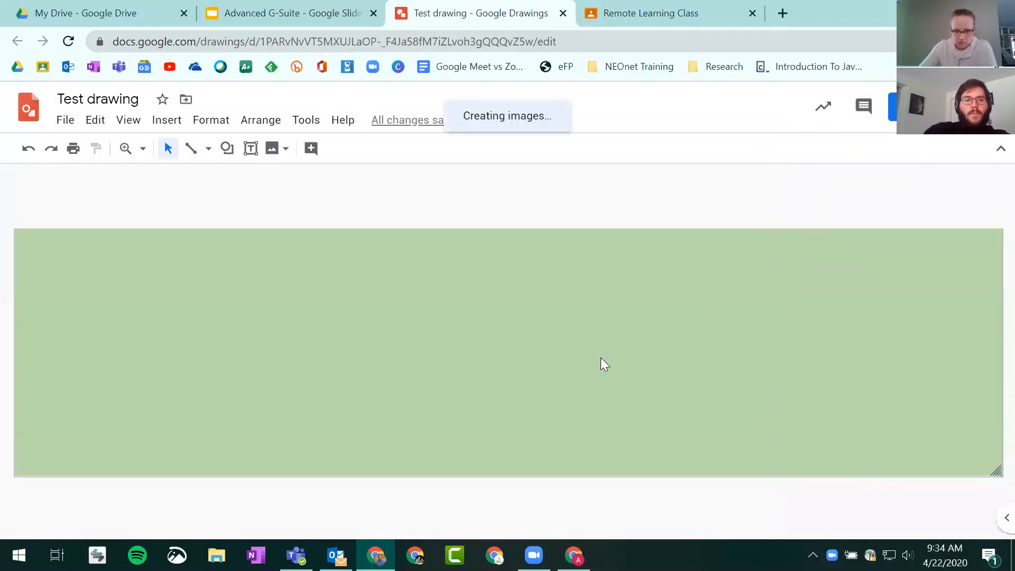
left_click(601, 328)
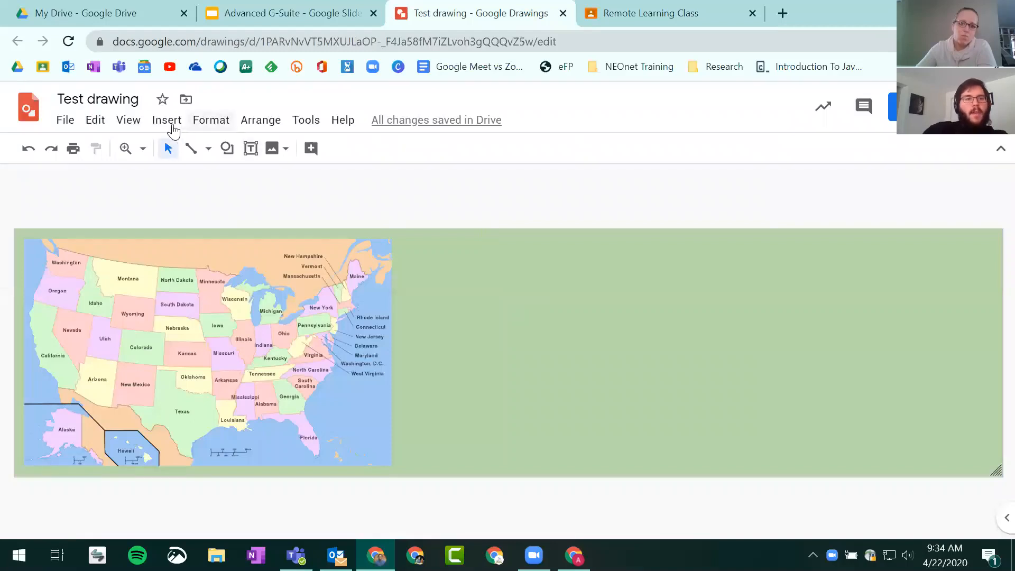
Draw a small circle on the green background just right of the map's upper part
left_click(173, 126)
left_click(227, 148)
left_click(227, 148)
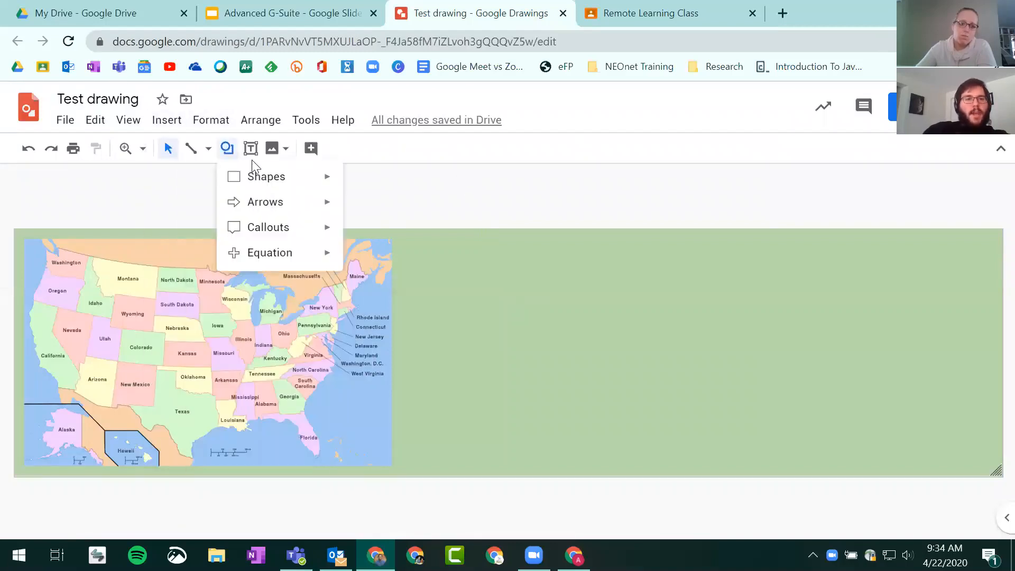
mouse_move(277, 178)
left_click(426, 211)
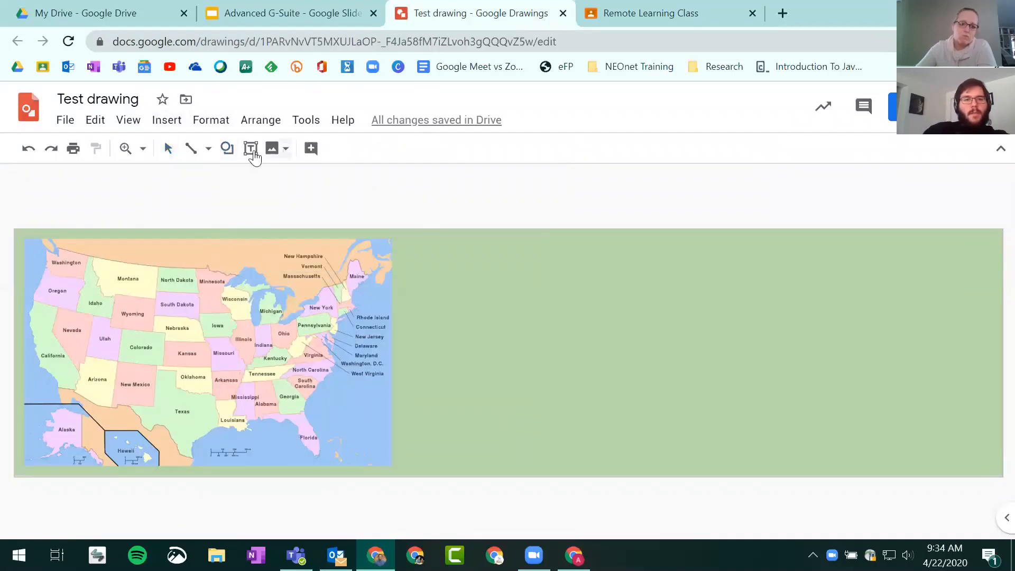
left_click(227, 148)
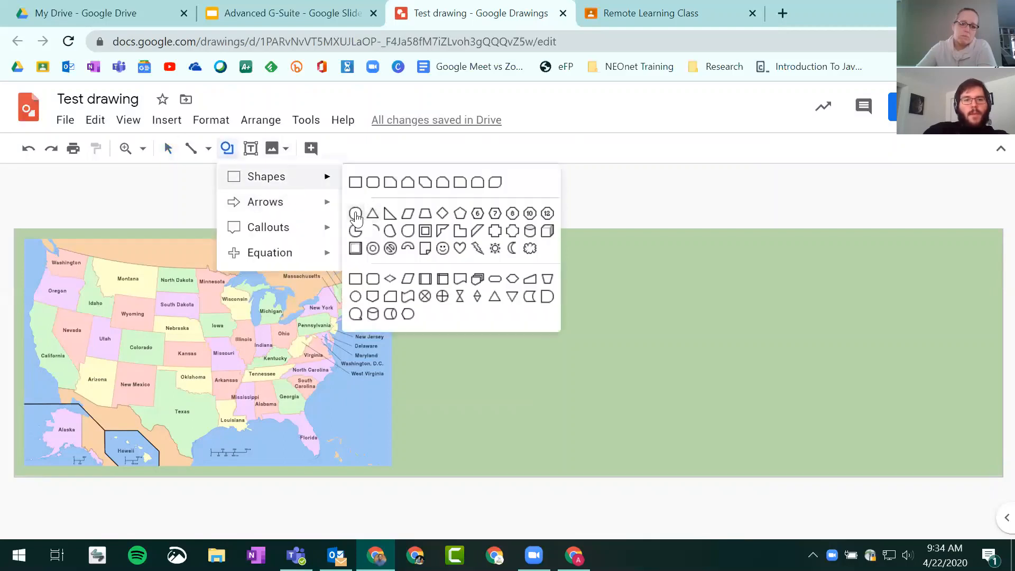
left_click(355, 216)
left_click_drag(449, 243, 526, 320)
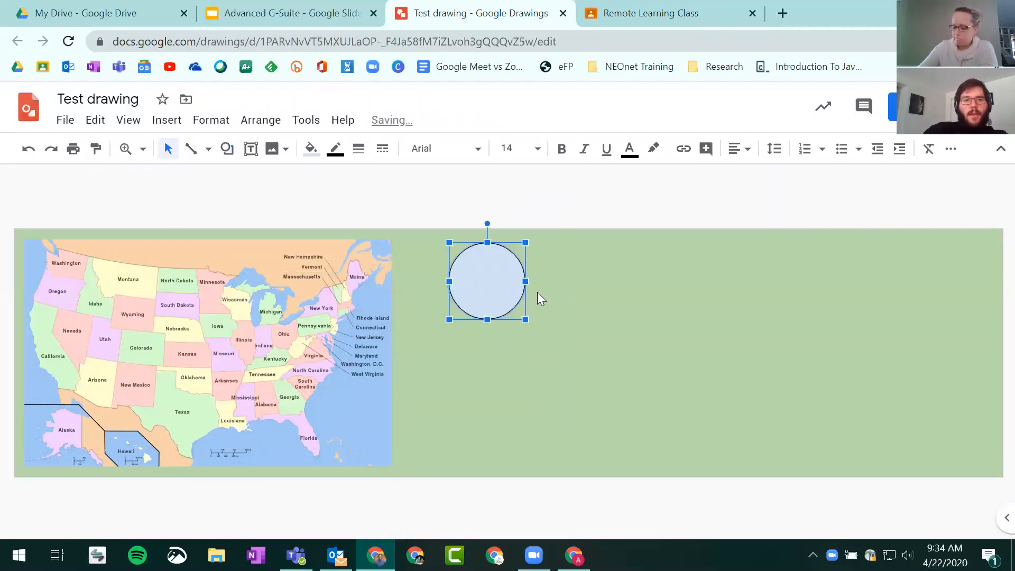
Make the circle's fill transparent
left_click(311, 148)
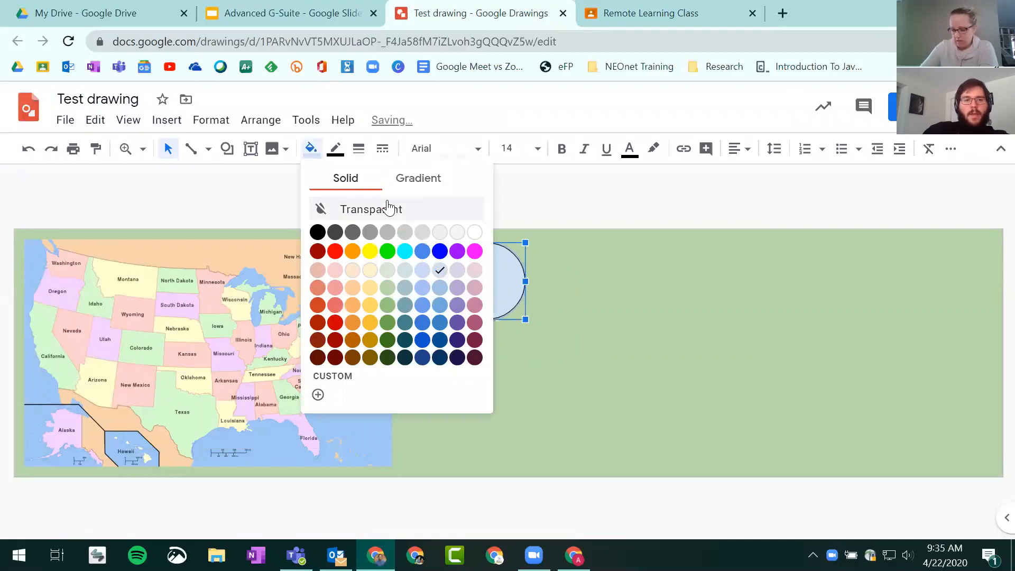
left_click(389, 208)
left_click(516, 216)
left_click_drag(491, 303, 426, 188)
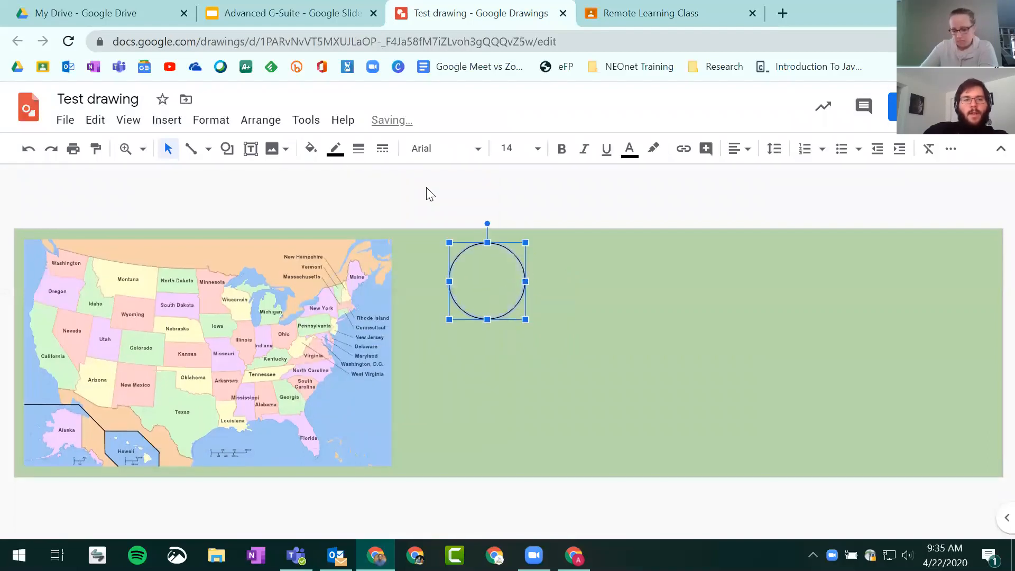
Set the circle's border to bright red and give it a much thicker weight
left_click(335, 149)
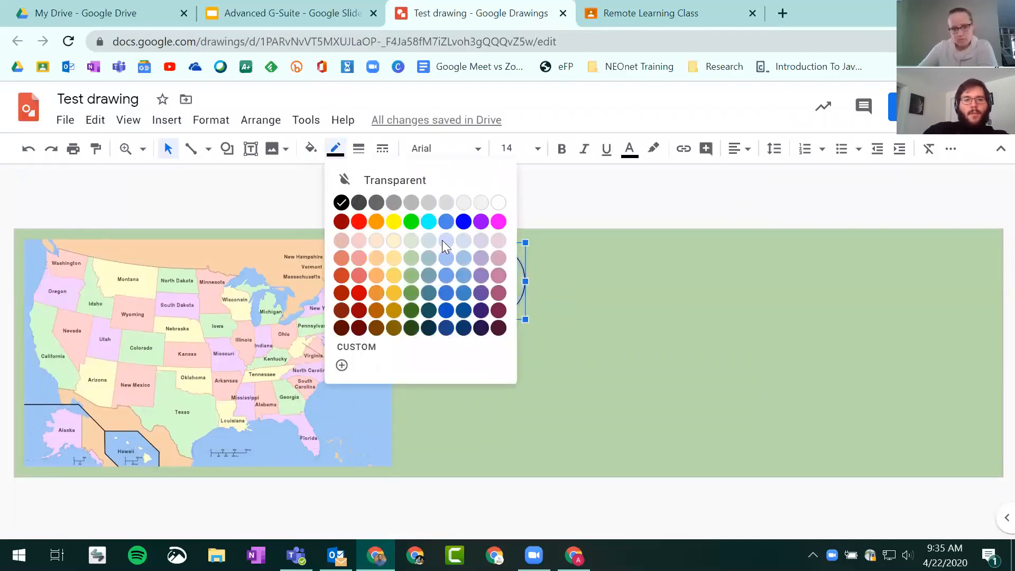
left_click(358, 222)
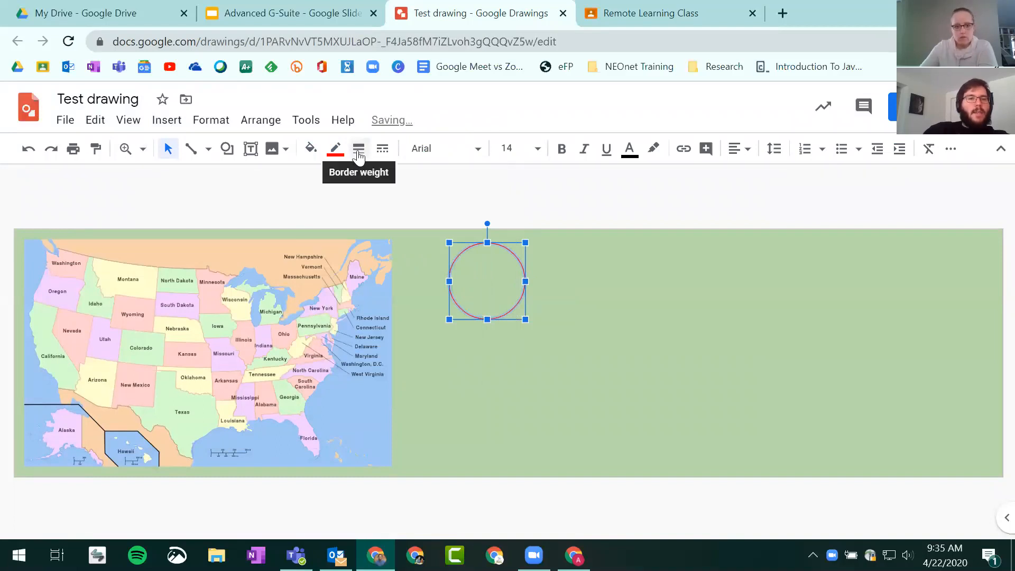
left_click(359, 150)
left_click(395, 277)
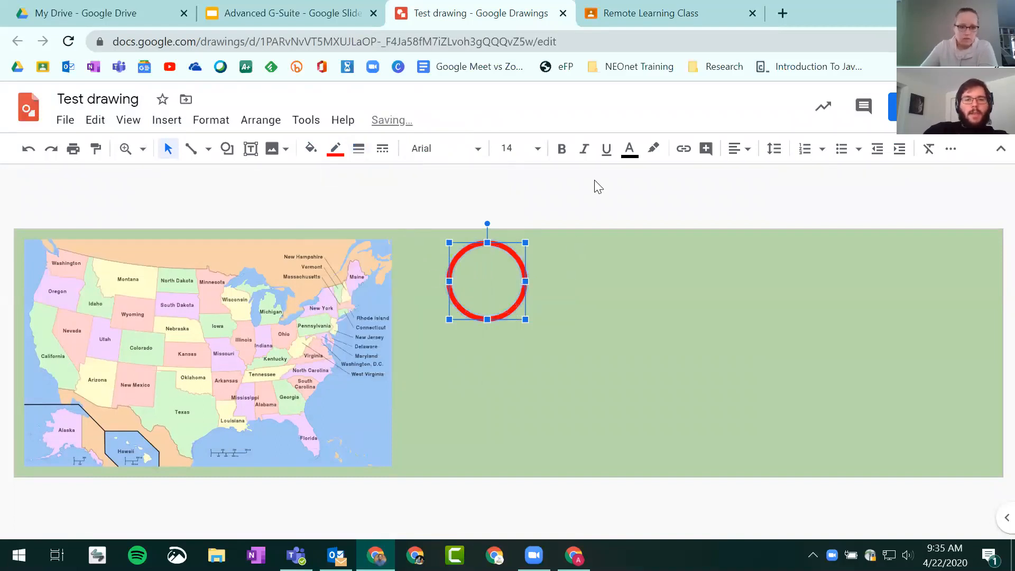
left_click(506, 197)
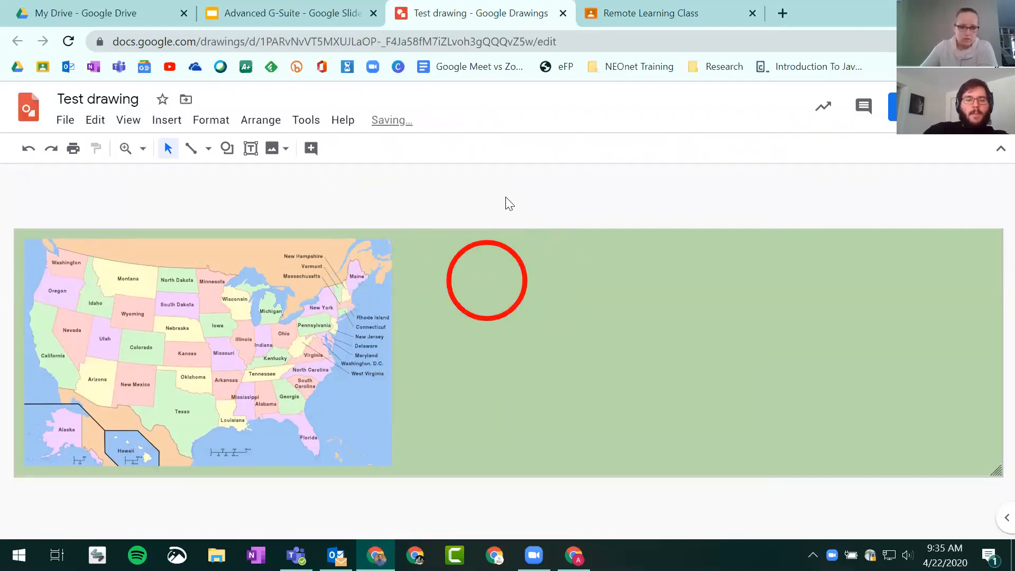
Duplicate the red circle several times to form a diagonal stack of overlapping copies
left_click(520, 293)
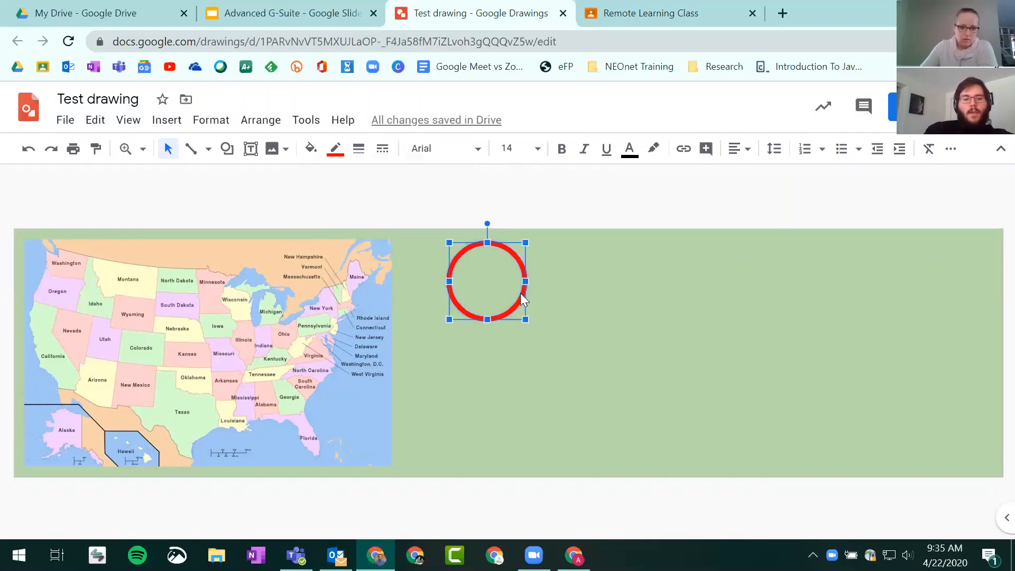
key("ctrl+d")
key("ctrl+d")
key("ctrl+d")
key("ctrl+d")
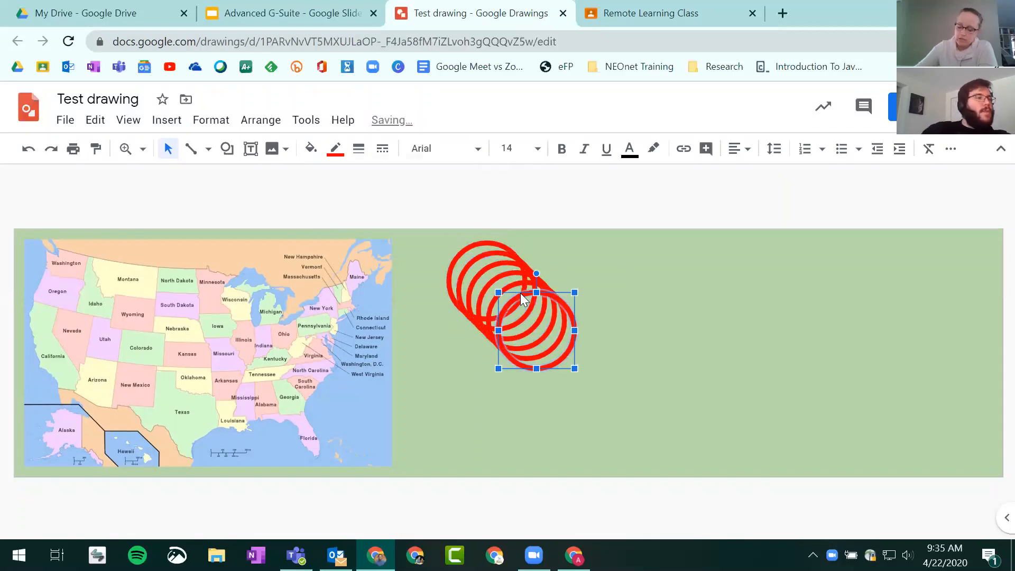
left_click(577, 214)
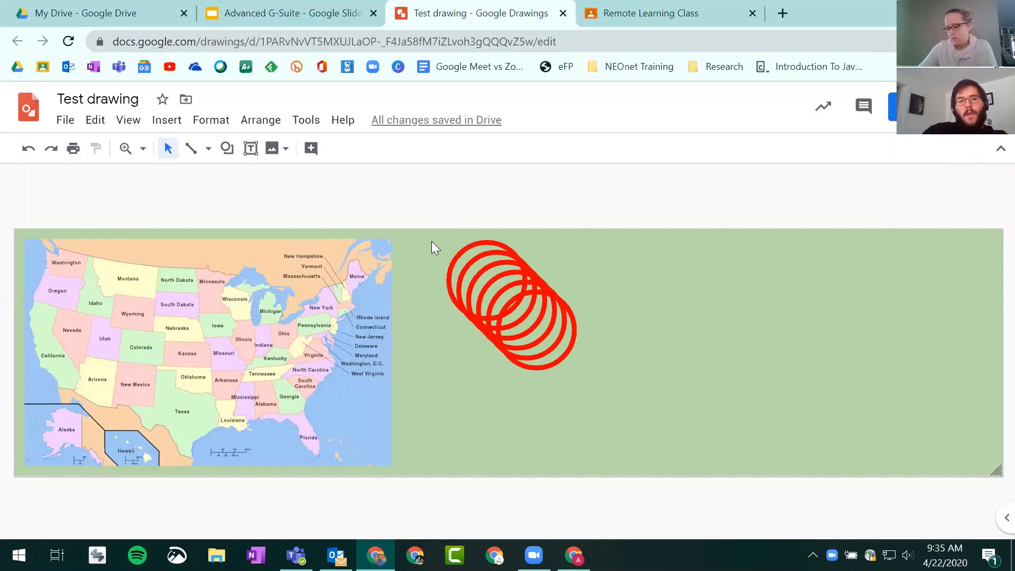
Stack all the red circles in one spot by aligning their centers horizontally and their top edges
left_click_drag(431, 241, 581, 379)
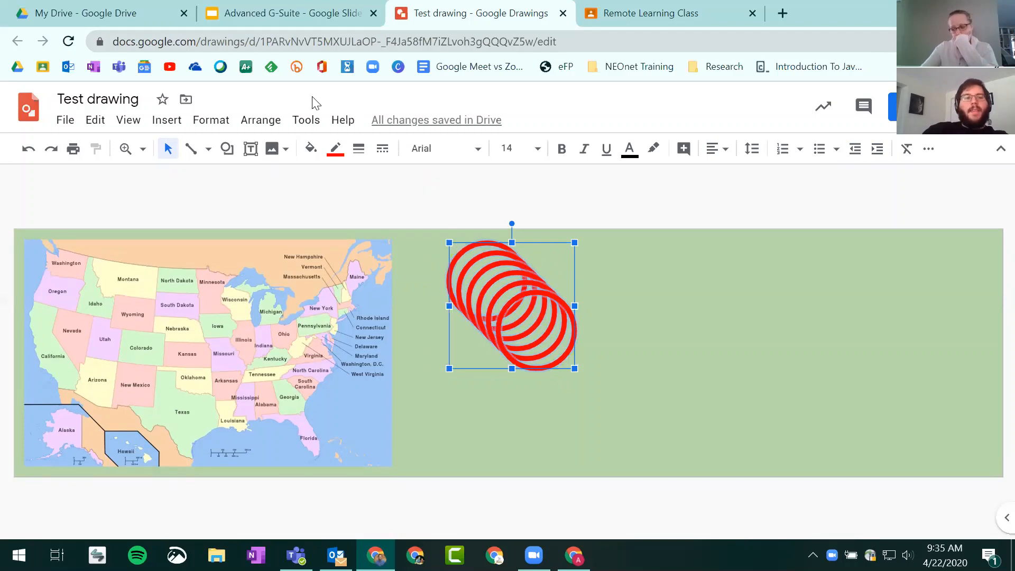
left_click(266, 123)
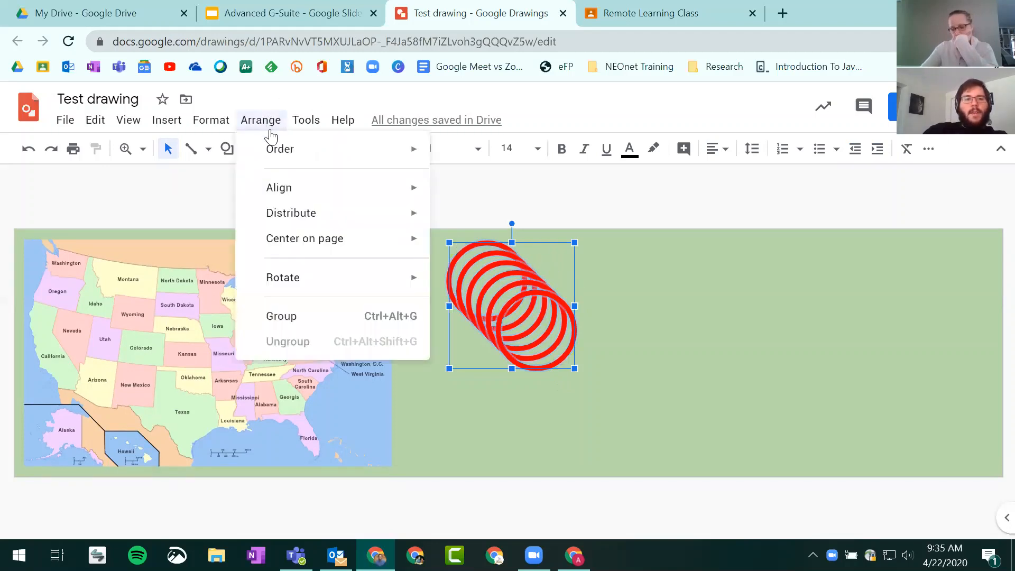
mouse_move(285, 199)
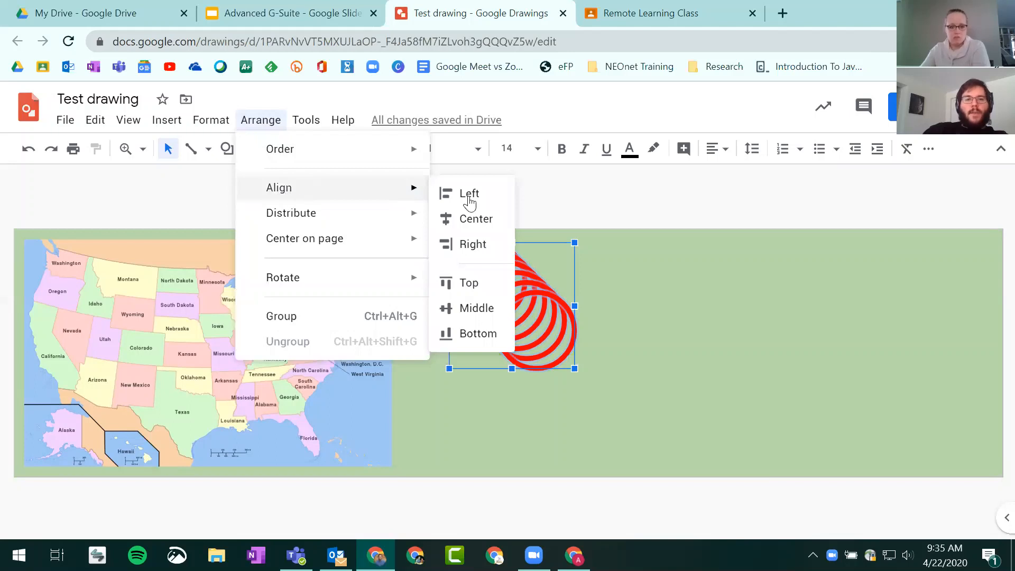
left_click(463, 222)
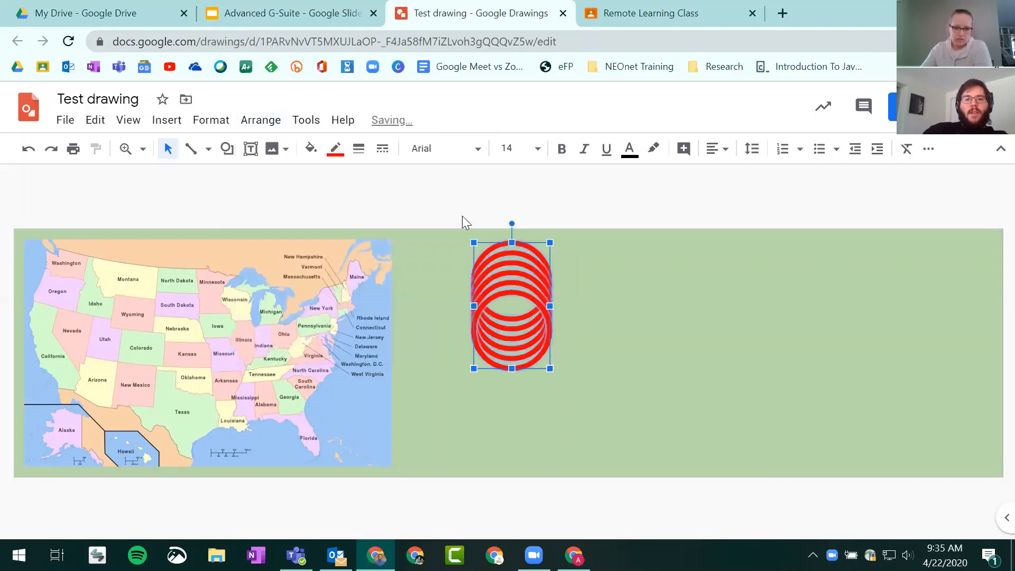
left_click(279, 129)
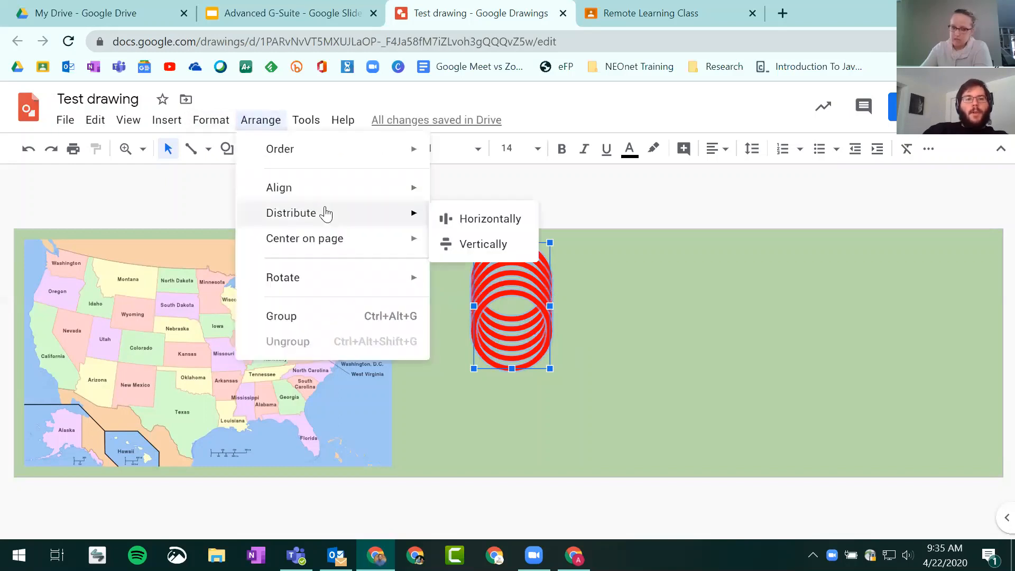
mouse_move(349, 196)
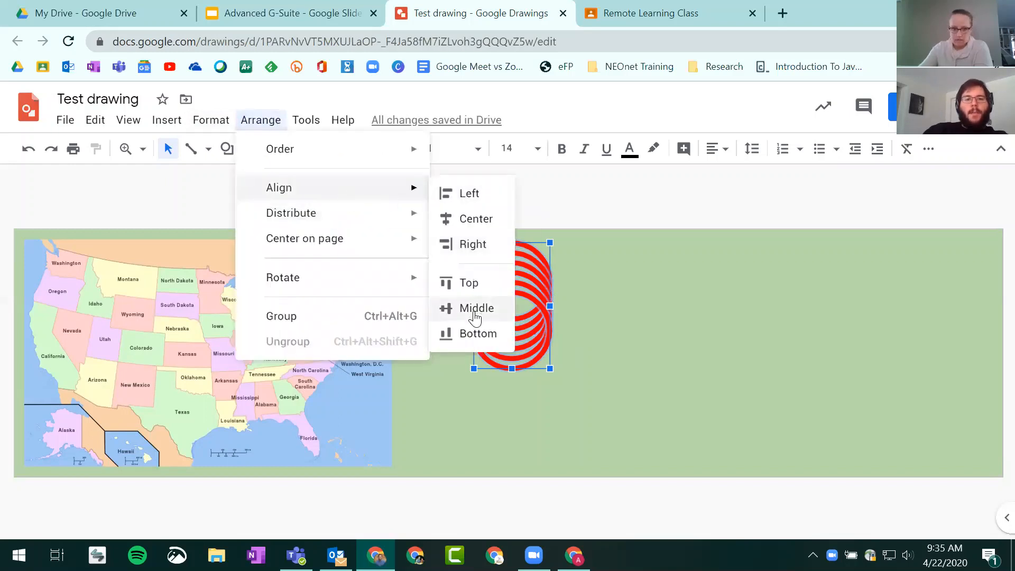
left_click(469, 285)
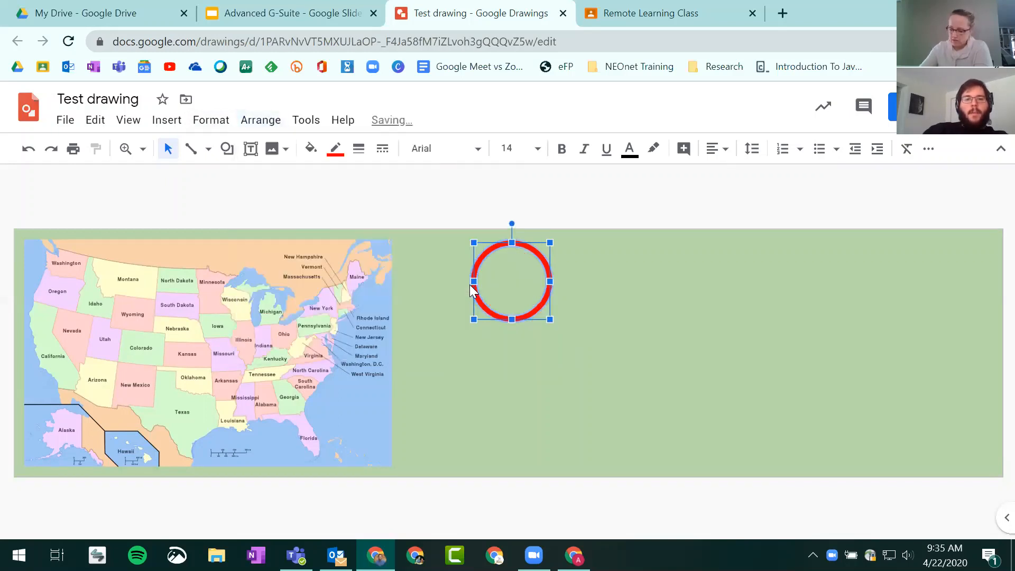
left_click(433, 189)
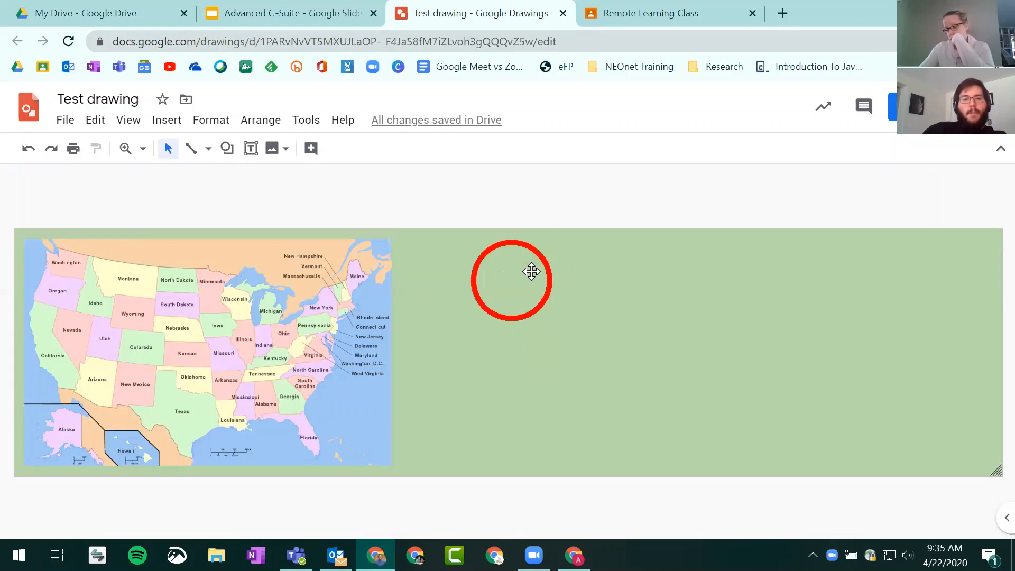
Move one red circle from the stack over Ohio and another over Florida on the map
left_click_drag(540, 271, 499, 402)
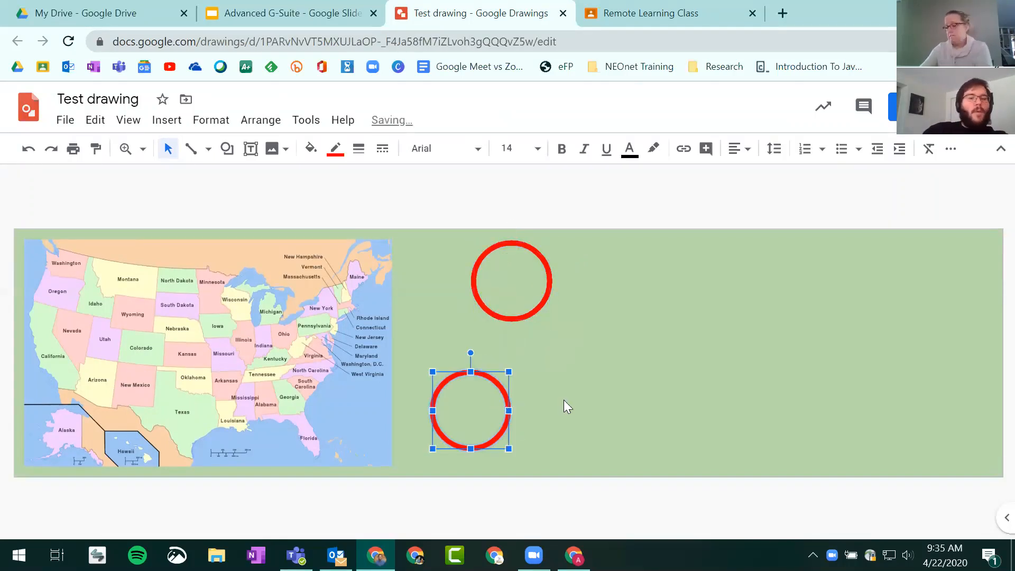
key("ctrl+z")
left_click_drag(539, 294, 355, 365)
left_click_drag(544, 299, 365, 445)
left_click(572, 414)
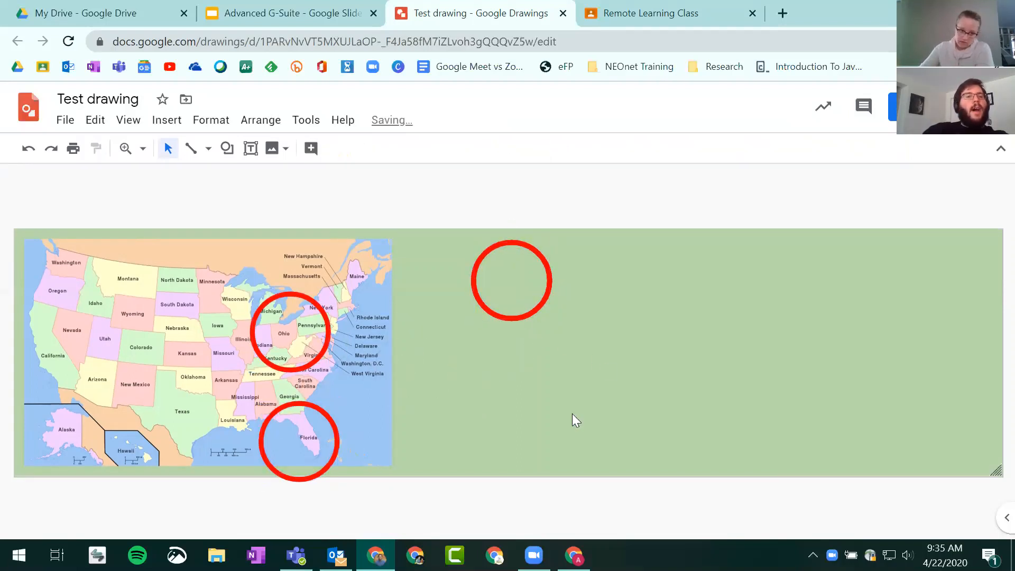
Move another red circle from the stack over Washington and Oregon on the map
left_click(544, 290)
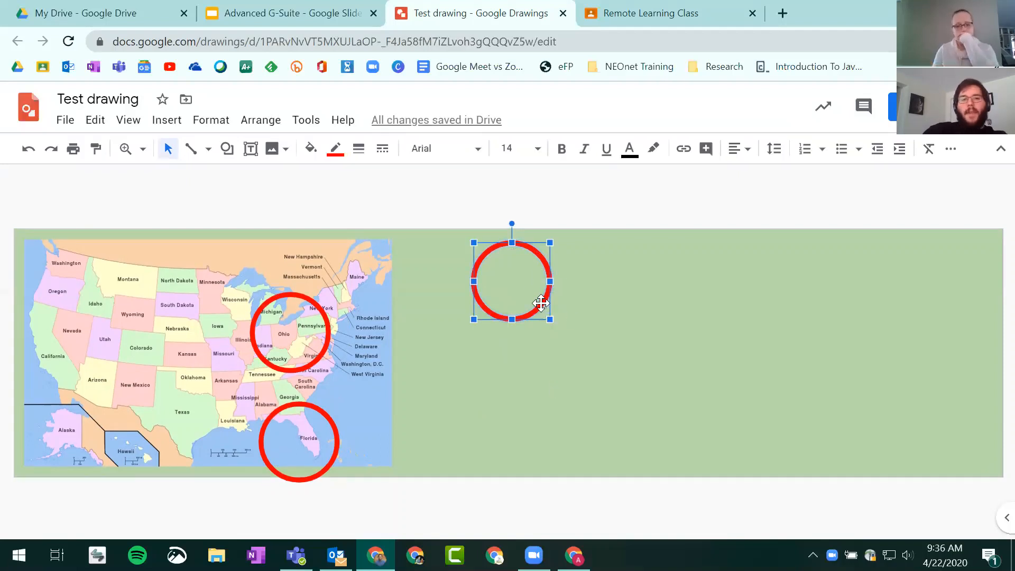
left_click_drag(543, 303, 571, 370)
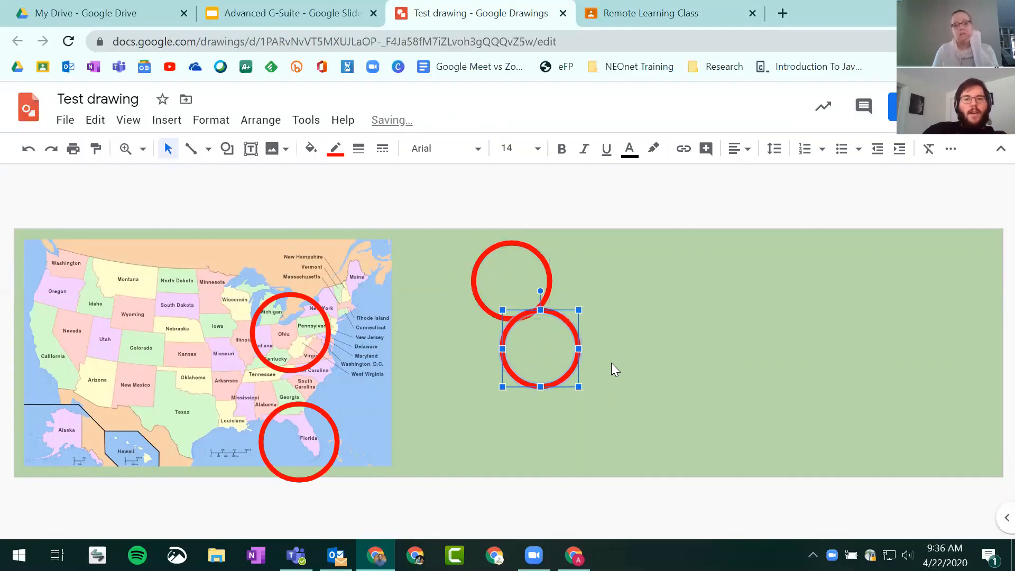
left_click_drag(570, 365, 91, 306)
left_click(779, 369)
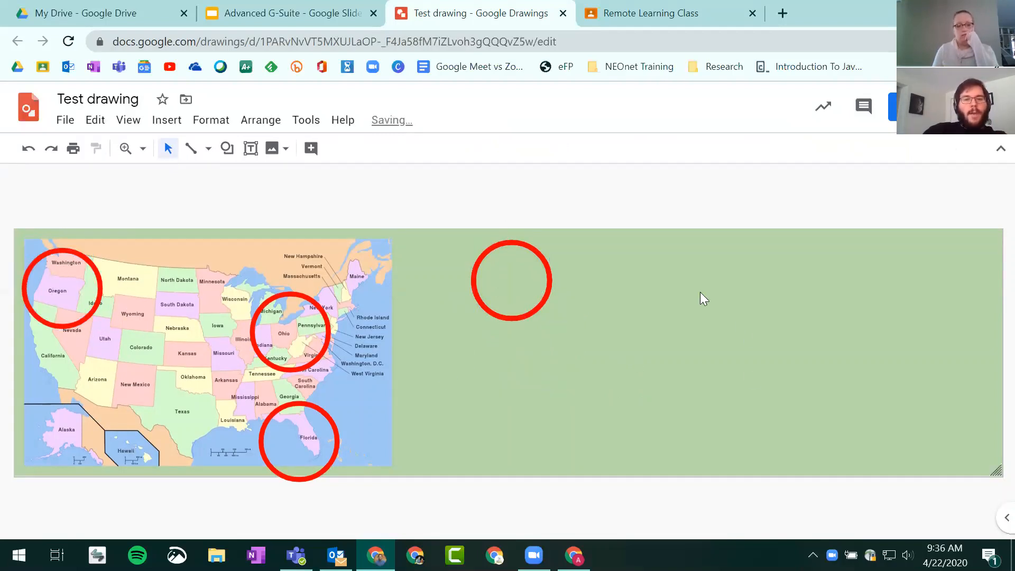
Link the US map image to maps.google.com
left_click(339, 261)
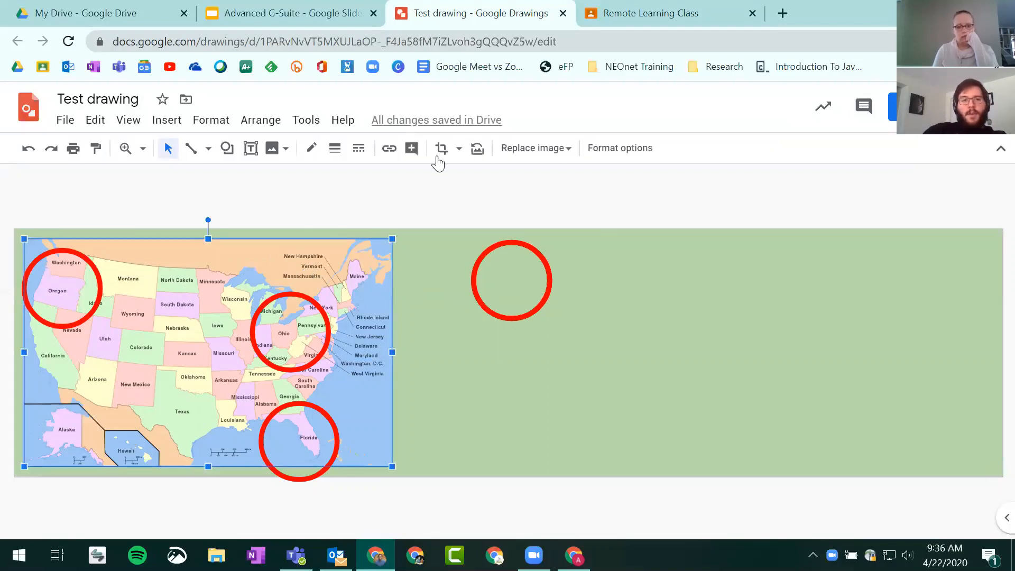
left_click(389, 154)
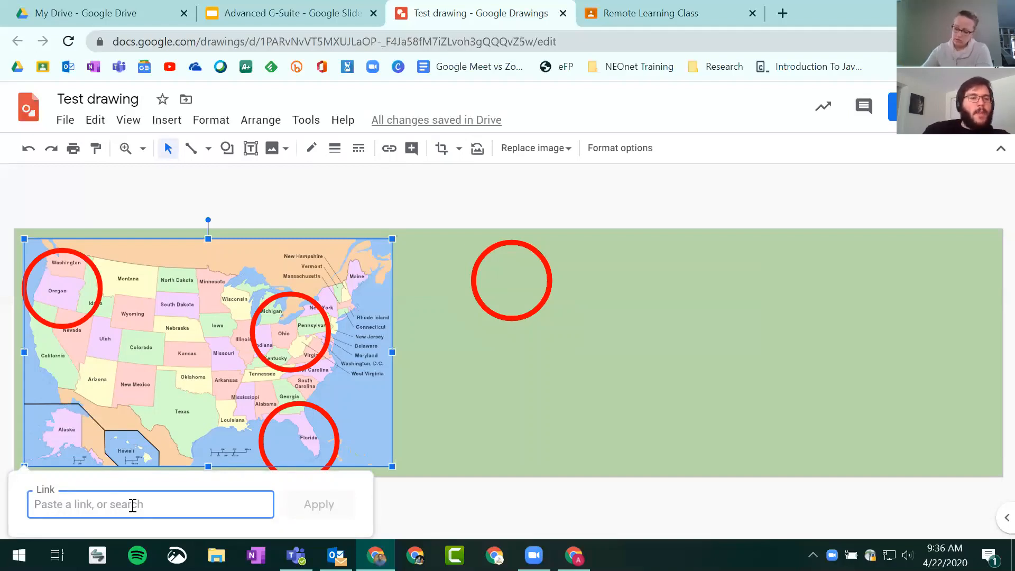
type("maps.g")
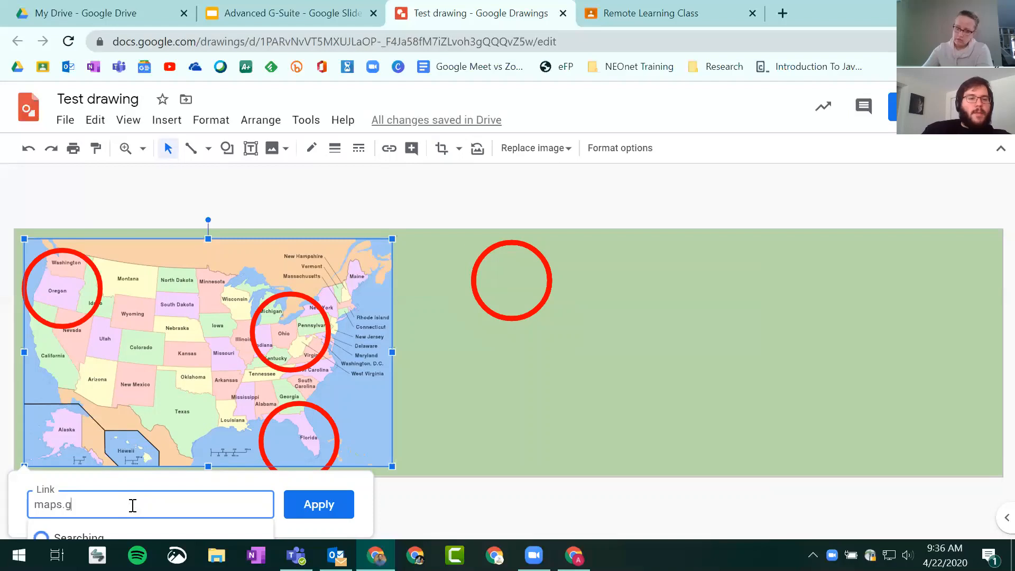
type("oogle.com")
key("Return")
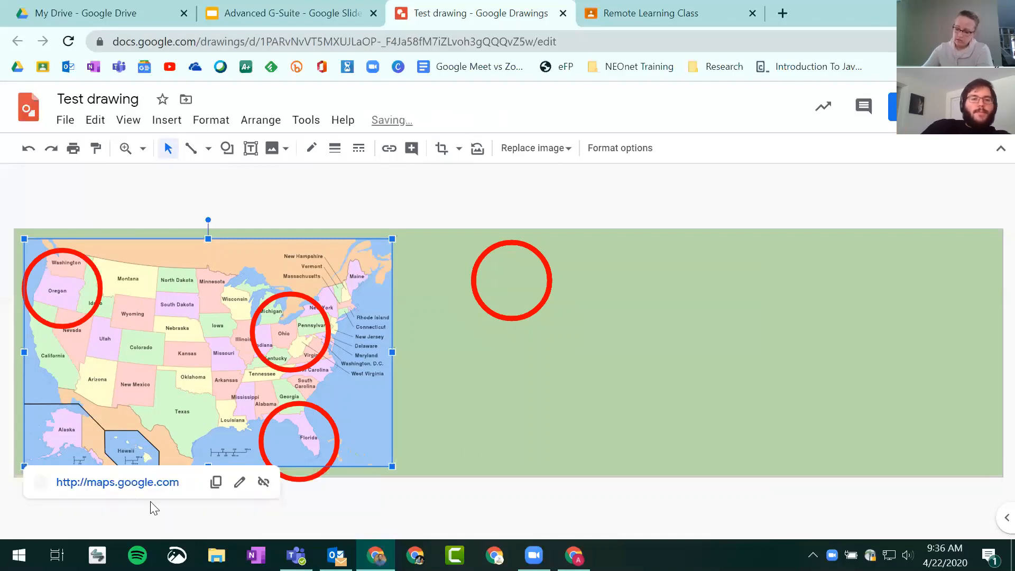
left_click(520, 436)
Test the map image's link by opening it, and close the Google Maps page to return to the drawing
left_click(328, 293)
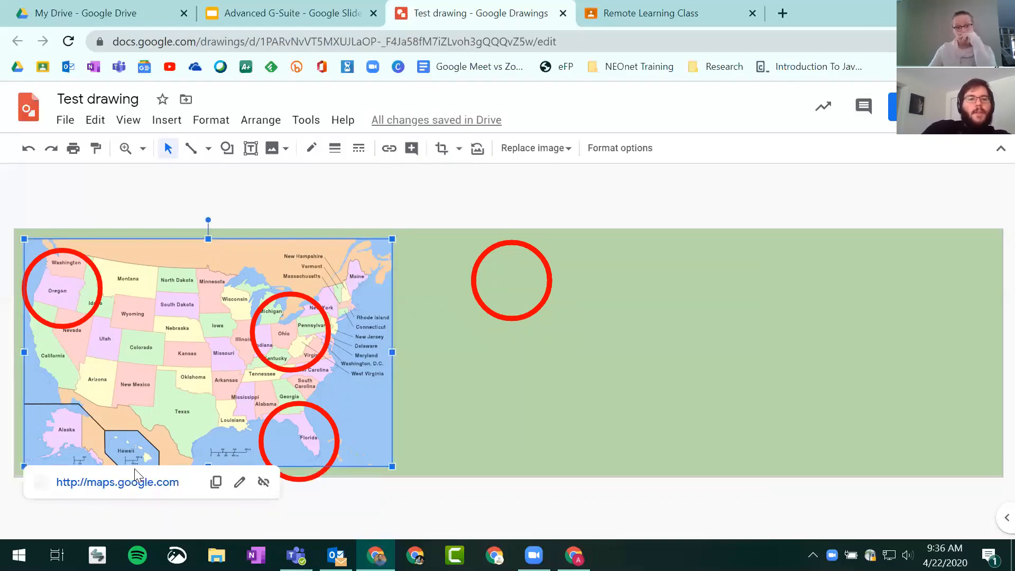
left_click(136, 480)
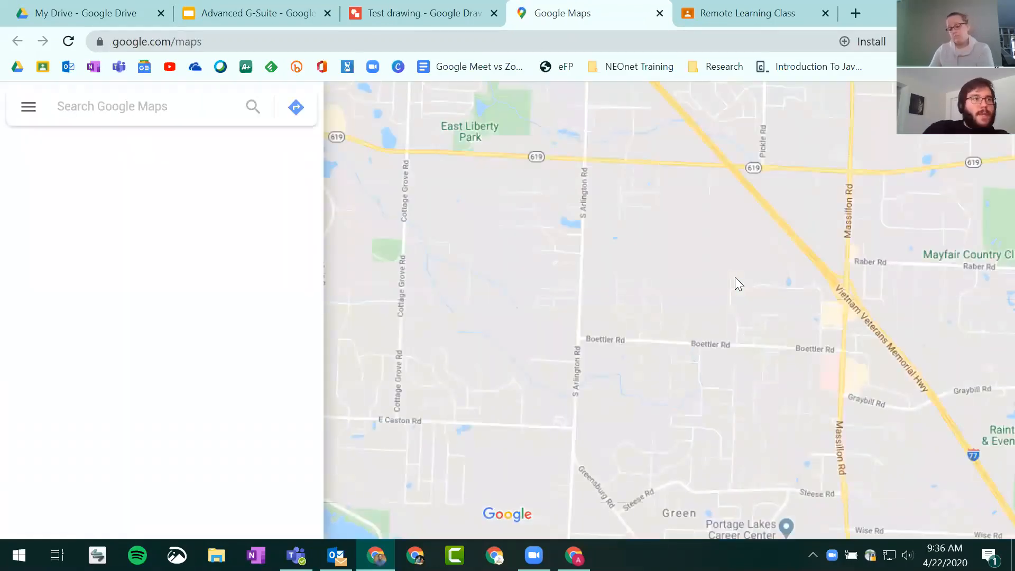
left_click(660, 14)
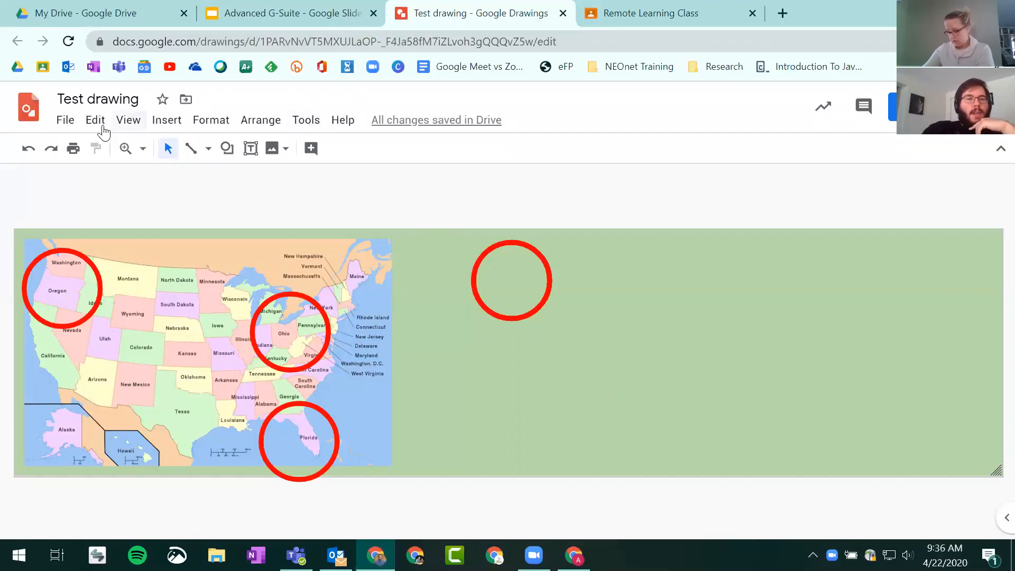
left_click(168, 128)
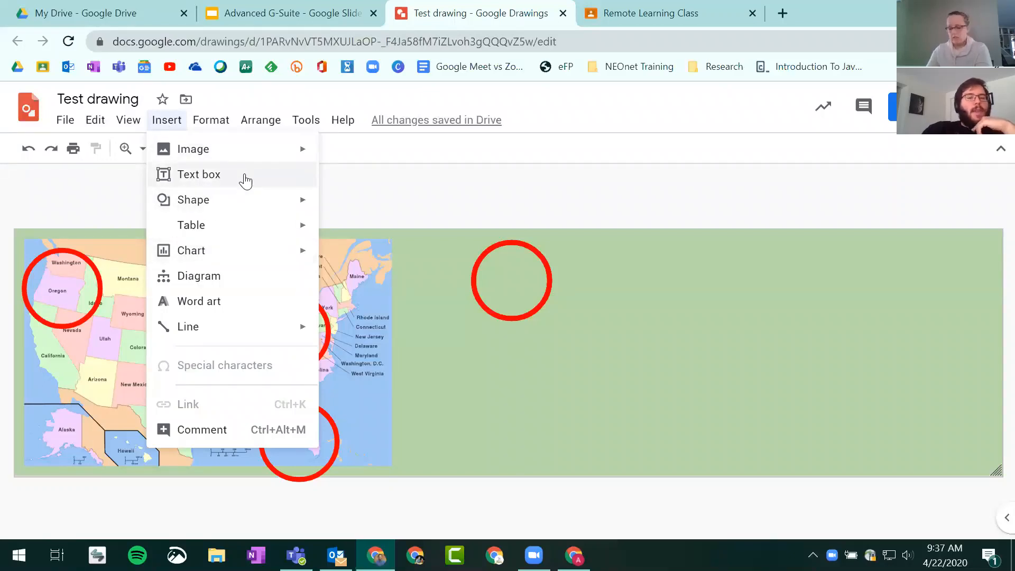
left_click(696, 314)
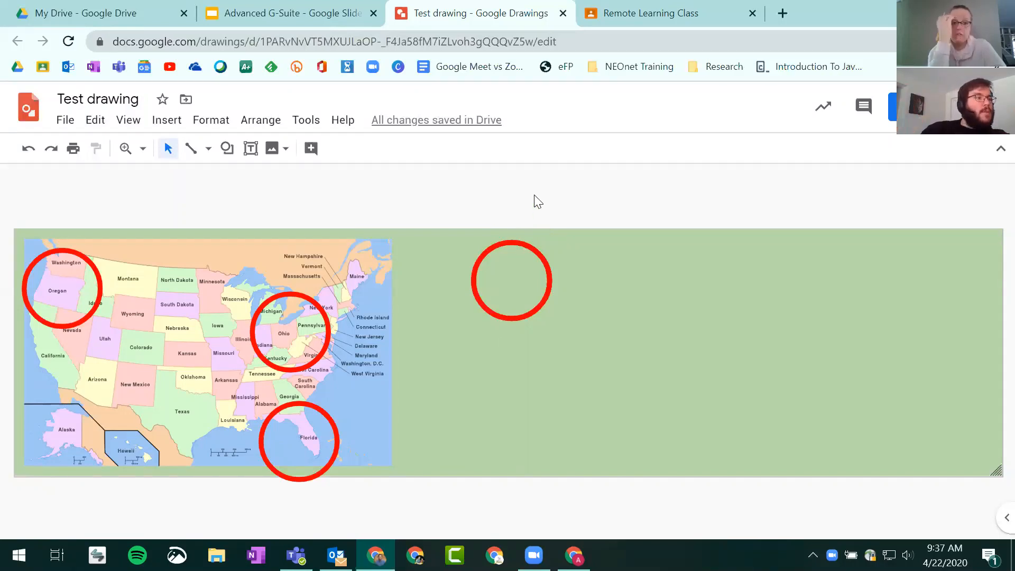
Switch to the Remote Learning Class page, create a blank Google Slides presentation there with slides.new, and dismiss the theme choices
left_click(655, 22)
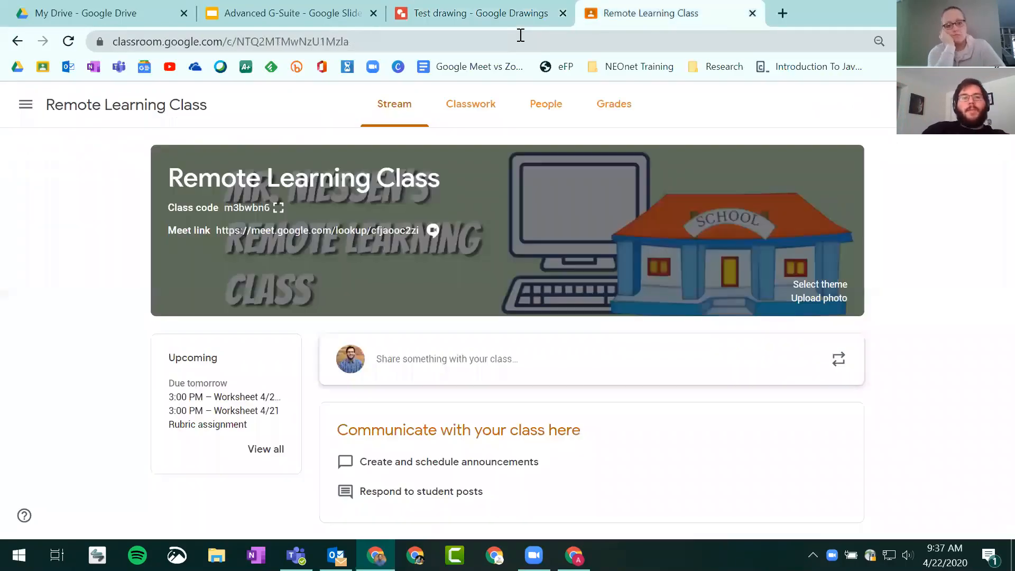
left_click(423, 40)
type("slides.new")
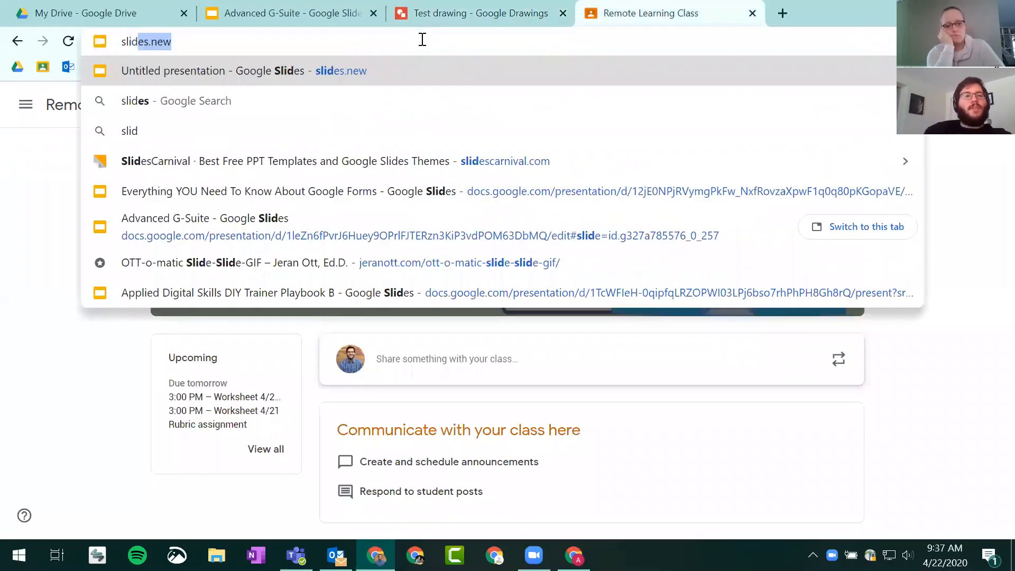
key("Return")
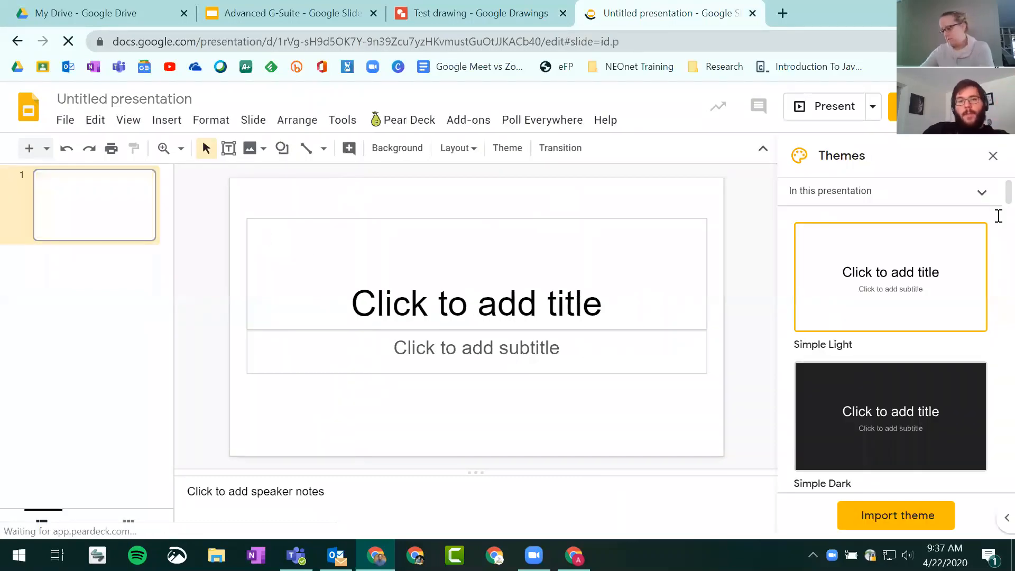
left_click(993, 156)
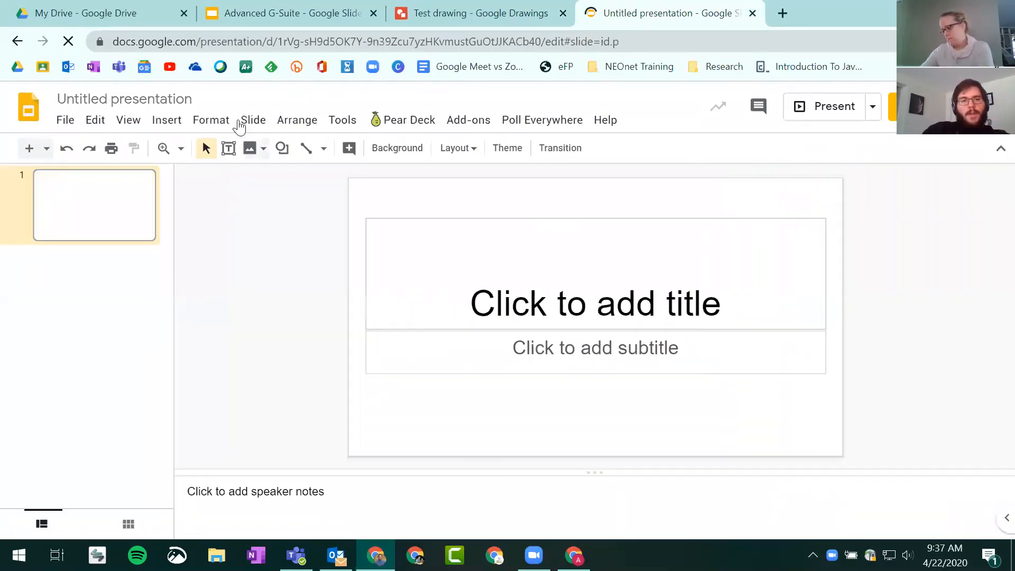
Search YouTube for "crash course" and insert the video "Immune System, Part 1: Crash Course A&P #45" on the title slide
left_click(167, 122)
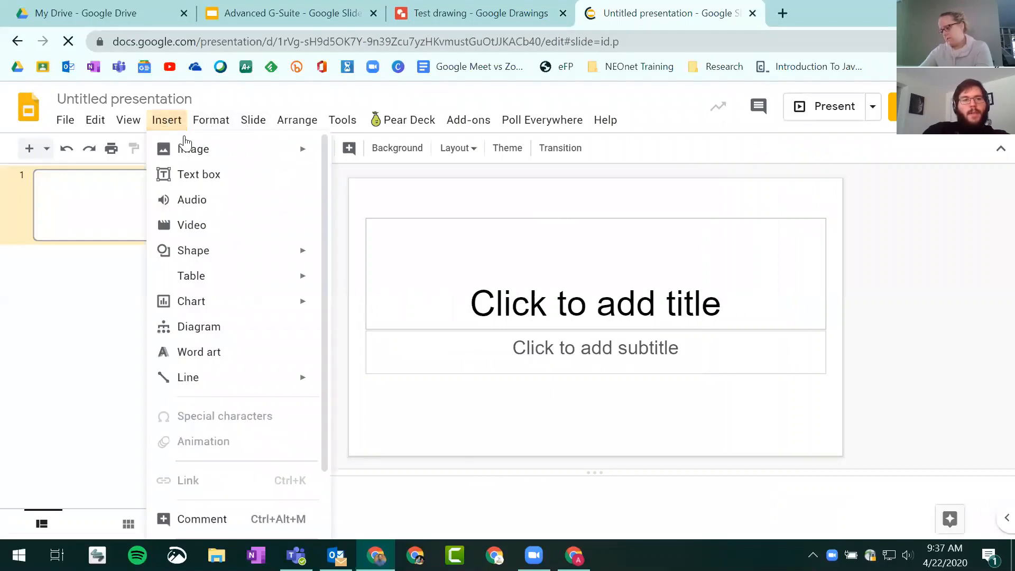
left_click(198, 227)
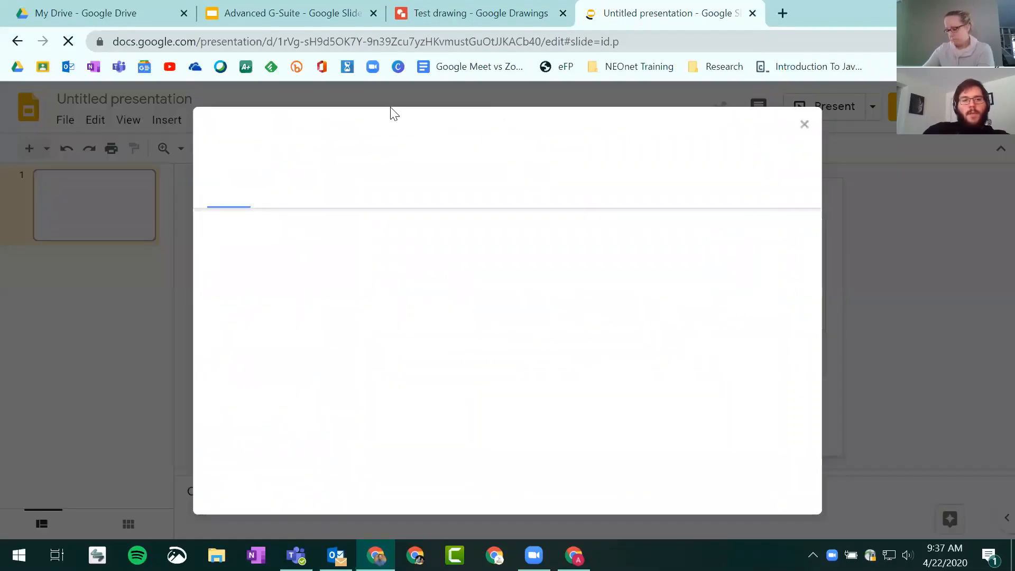
left_click(348, 238)
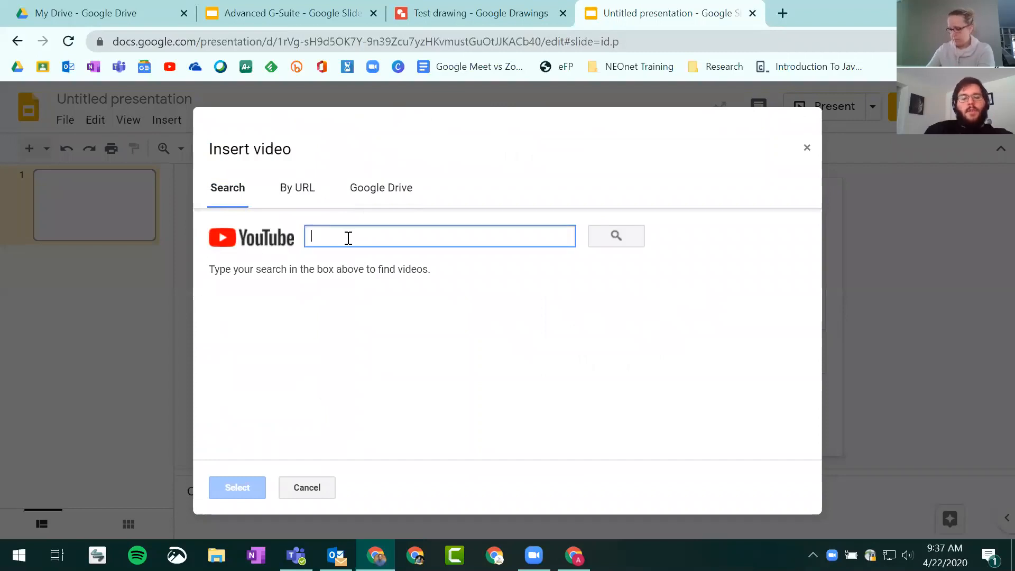
type("crash co")
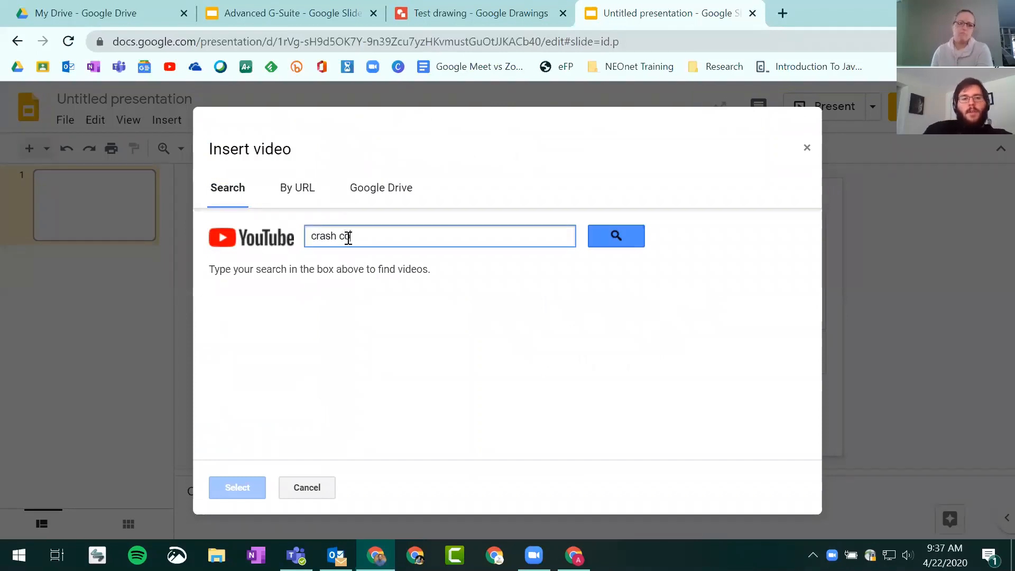
type("urse")
key("Return")
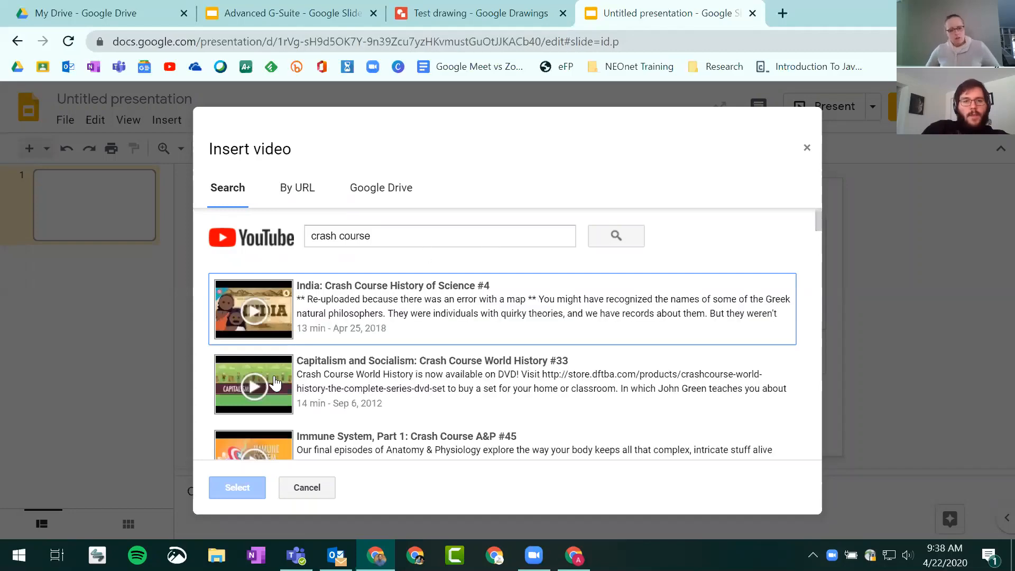
scroll(297, 375, "down", 3)
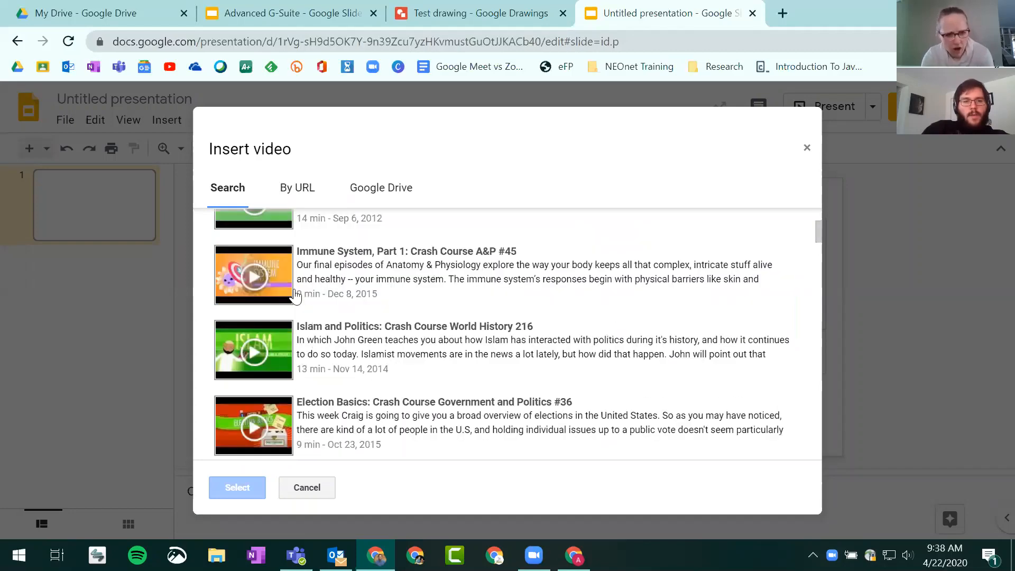
left_click(267, 276)
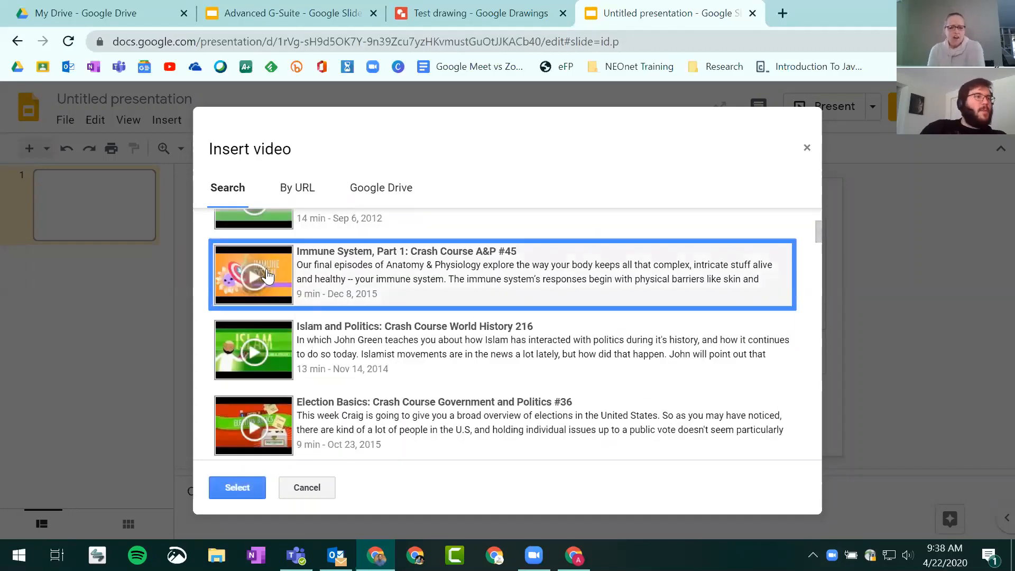
left_click(237, 487)
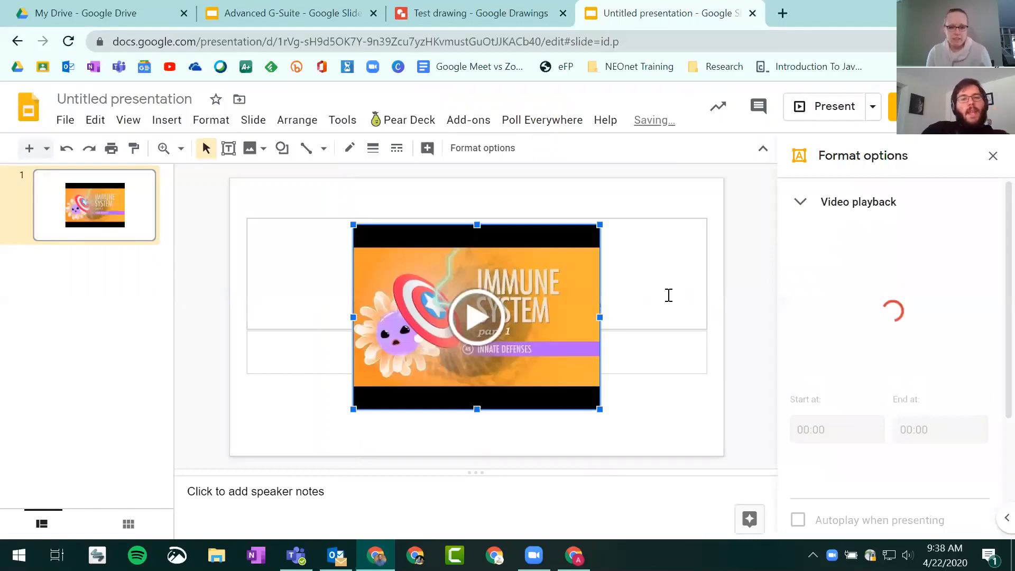
Switch back to the Test drawing in Google Drawings
left_click(455, 15)
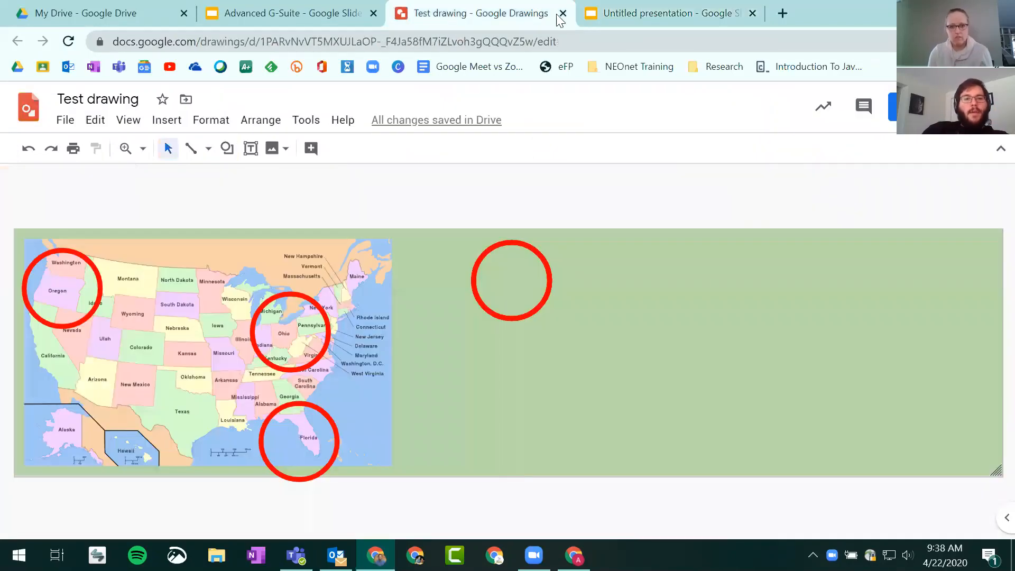
Copy the Immune System video from the untitled presentation into the Test drawing and place it at the right end of the banner
left_click(627, 18)
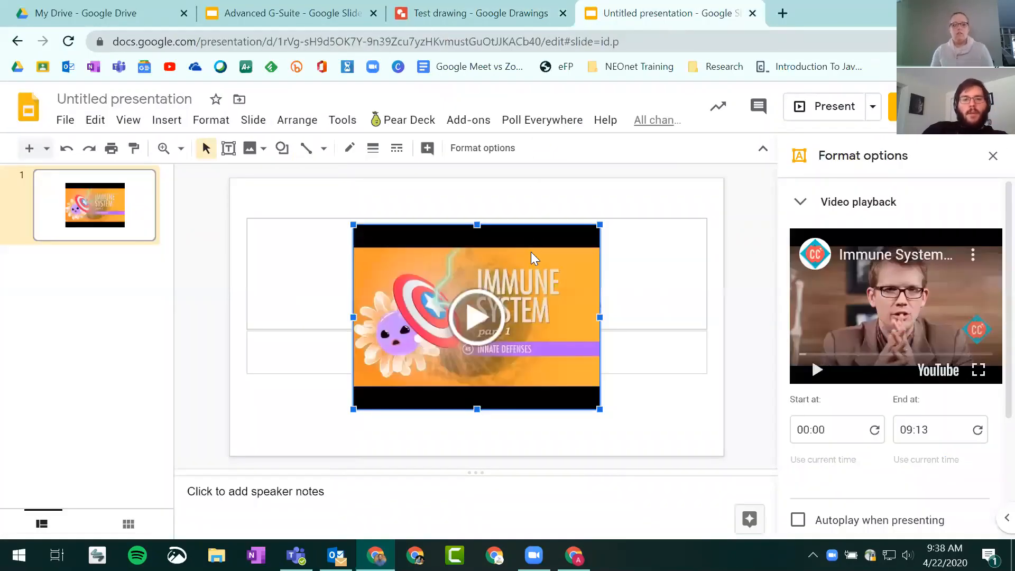
right_click(532, 254)
left_click(573, 226)
left_click(540, 15)
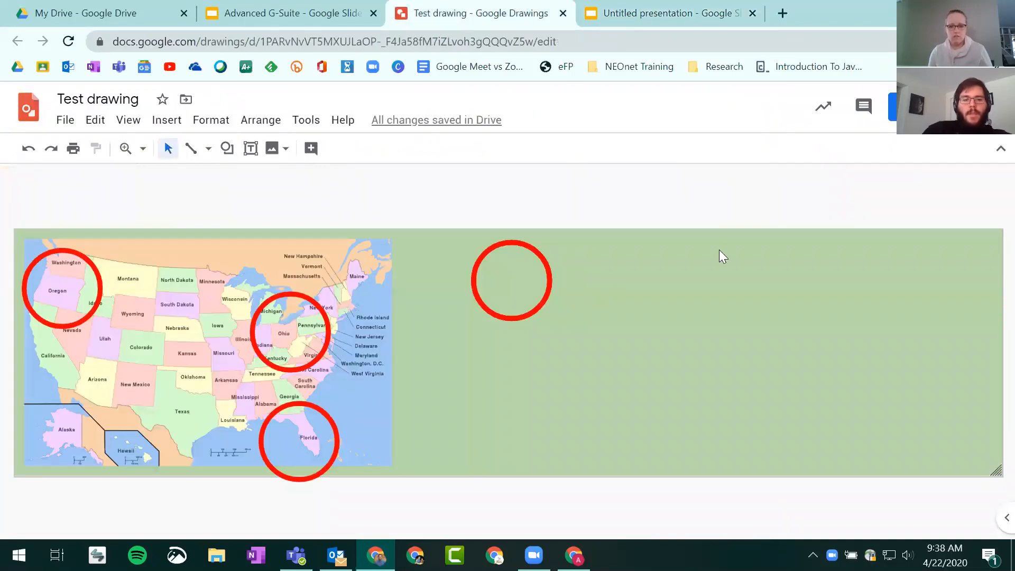
key("ctrl+v")
mouse_move(323, 379)
left_mouse_down()
mouse_move(814, 335)
mouse_move(862, 298)
mouse_move(866, 333)
left_mouse_up()
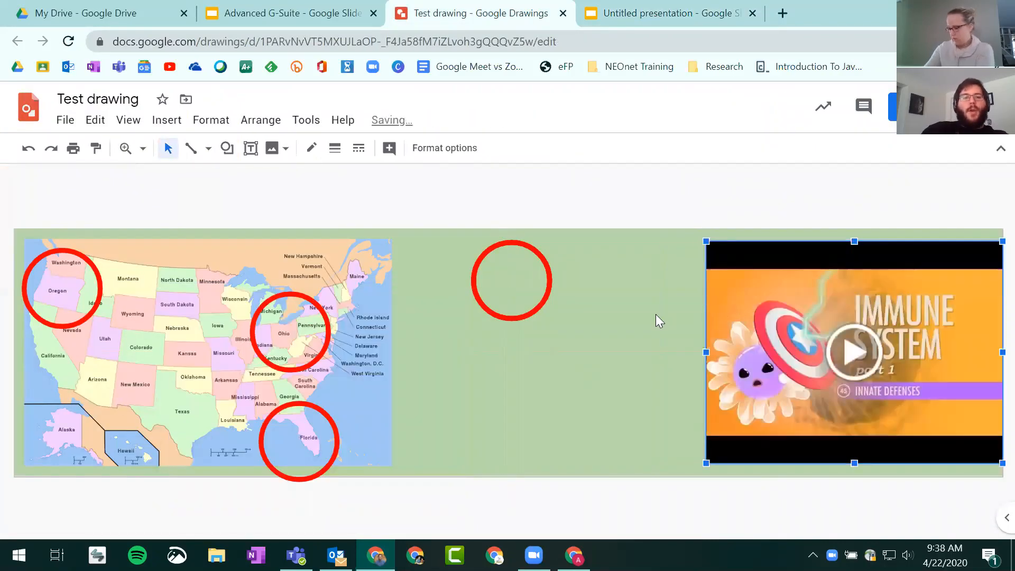
left_click(634, 323)
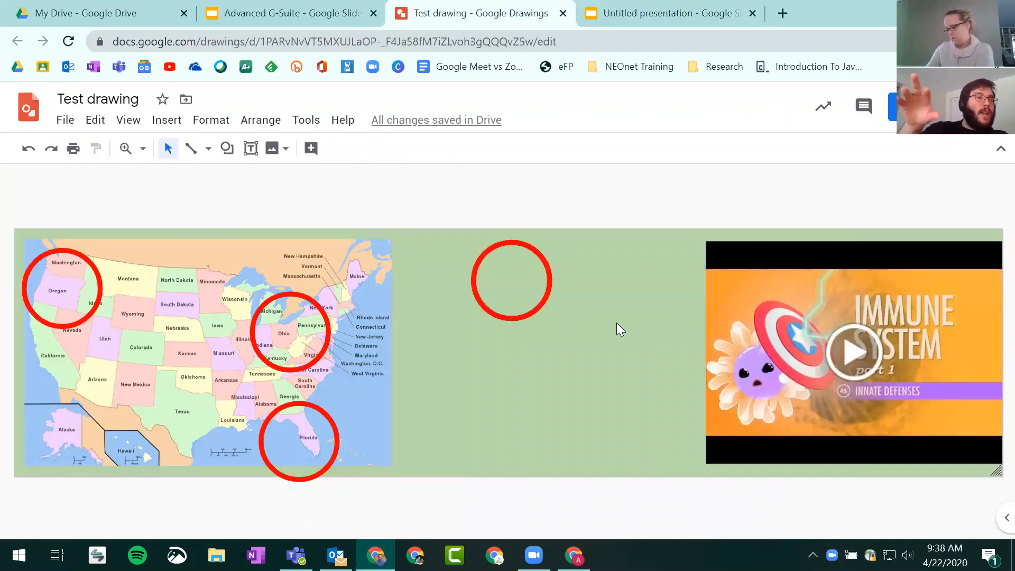
Play the embedded Immune System video inside the drawing for a few seconds and pause it
left_click(868, 363)
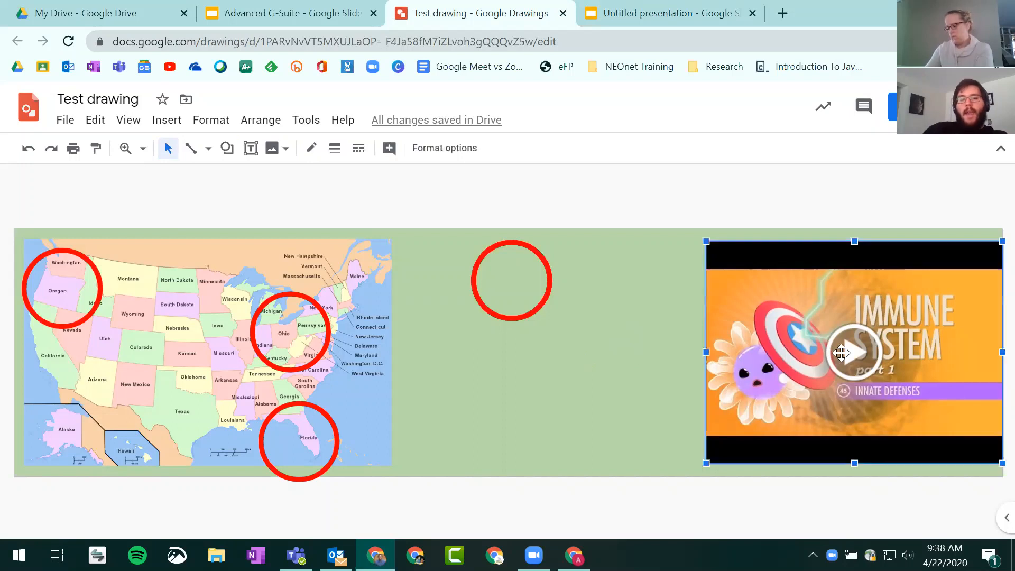
left_click(869, 363)
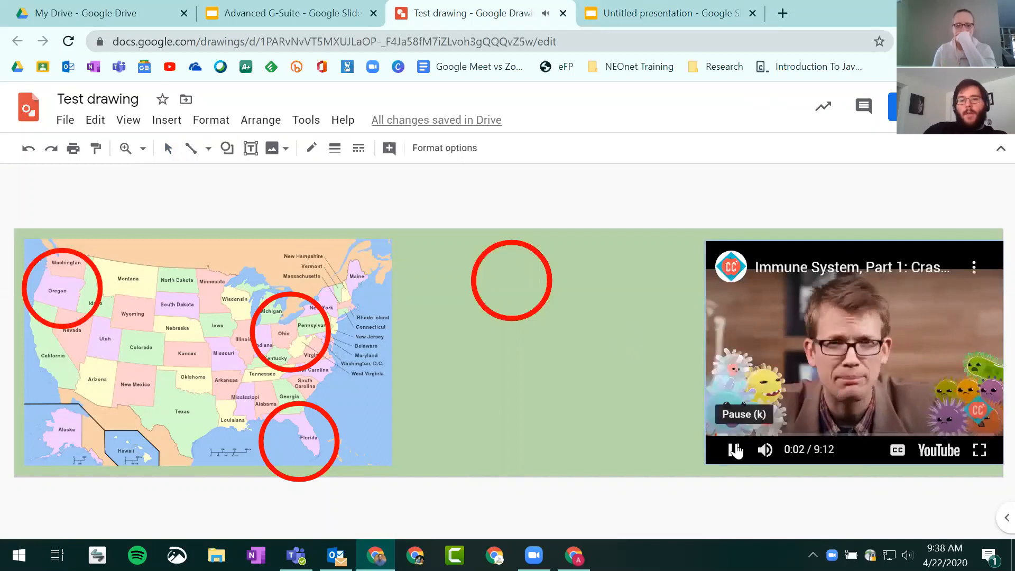
left_click(735, 450)
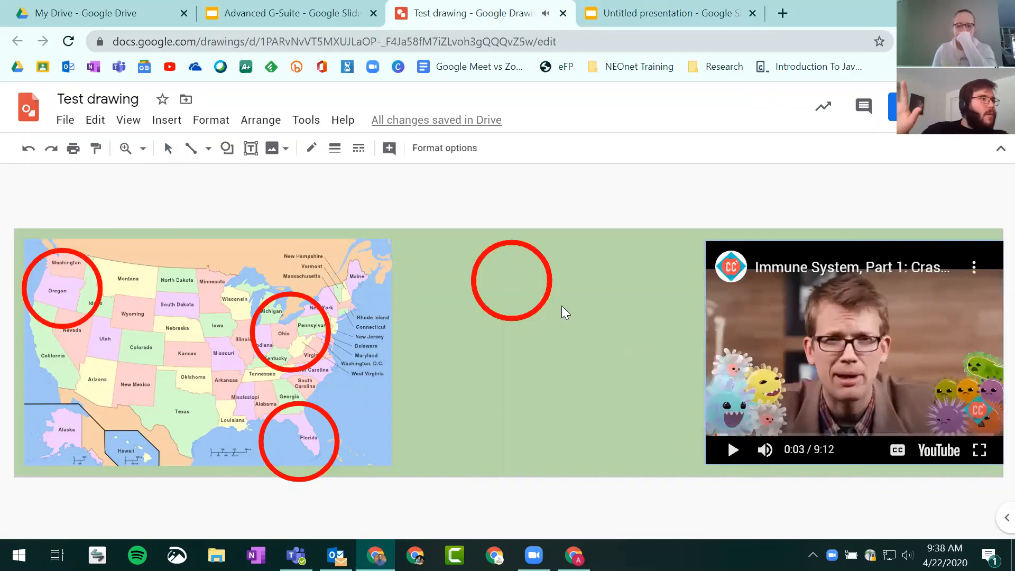
left_click(167, 120)
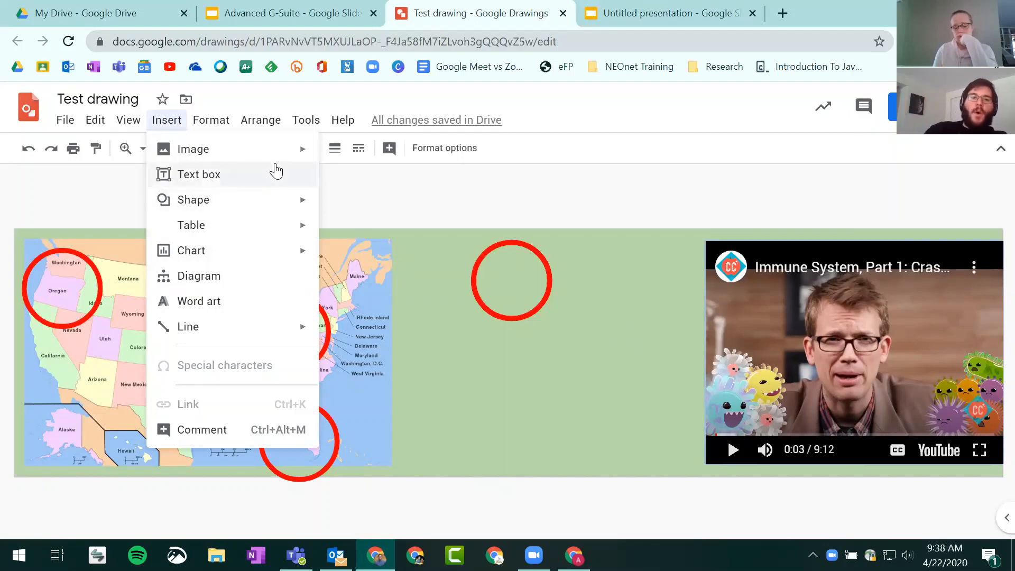
left_click(655, 7)
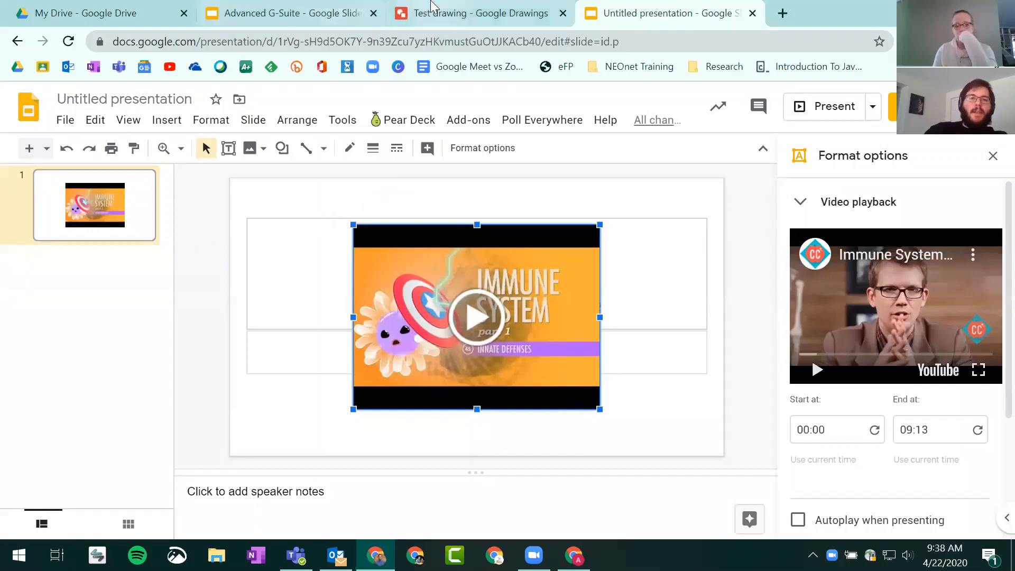
left_click(431, 5)
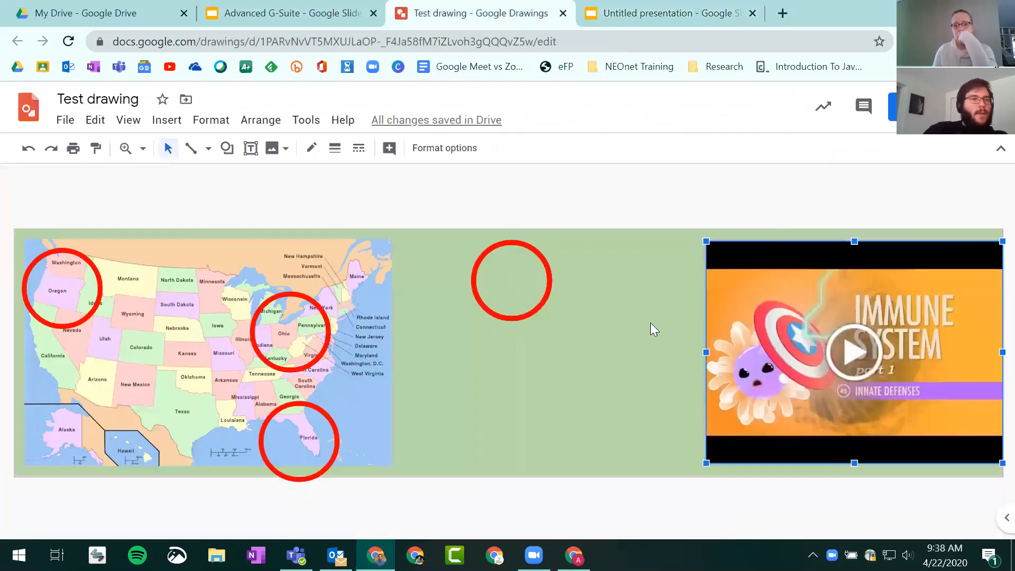
left_click(651, 324)
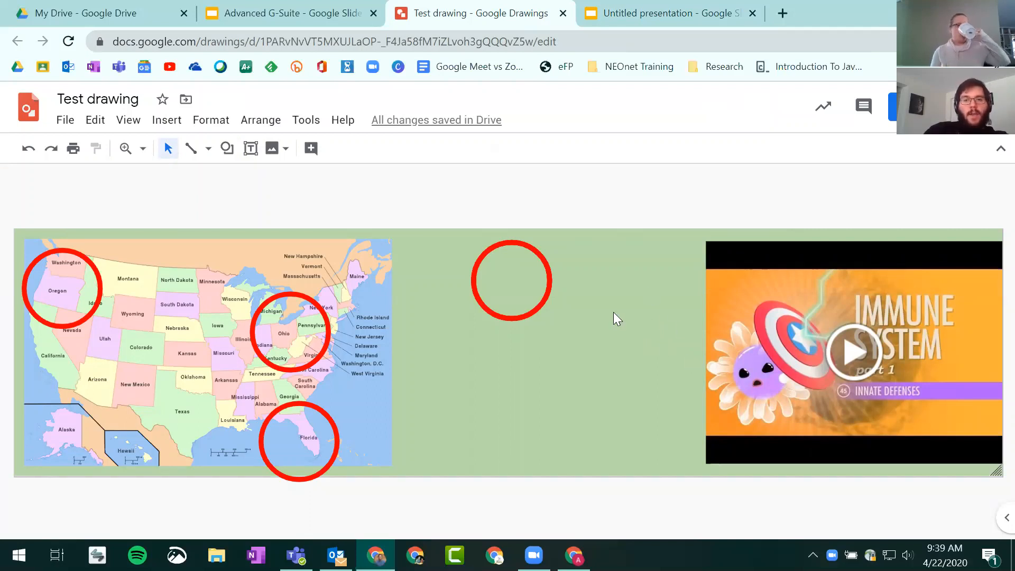
Move the video over the US map and back to the right end of the banner
left_click(879, 278)
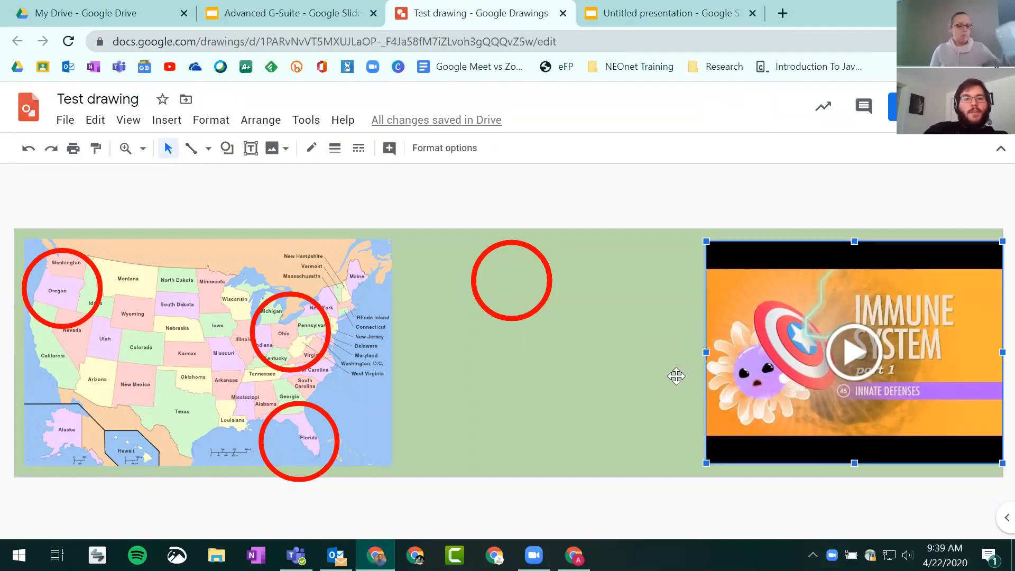
left_click_drag(812, 300, 169, 295)
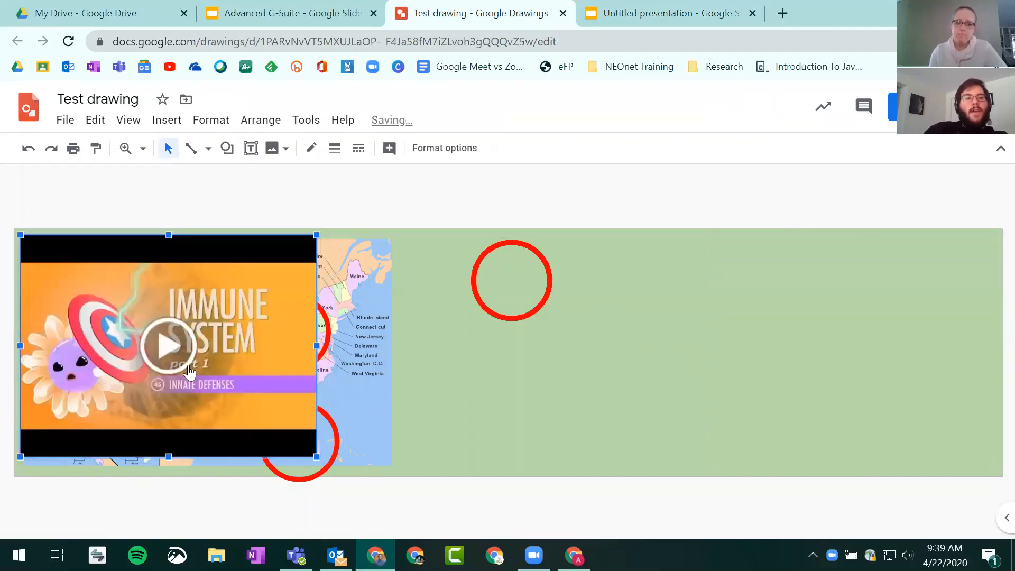
left_click_drag(243, 330, 917, 339)
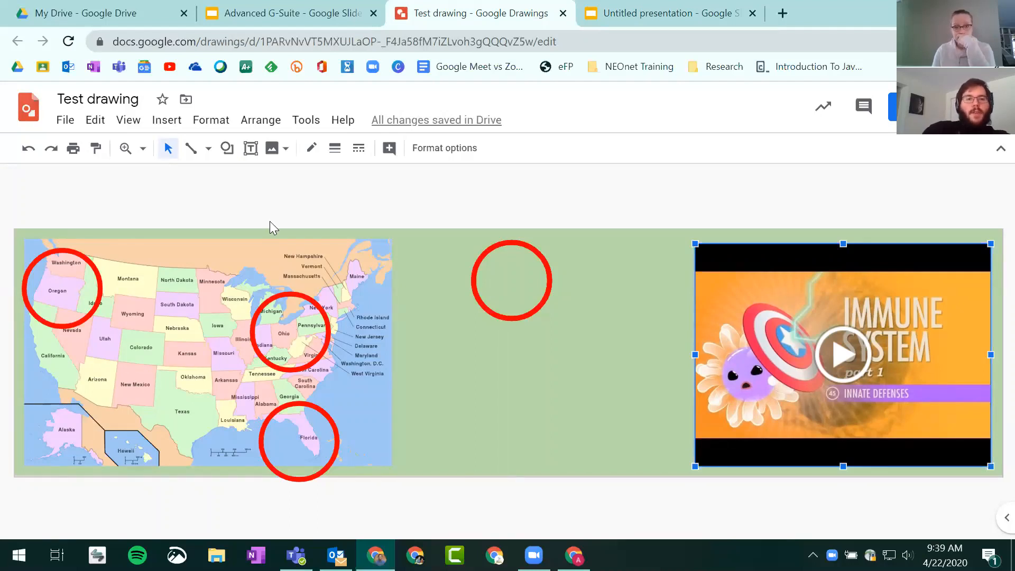
left_click(211, 120)
mouse_move(306, 121)
left_click(526, 182)
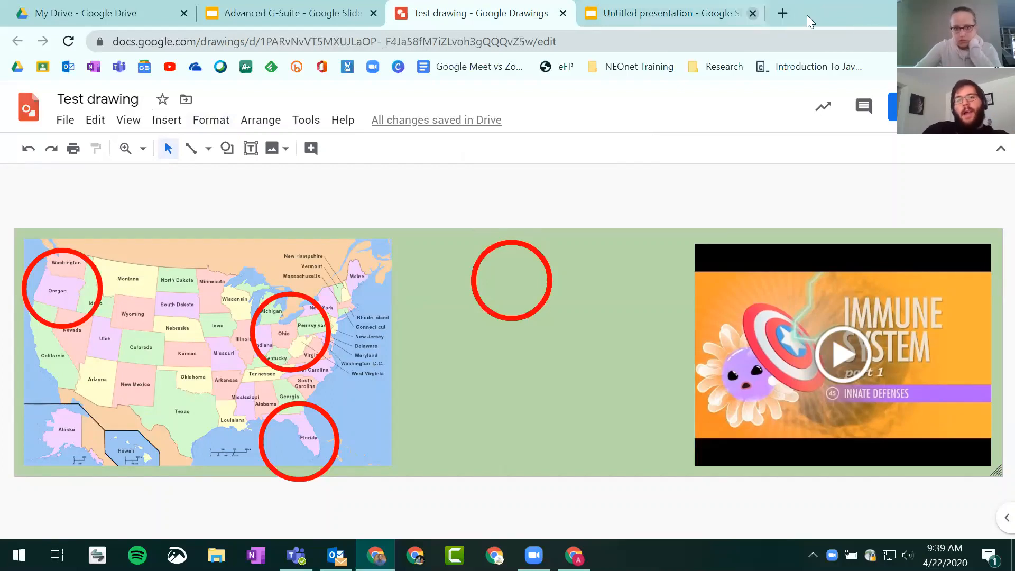
Pin the GIPHY extension beside the browser's address bar
left_click(1004, 41)
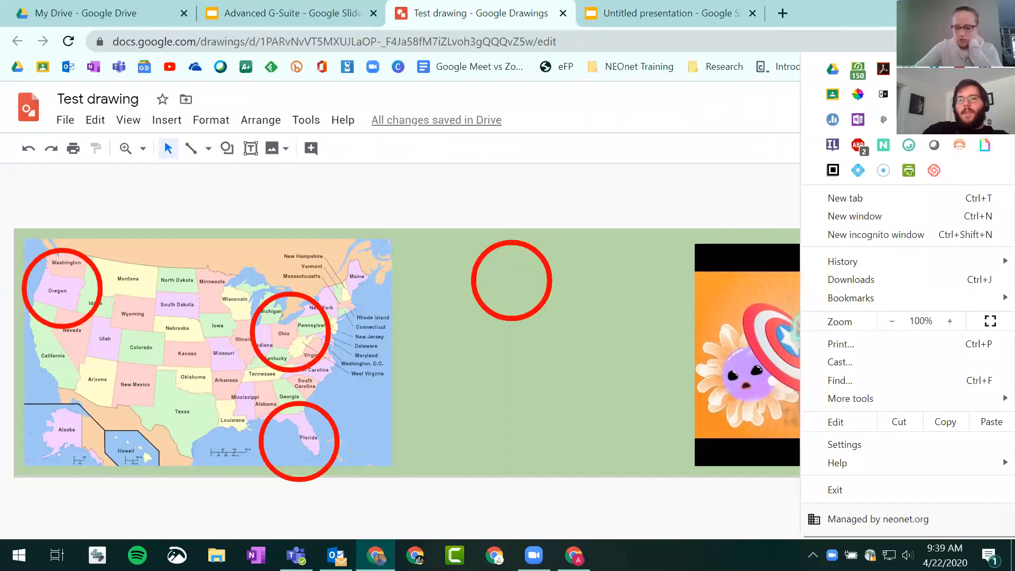
left_click_drag(985, 145, 914, 41)
left_click(890, 19)
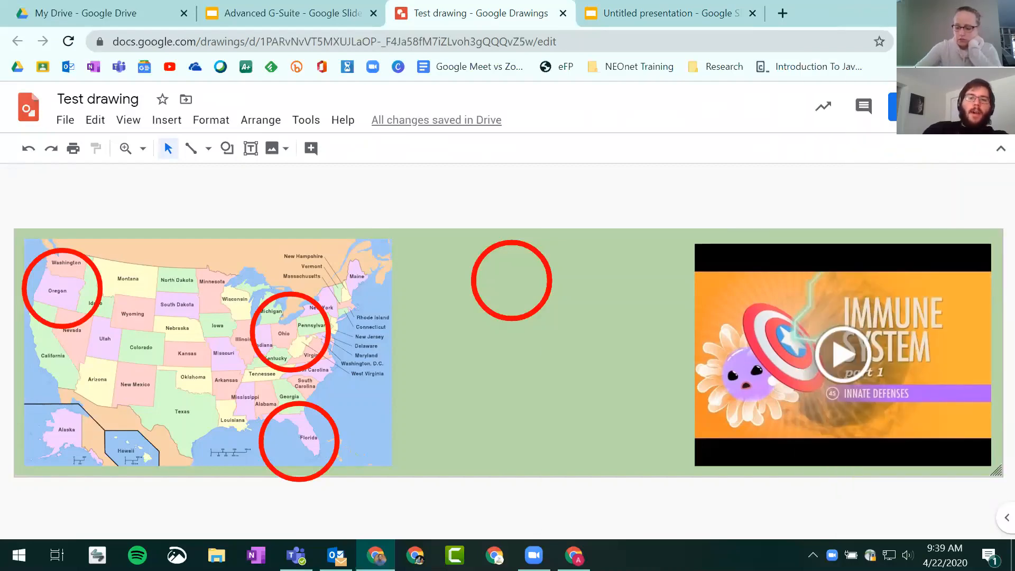
Add the trending Squidward GIF from GIPHY to the drawing and move it over the free red circle between map and video
left_click(914, 41)
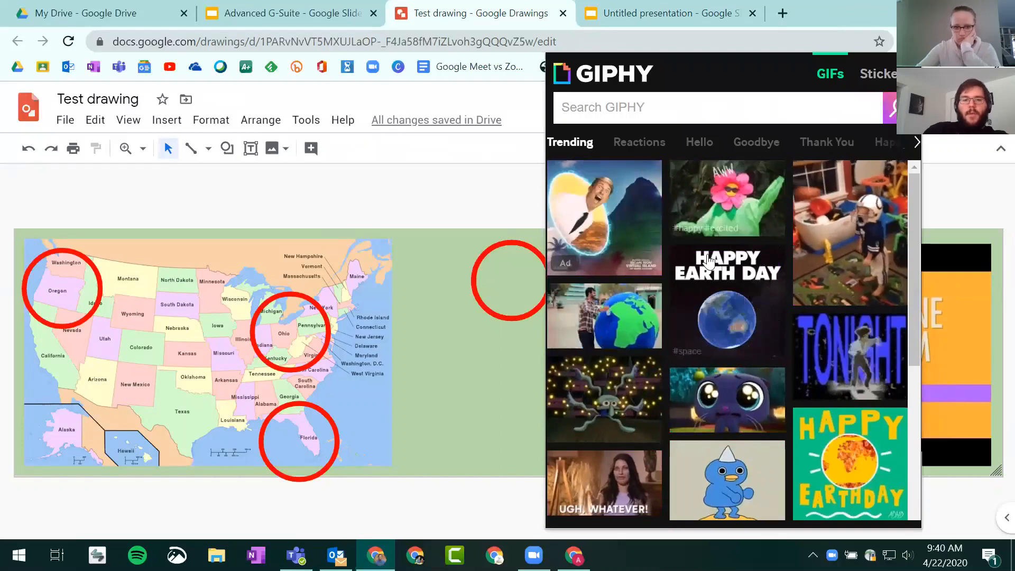
left_click_drag(624, 405, 427, 321)
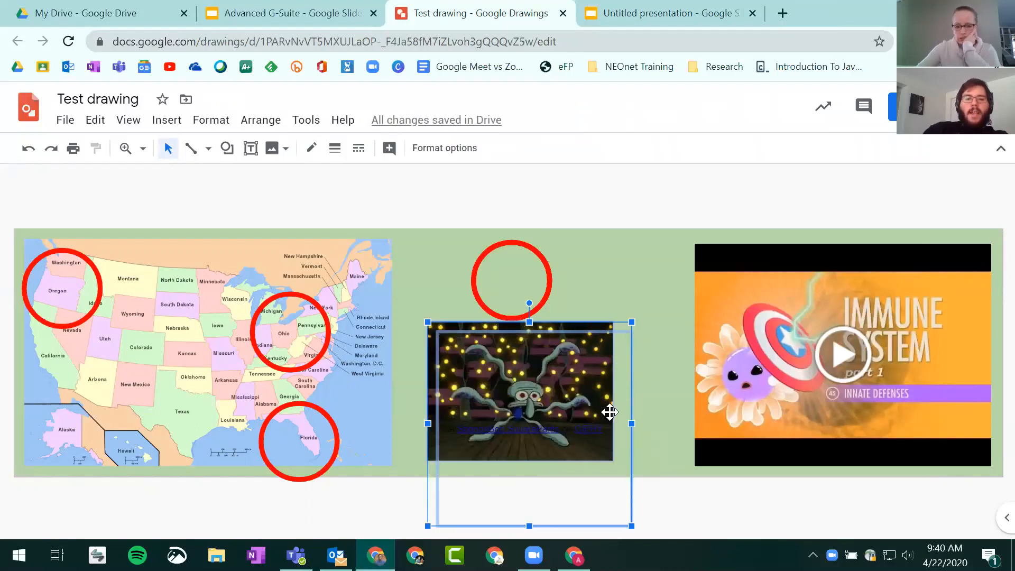
left_click_drag(630, 368, 653, 284)
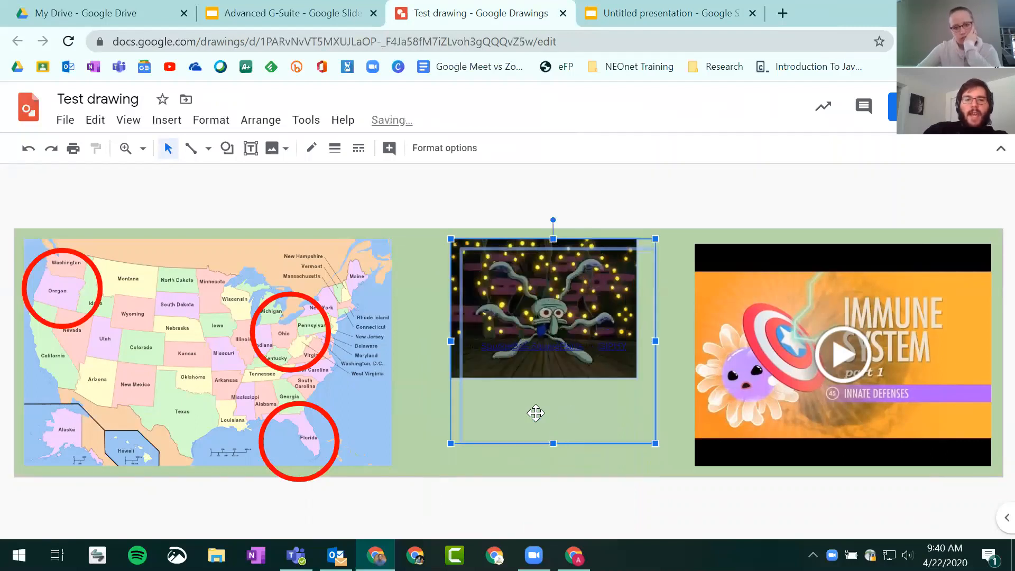
left_click(663, 284)
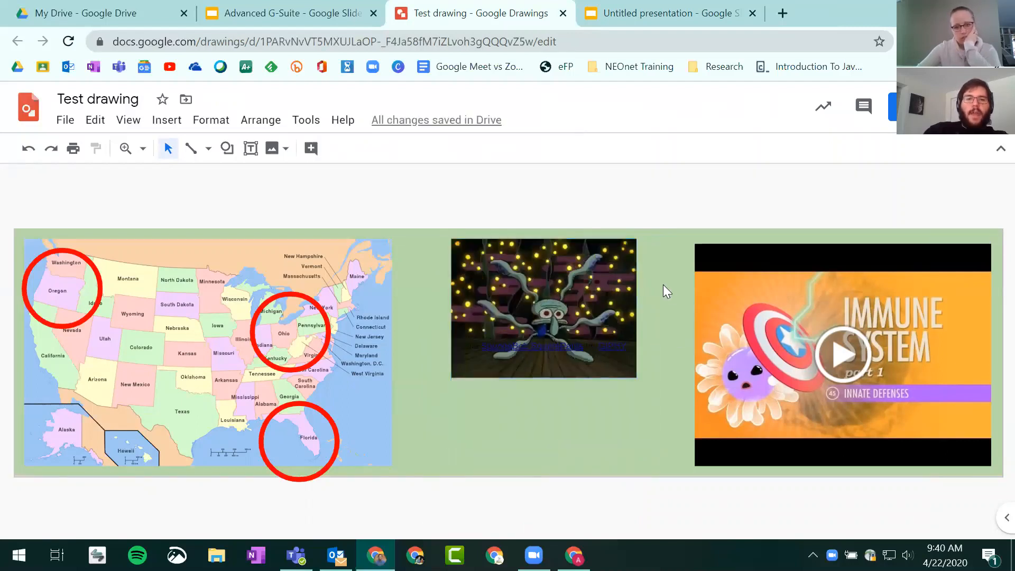
Delete the leftover link text box that came with the GIF, and move the GIF below the free red circle
left_click(657, 295)
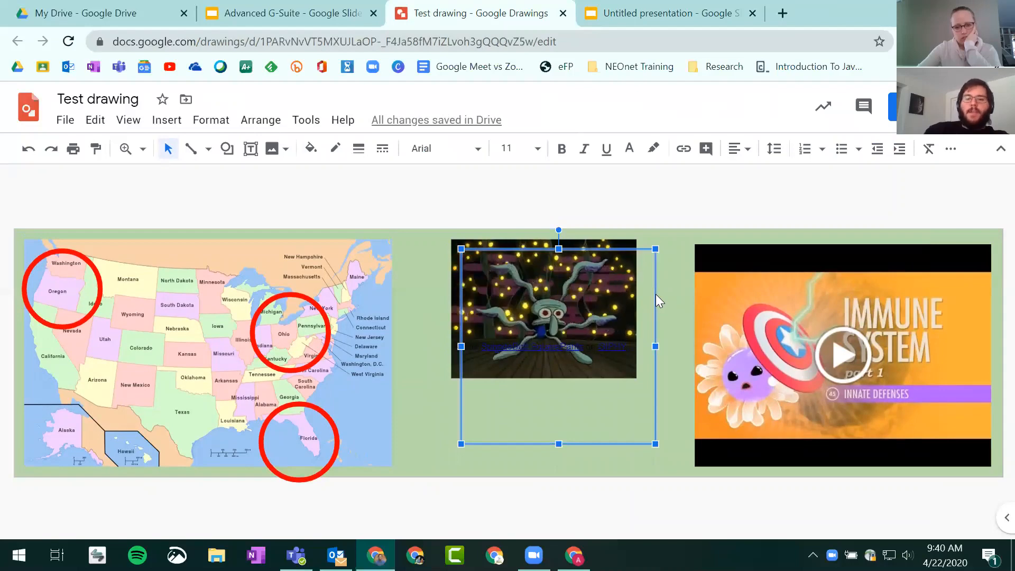
key("Delete")
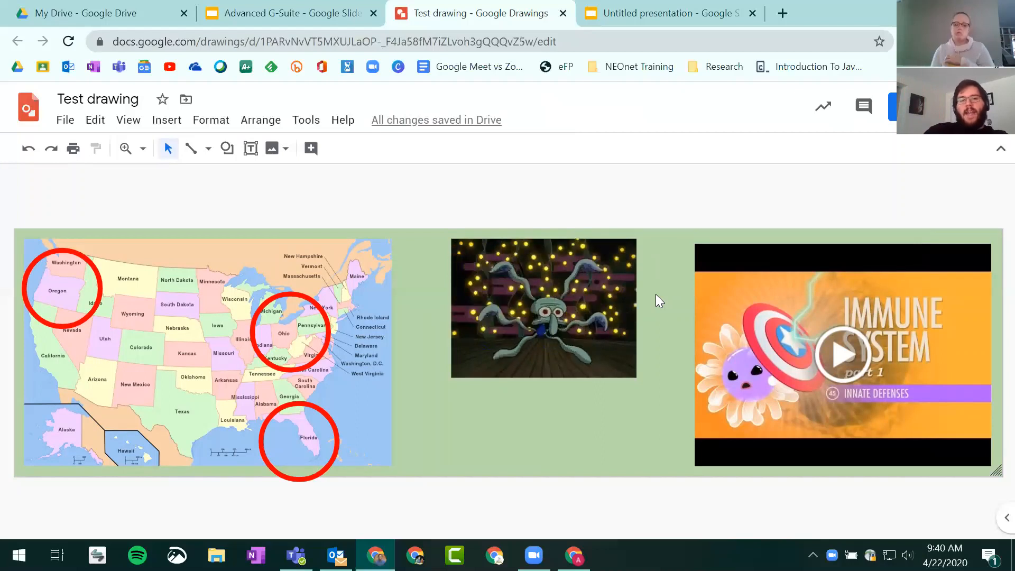
left_click(574, 316)
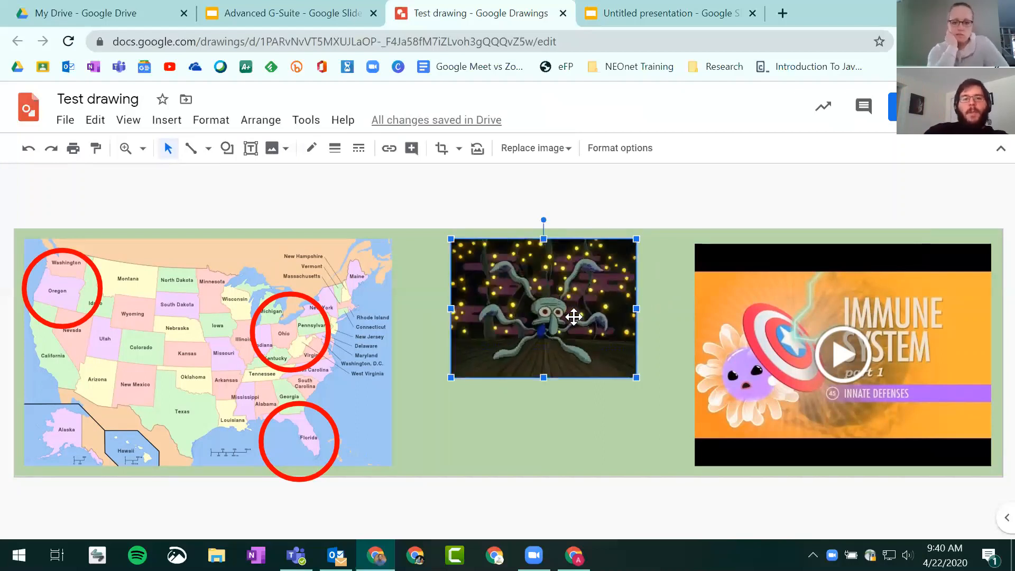
left_click_drag(574, 316, 616, 401)
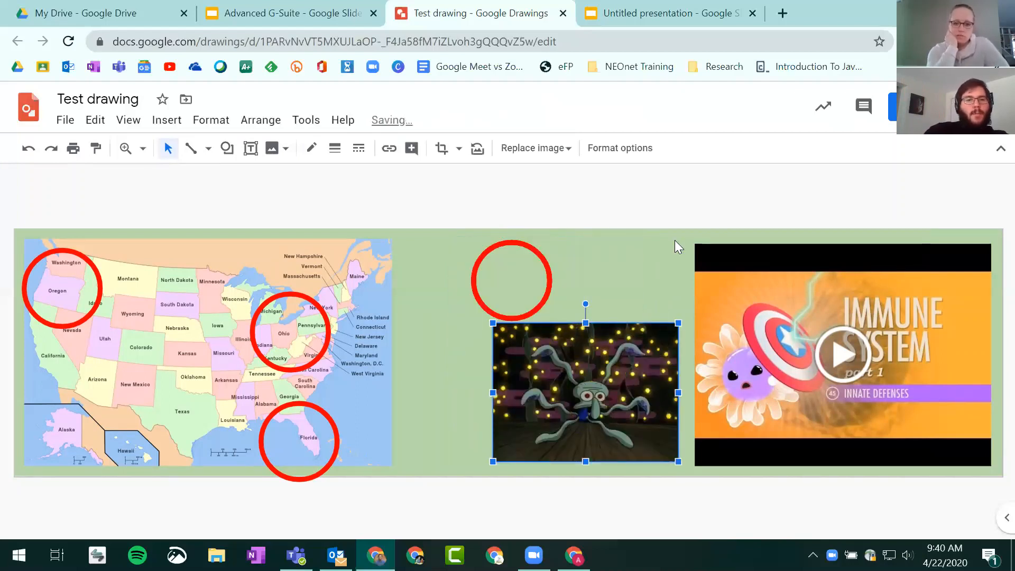
left_click(626, 256)
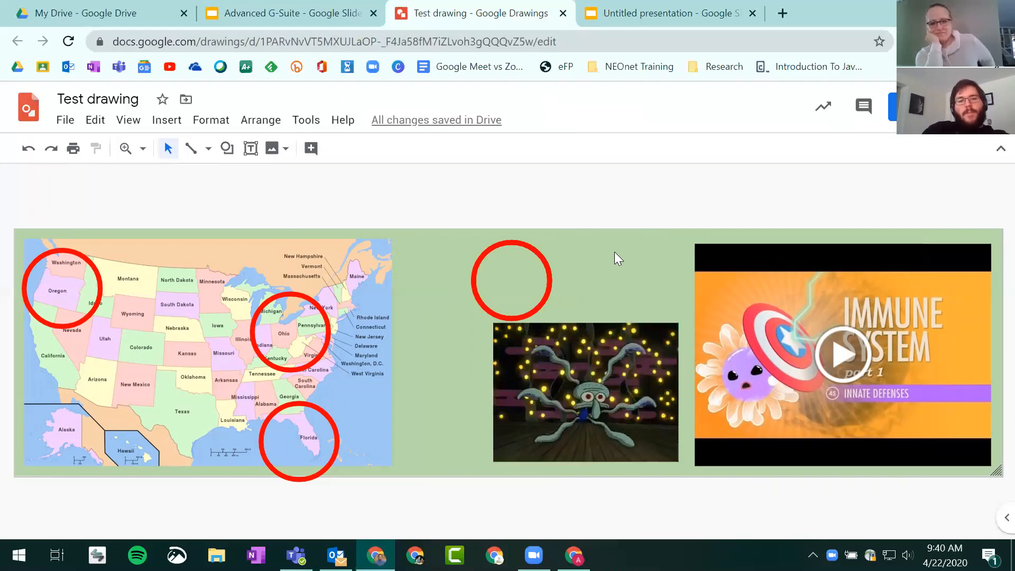
left_click(583, 369)
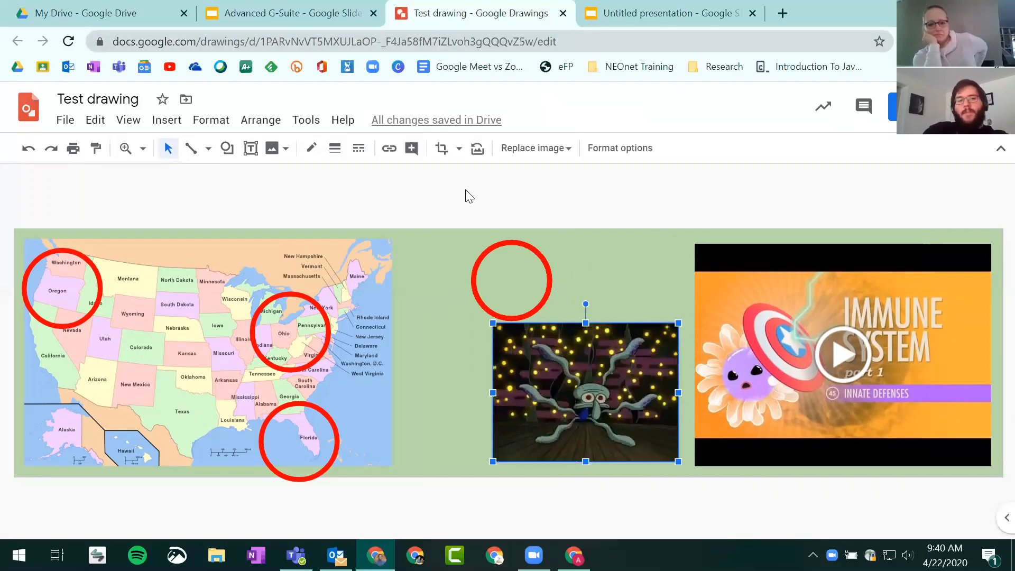
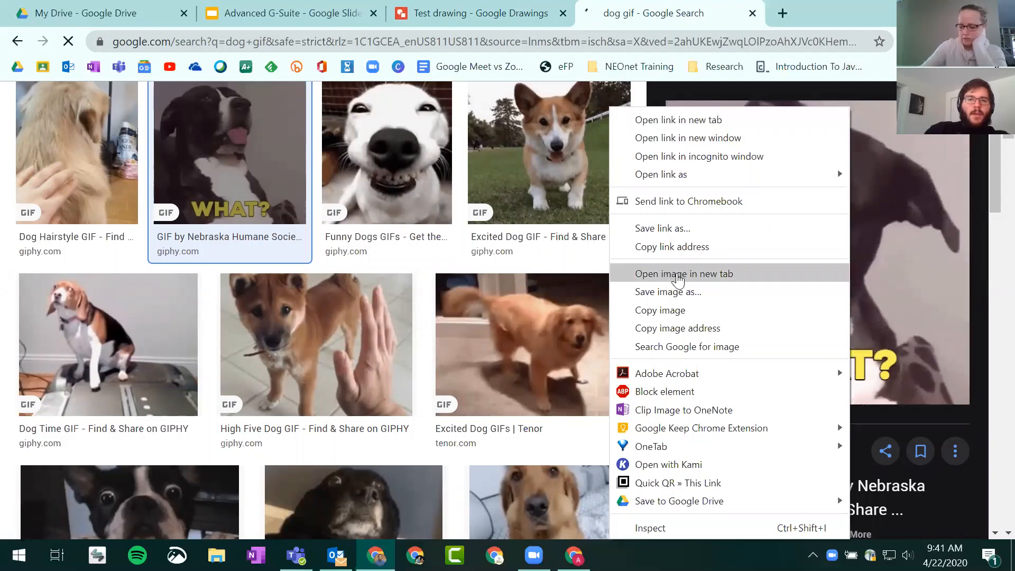
Open the Nebraska Humane Society dog GIF from the "dog gif" image results in a new tab and select its full web address
left_click(681, 273)
left_click(725, 23)
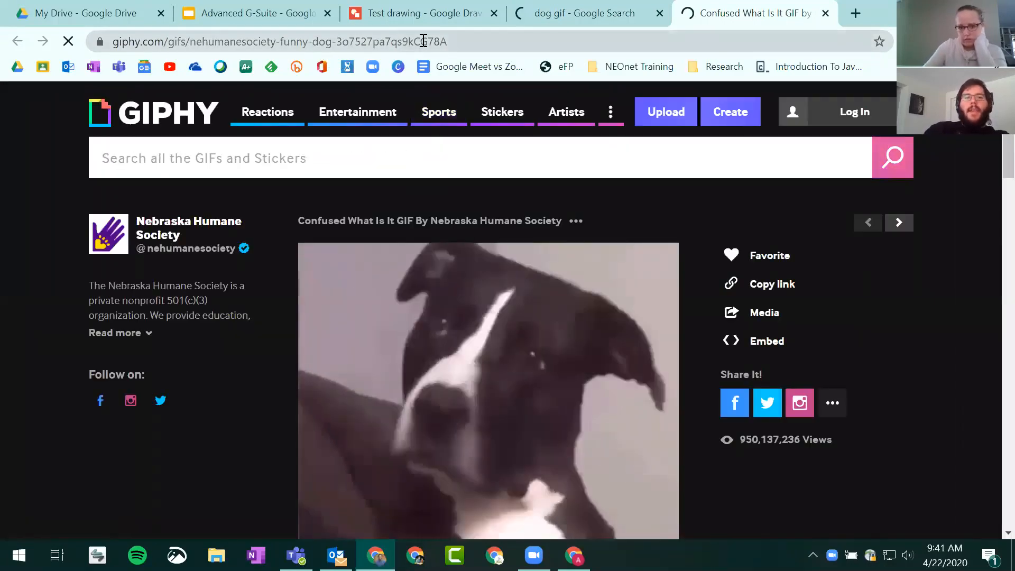
left_click(211, 40)
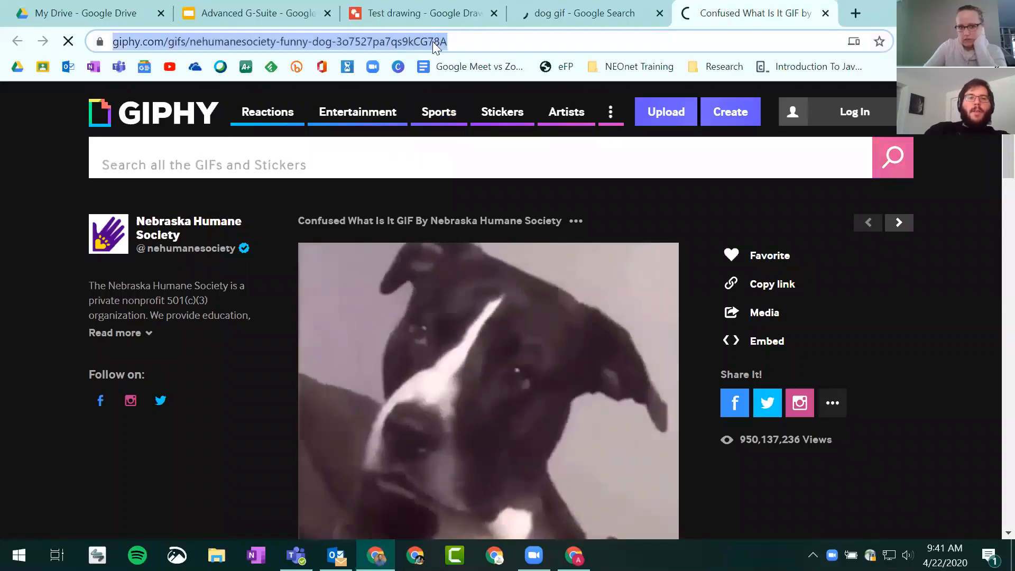
left_click(446, 41)
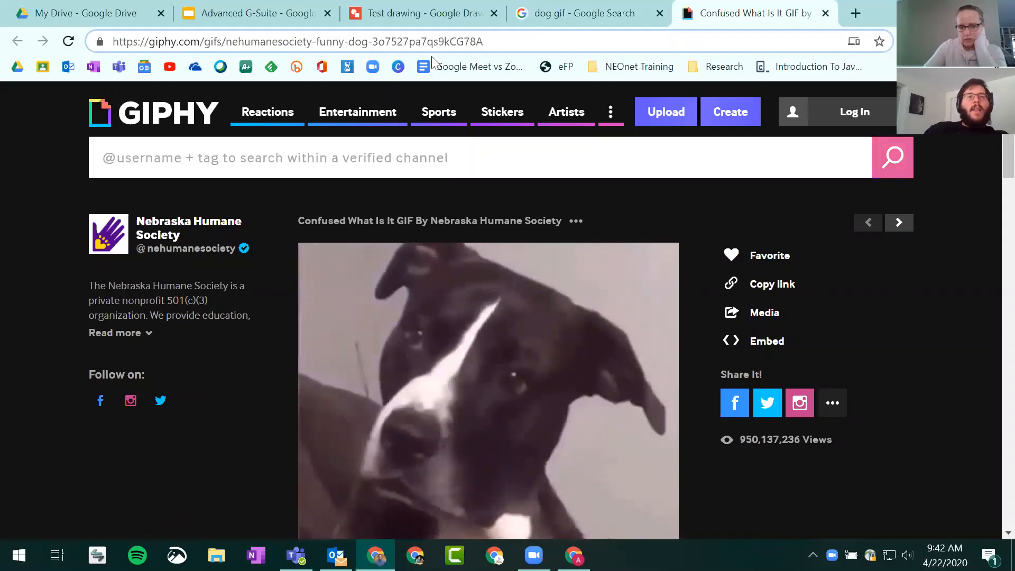
left_click(400, 42)
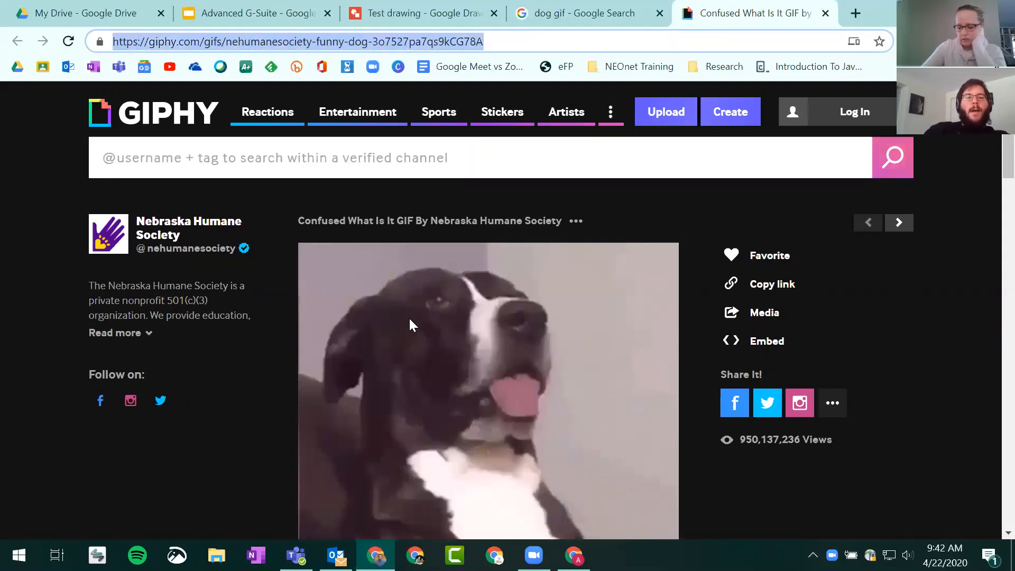
Open the Nebraska Humane Society dog GIF from its GIPHY page as a standalone image in a new tab
scroll(472, 281, "down", 3)
scroll(474, 272, "up", 3)
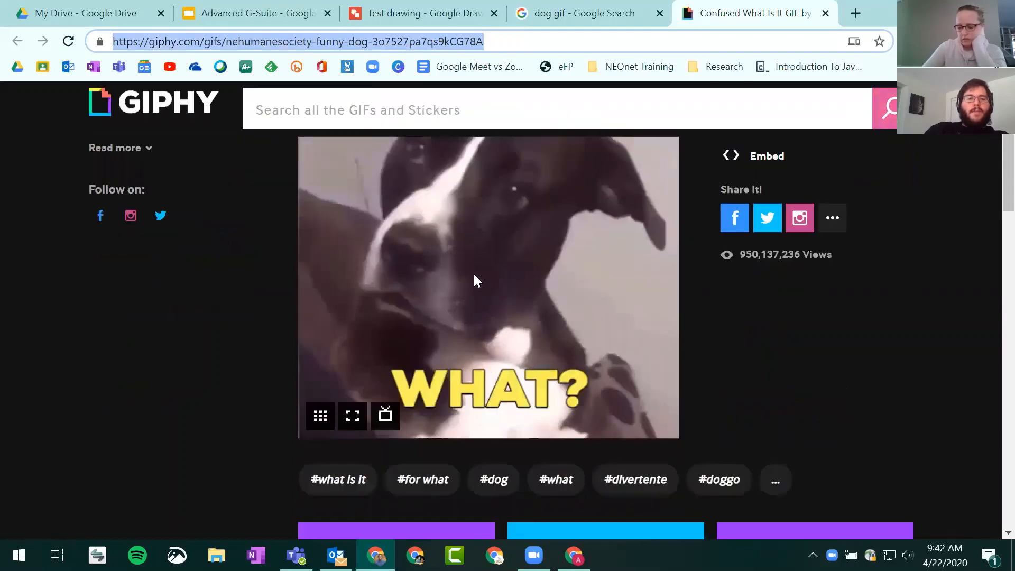
scroll(475, 272, "down", 3)
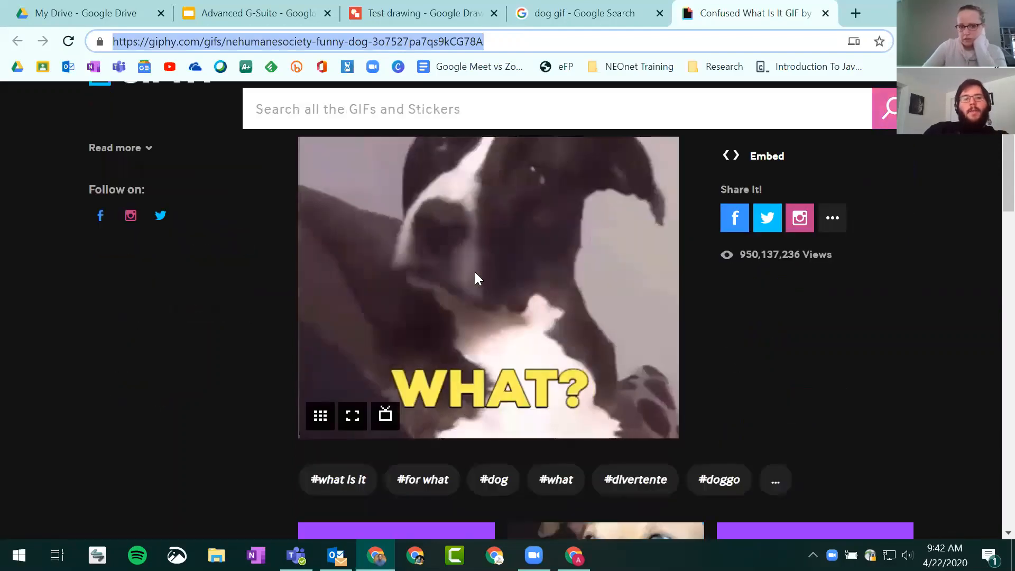
scroll(461, 318, "up", 3)
right_click(444, 366)
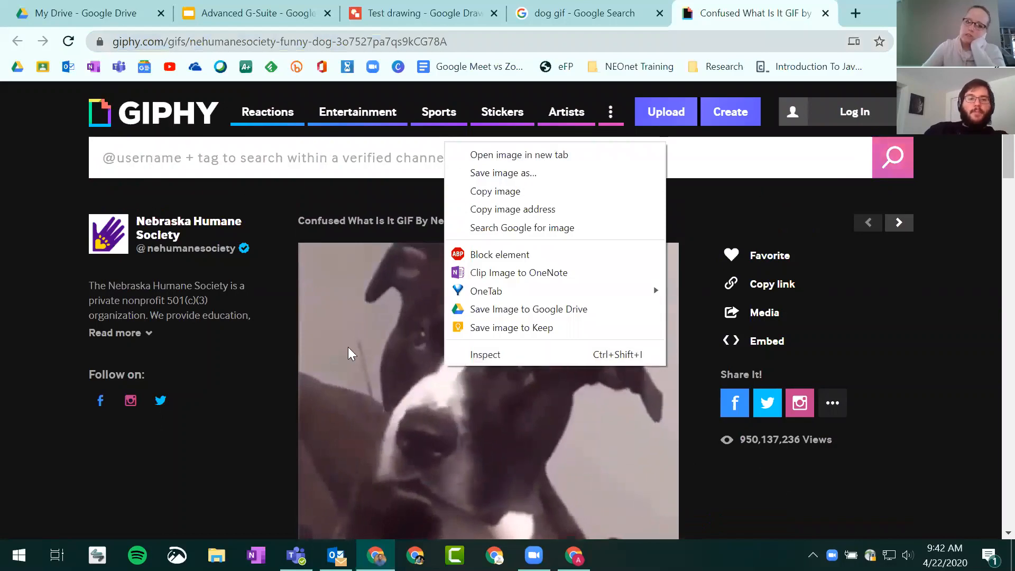
scroll(379, 290, "down", 3)
scroll(380, 291, "up", 3)
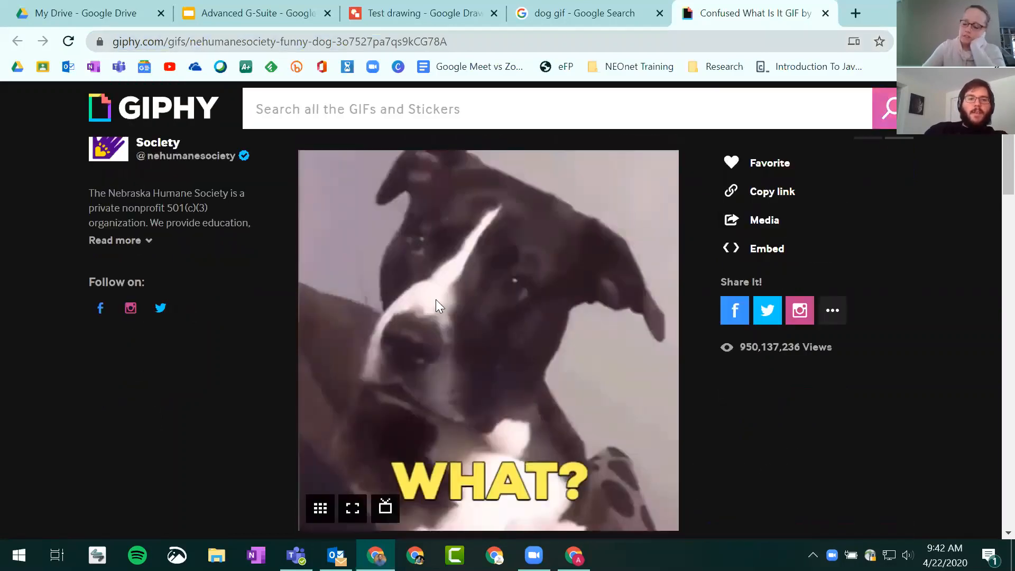
right_click(426, 366)
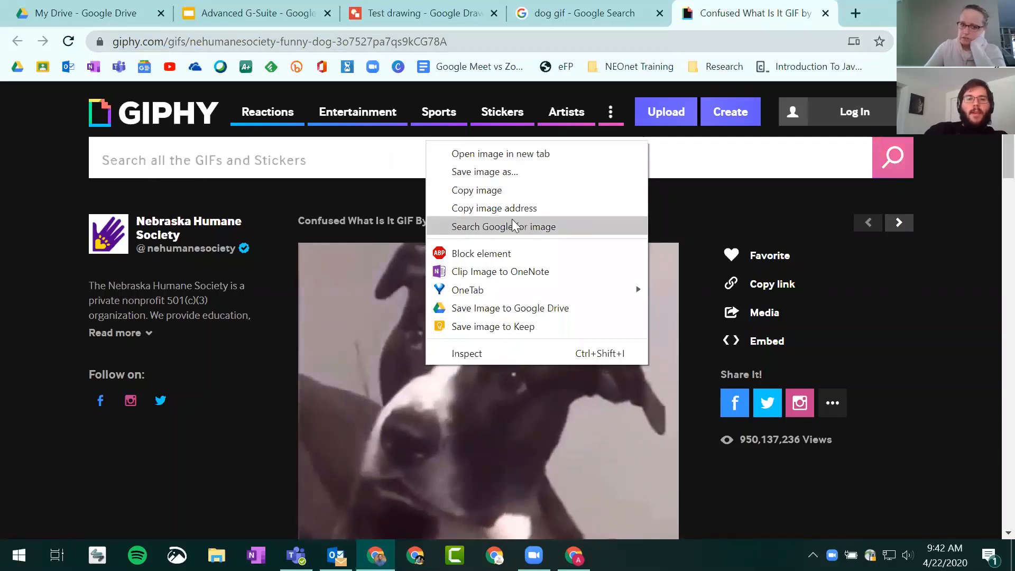
left_click(494, 154)
left_click(770, 16)
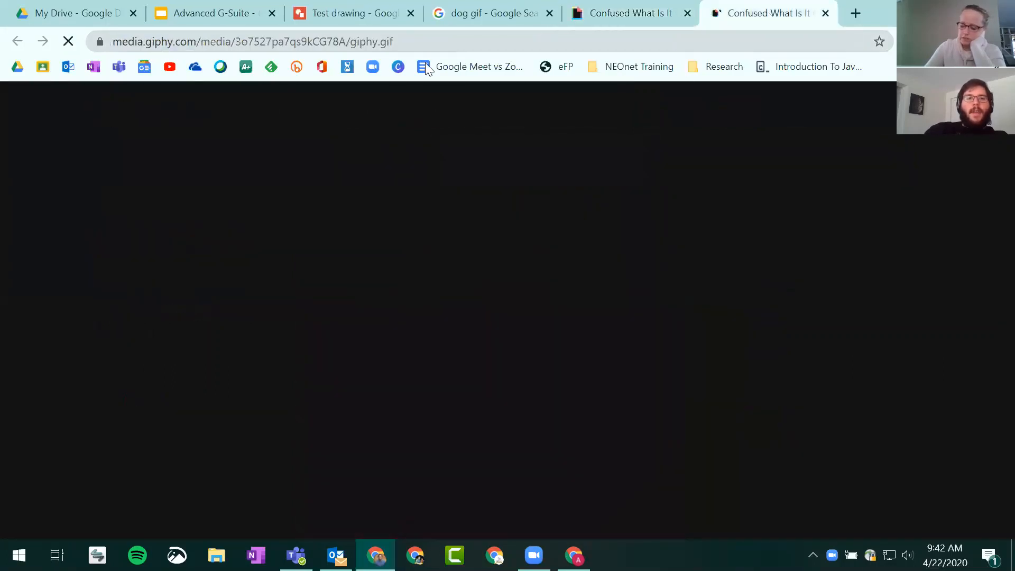
Copy the full giphy.gif web address of the standalone dog image
left_click(378, 42)
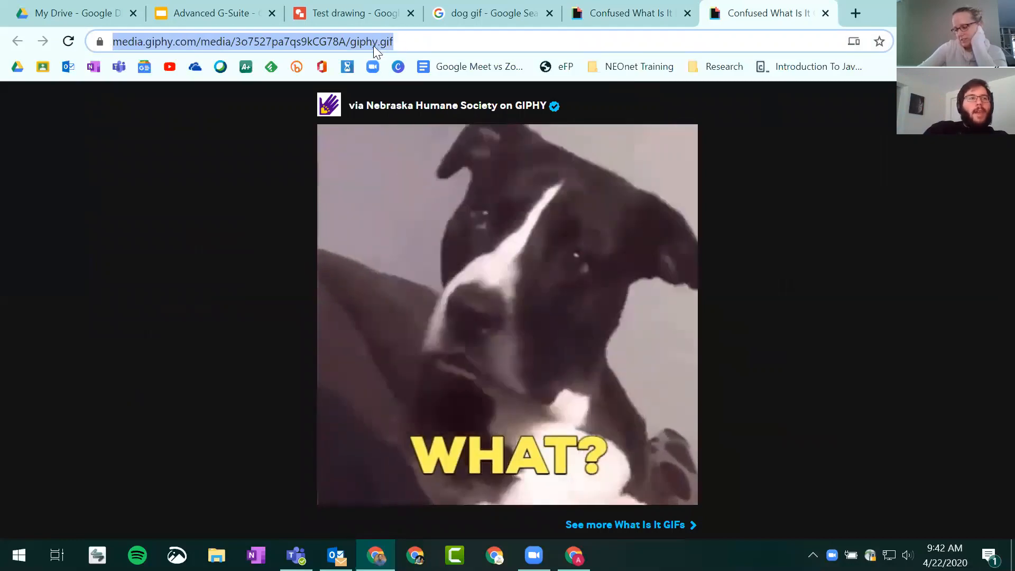
right_click(356, 34)
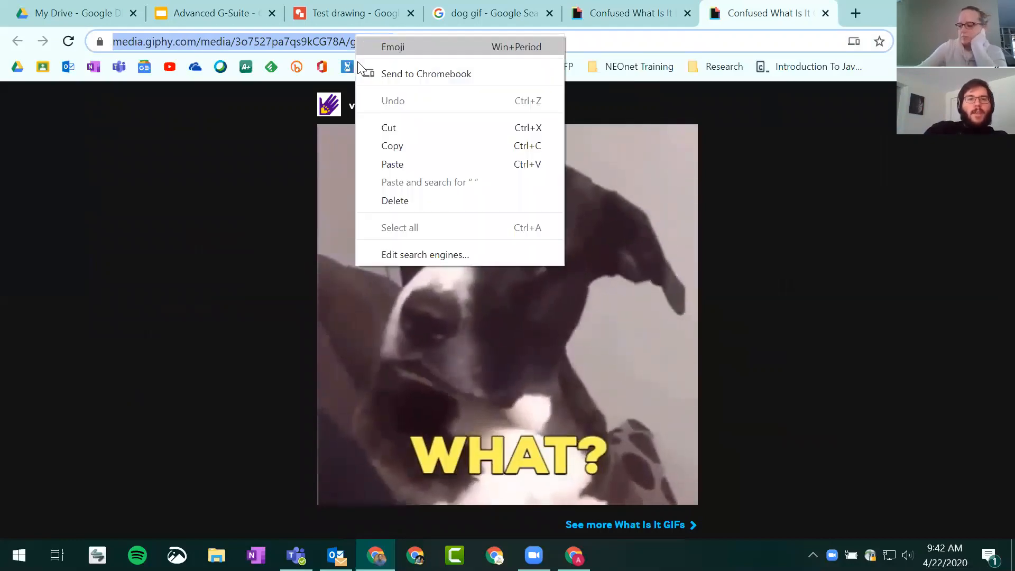
right_click(289, 50)
left_click(328, 162)
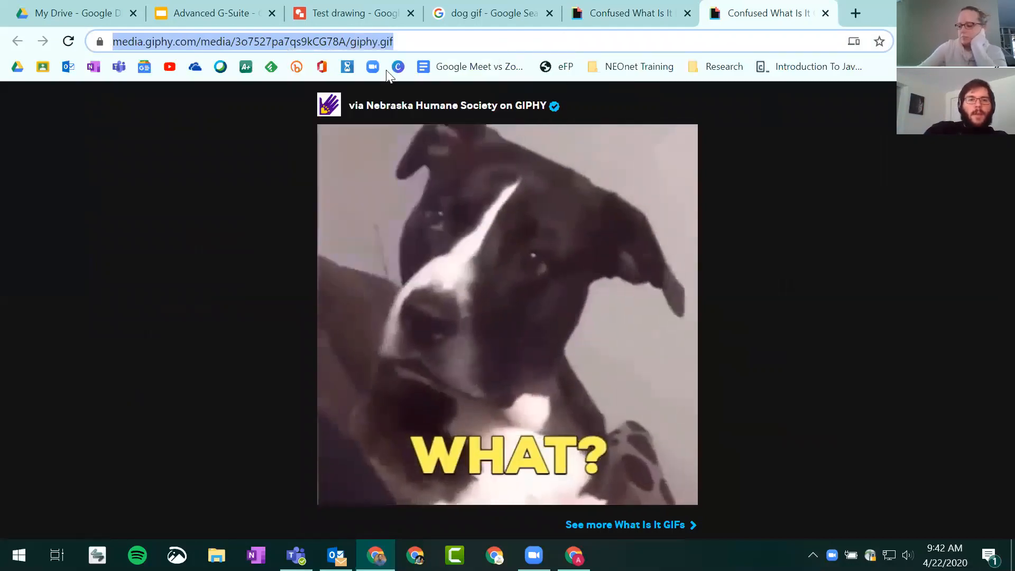
left_click(396, 40)
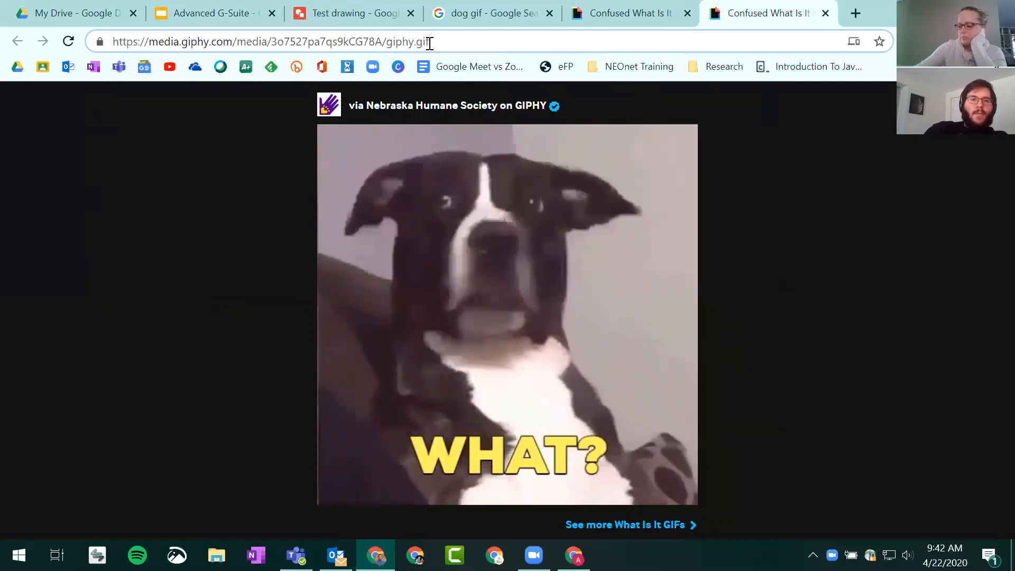
Insert the dog GIF into Test drawing by its copied URL and move it against the video's left edge
left_click(380, 17)
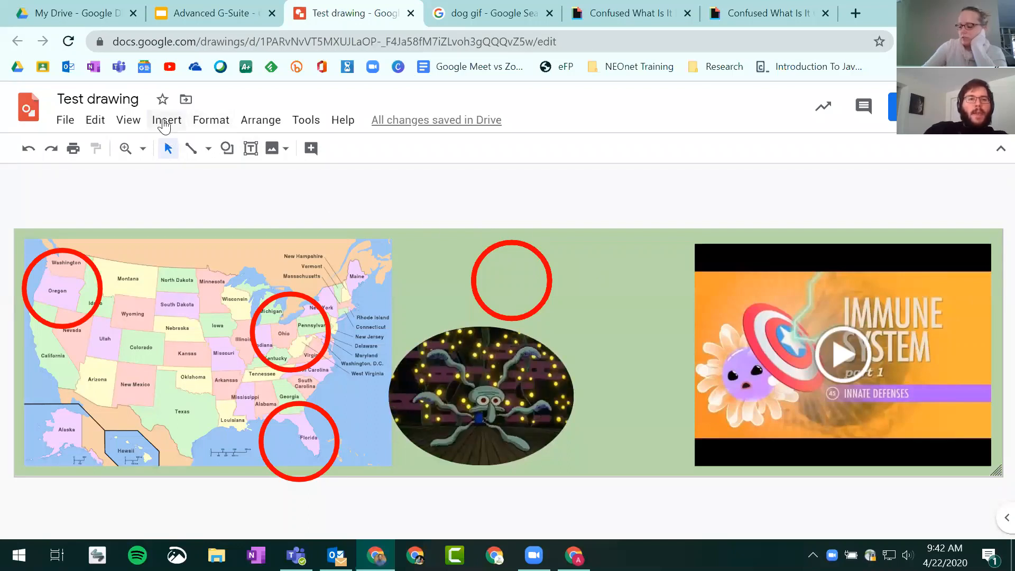
left_click(165, 121)
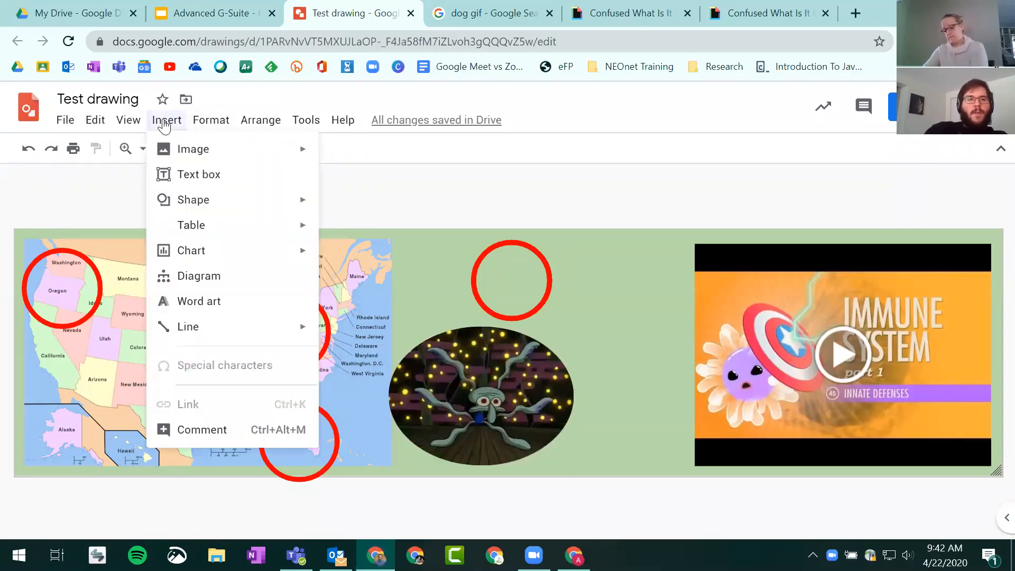
mouse_move(222, 158)
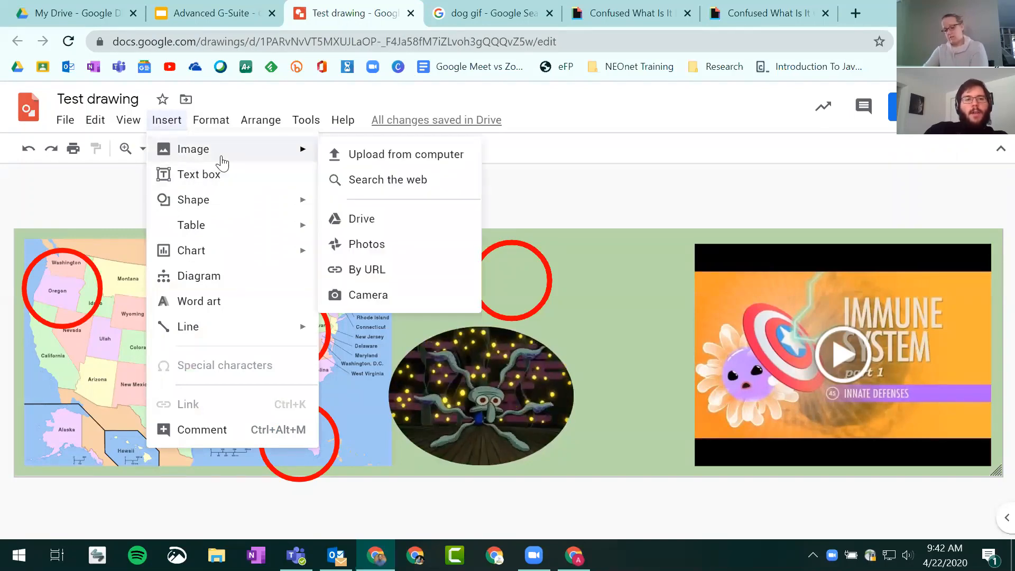
left_click(370, 271)
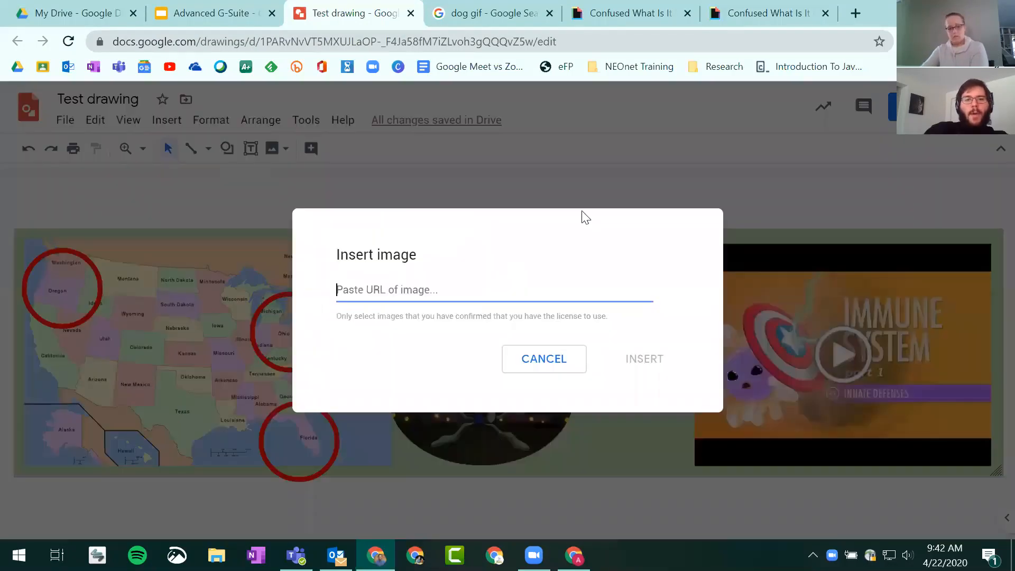
right_click(465, 285)
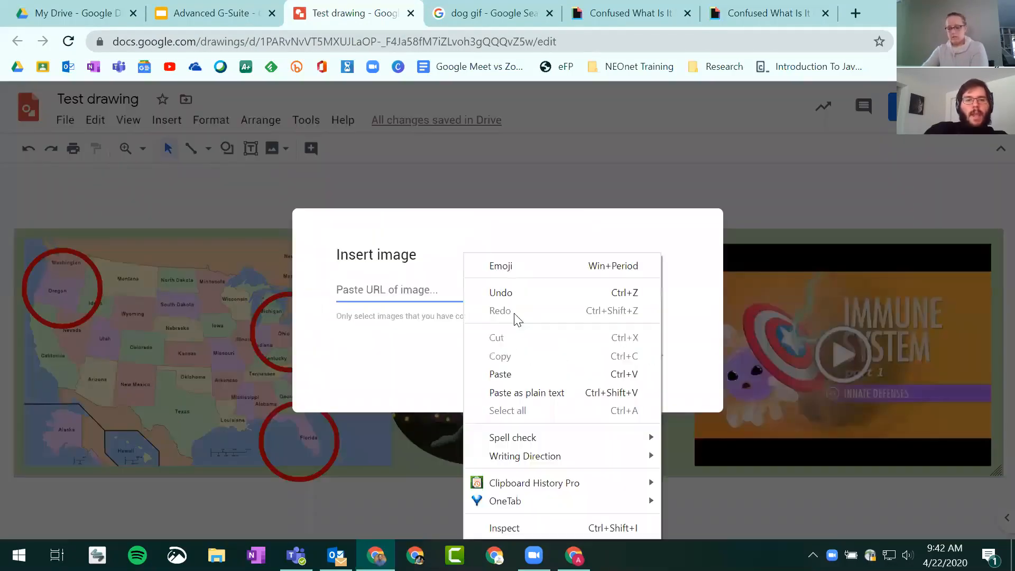
left_click(517, 373)
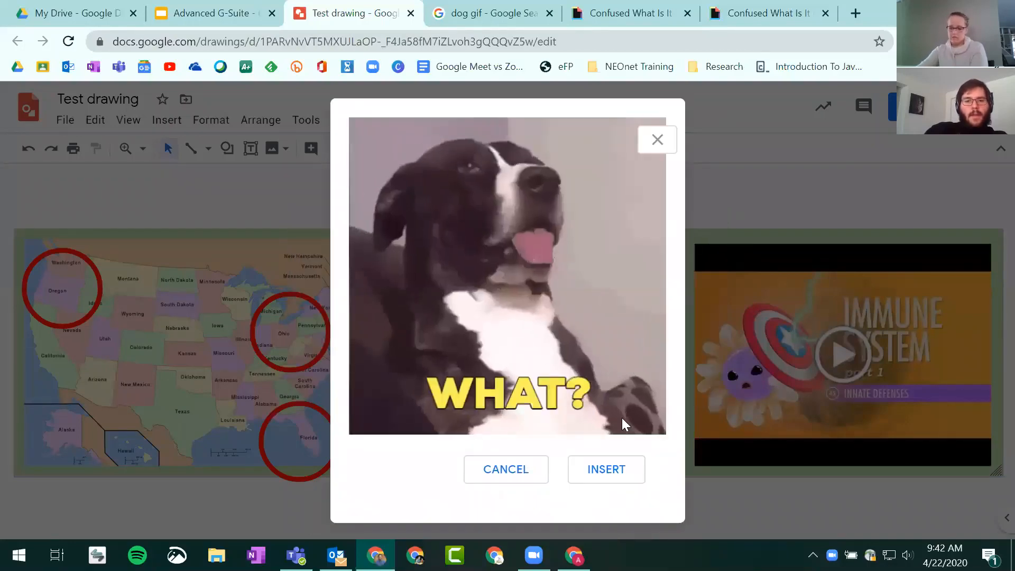
left_click(624, 460)
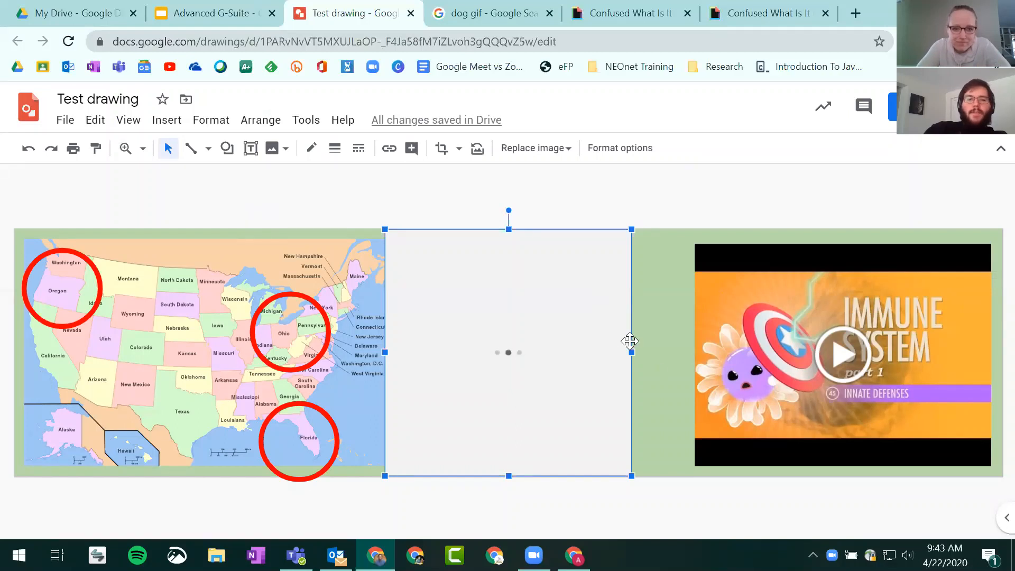
left_click_drag(630, 342, 659, 340)
left_click(473, 178)
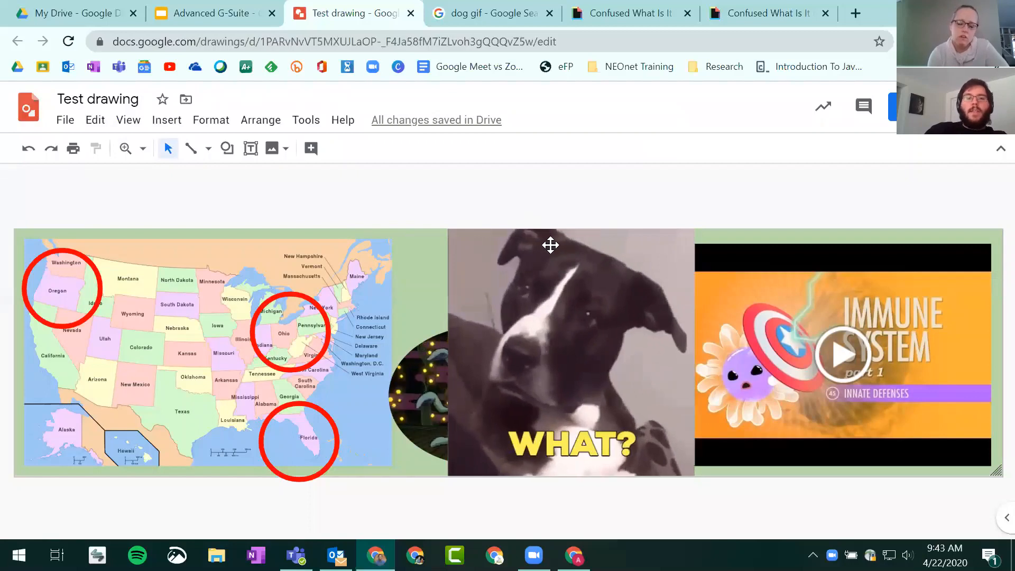
Delete the dog GIF and undo the earlier edits until only the US map and one free red circle remain
left_click(555, 279)
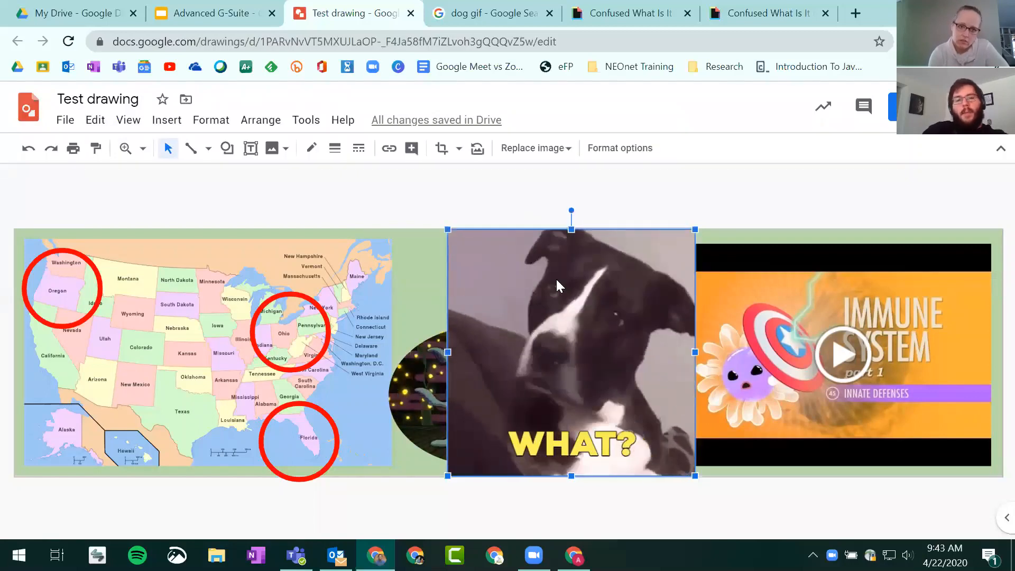
key("Delete")
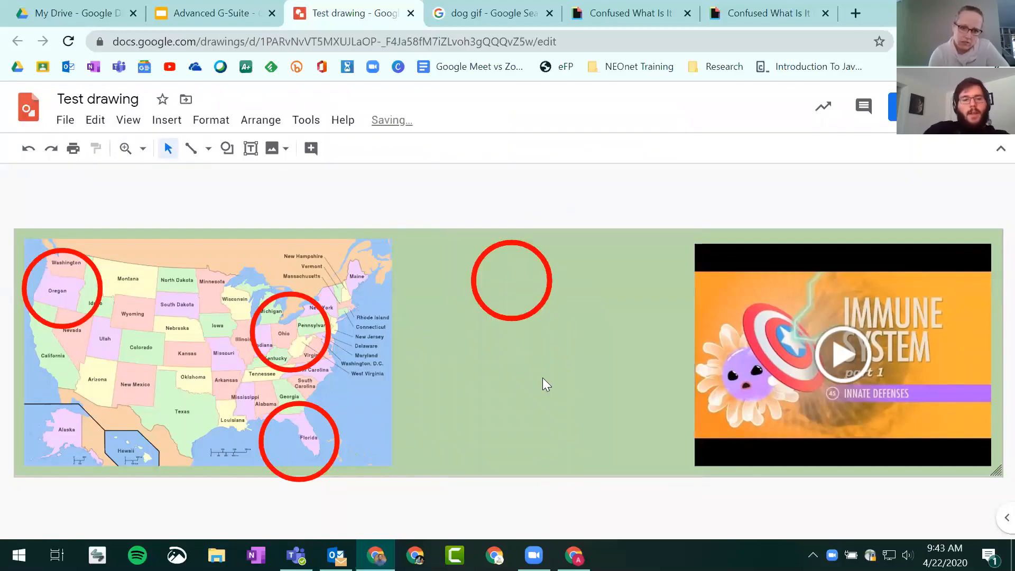
key("ctrl+z")
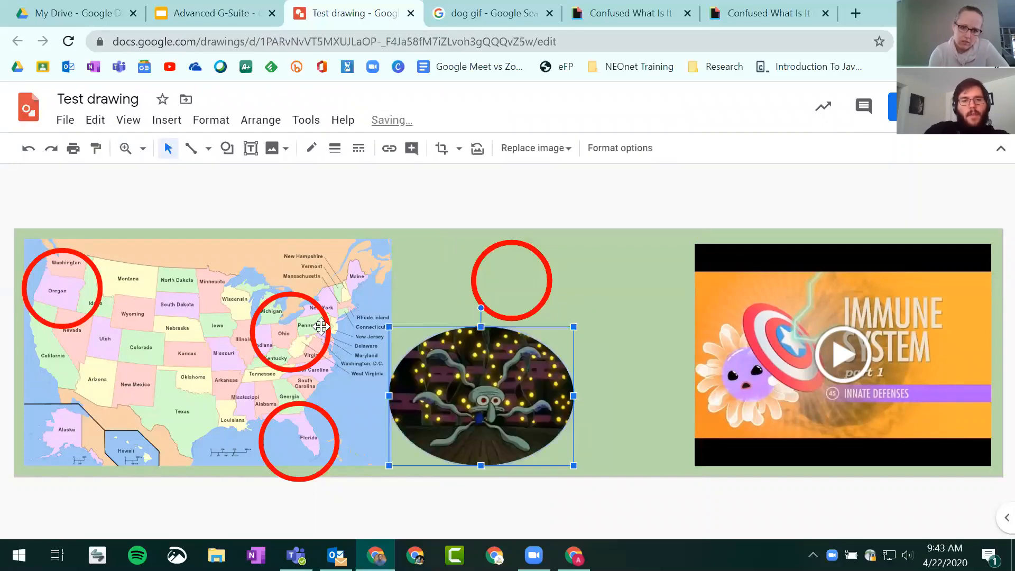
key("ctrl+z")
key("ctrl+y")
key("ctrl+z")
key("ctrl+z")
key("ctrl+z")
key("ctrl+z")
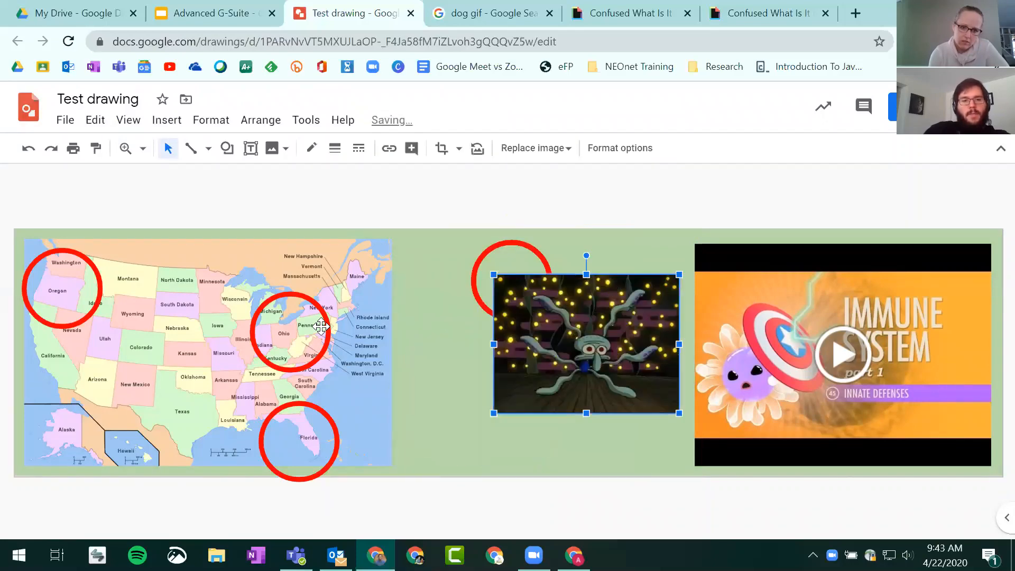
key("ctrl+z")
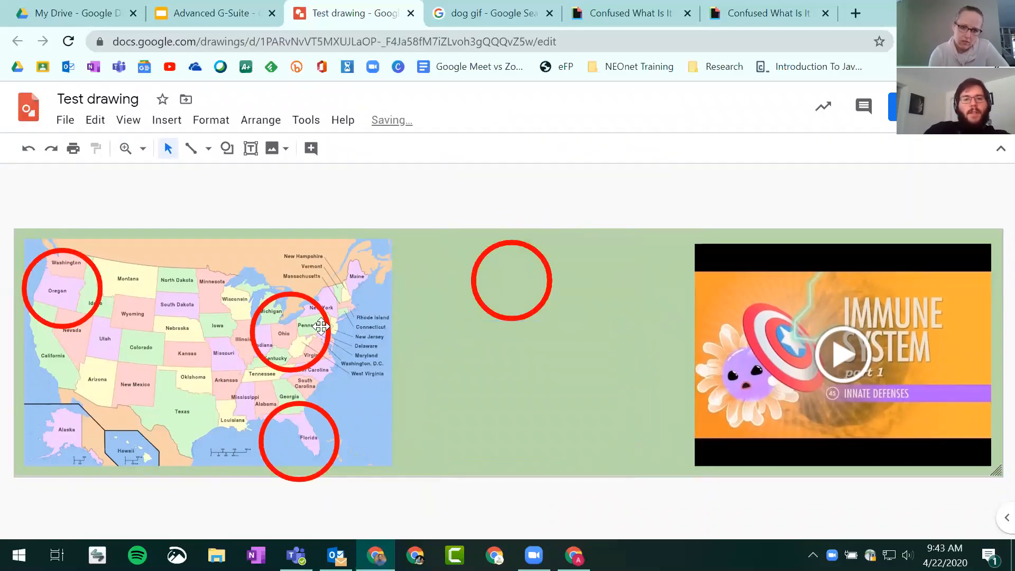
key("ctrl+z")
key("ctrl+z")
key("ctrl+z")
key("ctrl+z")
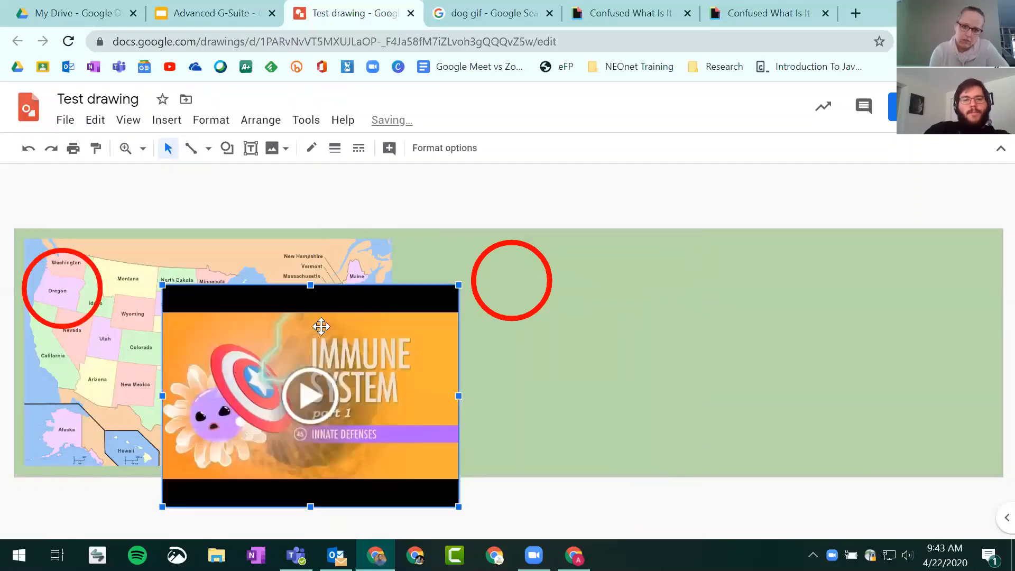
key("ctrl+z")
key("ctrl+z")
key("ctrl+z")
key("ctrl+z")
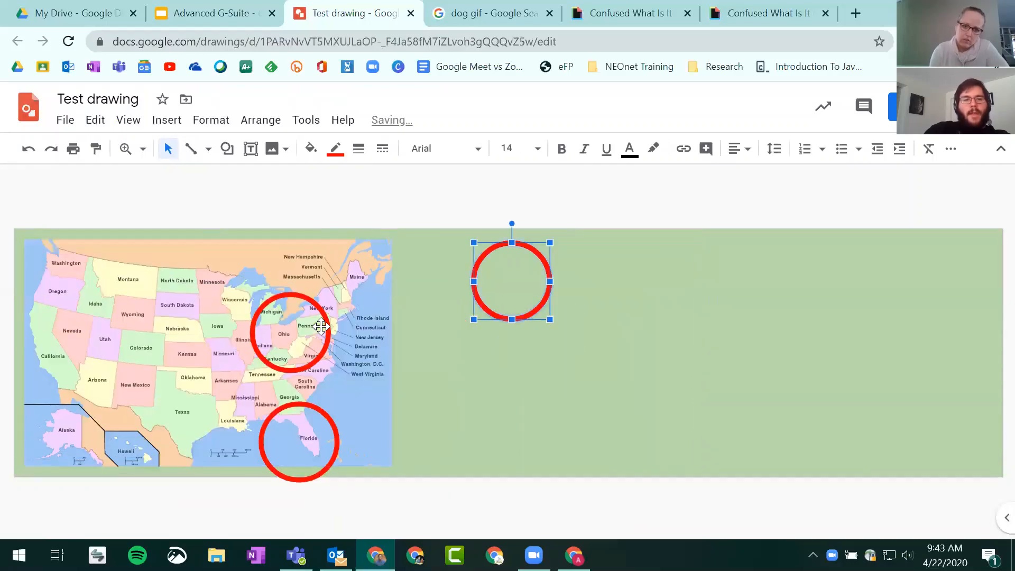
left_click(719, 344)
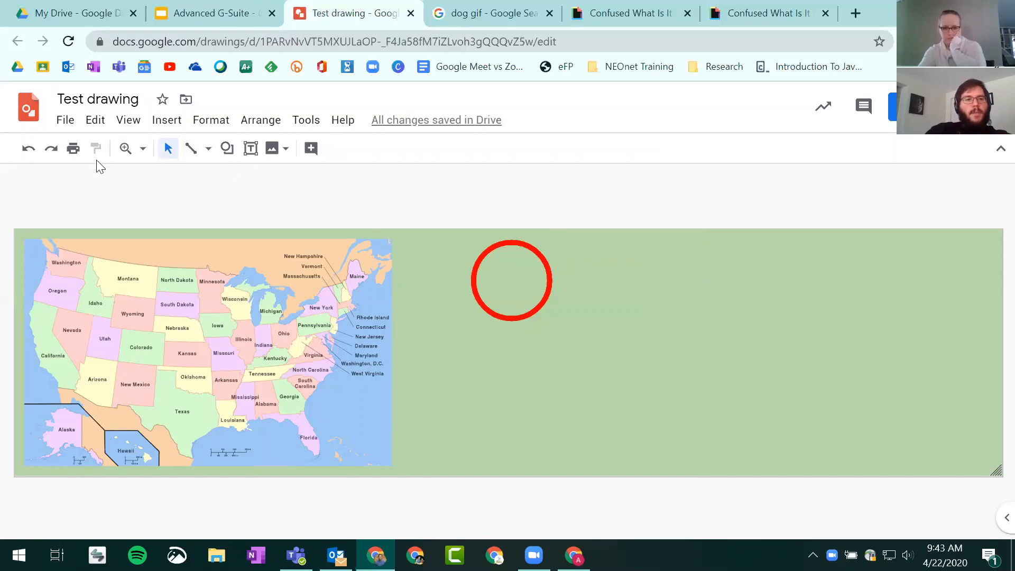
Move the US map to the right half of the drawing and draw a large text box in the left half
left_click_drag(354, 328, 740, 307)
left_click(150, 331)
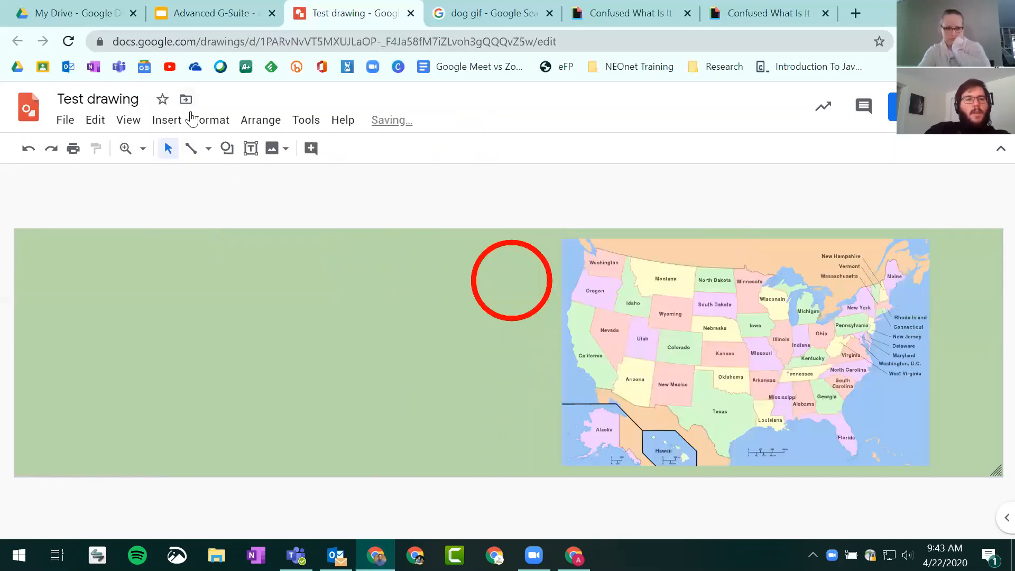
left_click(253, 150)
left_click_drag(120, 277, 405, 450)
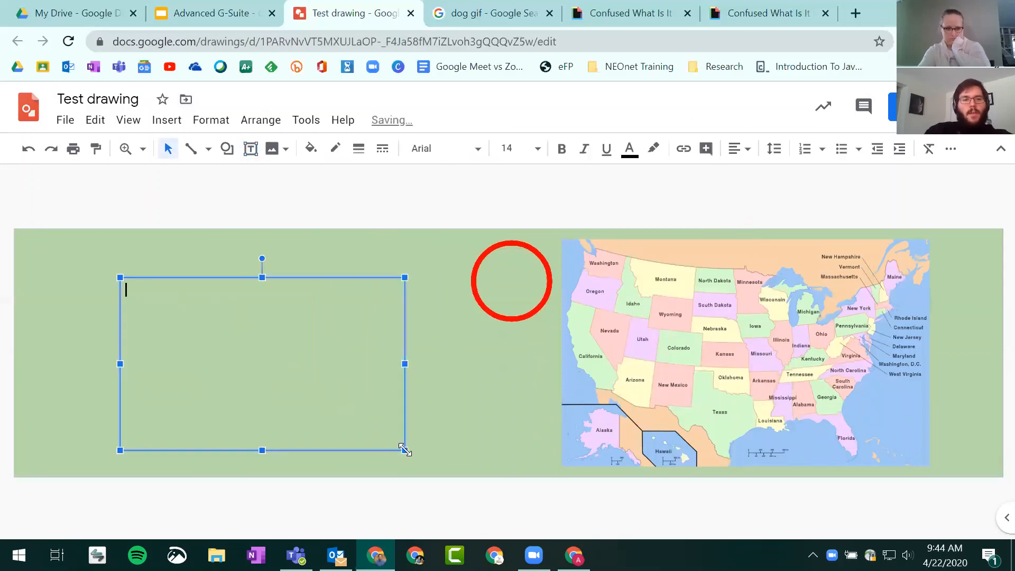
Enter "Directions: drag a circle over the following states:" in the text box, followed by Ohio, Florida, Texas and Oregan on separate lines
type("Di")
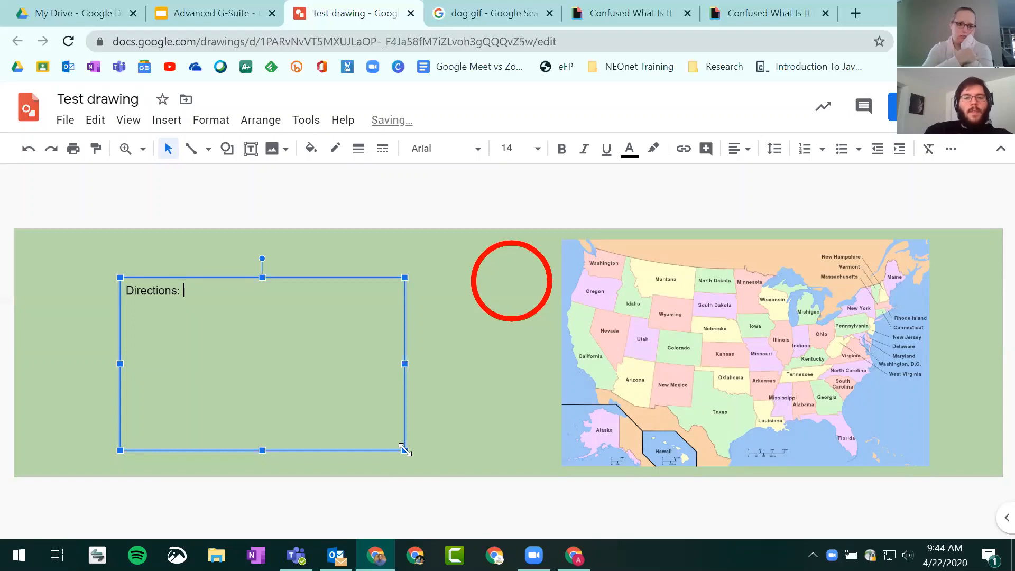
type("rections: ")
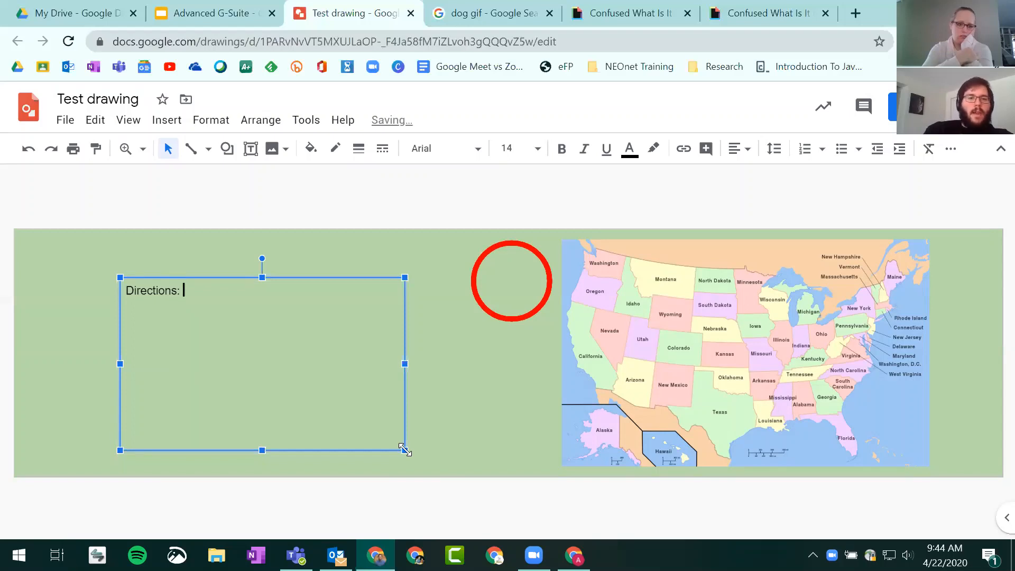
type("dr")
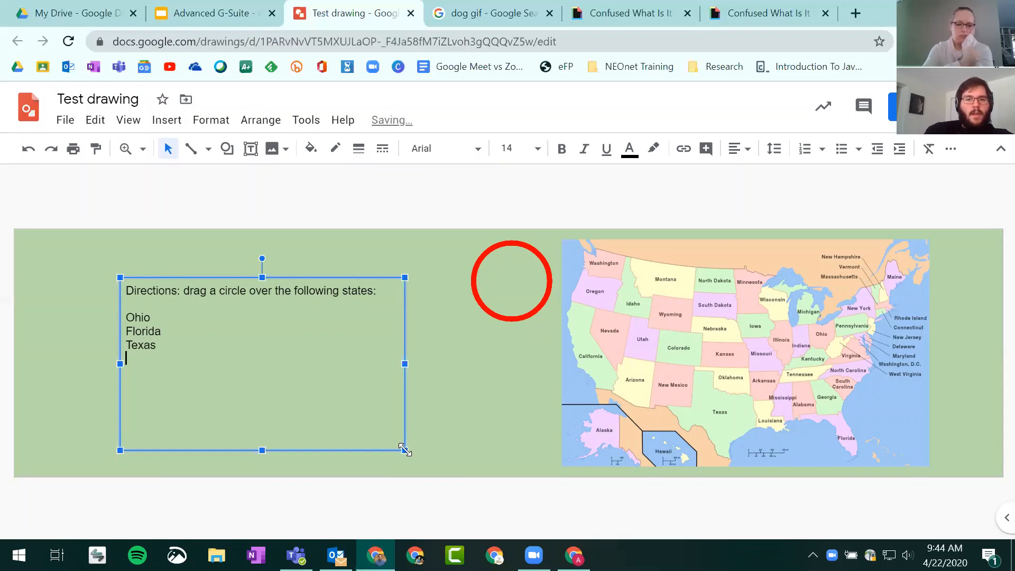
type("Oregan")
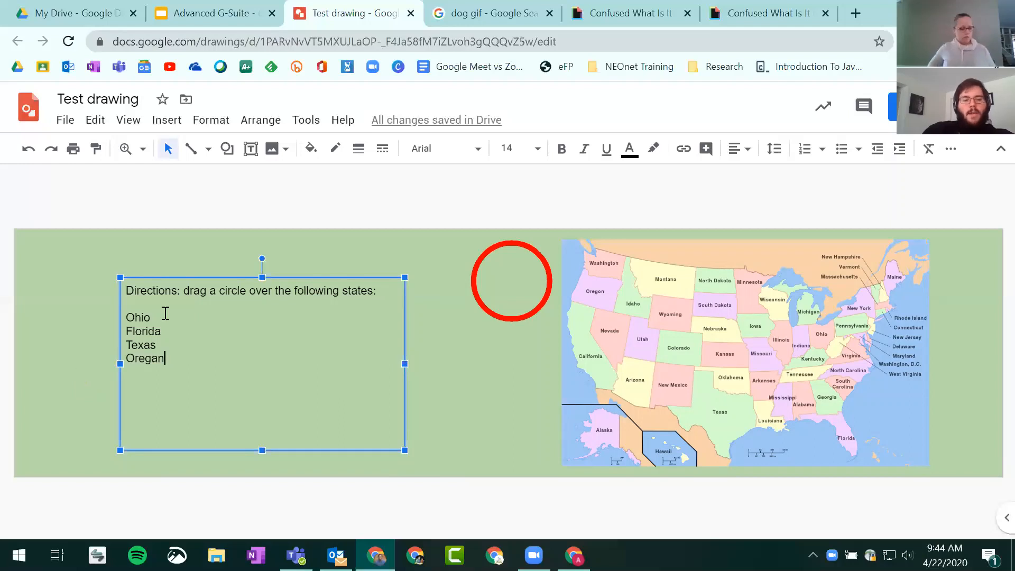
Enlarge all the directions text to size 26 and move its text box slightly up within the drawing
key("ctrl+a")
key("ctrl+shift+period")
key("ctrl+shift+period")
key("ctrl+shift+period")
key("ctrl+shift+period")
key("ctrl+shift+period")
key("ctrl+shift+period")
key("ctrl+shift+period")
key("ctrl+shift+period")
key("ctrl+shift+period")
key("ctrl+shift+period")
key("ctrl+shift+period")
key("ctrl+shift+period")
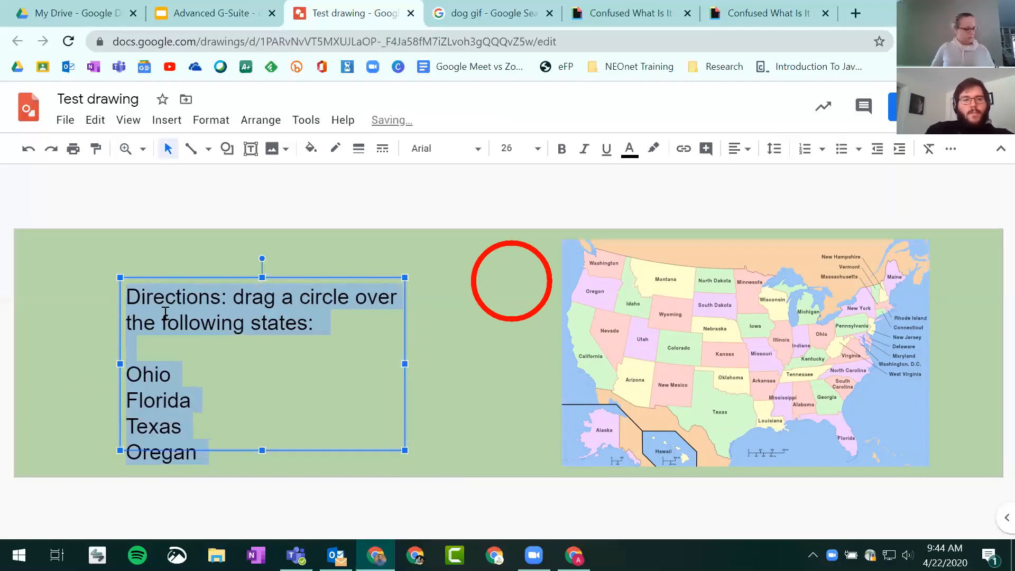
left_click(357, 276)
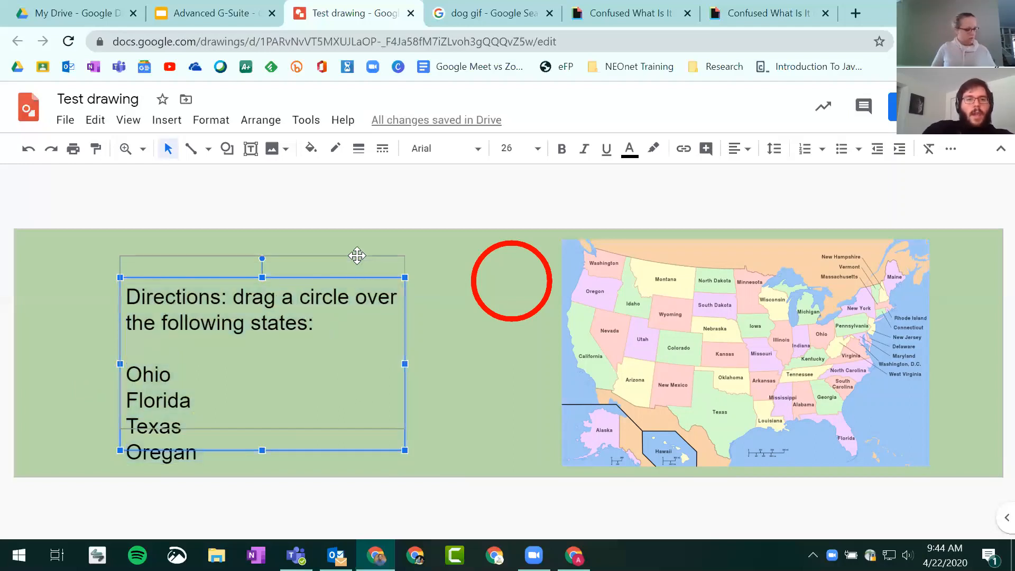
left_click(374, 208)
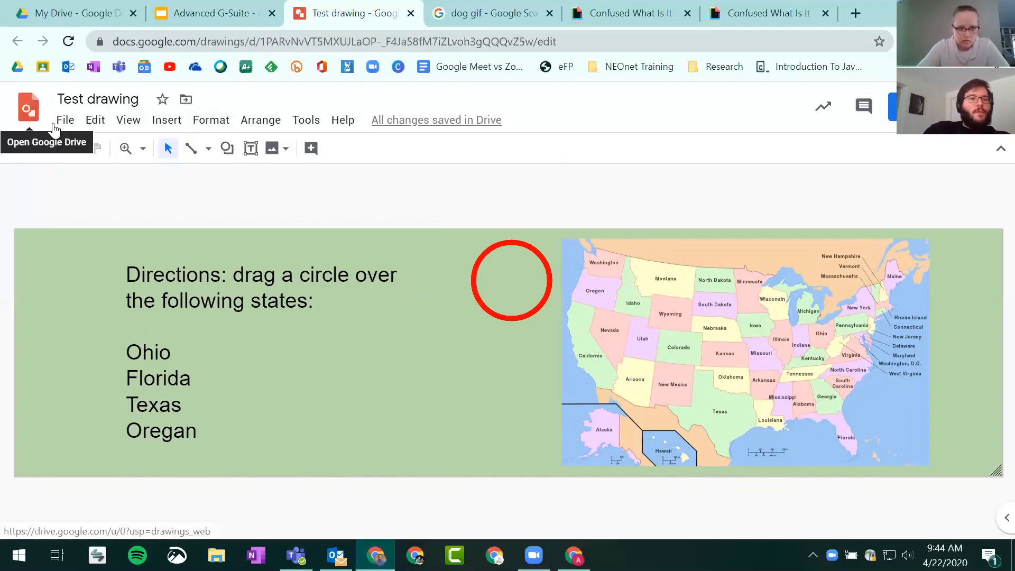
Browse the My Drive files in Google Drive to locate the Test drawing file and select it
left_click(92, 7)
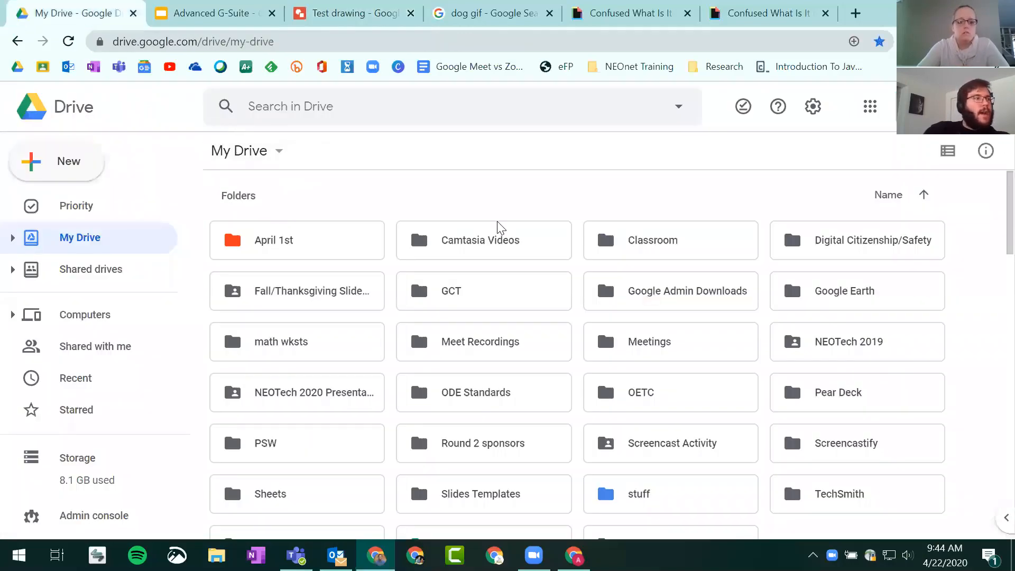
scroll(508, 230, "down", 15)
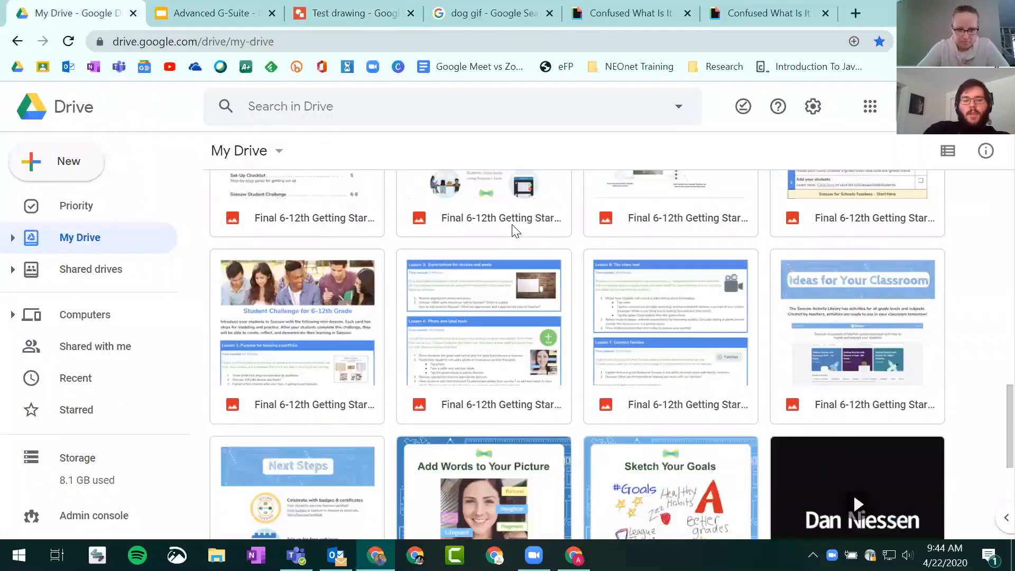
scroll(512, 231, "down", 9)
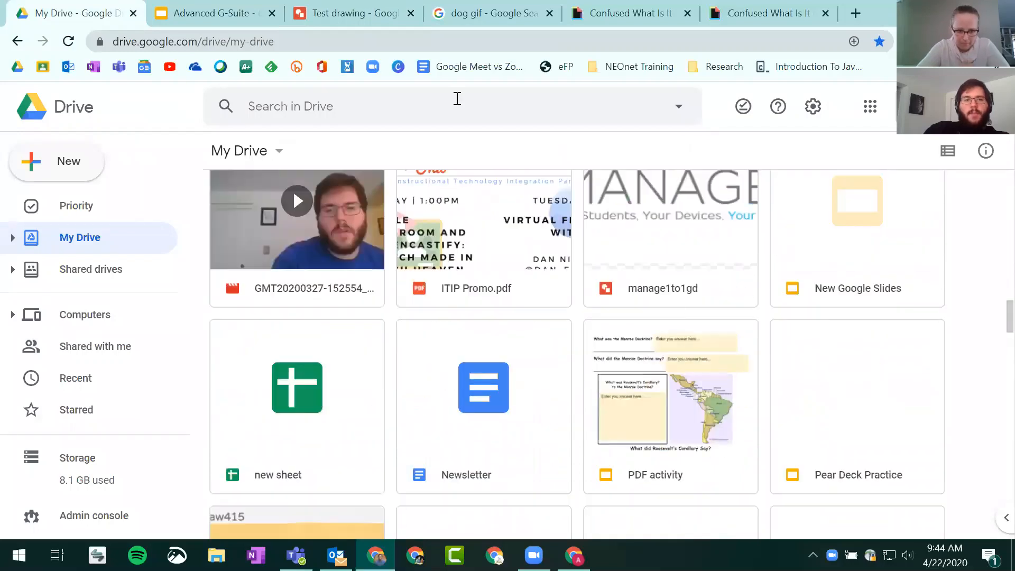
scroll(544, 251, "down", 7)
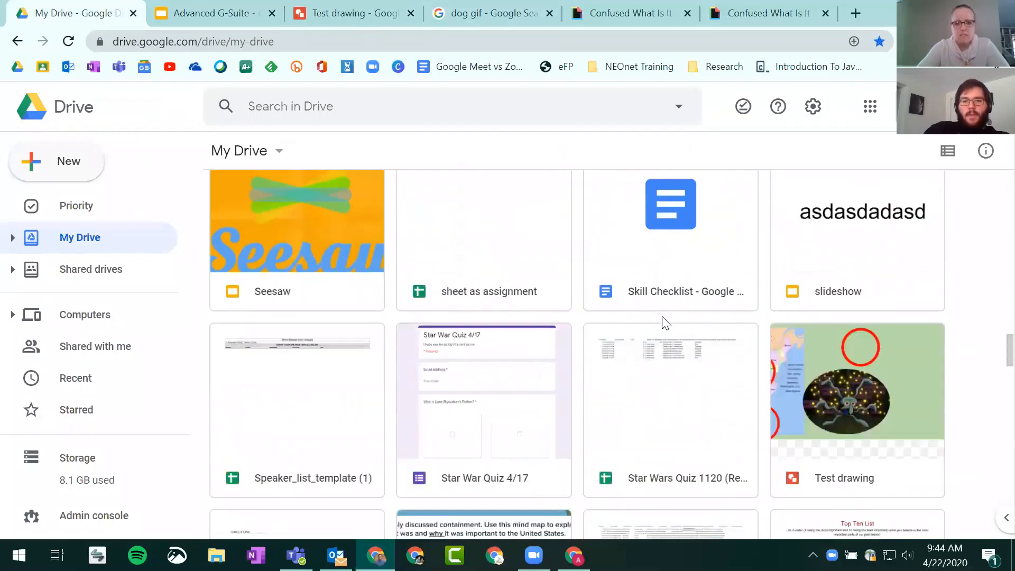
scroll(841, 416, "down", 3)
left_click(866, 304)
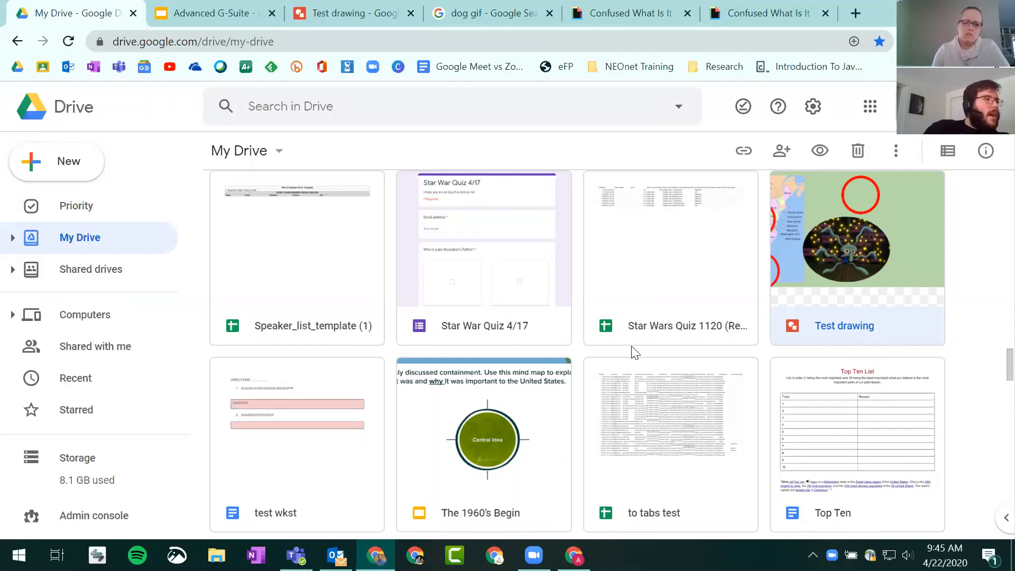
scroll(635, 355, "up", 3)
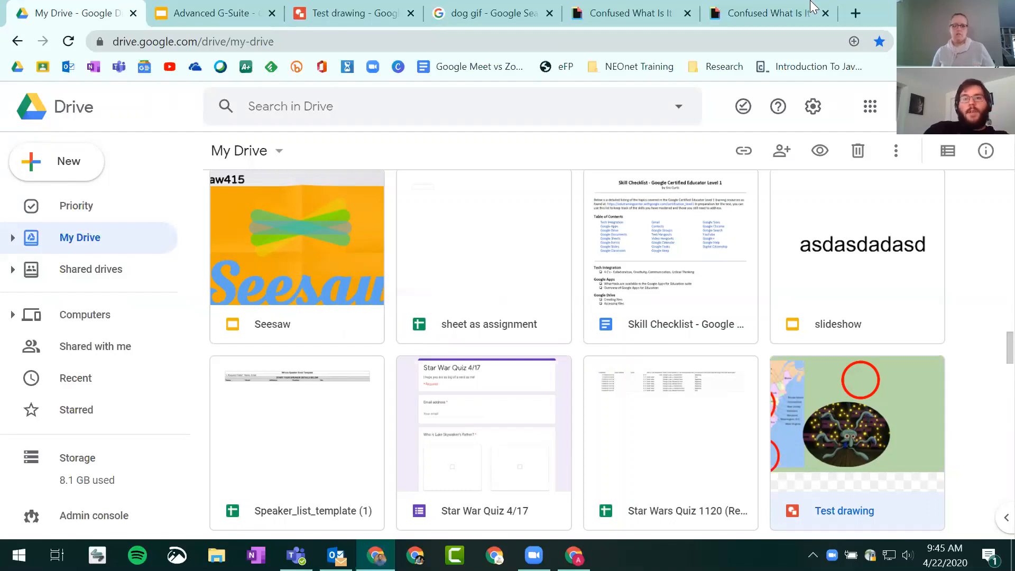
Open Google Classroom in a new browser tab and go to the Classwork page of Remote Learning Class
left_click(856, 13)
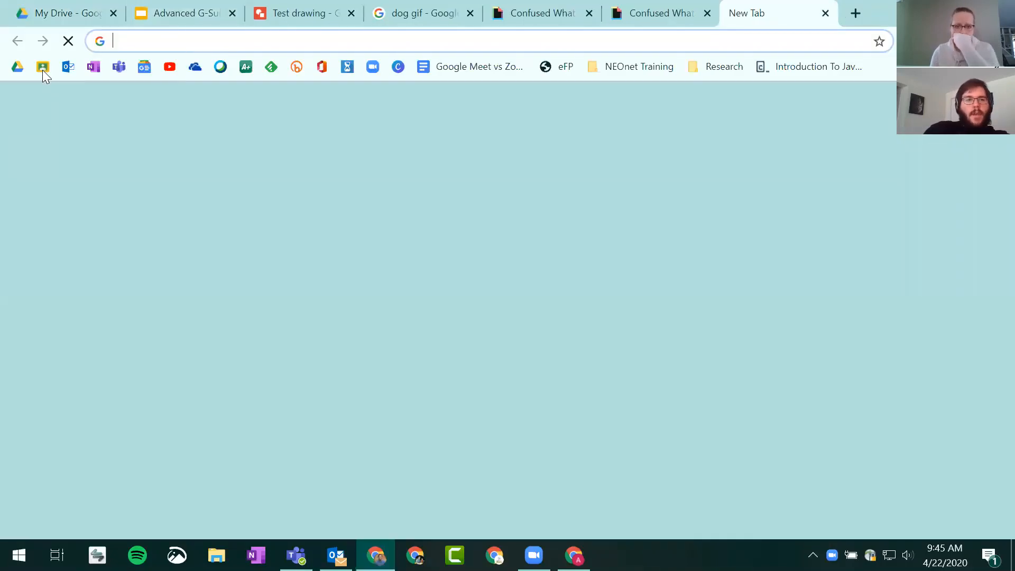
left_click(43, 68)
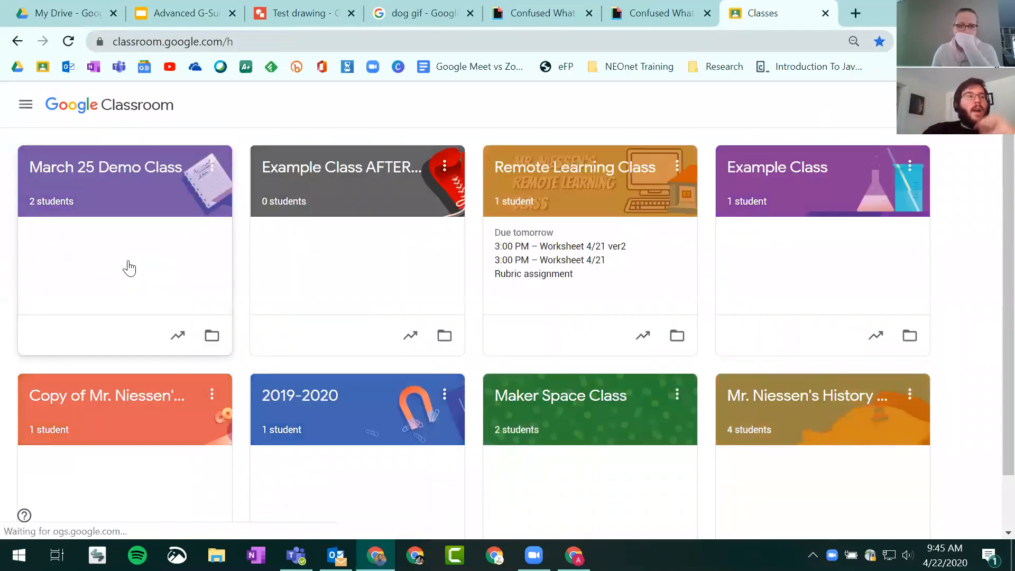
left_click(629, 169)
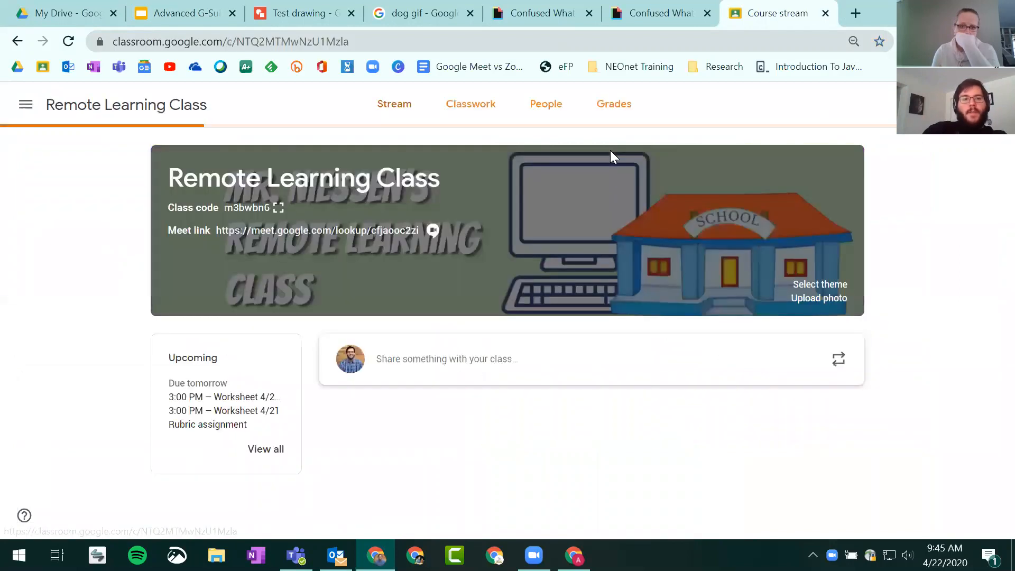
left_click(474, 109)
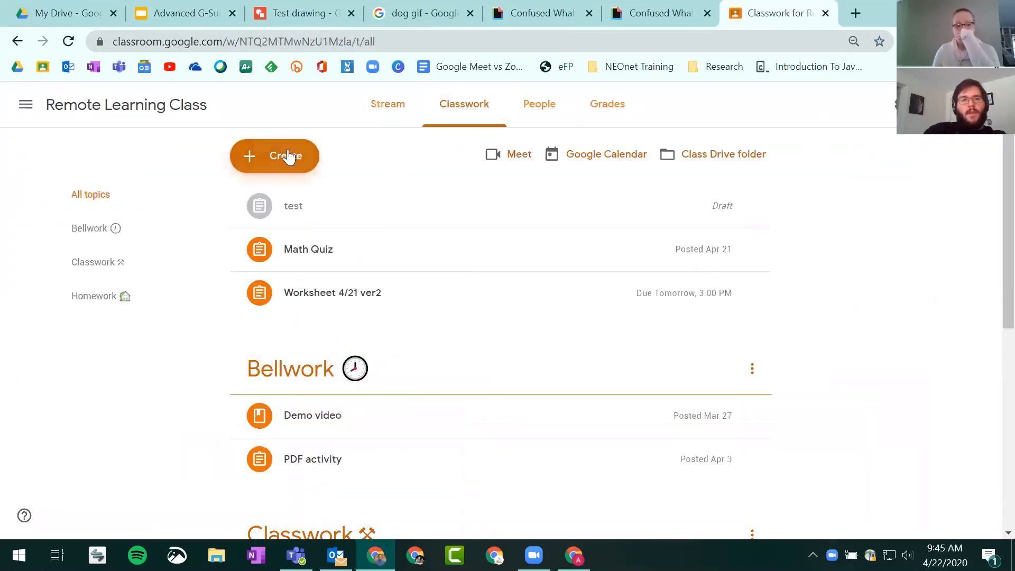
Create a new assignment in Remote Learning Class with the title "drawing assignment"
left_click(287, 155)
left_click(296, 196)
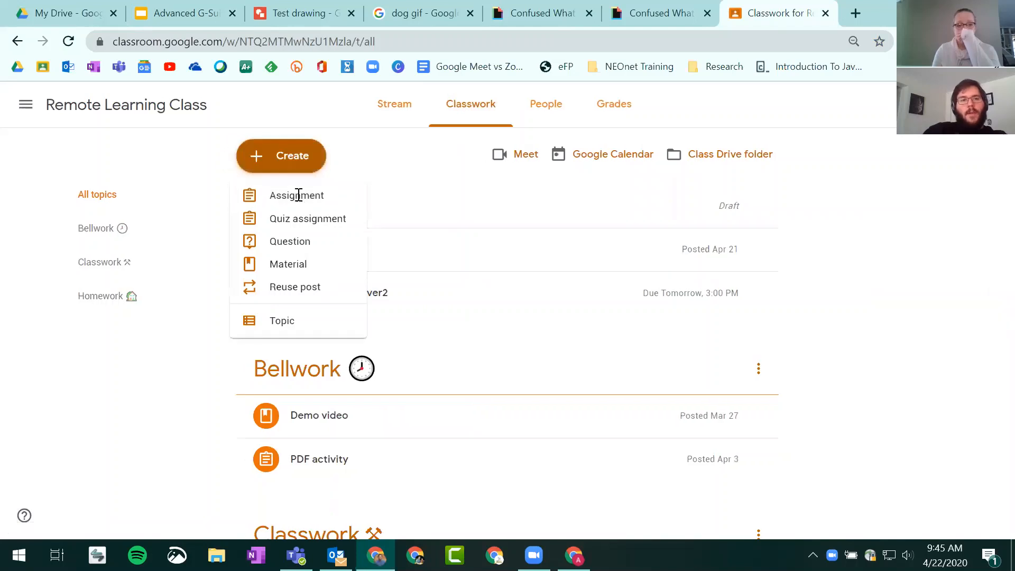
type("d")
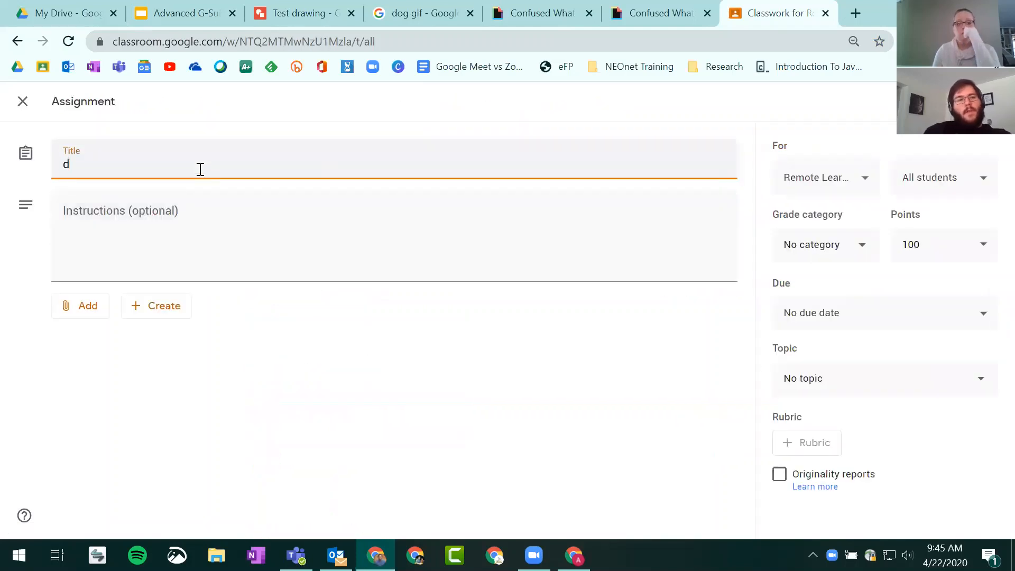
type("rawing assignment")
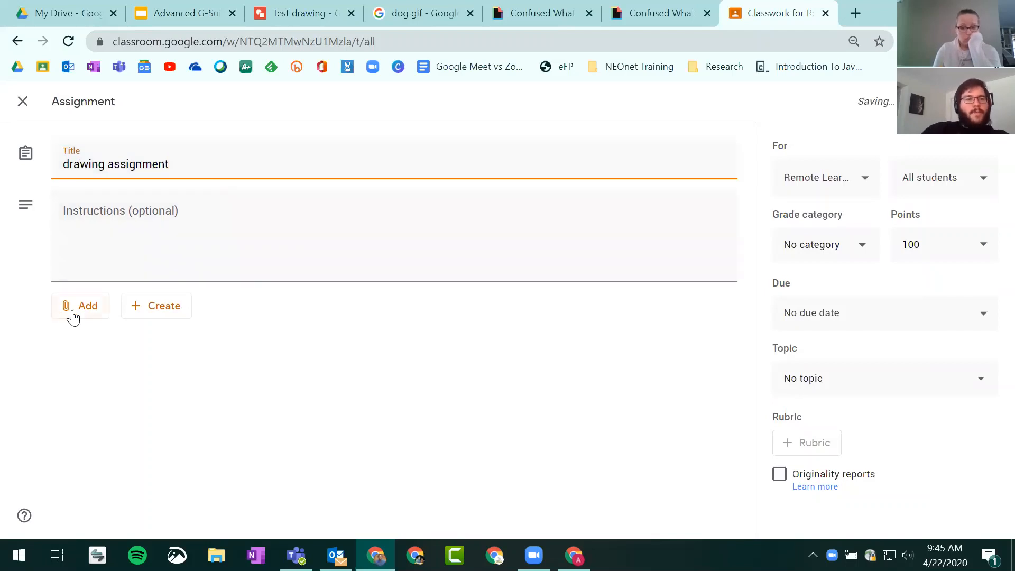
Attach the Test drawing file from Google Drive to the drawing assignment
left_click(155, 249)
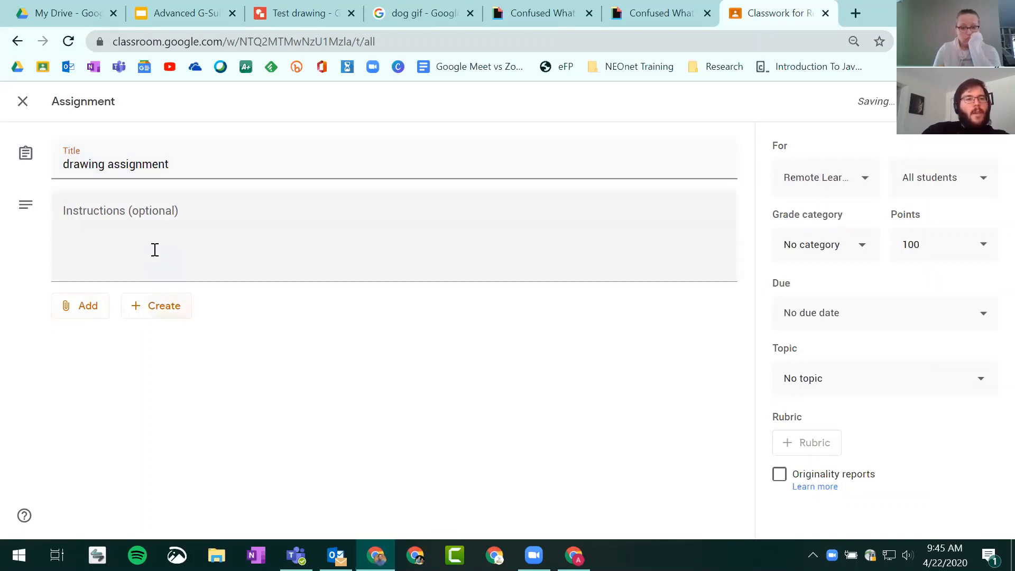
left_click(74, 309)
left_click(113, 336)
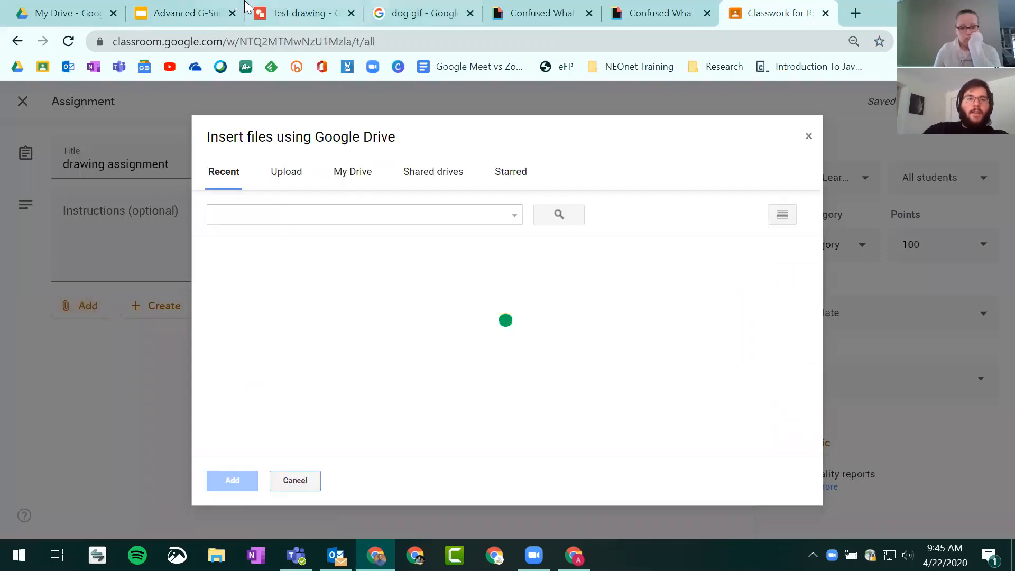
left_click(269, 11)
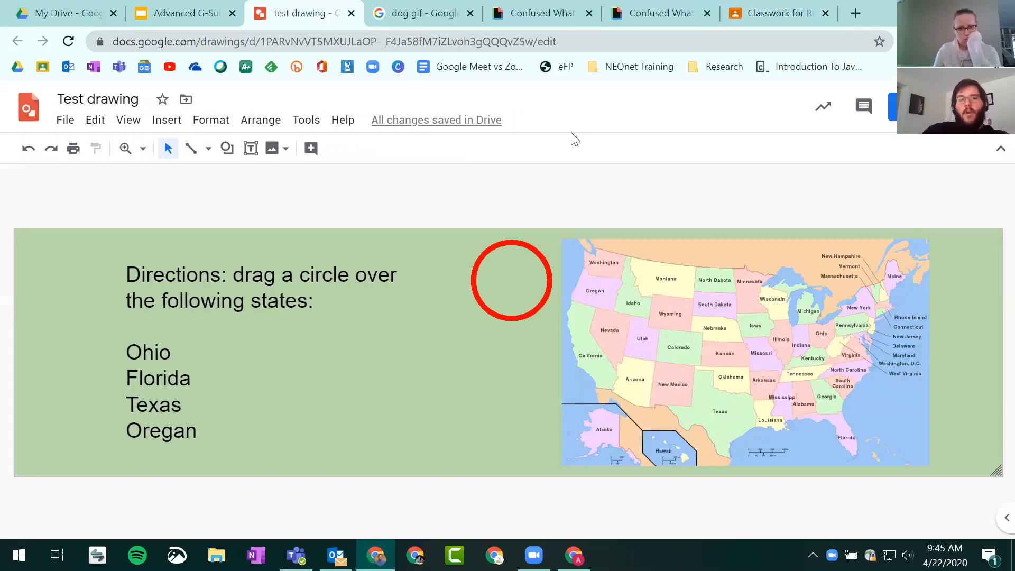
left_click(778, 13)
left_click(264, 398)
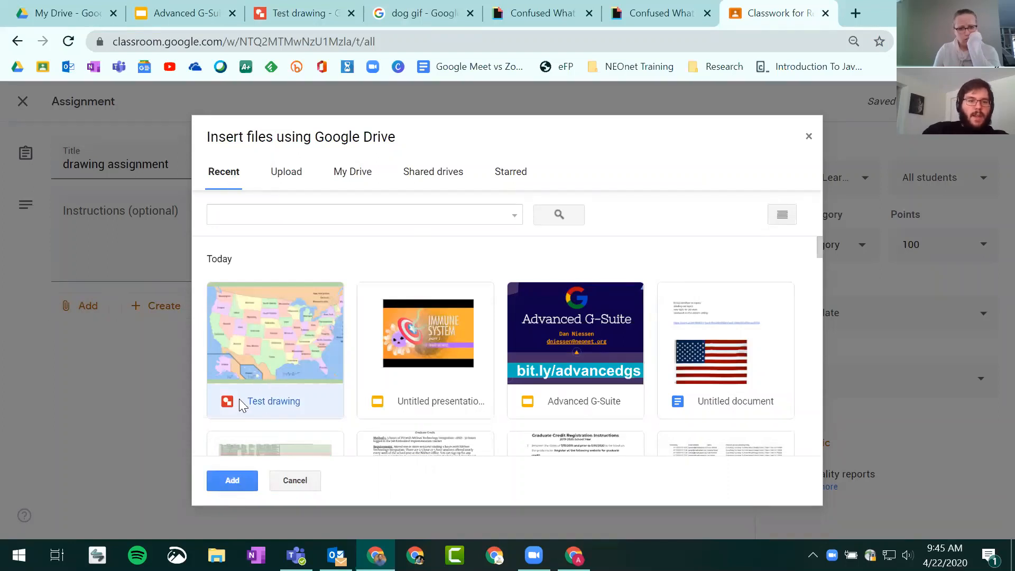
left_click(227, 482)
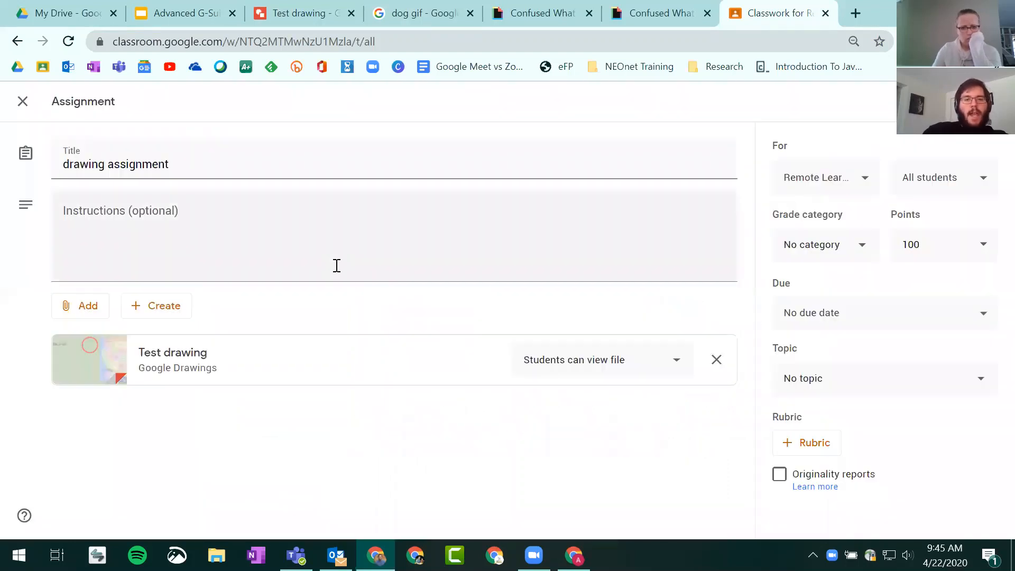
Set the attached Test drawing to make a copy for each student and post the assignment to the class
left_click(608, 369)
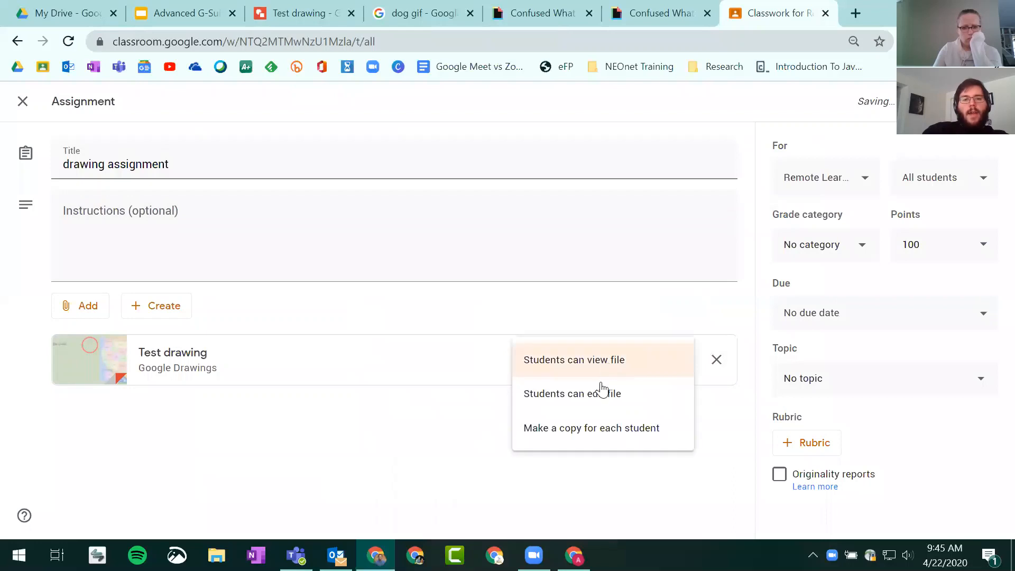
left_click(601, 429)
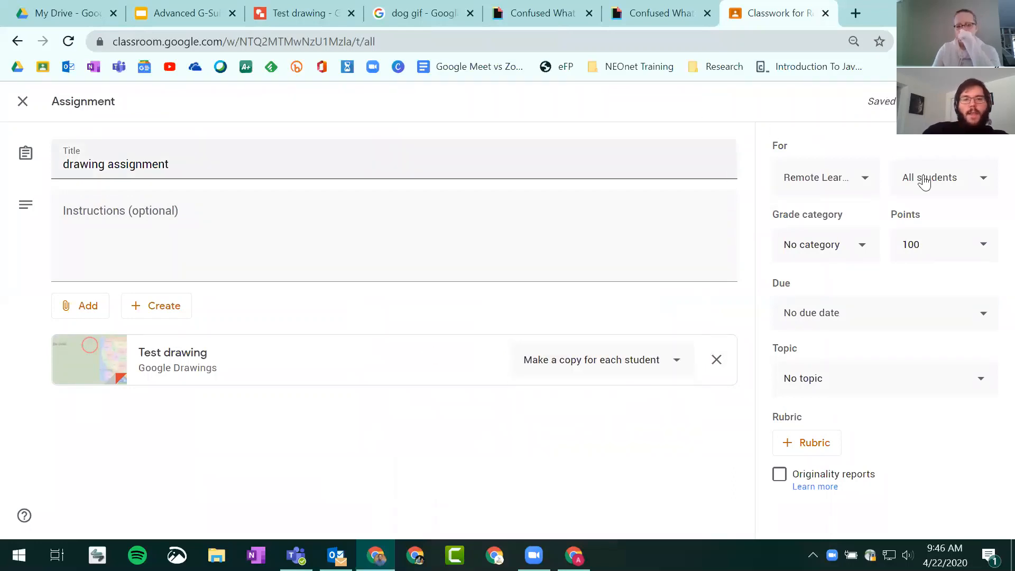
left_click(931, 101)
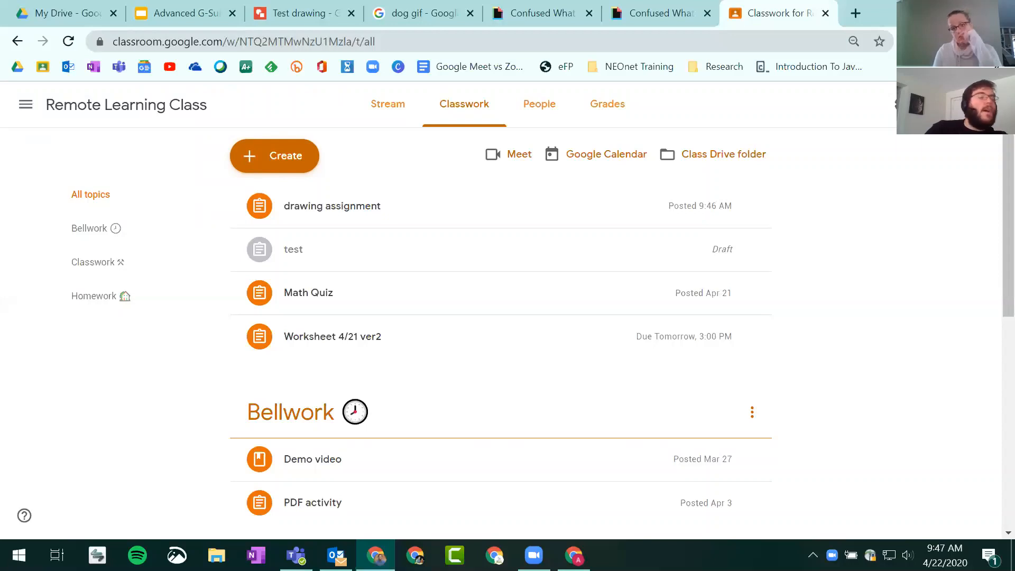
Return to the Test drawing and close the dog GIF search, both Confused GIF pages and the Classroom page
left_click(286, 16)
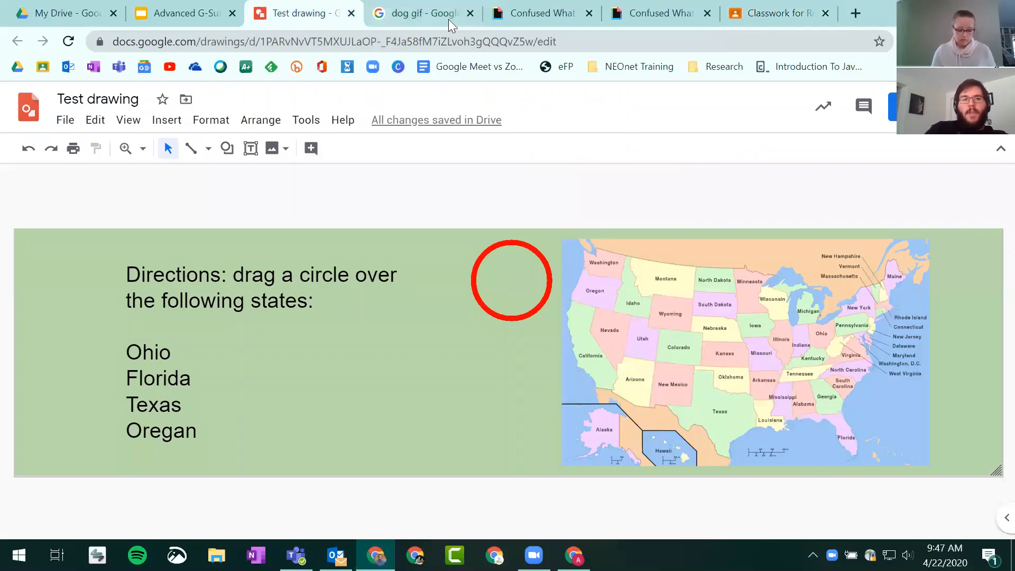
left_click(465, 13)
left_click(465, 13)
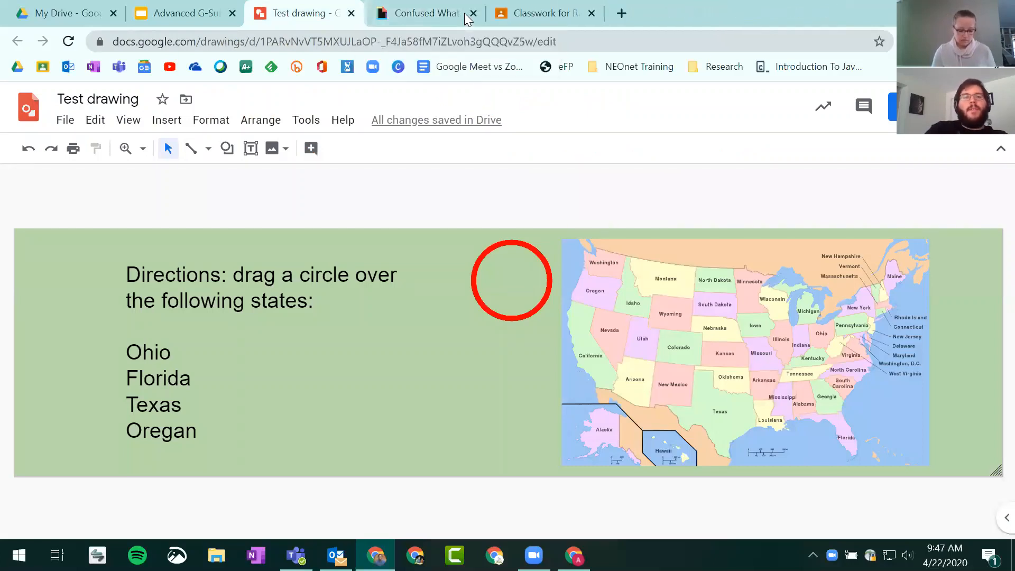
left_click(466, 13)
left_click(465, 13)
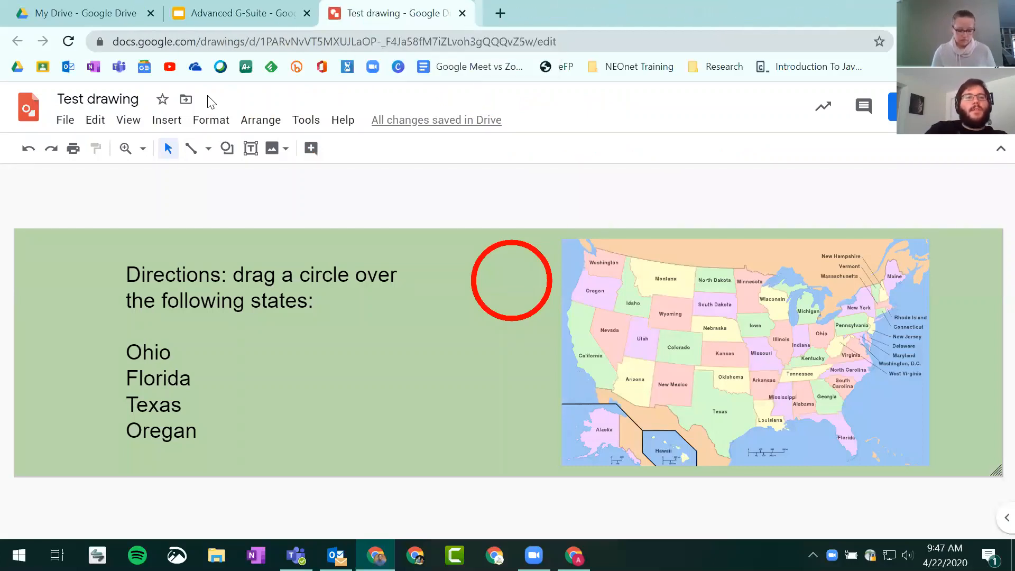
left_click(170, 122)
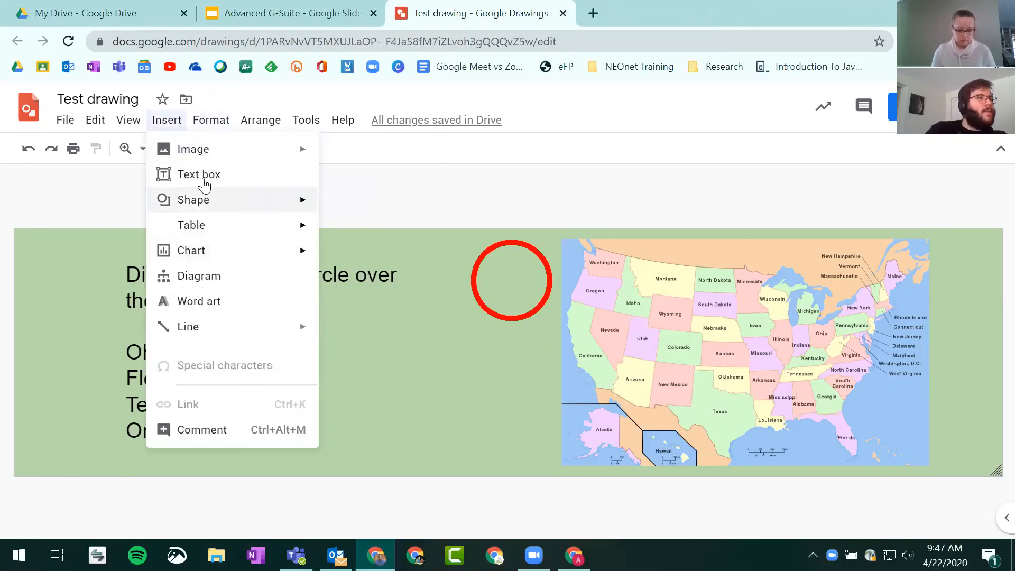
left_click(443, 196)
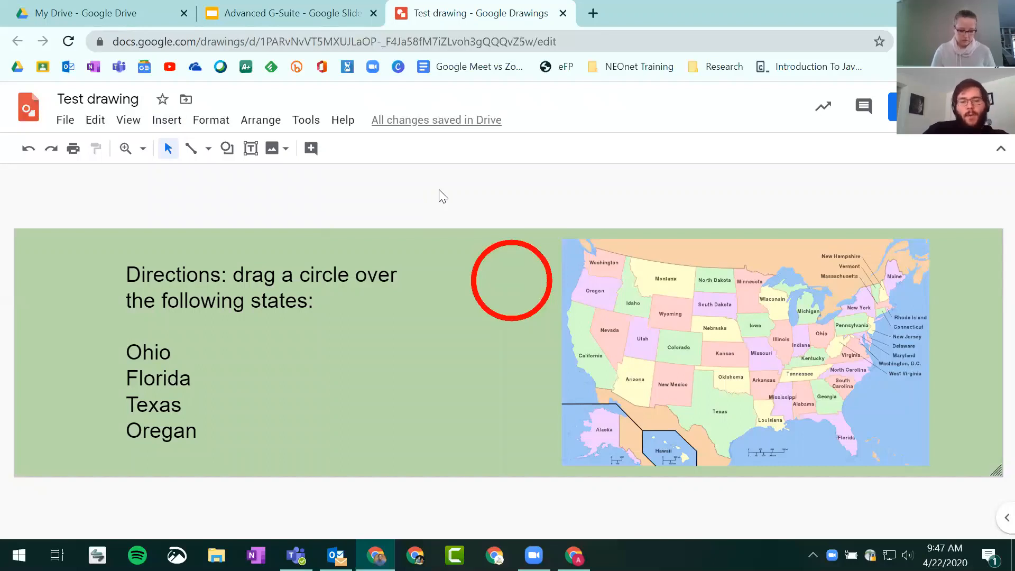
Create a new blank Google Slides presentation in a new browser tab
left_click(593, 11)
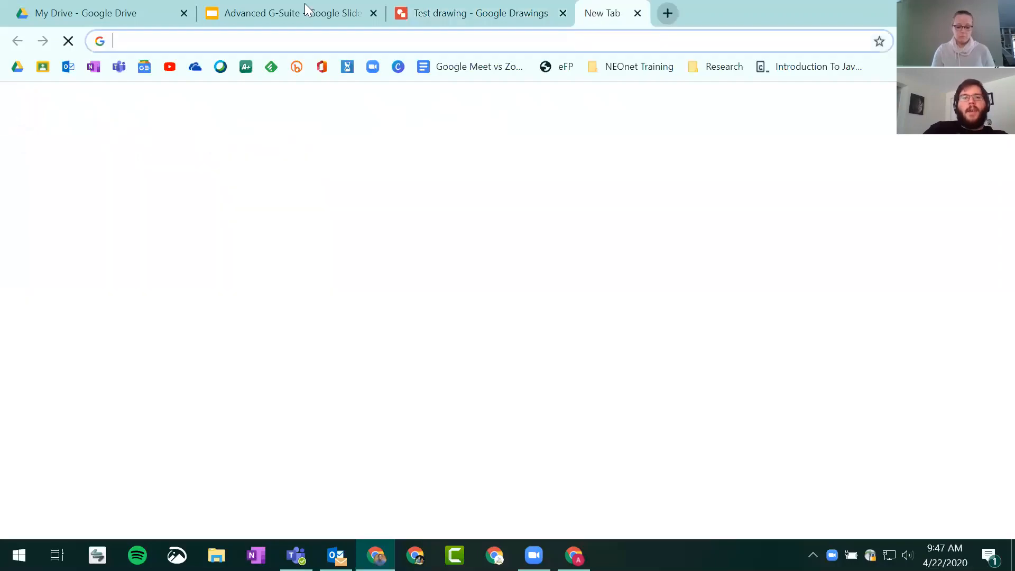
type("sli")
key("Return")
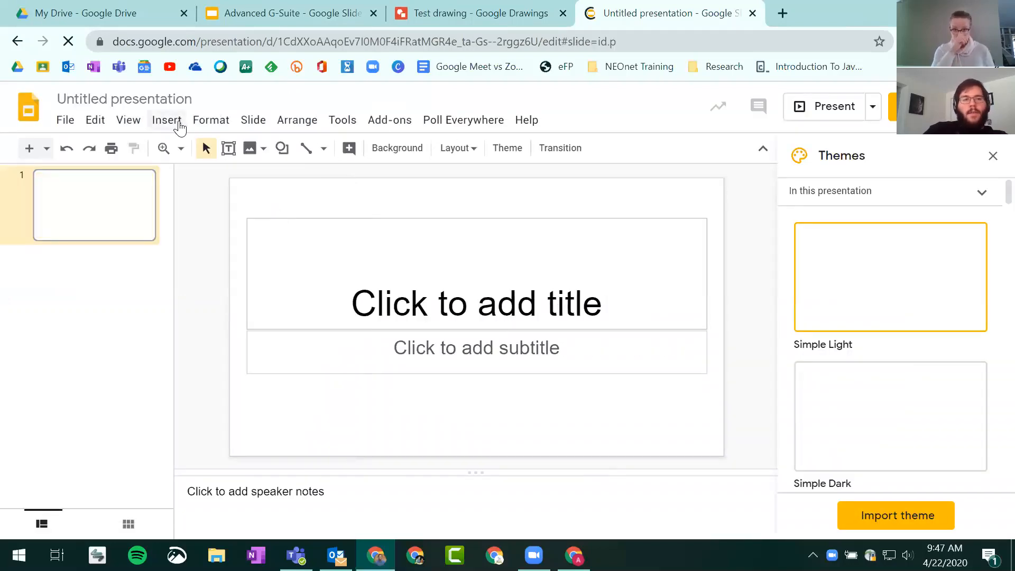
Search YouTube for "crash course" and insert the video "Taking Notes: Crash Course Study Skills #1" on the title slide
left_click(179, 125)
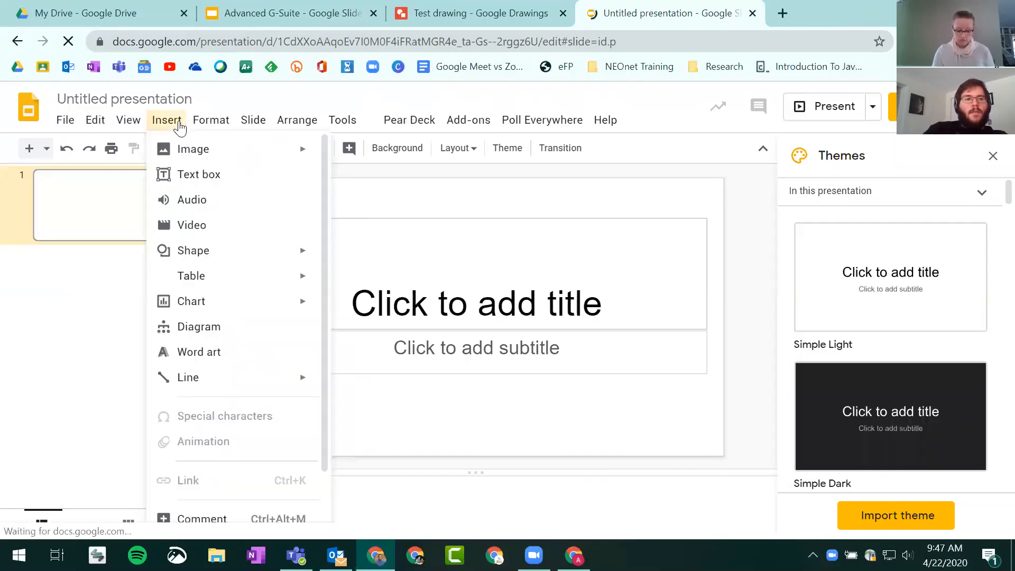
left_click(193, 227)
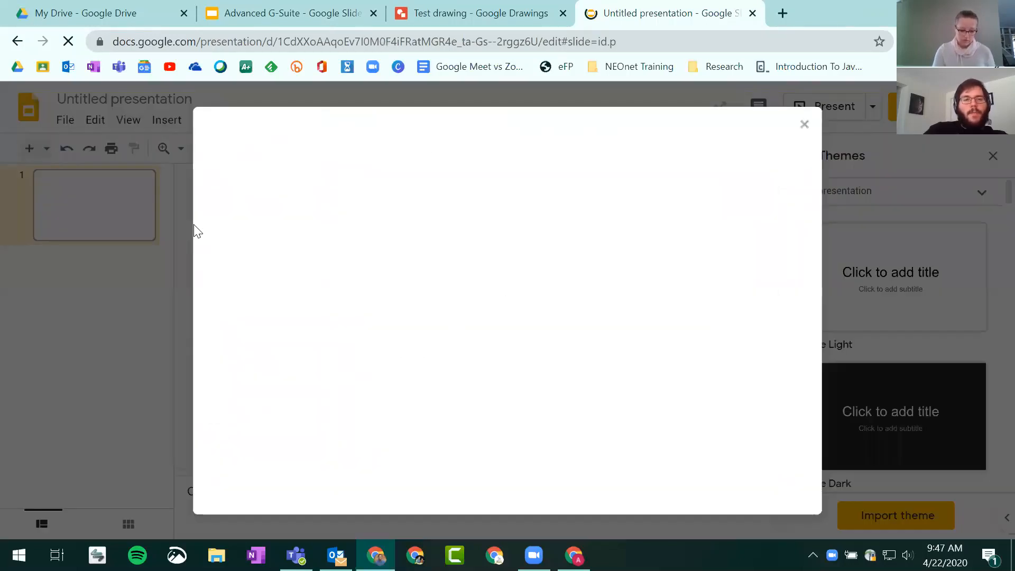
left_click(401, 241)
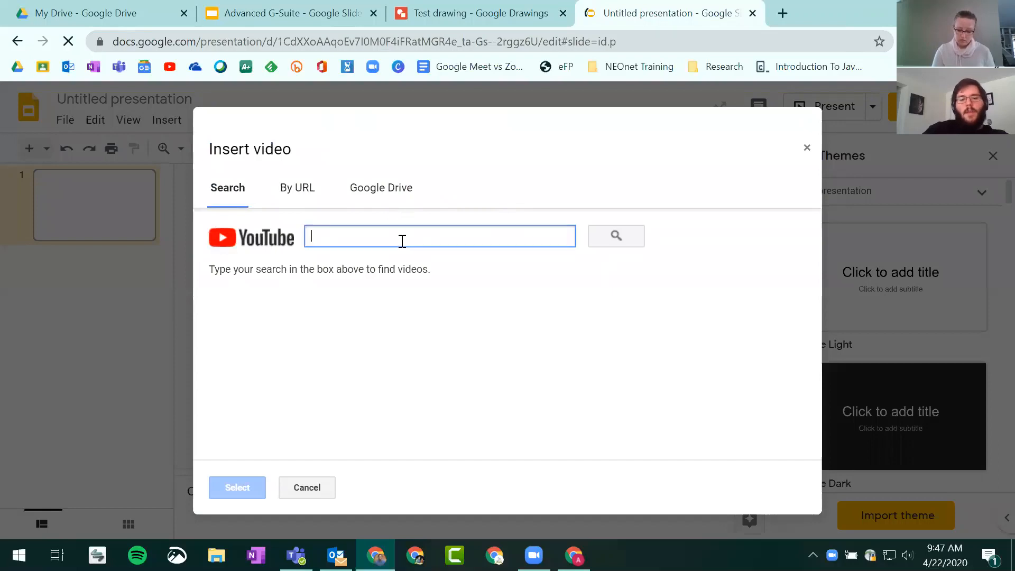
type("crash")
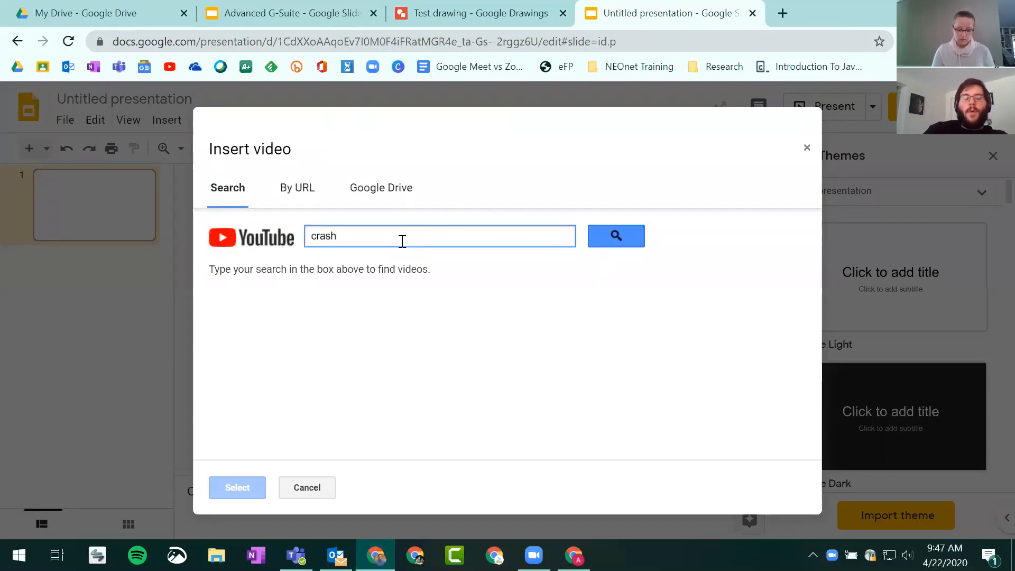
type(" course")
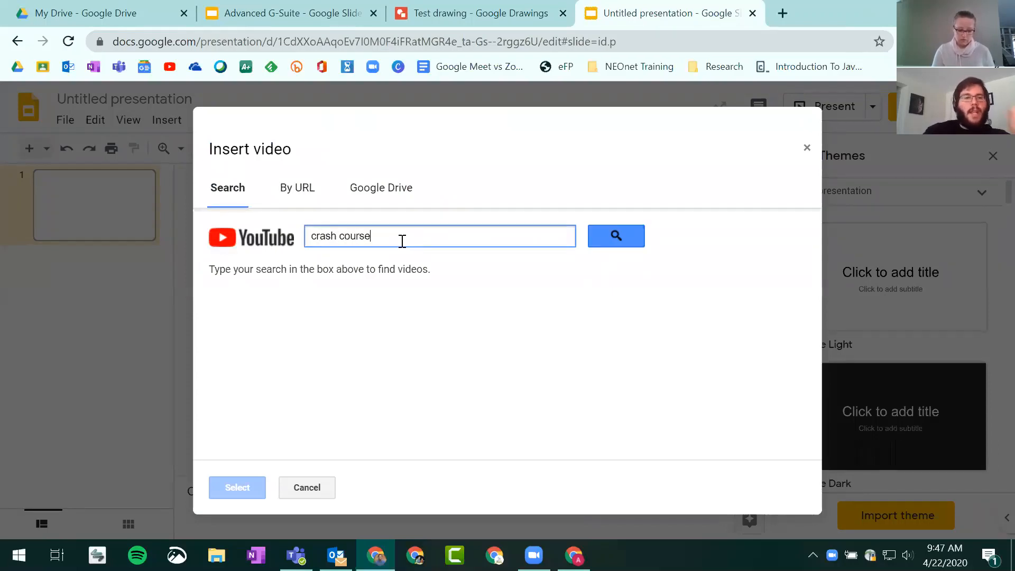
key("Return")
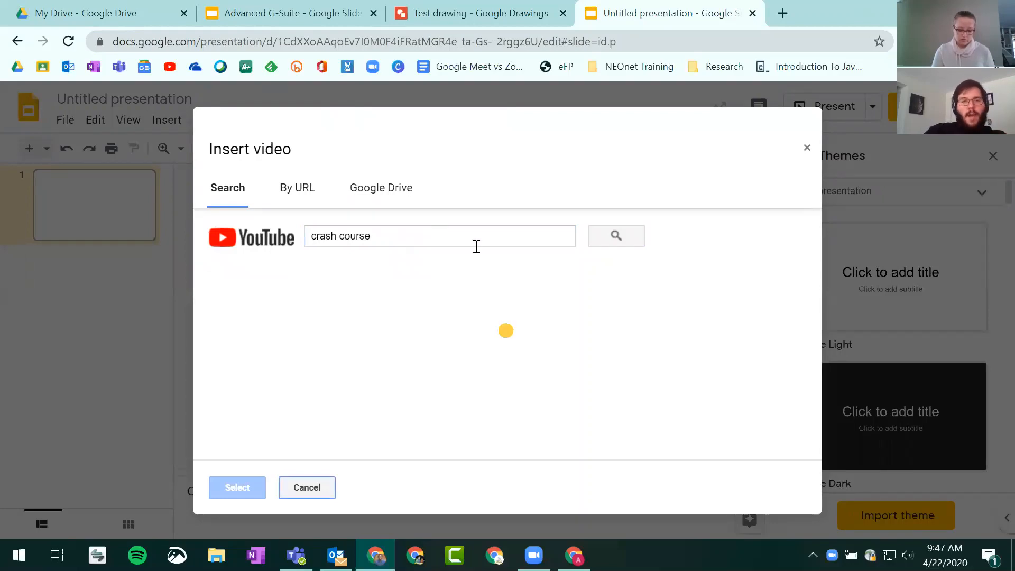
scroll(412, 286, "down", 5)
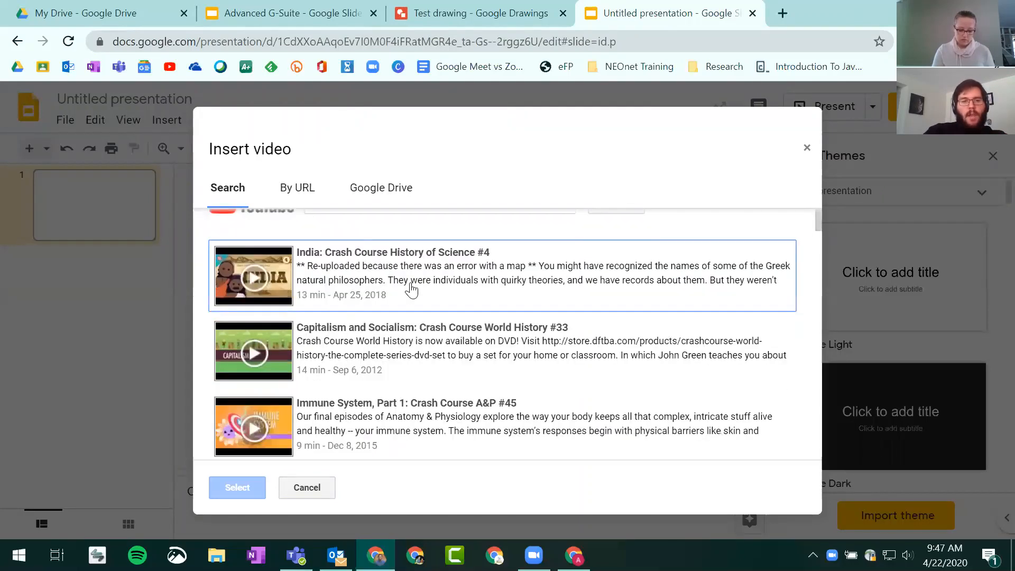
left_click(253, 320)
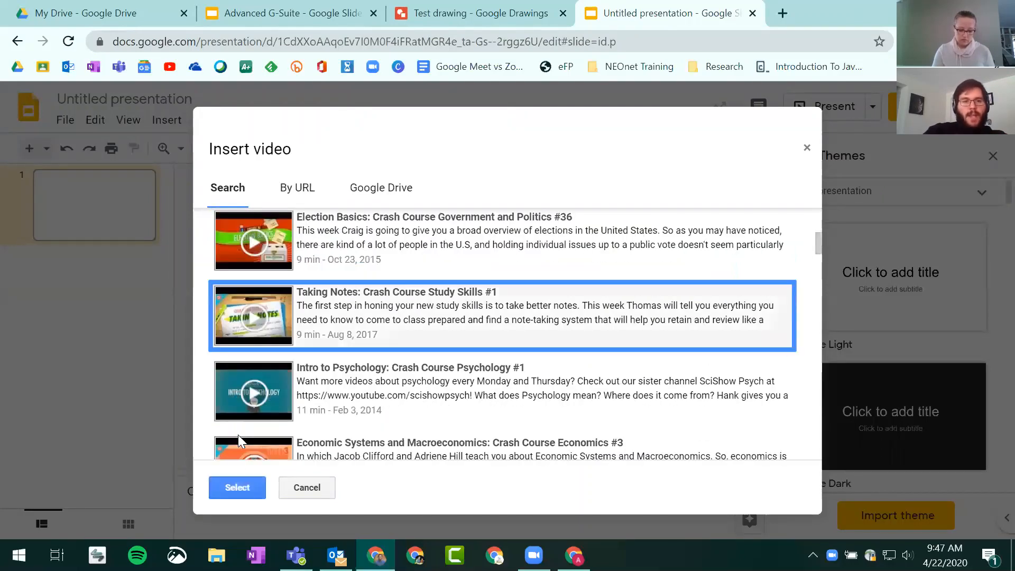
left_click(237, 487)
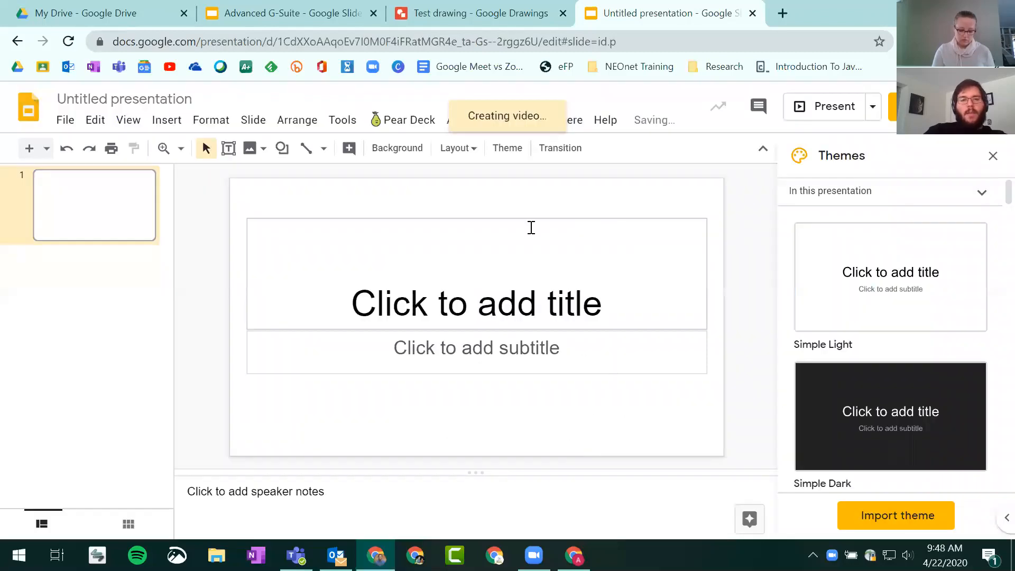